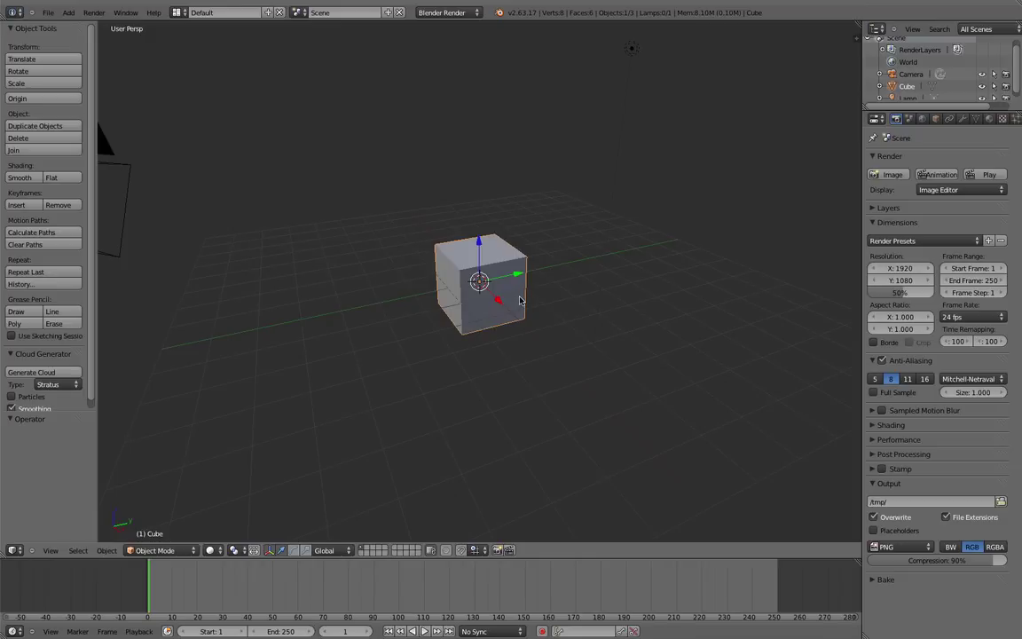
Step: Switch the viewport to a top orthographic view of the default cube
scroll(533, 297, "down", 3)
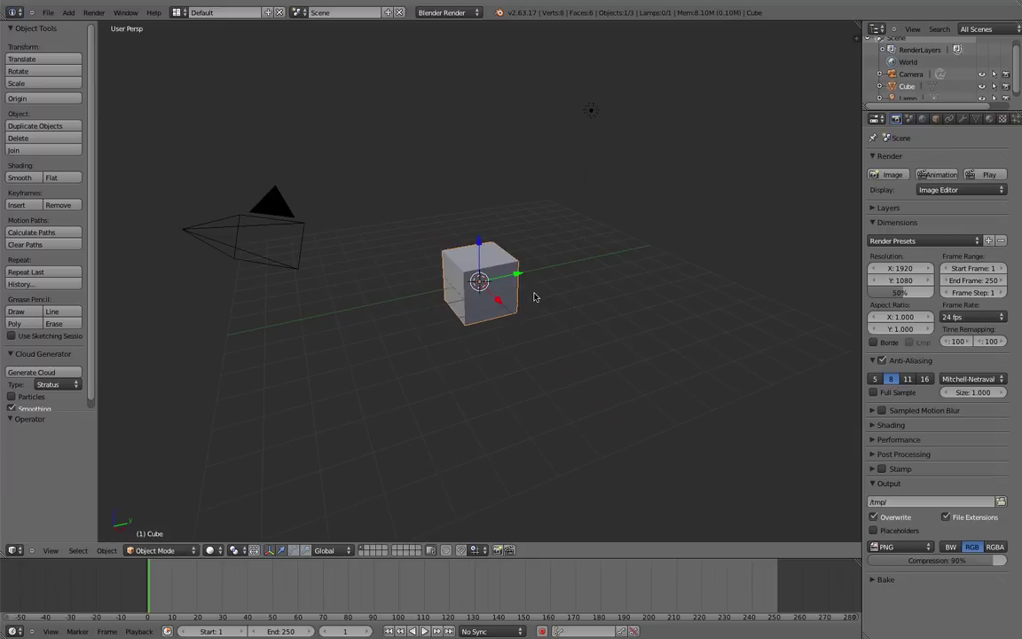
key("KP_7")
key("KP_5")
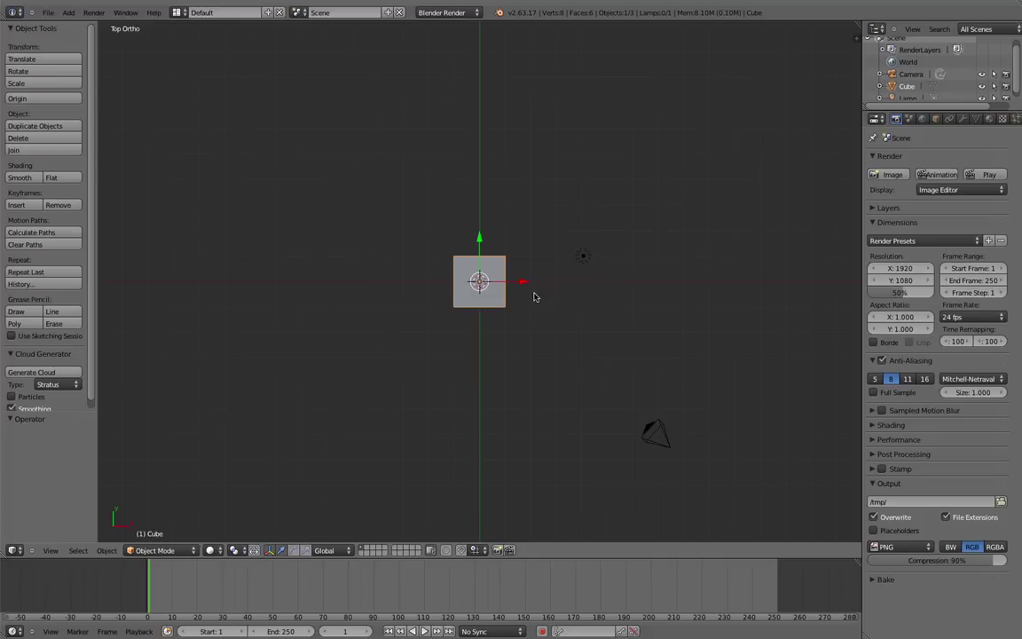
scroll(533, 297, "up", 2)
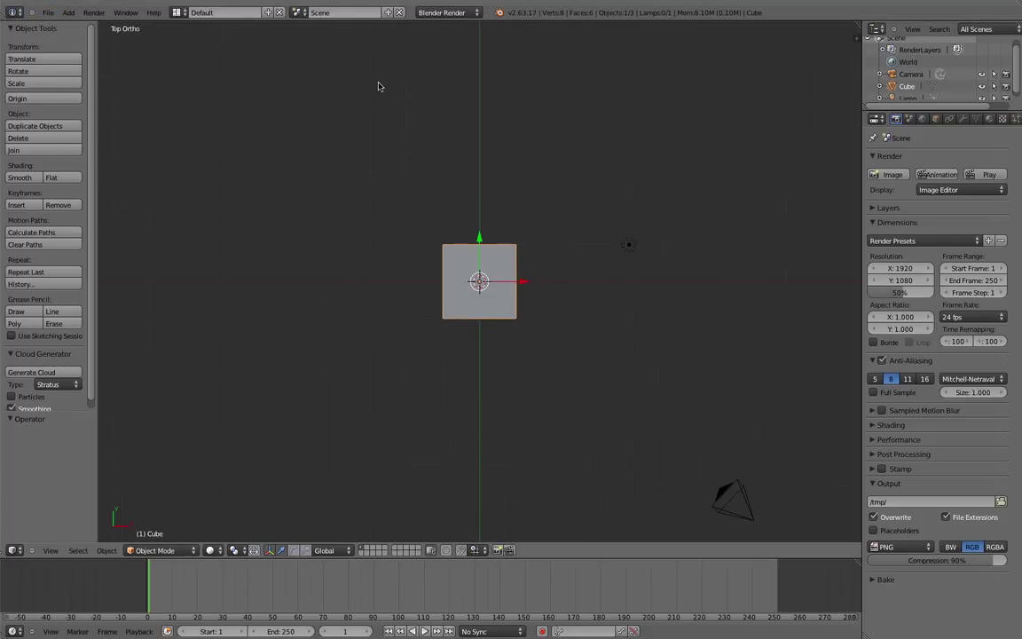
Step: Enable the Screencast Keys add-on in the user preferences and start its display in the 3D view
key("n")
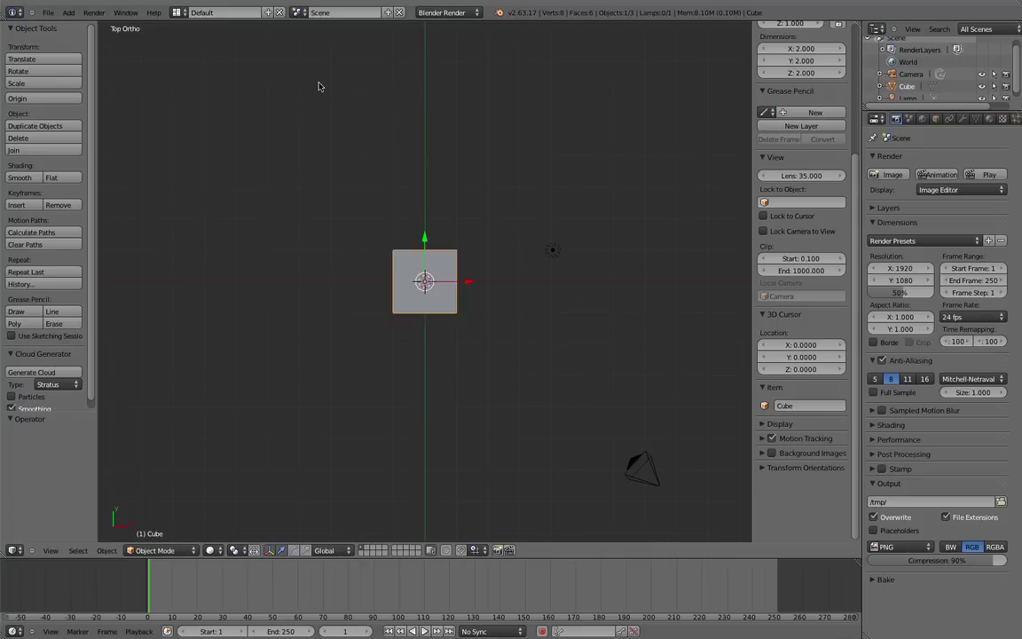
left_click(48, 12)
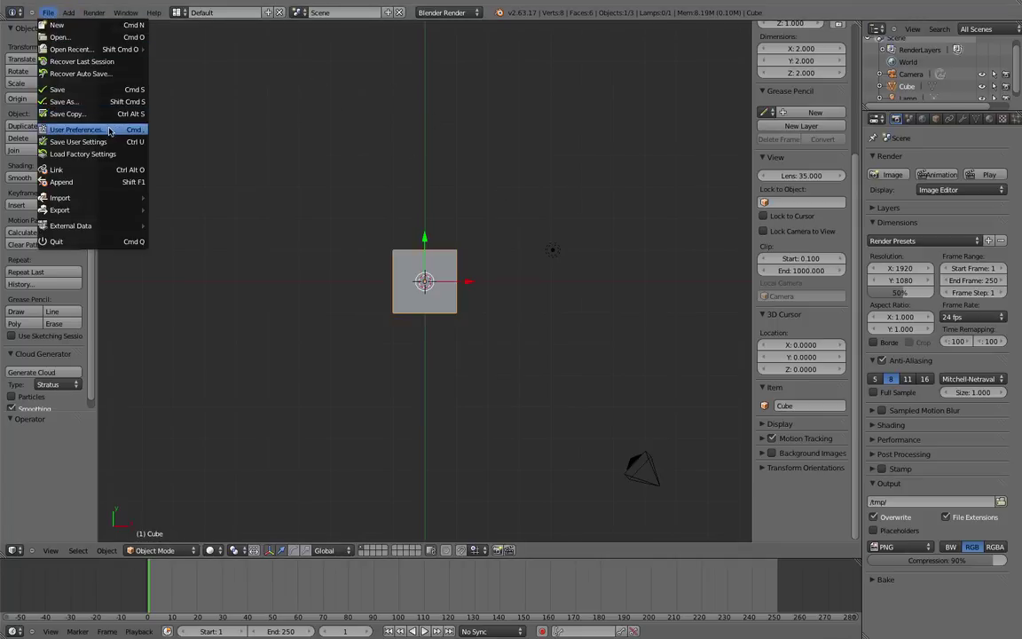
left_click(110, 131)
left_click_drag(98, 8, 187, 40)
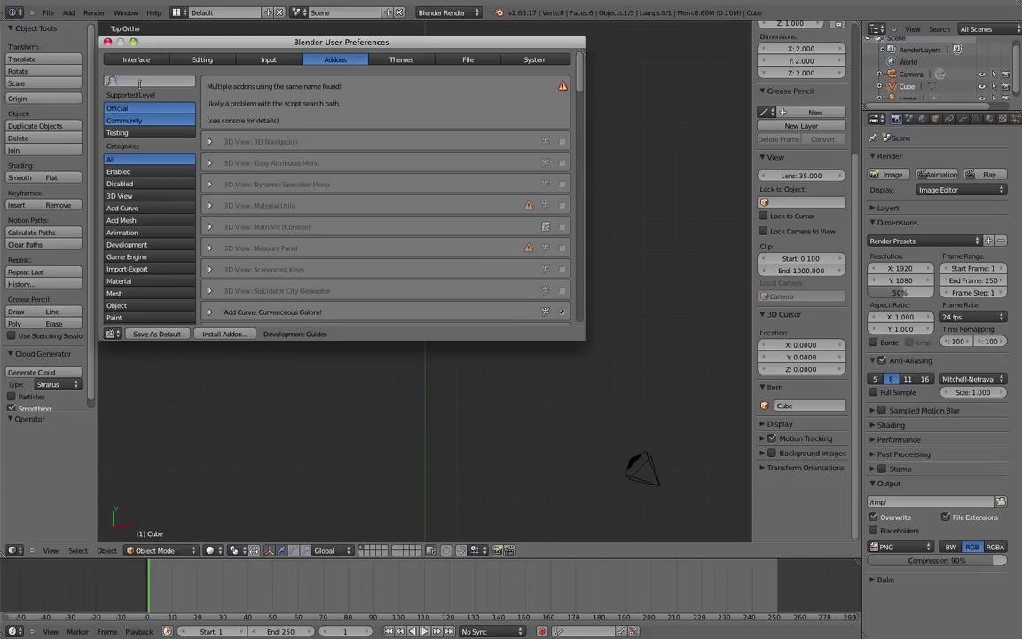
left_click(139, 84)
type("scr")
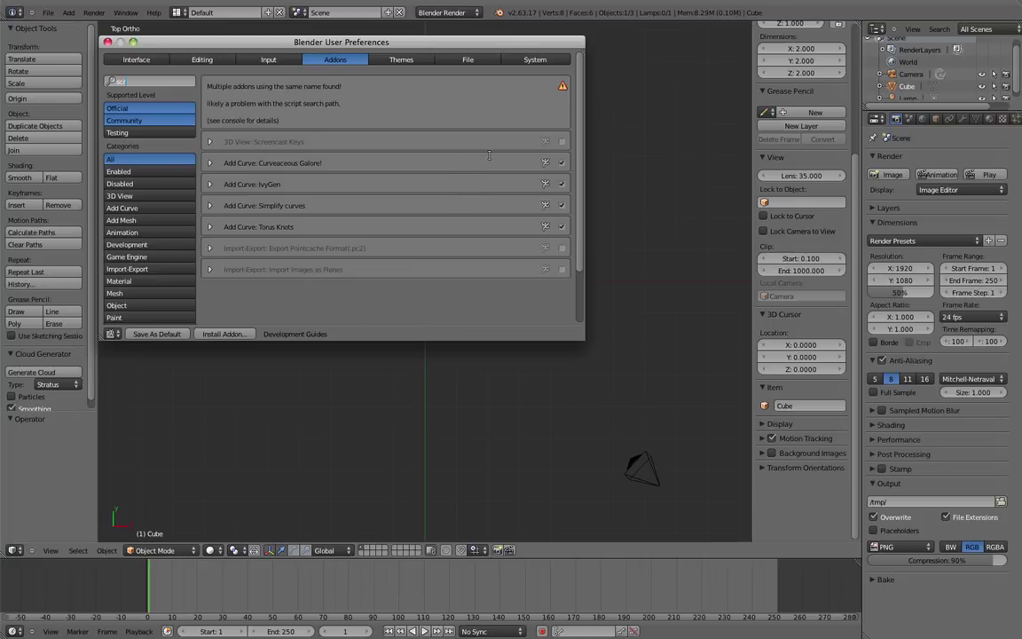
left_click(561, 142)
left_click(108, 42)
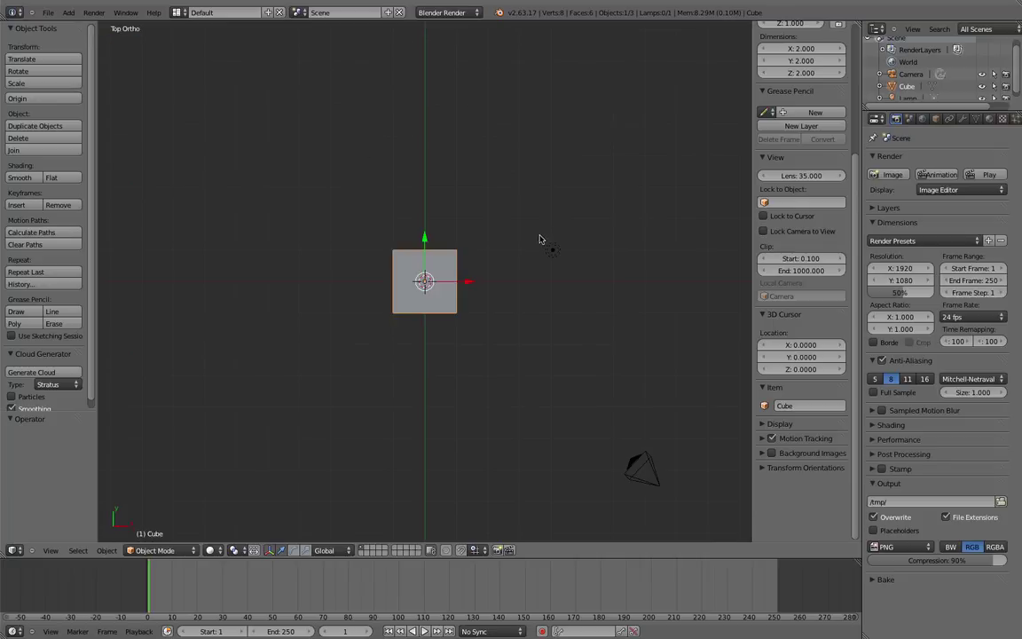
left_click(805, 500)
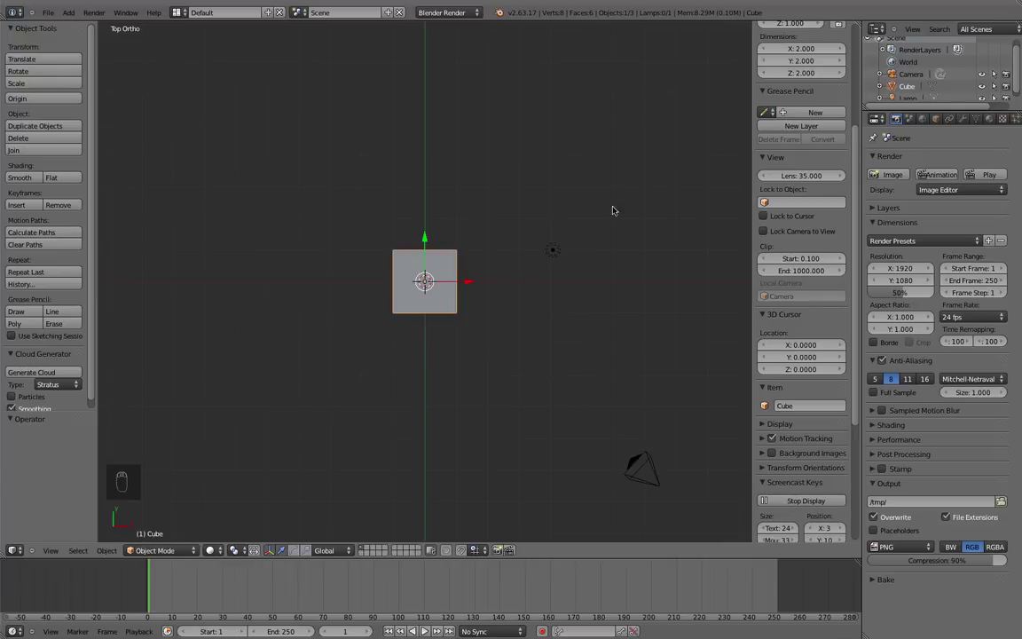
key("n")
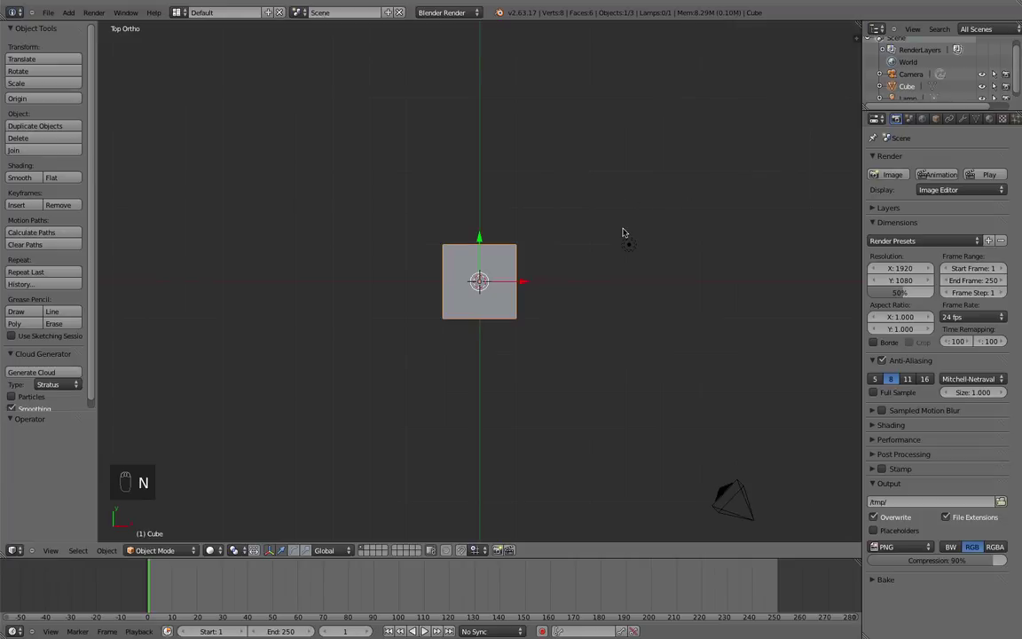
Step: Scale the cube by about 2.48 in X and Y and about 0.12 in Z to form a flat slab
scroll(600, 238, "up", 1)
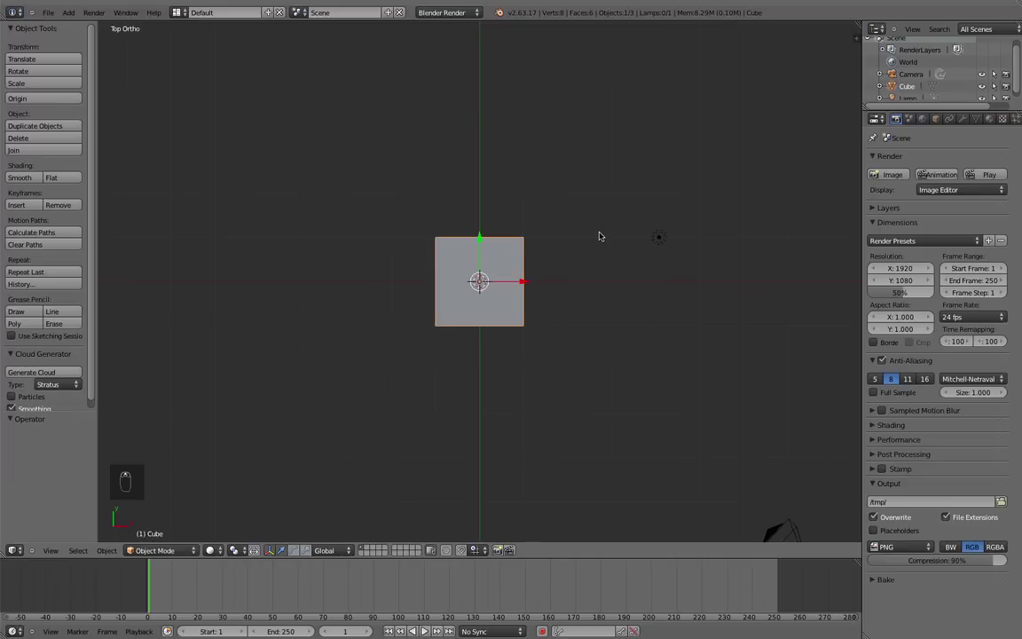
key("s")
key("shift+z")
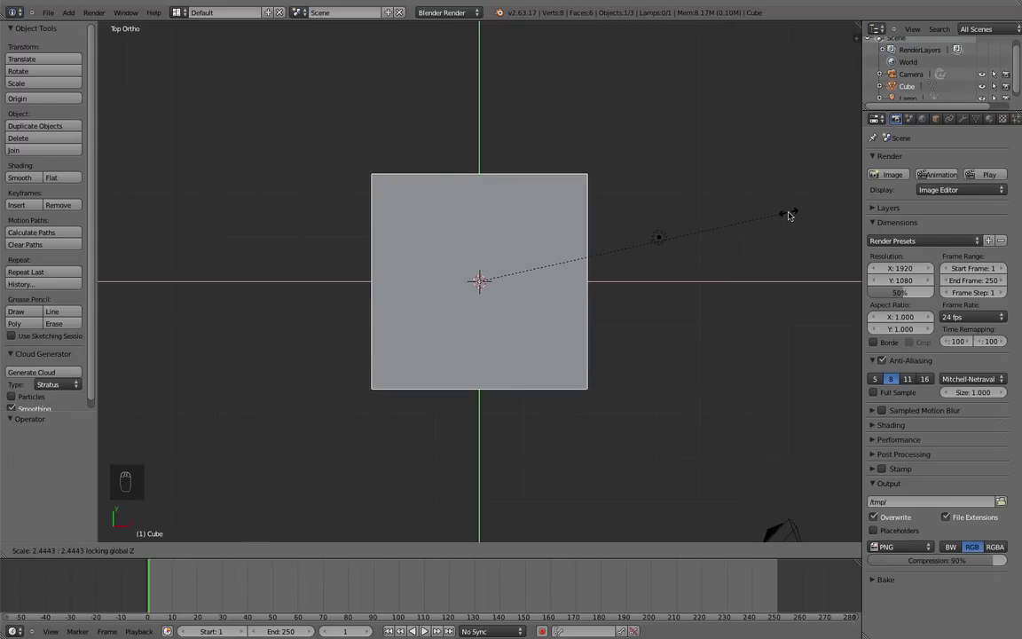
left_click(782, 225)
middle_click_drag(639, 361, 645, 238)
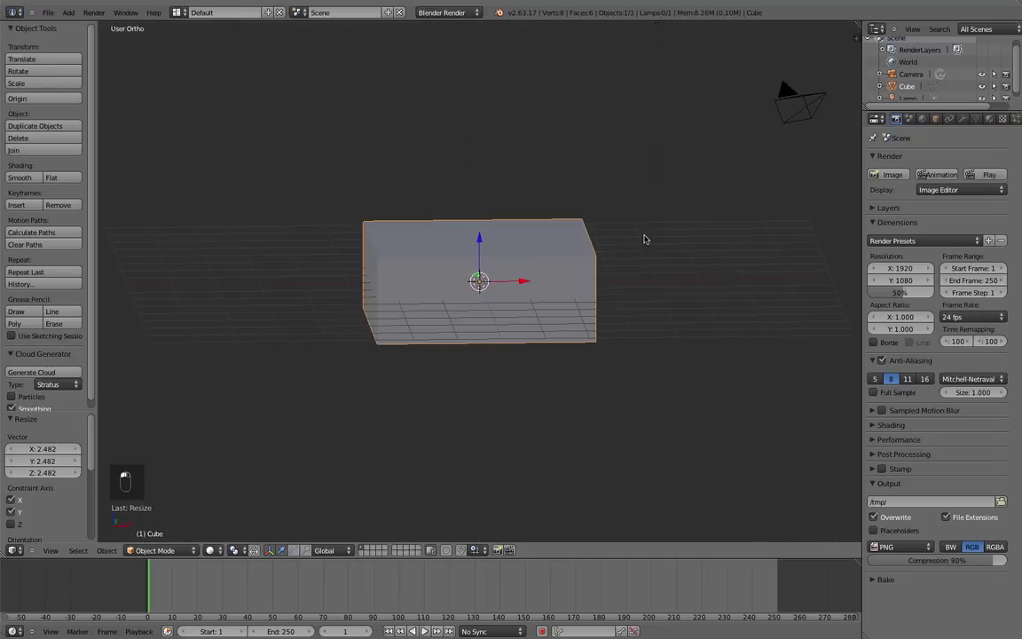
key("s")
key("z")
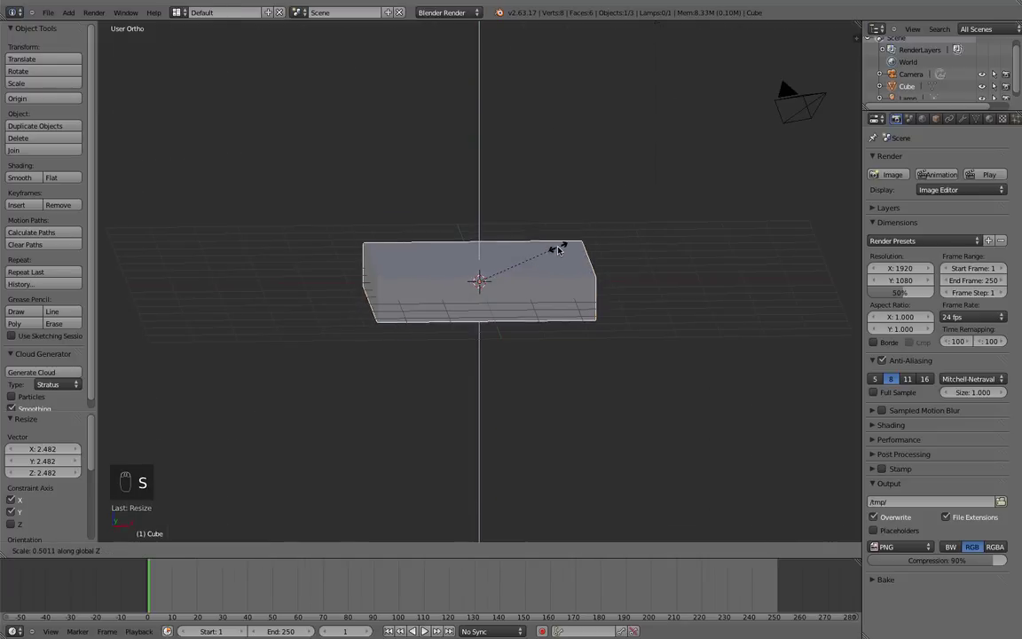
left_click(493, 269)
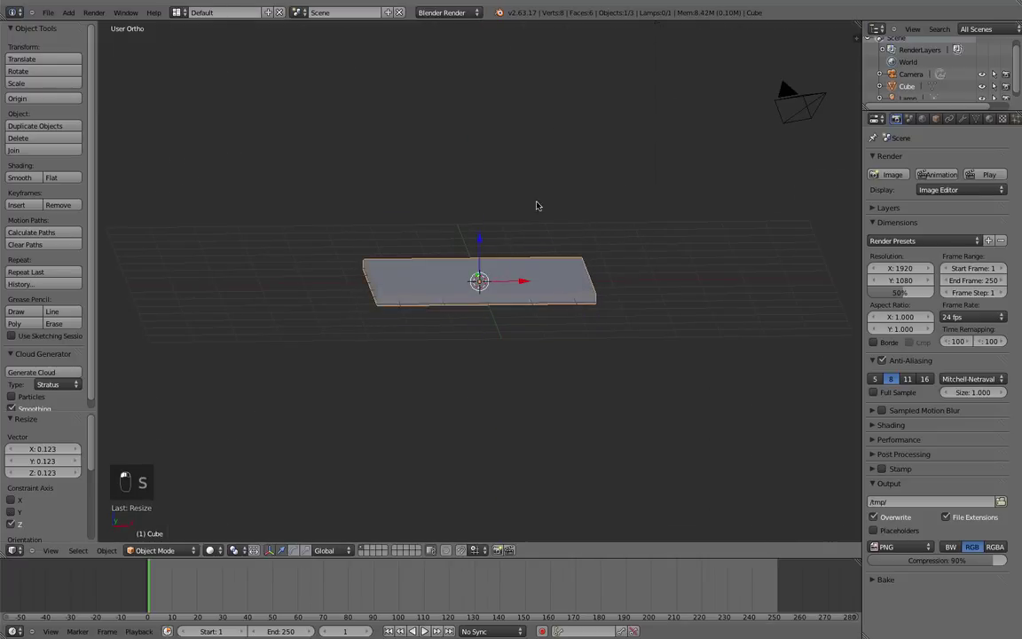
Step: In Edit Mode, add two centred loop cuts that divide the slab into four equal quarters when seen from the top
middle_click_drag(538, 205, 512, 286)
key("KP_7")
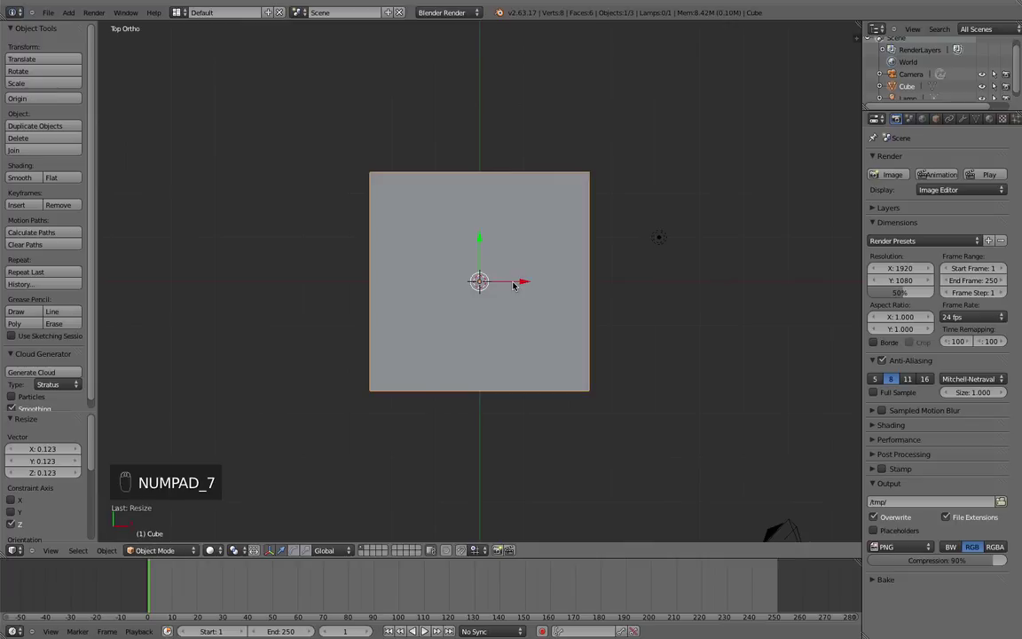
key("ctrl+r")
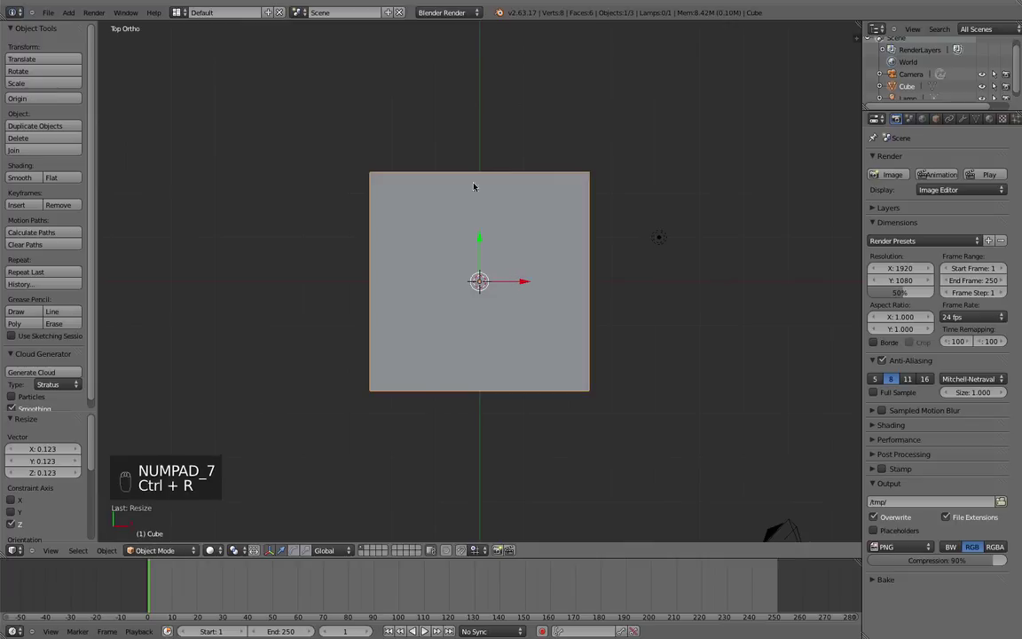
key("Tab")
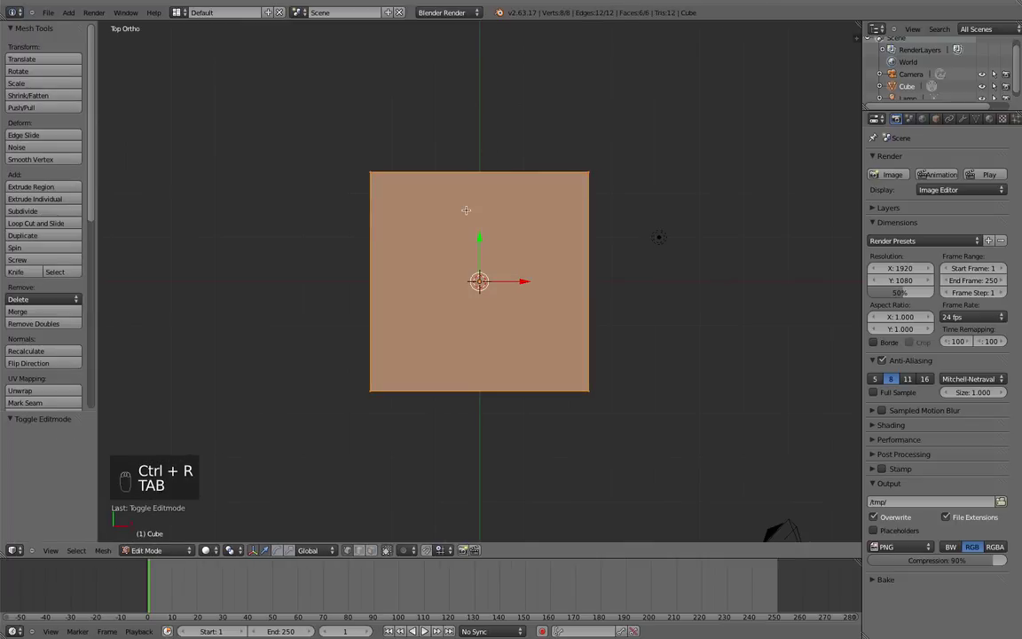
key("ctrl+r")
left_click(470, 176)
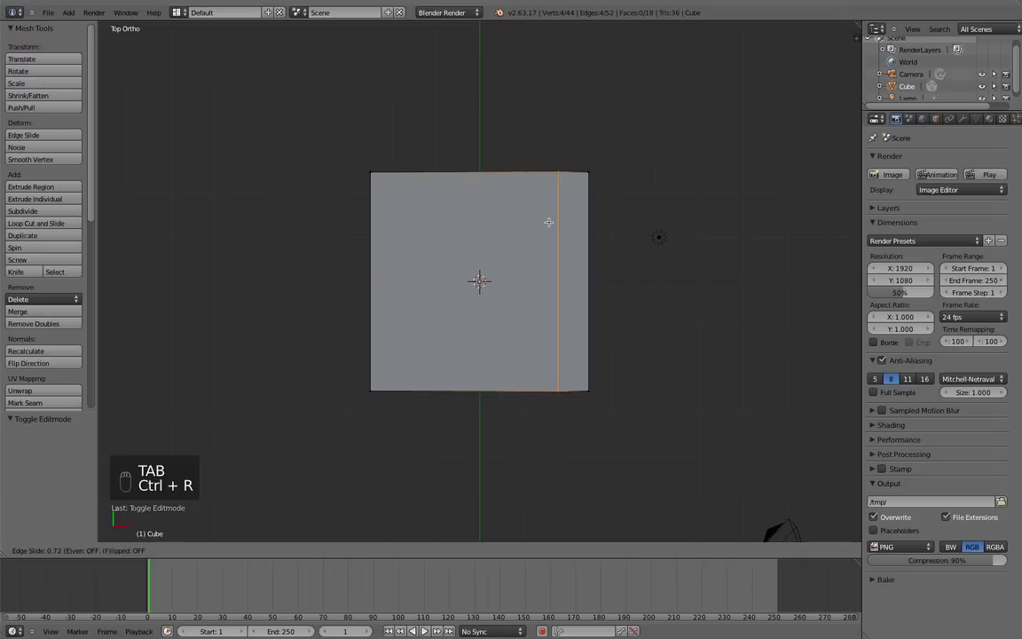
left_click(475, 192)
key("ctrl+r")
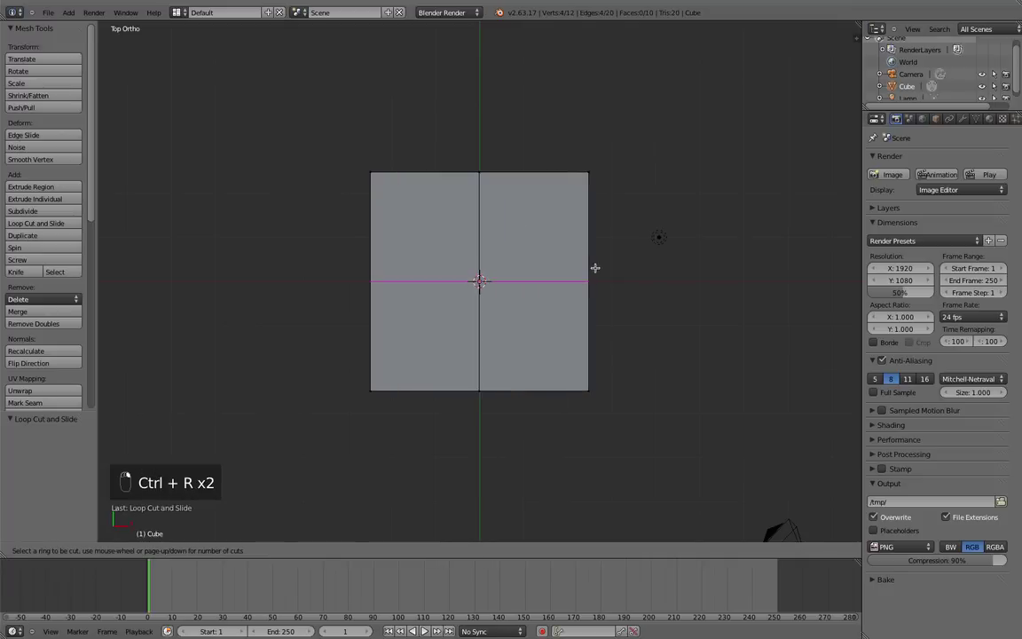
left_click(594, 267)
left_click(588, 280)
key("a")
Step: Circle-select through the mesh in wireframe and delete the faces of three quarters, keeping the one on the negative X and negative Y side
middle_click_drag(620, 354, 608, 305)
key("KP_7")
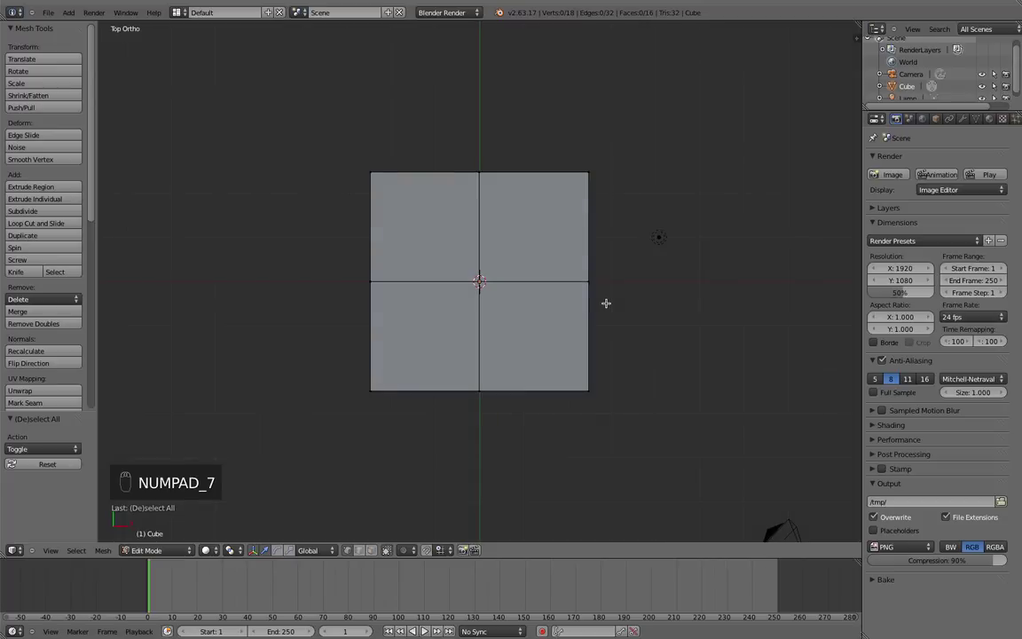
key("a")
key("a")
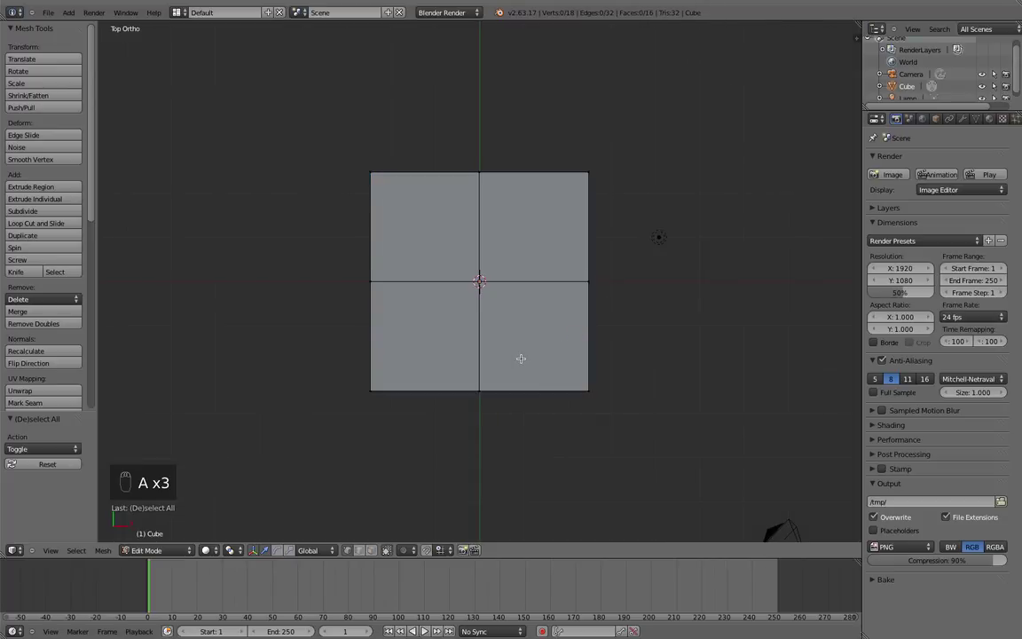
key("z")
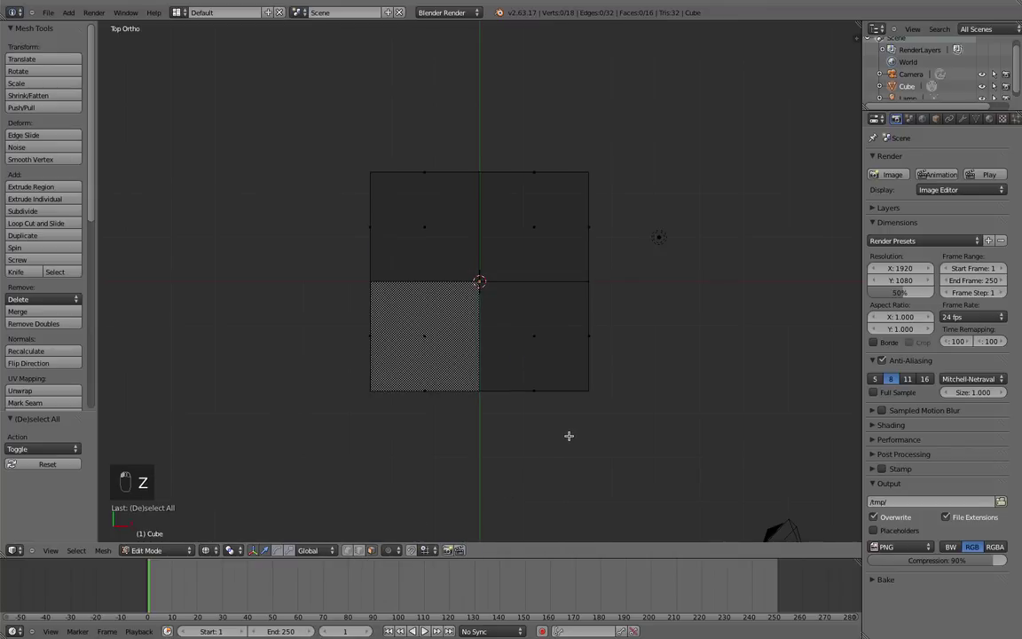
key("c")
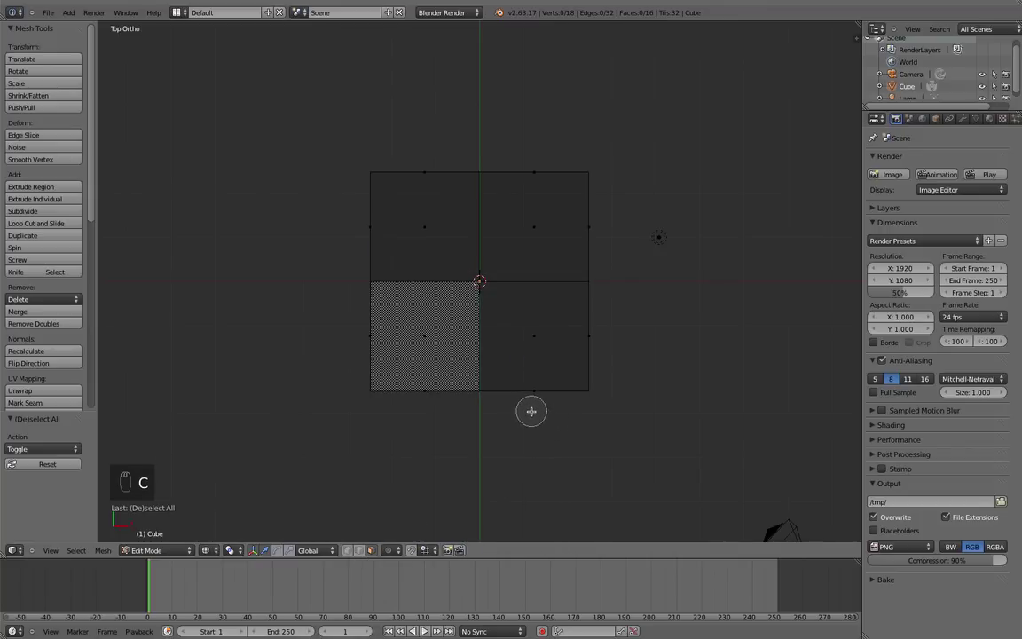
mouse_move(531, 411)
left_mouse_down()
mouse_move(532, 336)
mouse_move(588, 330)
mouse_move(567, 233)
mouse_move(578, 205)
mouse_move(553, 151)
mouse_move(331, 207)
left_mouse_up()
right_click(506, 206)
key("x")
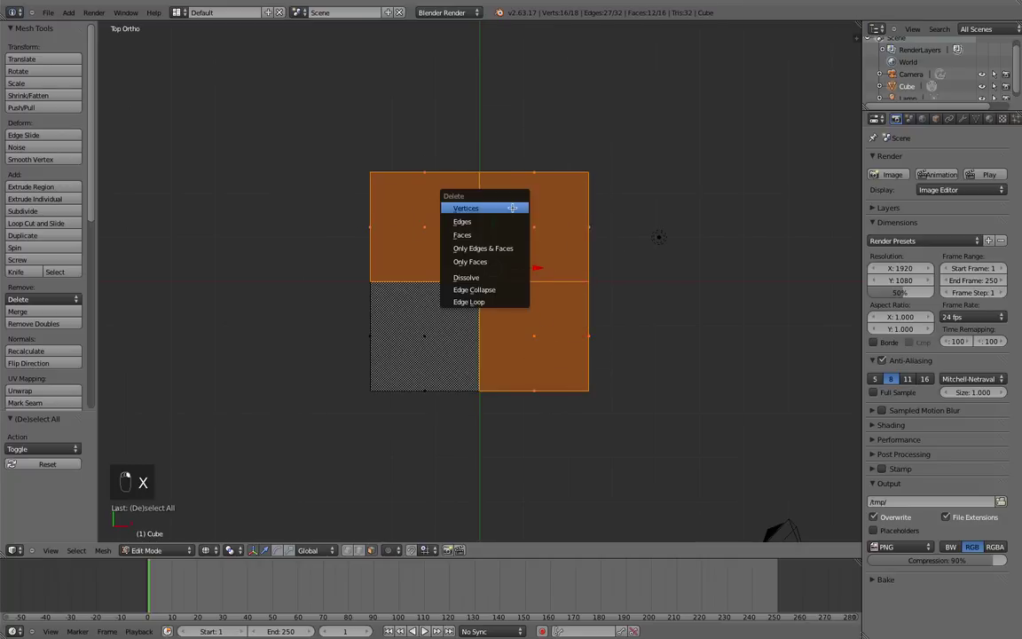
left_click(512, 233)
Step: Add two crossing loop cuts near the middle of the remaining quarter, one in each direction, and deselect everything
middle_click_drag(556, 268, 478, 256)
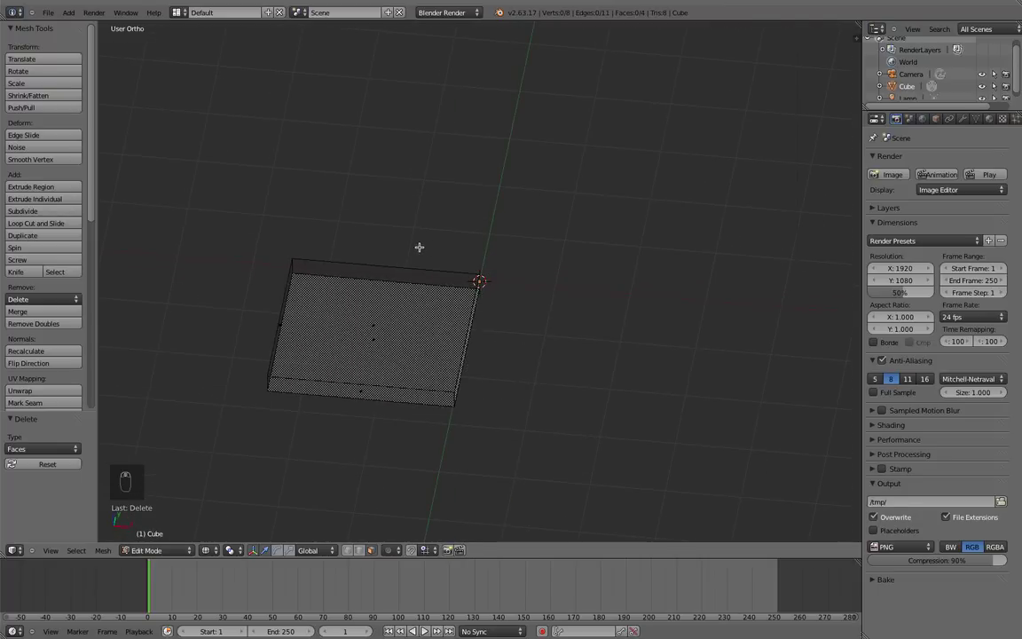
key("ctrl+r")
left_click(354, 345)
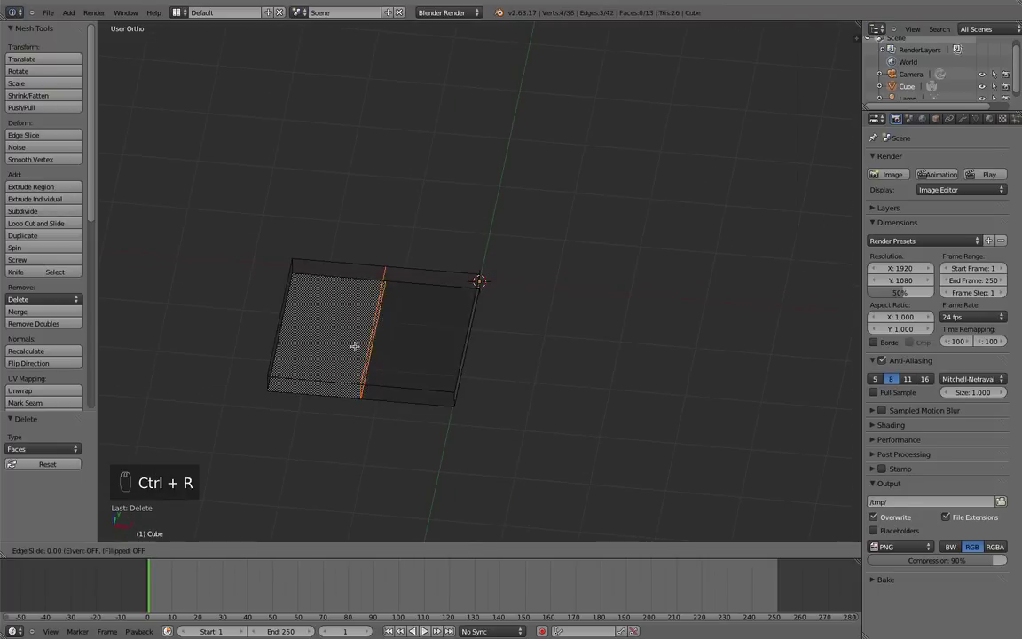
left_click(346, 338)
key("ctrl+r")
left_click(360, 327)
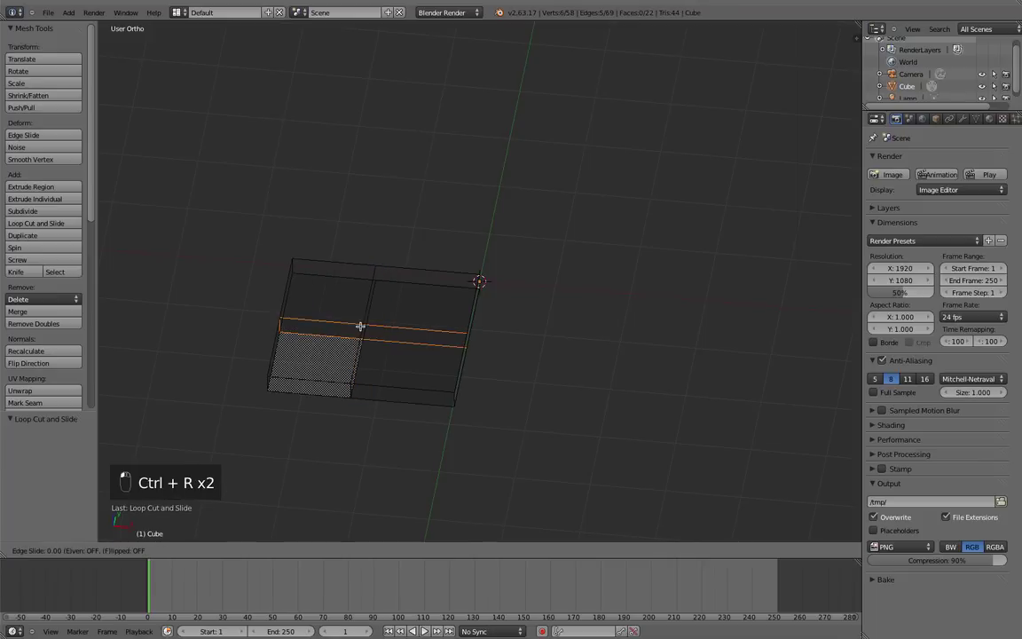
left_click(363, 341)
key("a")
Step: Display the quarter slab in solid shading with perspective projection
middle_click_drag(351, 365, 422, 270)
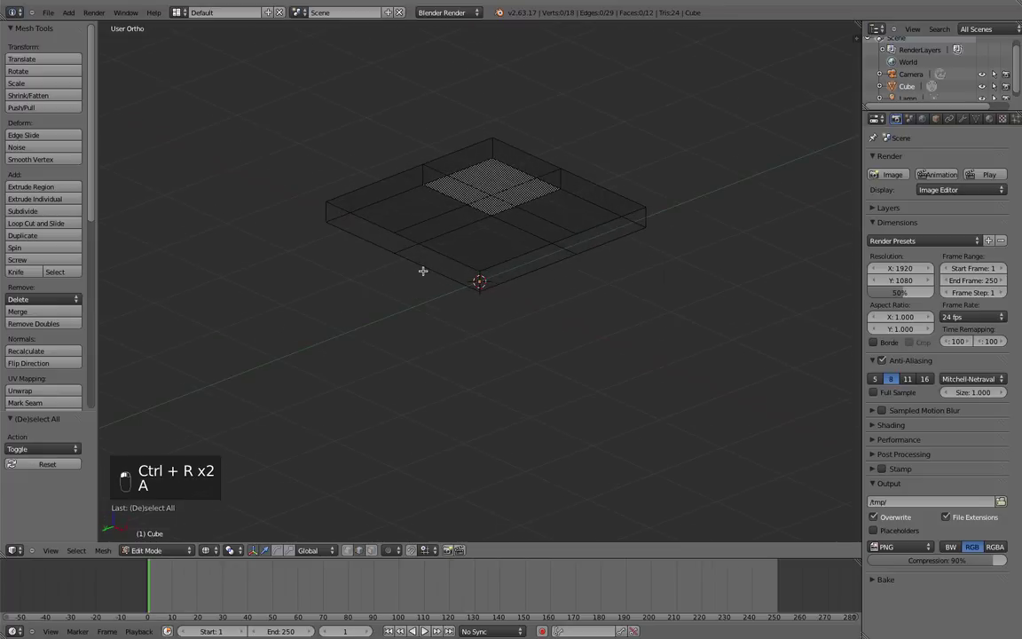
key("KP_5")
key("z")
scroll(480, 215, "down", 3)
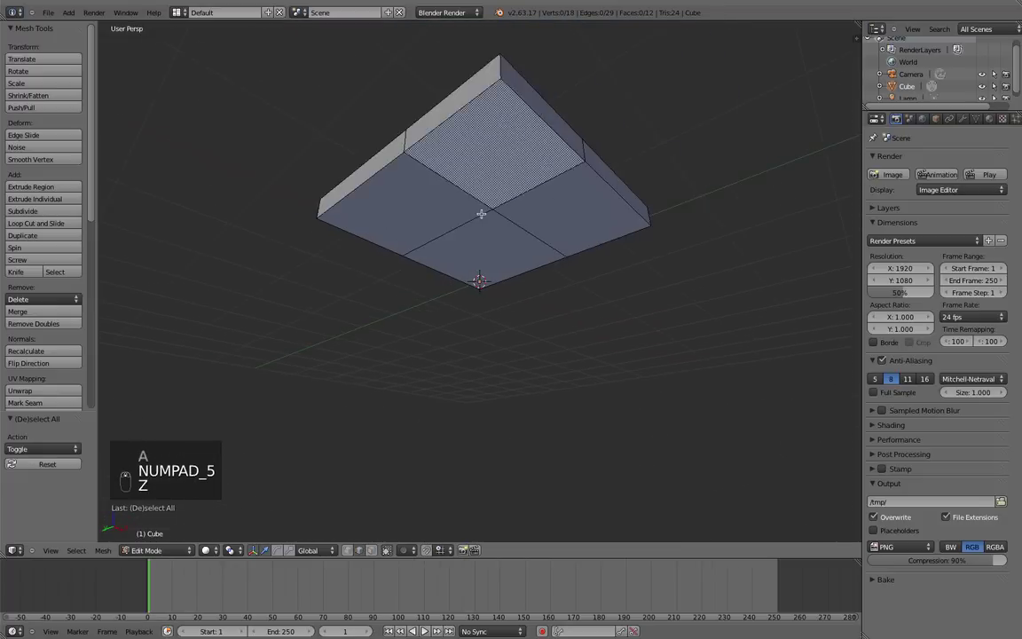
middle_click_drag(481, 215, 381, 216)
middle_click_drag(277, 295, 419, 328)
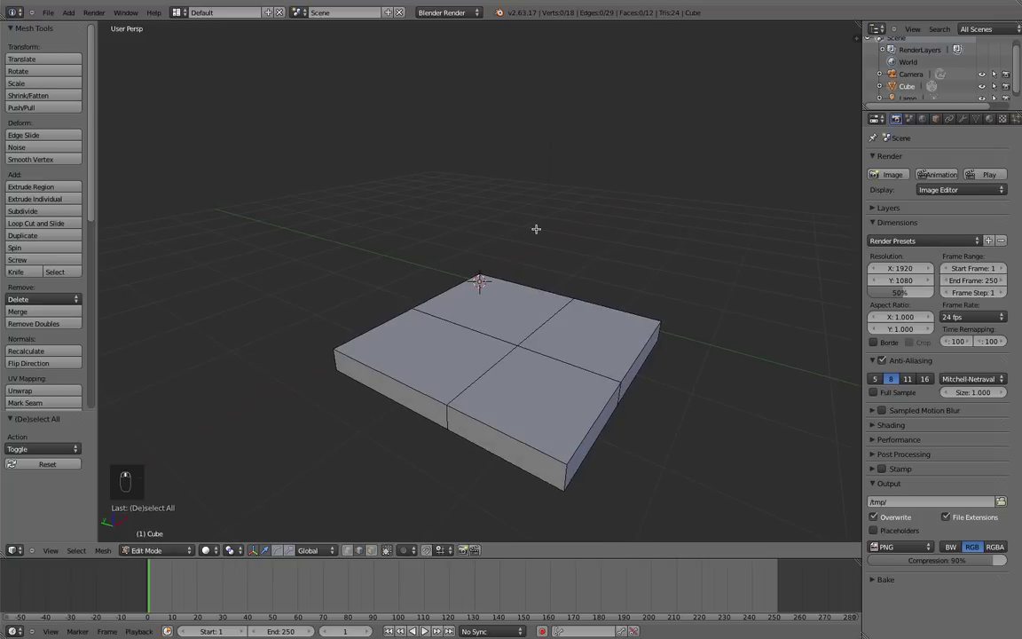
Step: Add a Mirror modifier to the quarter slab and mirror it across both the X and Y axes
left_click(962, 118)
left_click(908, 159)
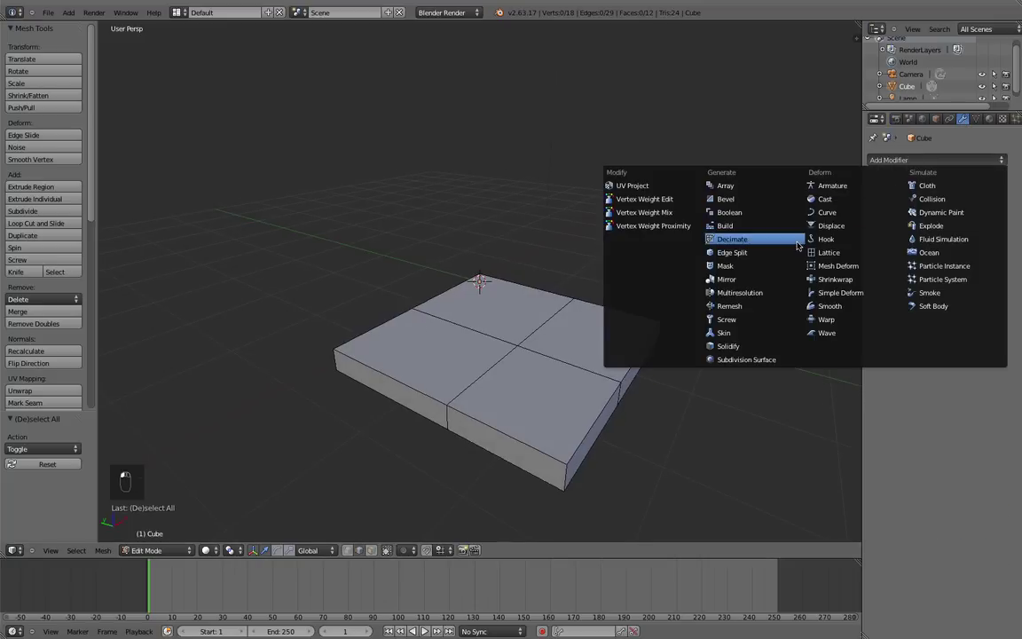
left_click(752, 279)
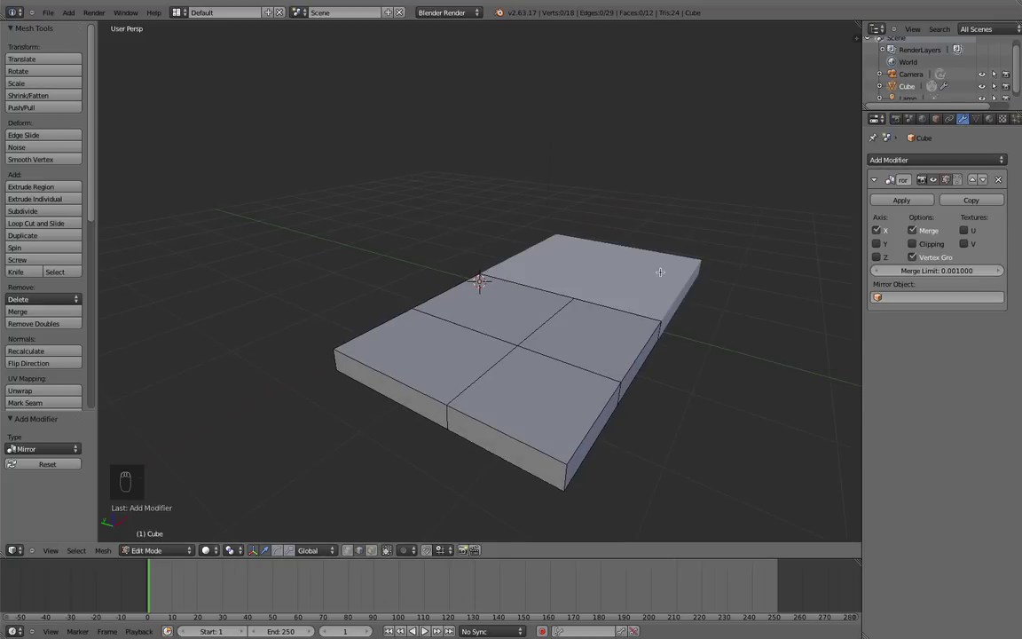
middle_click_drag(594, 246, 445, 211)
left_click(878, 244)
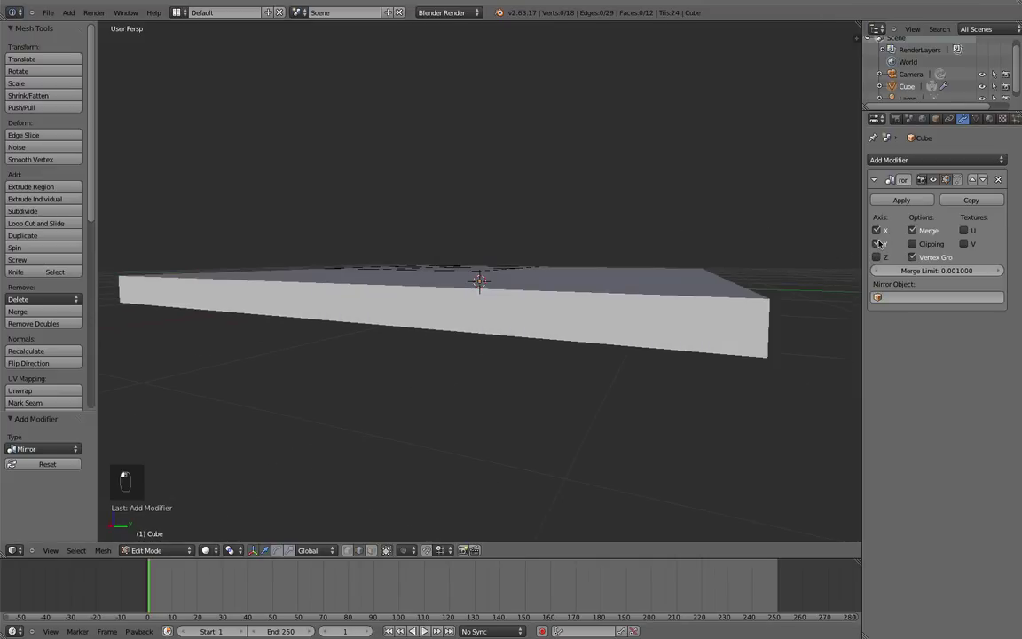
middle_click_drag(645, 235, 671, 330)
scroll(574, 328, "down", 2)
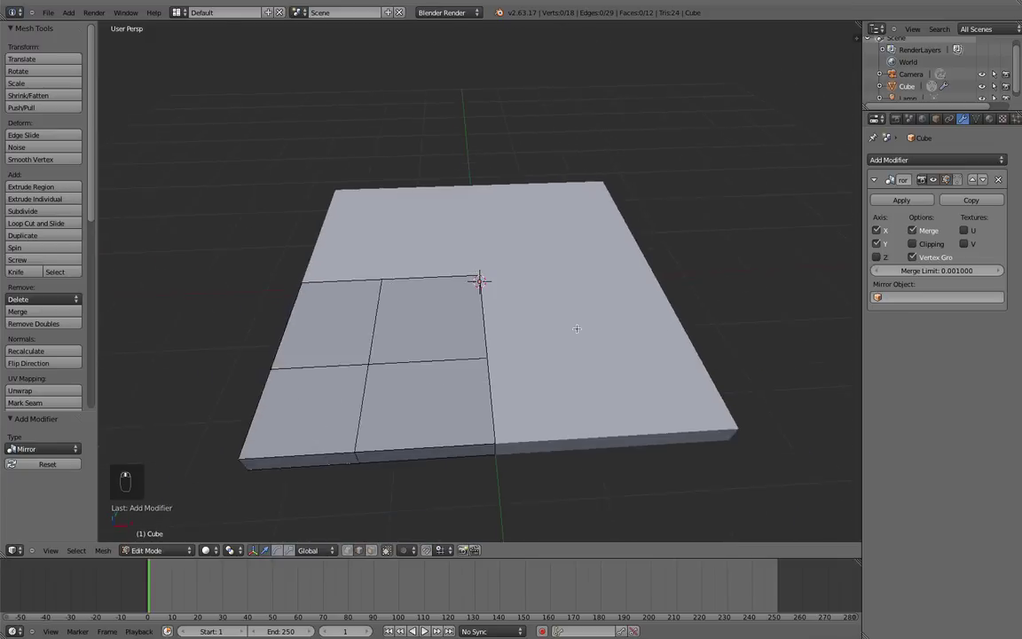
Step: Show the quarter slab from above in orthographic wireframe with nothing selected
middle_click_drag(575, 328, 620, 324)
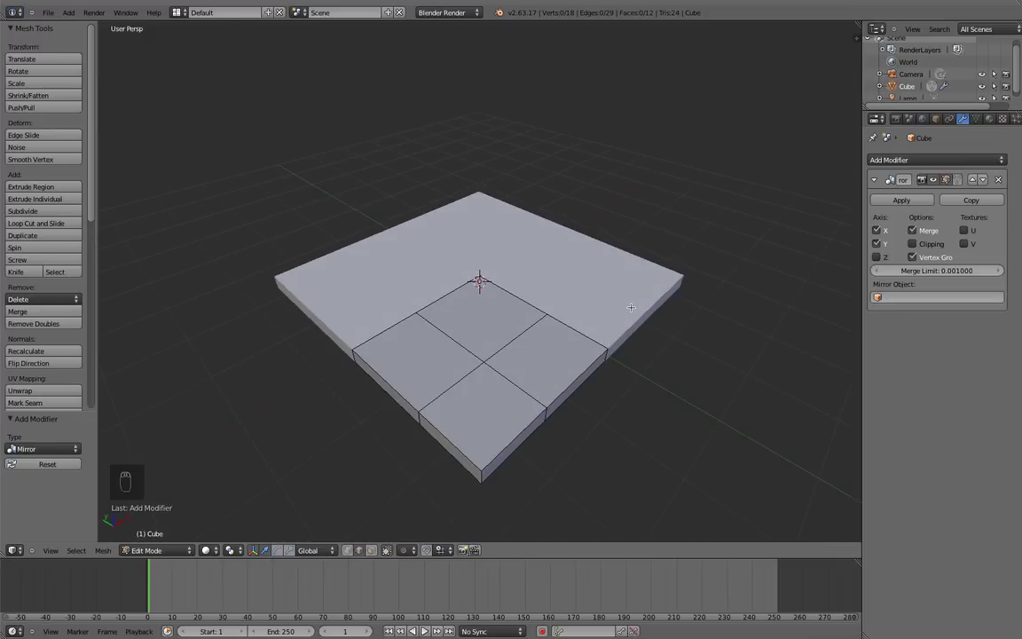
key("KP_7")
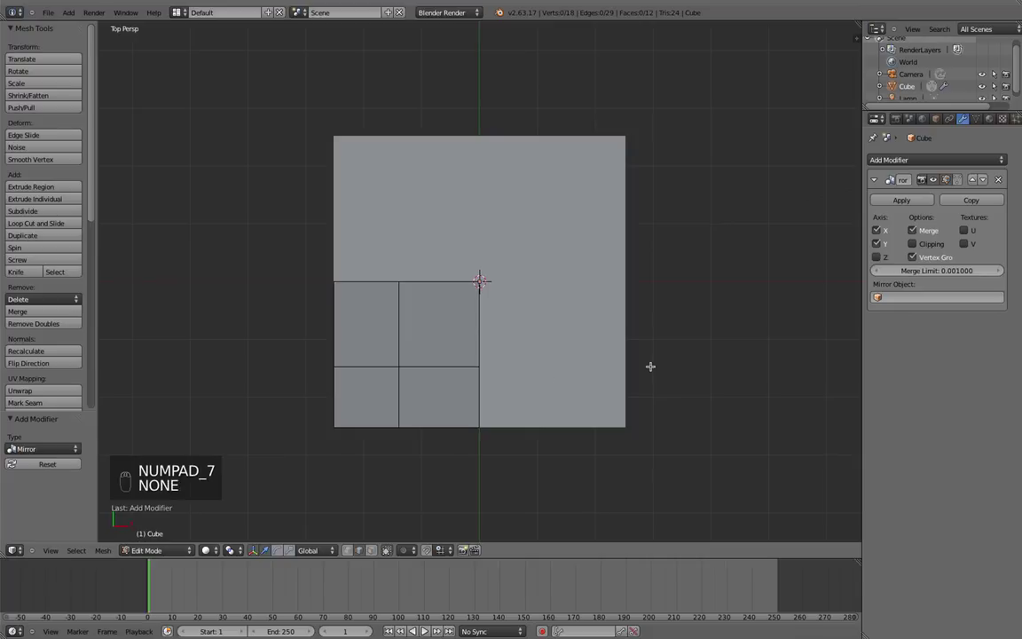
key("z")
key("a")
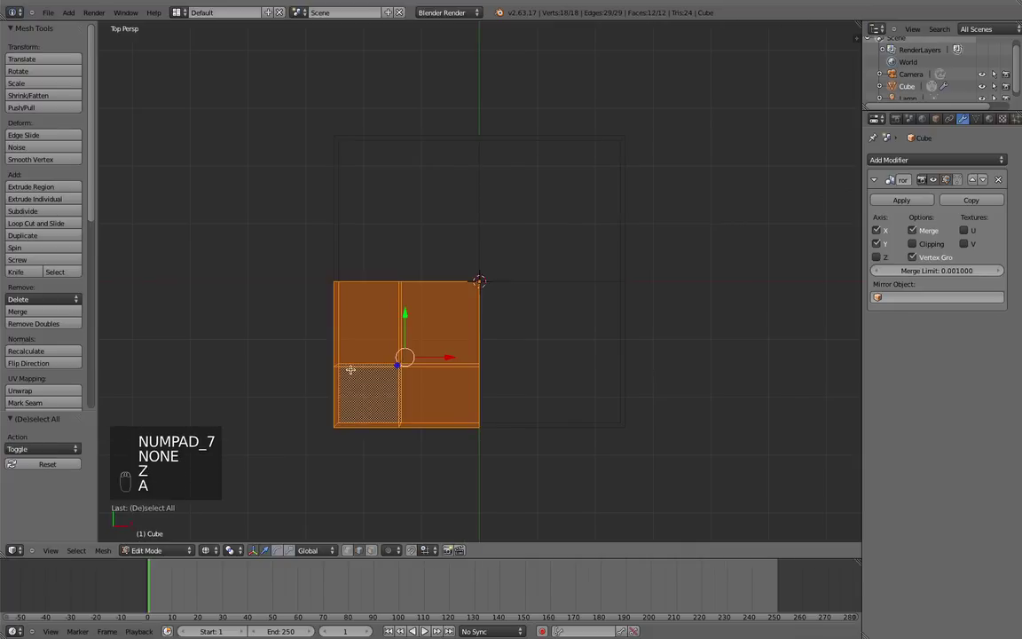
key("KP_5")
key("a")
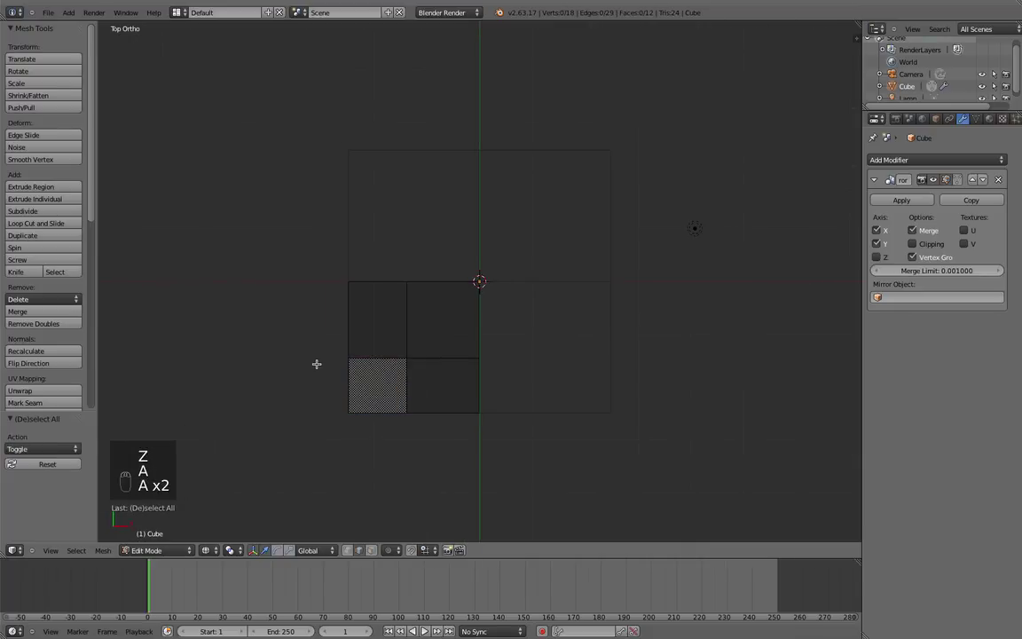
Step: Box-select the quarter's outer column on the negative X side and enable Clipping in the Mirror modifier, leaving nothing selected
scroll(317, 363, "down", 1)
key("b")
left_click_drag(334, 255, 452, 428)
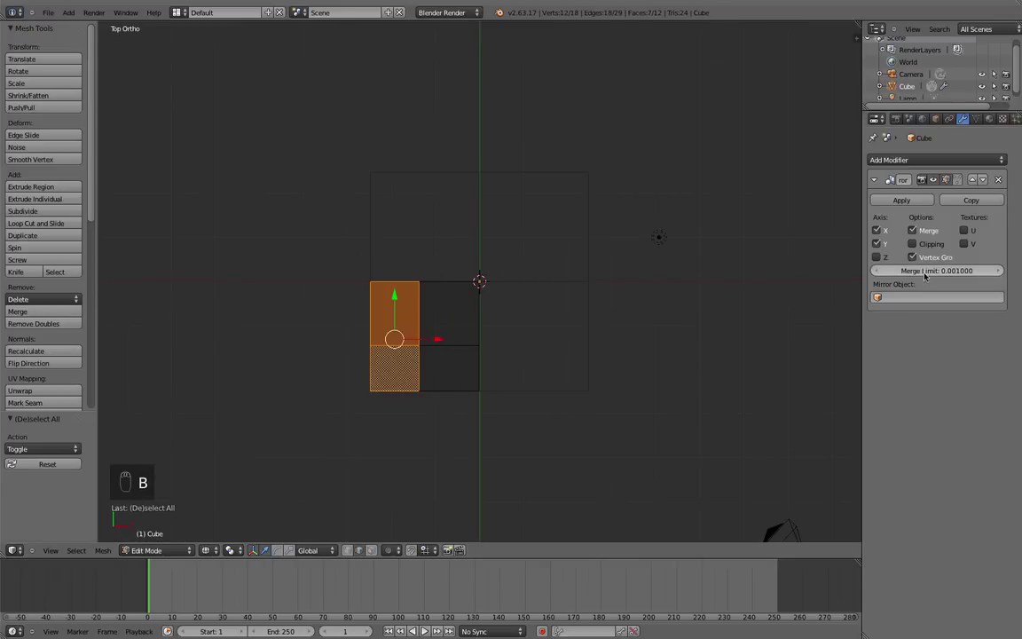
key("a")
key("b")
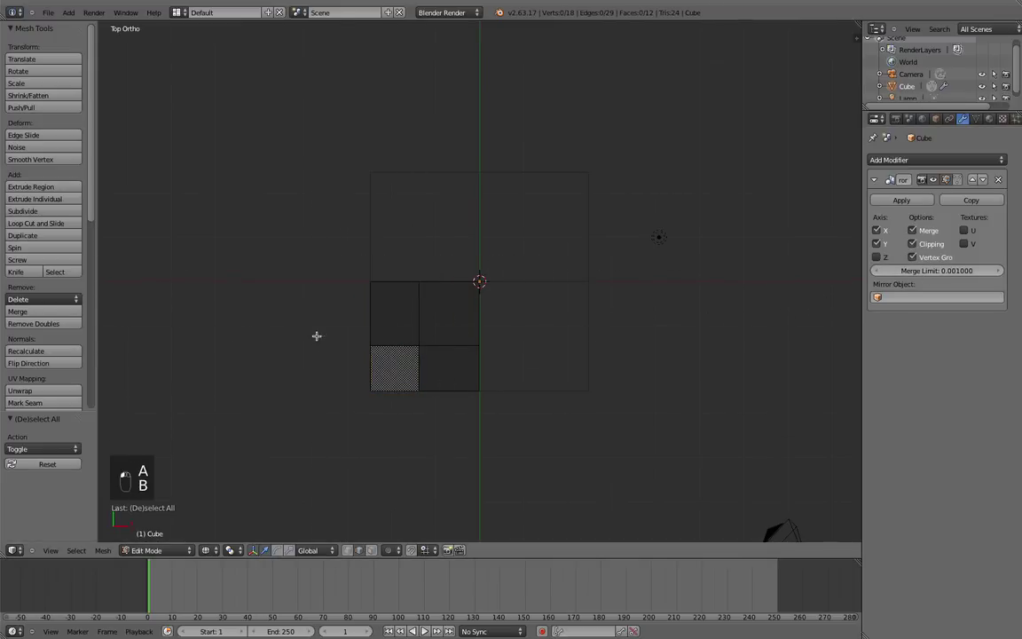
left_click_drag(315, 338, 412, 381)
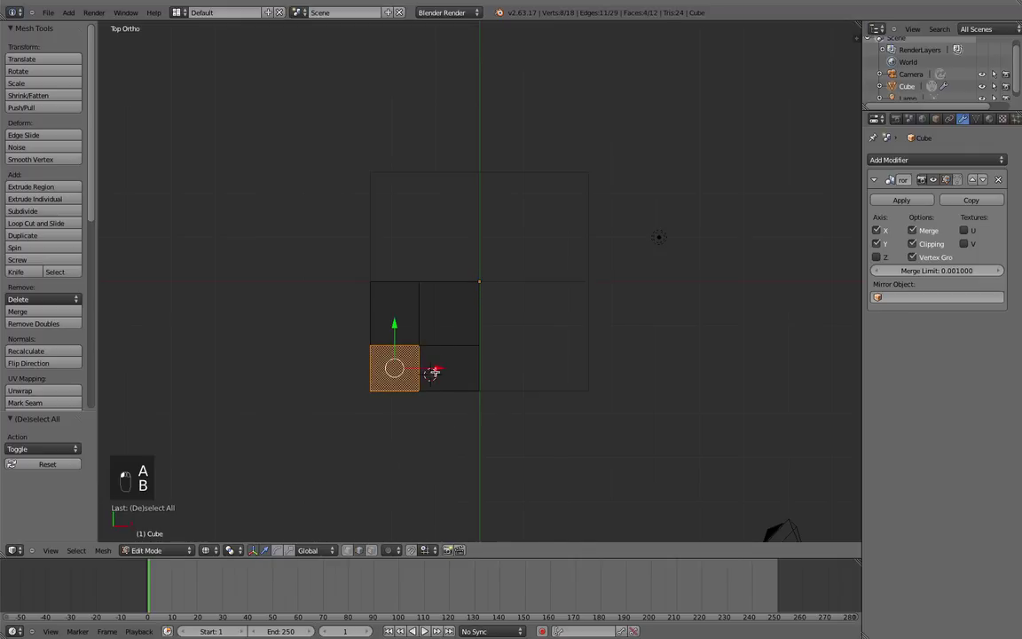
left_click(432, 371)
key("super+z")
key("a")
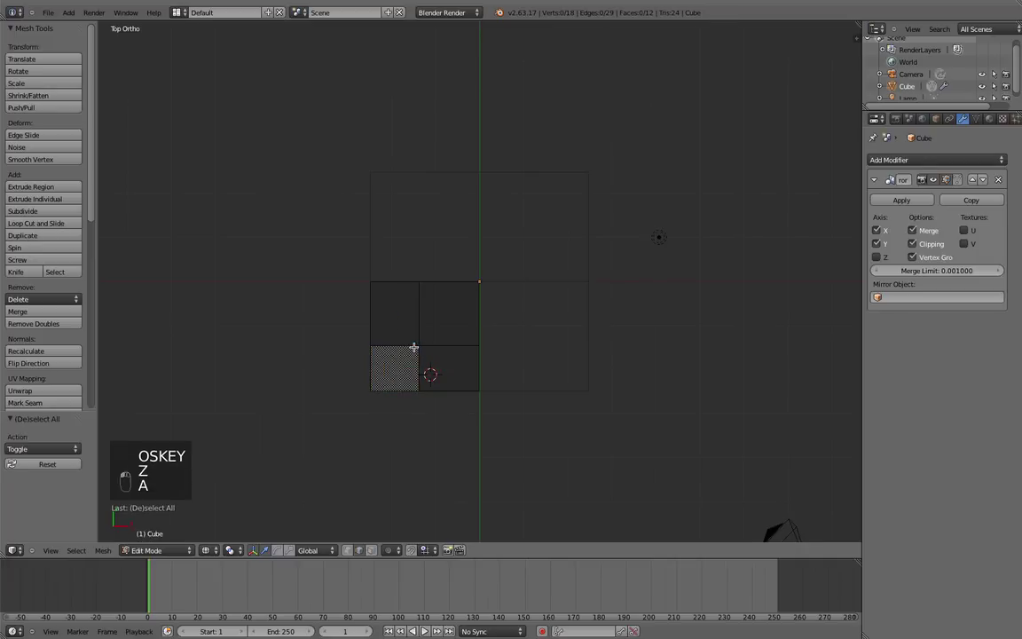
Step: Box-select the quarter's outer column and move it outward along negative X to widen the slab, then clear the selection
key("b")
left_click_drag(349, 269, 431, 417)
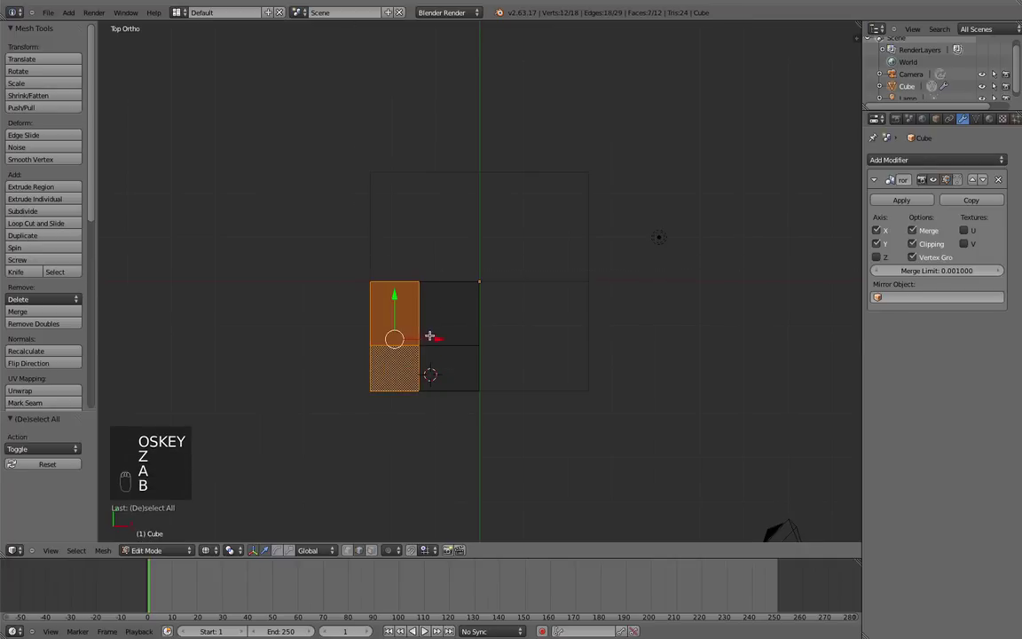
left_click_drag(429, 335, 353, 318)
key("a")
Step: Display the widened slab in solid shading in Edit Mode
middle_click_drag(495, 388, 502, 285)
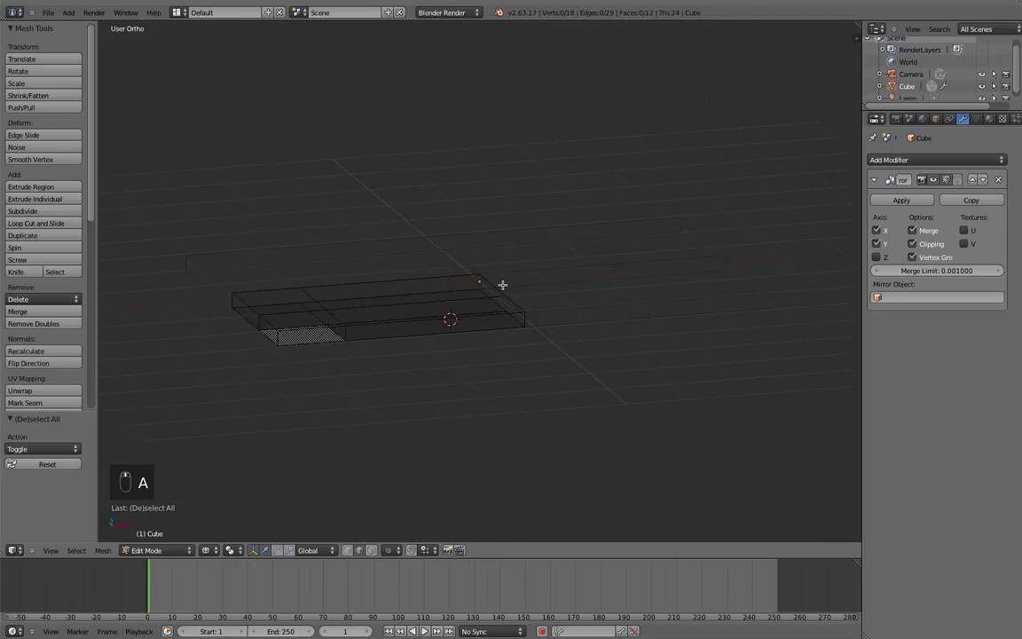
key("Tab")
key("Tab")
scroll(433, 326, "up", 3)
key("z")
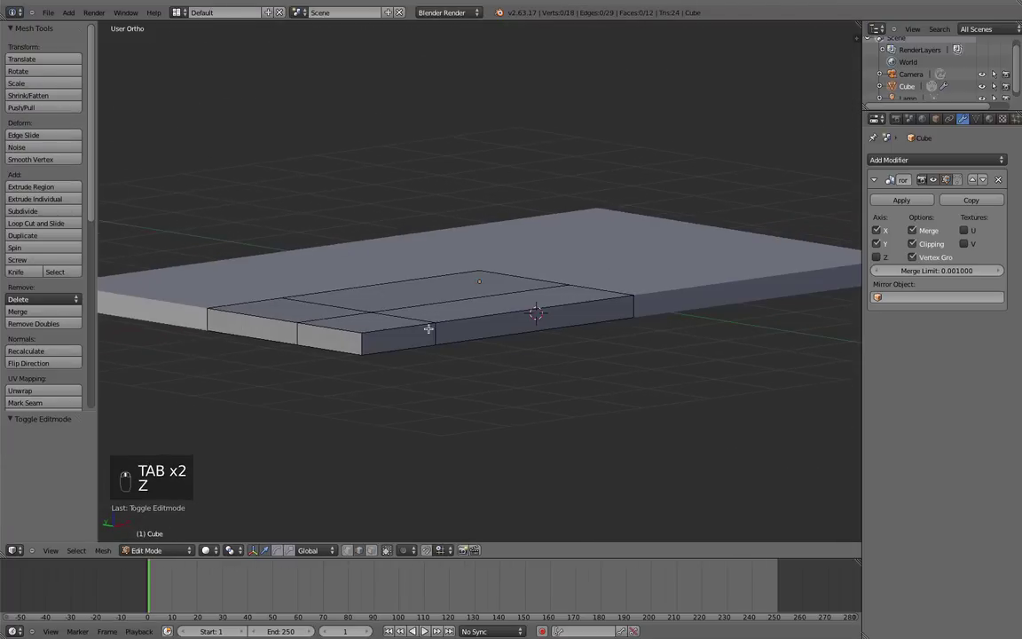
Step: Cut a centred horizontal loop around the slab's side and scale it slightly outward into a pointed rim, leaving nothing selected
key("ctrl+r")
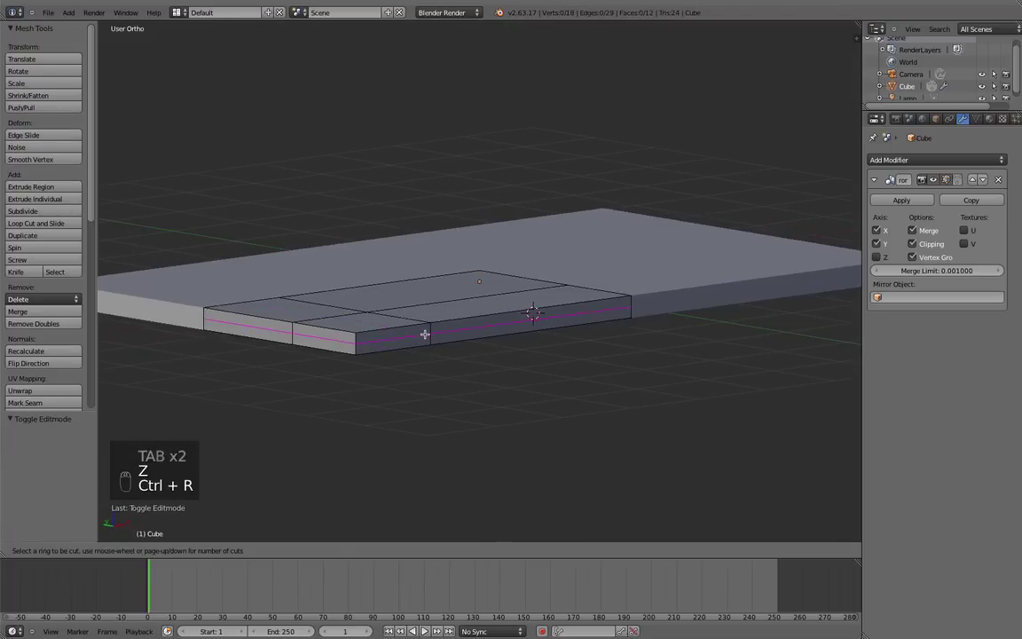
left_click(425, 334)
left_click(453, 342)
key("s")
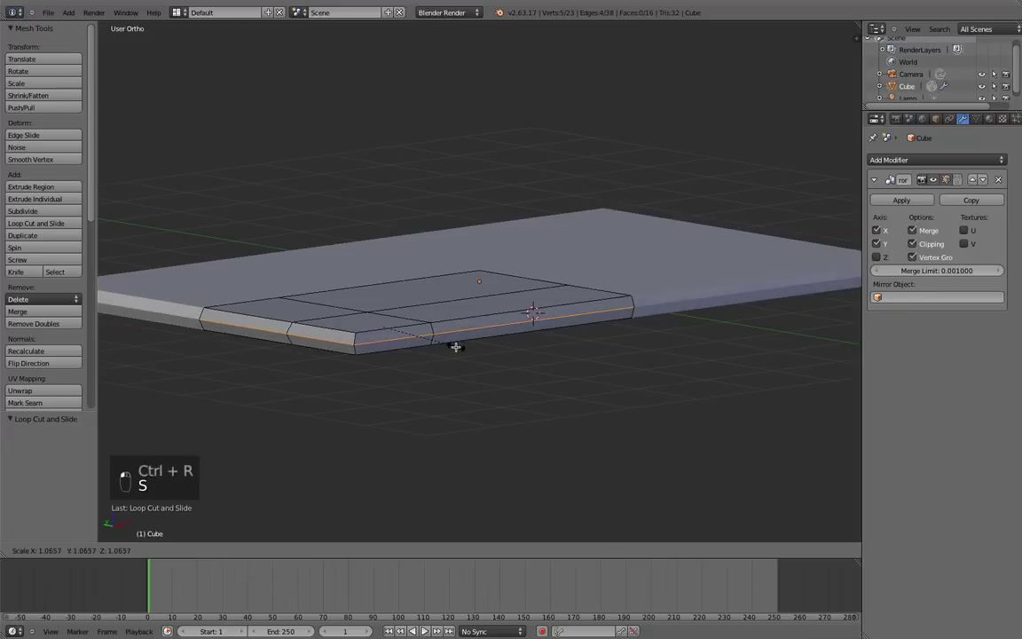
left_click(459, 342)
key("a")
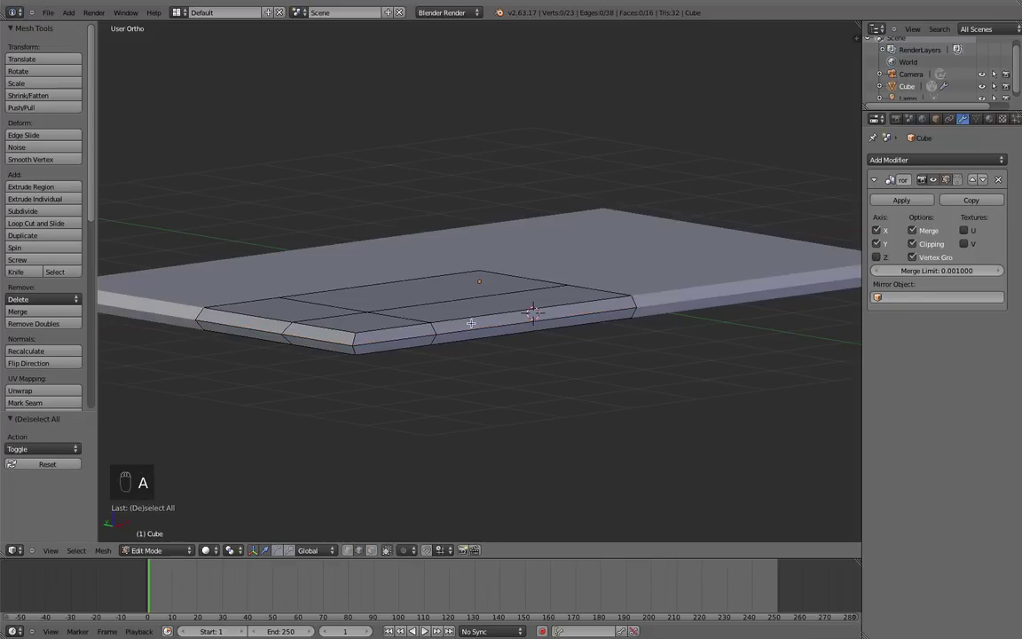
Step: Switch to face selection and select the outer corner face on the slab's underside
middle_click_drag(471, 323, 504, 246)
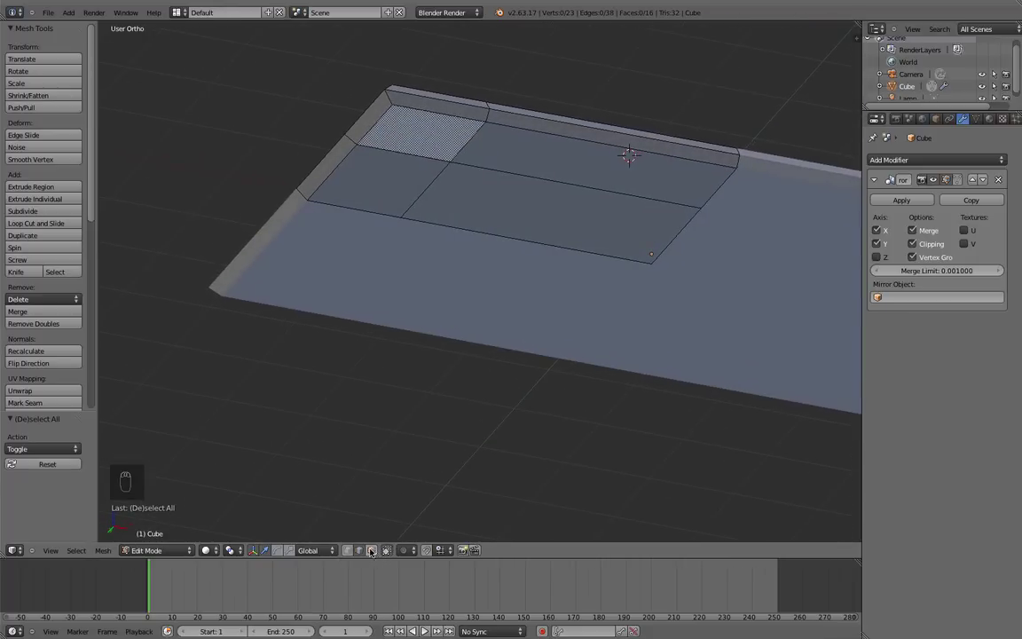
key("3")
middle_click_drag(441, 433, 432, 507, "shift")
right_click(411, 220)
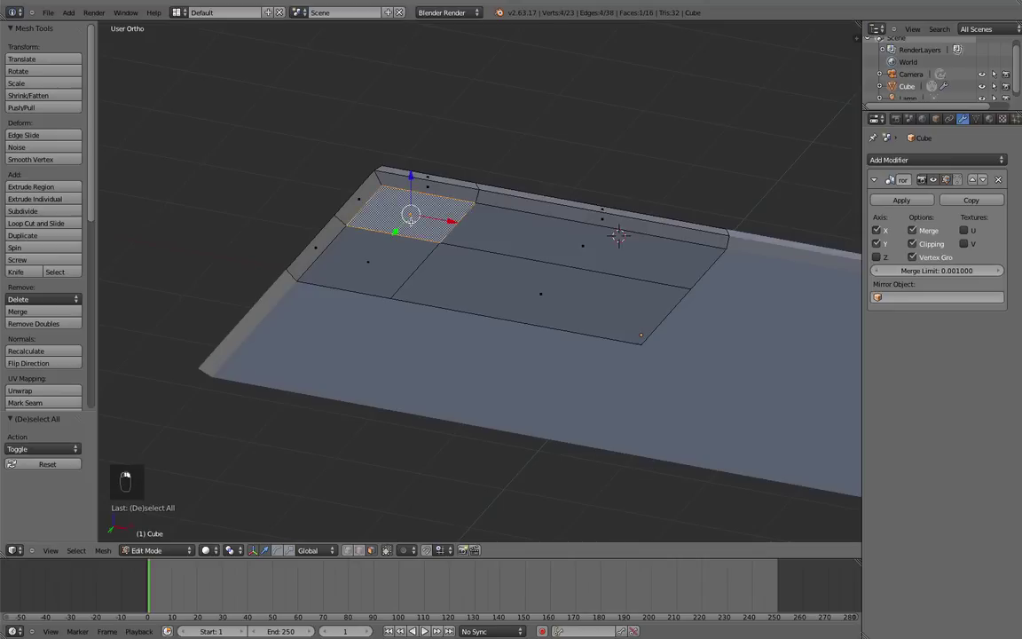
key("e")
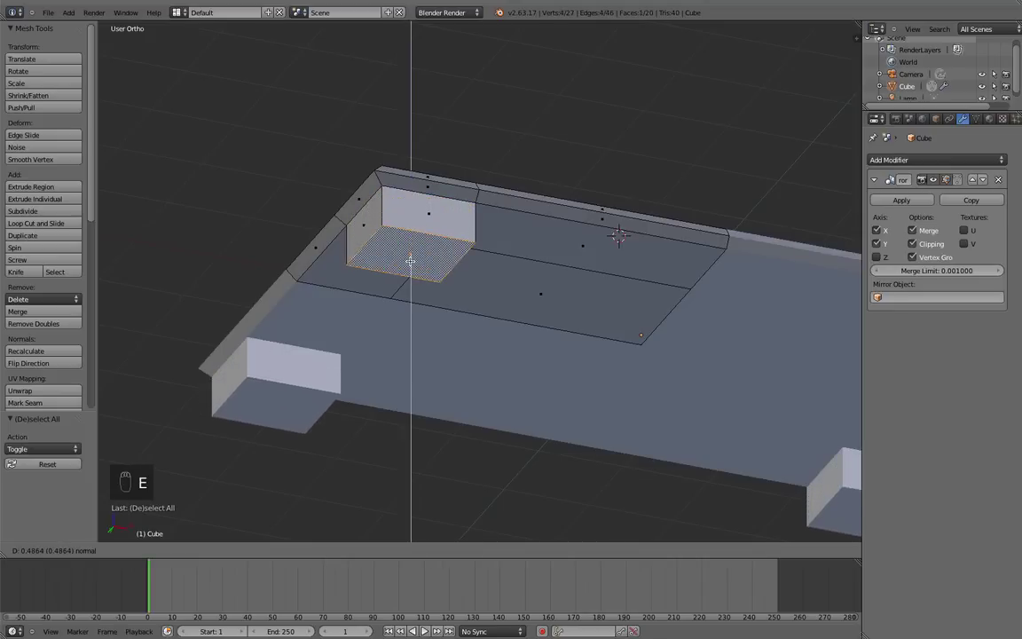
right_click(410, 260)
key("e")
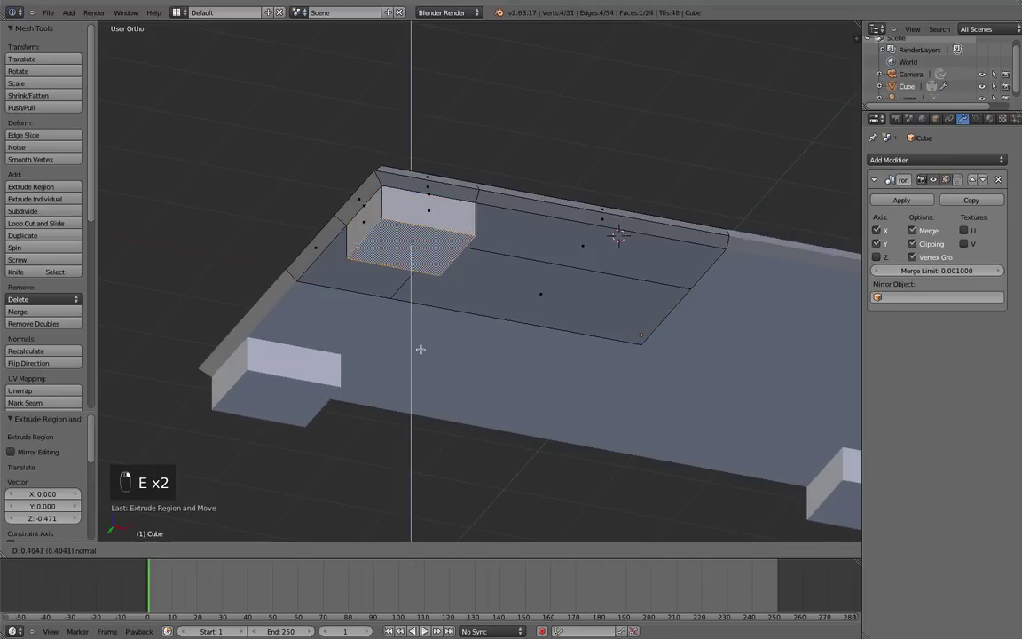
right_click(421, 363)
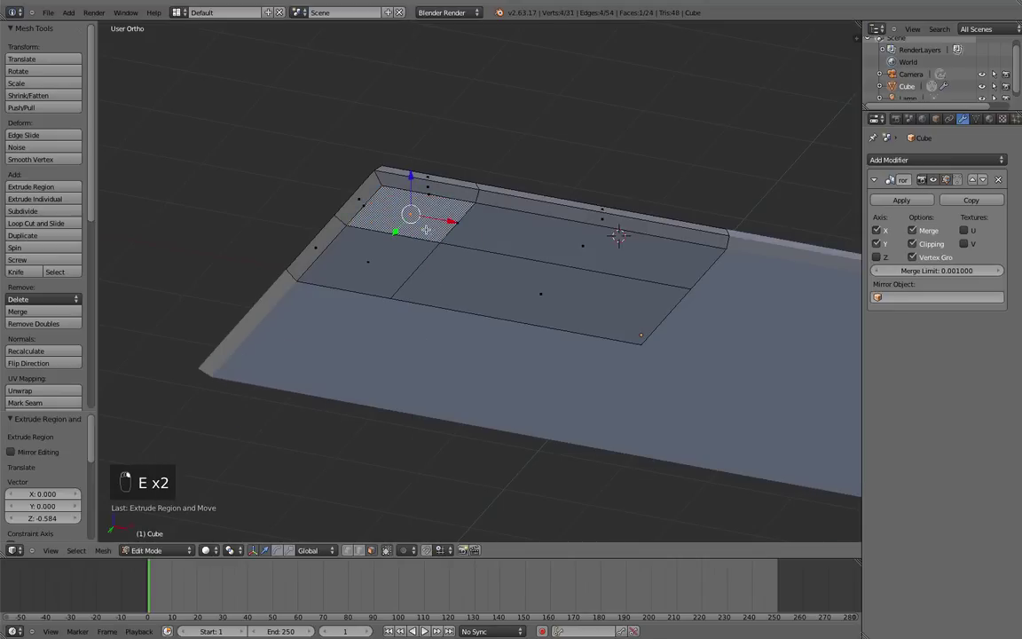
middle_click_drag(426, 230, 413, 231)
key("super+z")
key("super+z")
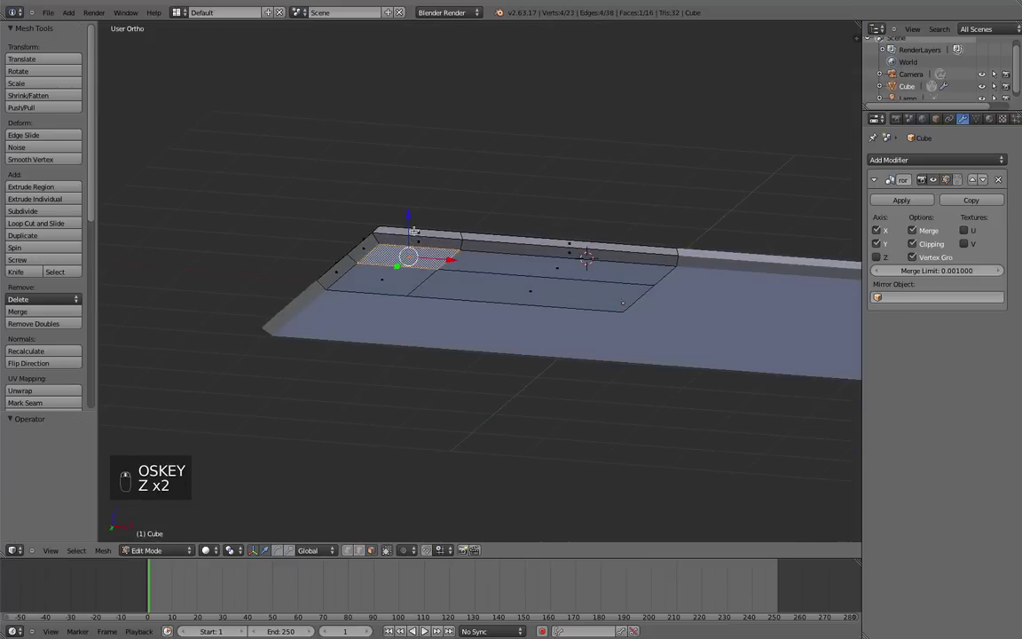
Step: Extrude the corner face down about 0.47 to form a leg and add two evenly spaced horizontal loop cuts around it
key("e")
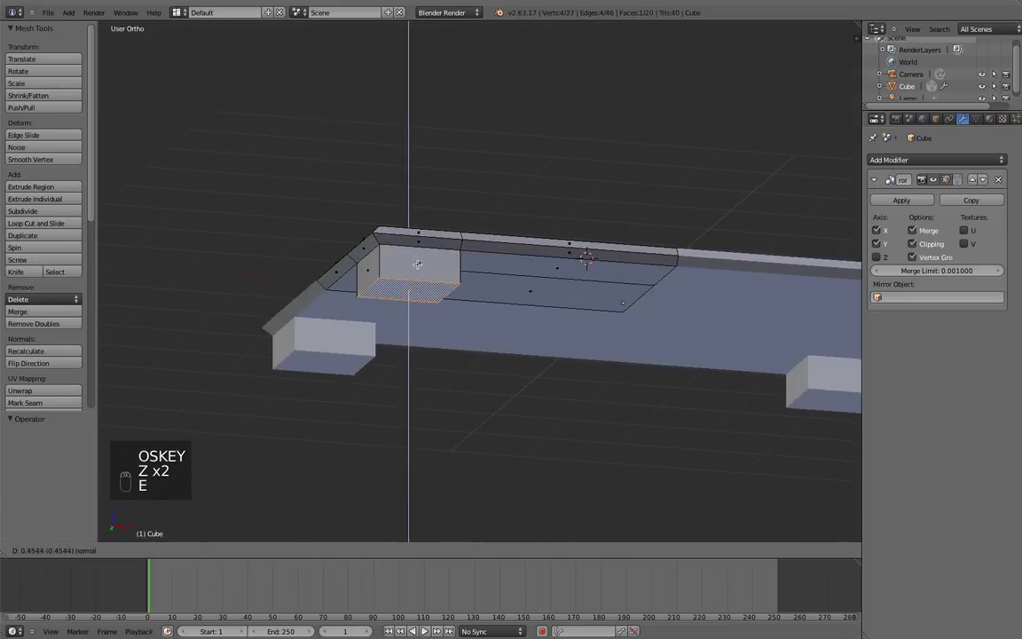
left_click(416, 264)
key("ctrl+r")
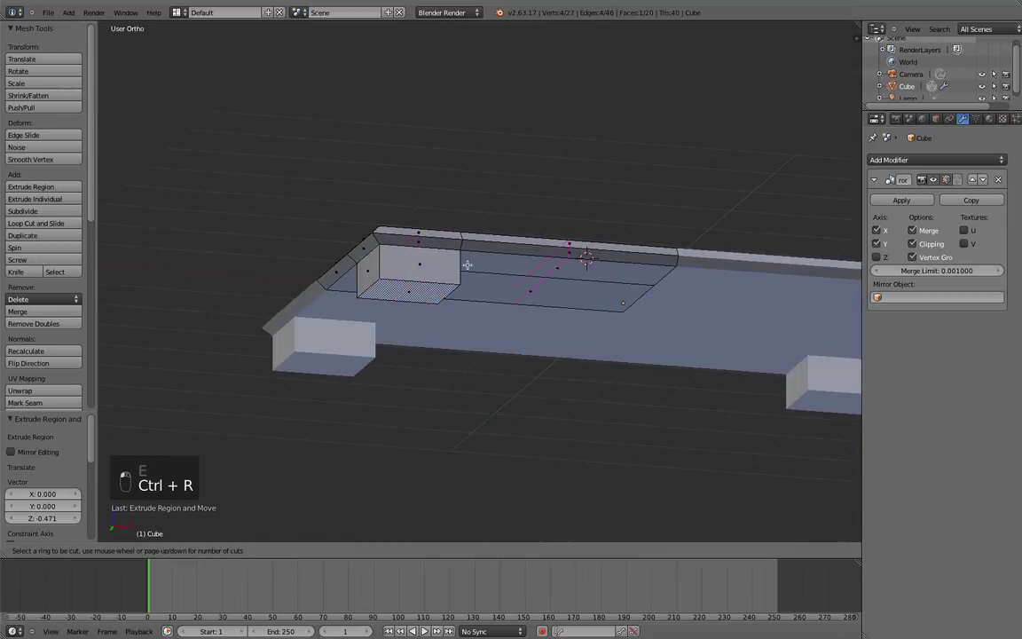
scroll(457, 264, "up", 1)
left_click(457, 265)
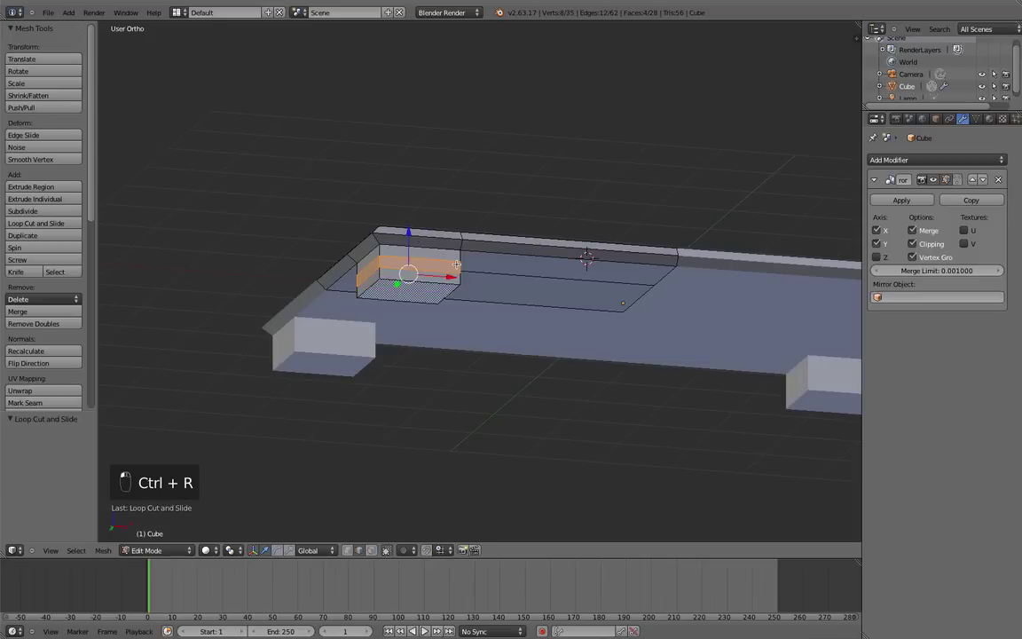
Step: Extrude the leg's middle band in place and scale it inward to about 0.85 in X and Y only, forming a groove
key("s")
right_click(457, 264)
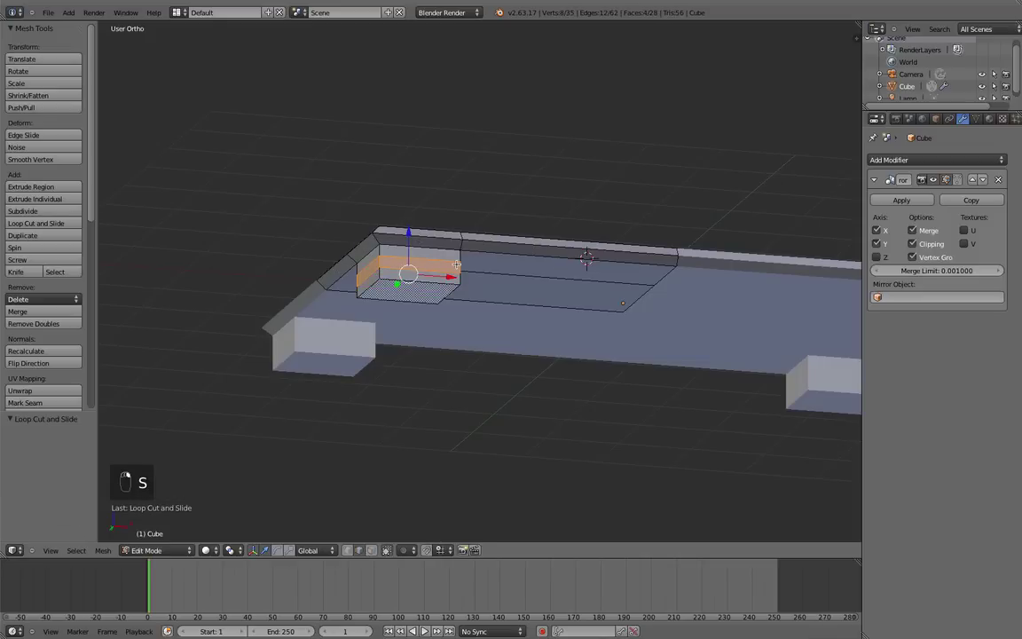
key("e")
right_click(455, 265)
key("s")
key("shift+z")
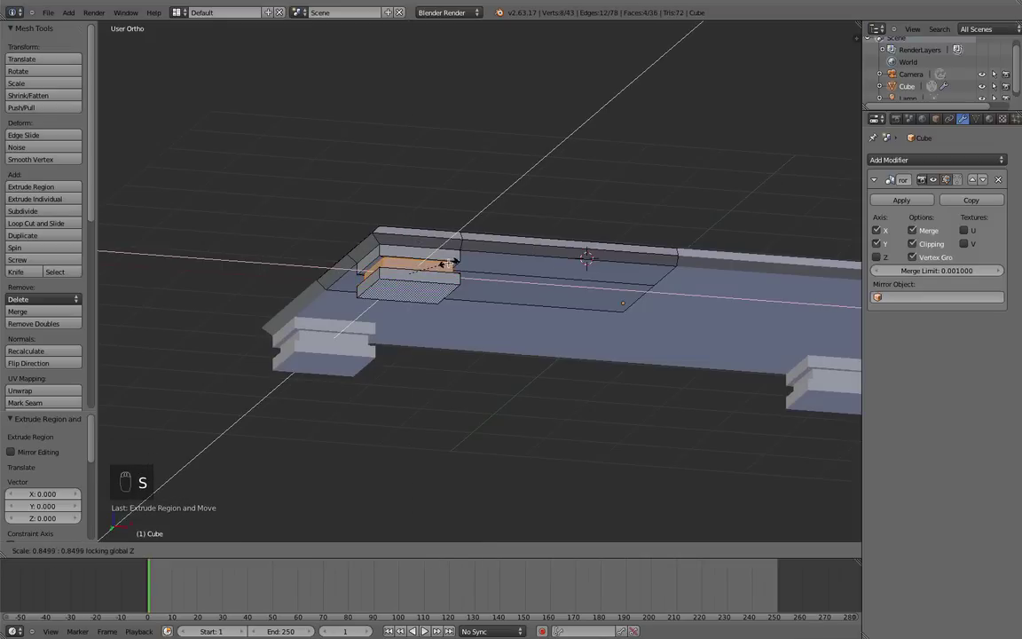
left_click(449, 263)
Step: Examine the mirrored slab and its grooved legs in Object Mode with perspective projection
middle_click_drag(475, 217, 514, 300)
key("a")
key("Tab")
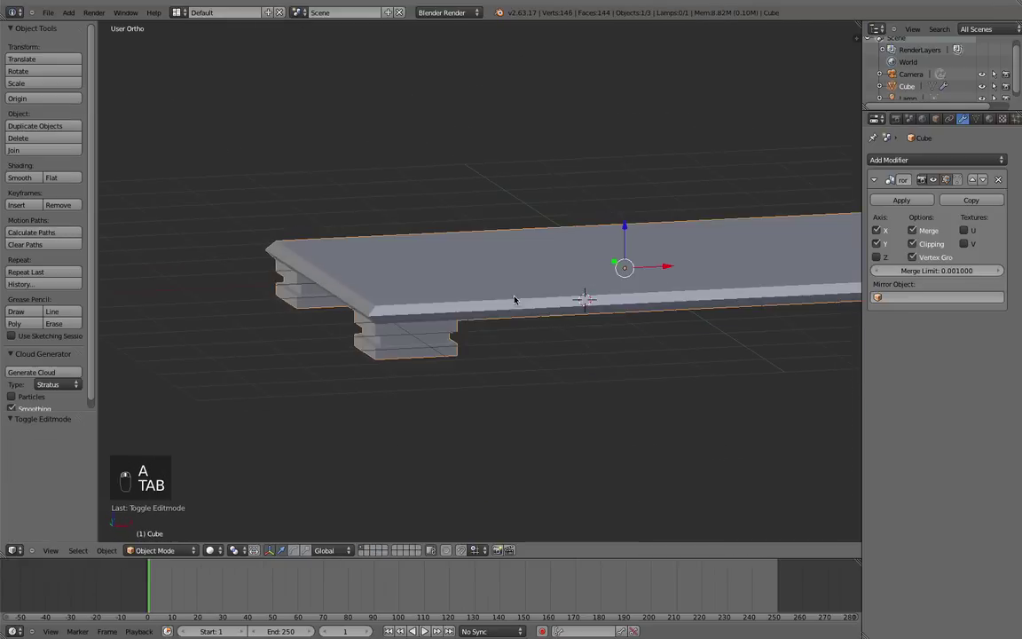
middle_click_drag(423, 289, 540, 323)
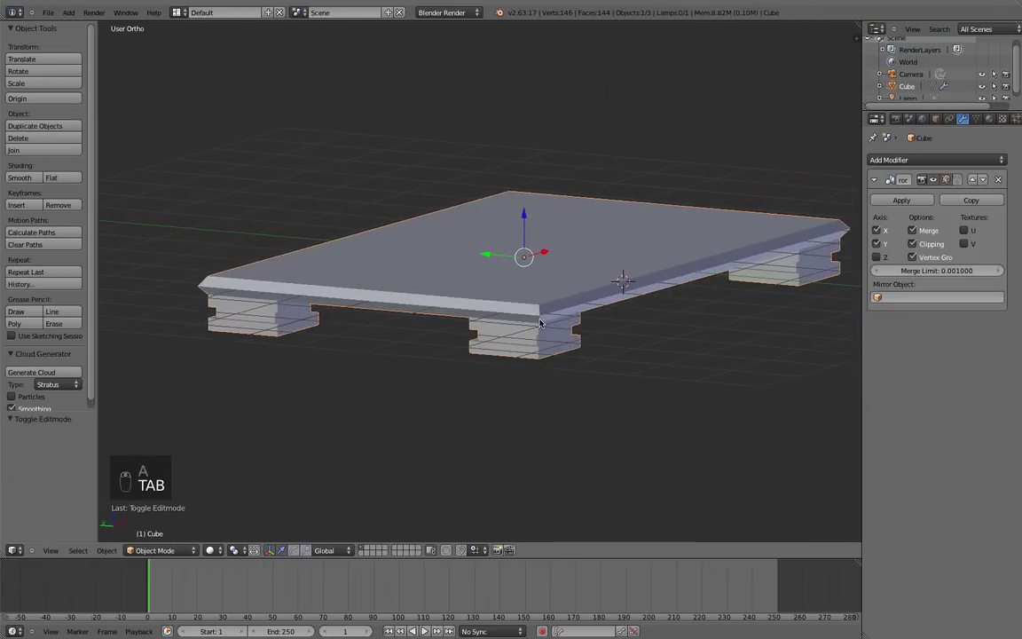
key("KP_5")
middle_click_drag(686, 324, 540, 290)
scroll(626, 295, "up", 3)
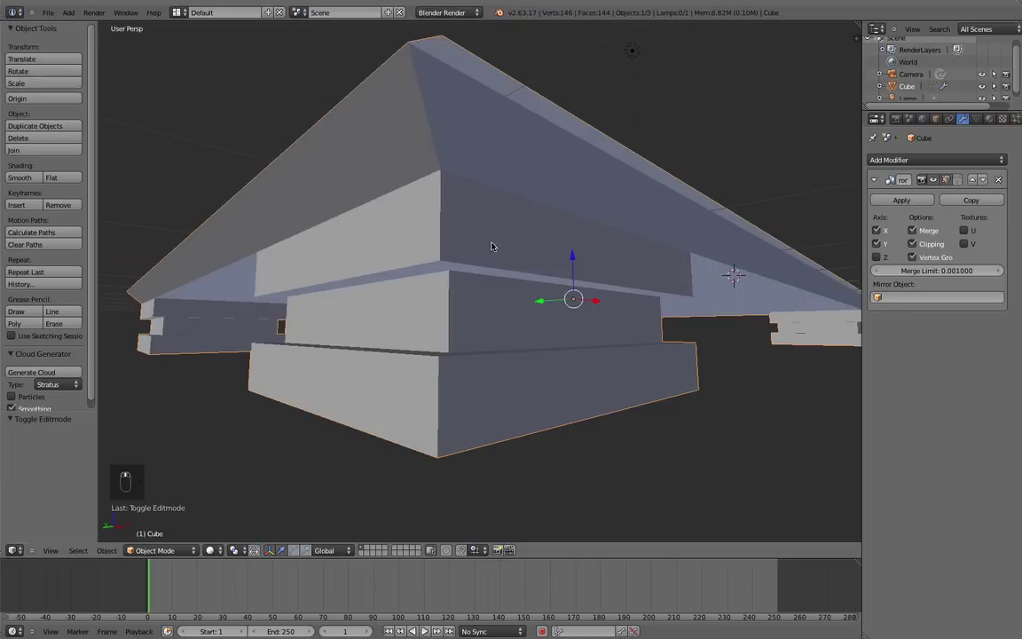
Step: Add two loop cuts to the leg's upper section, then extrude the band between them and scale it to about 0.97, excluding Z
key("Tab")
key("ctrl+r")
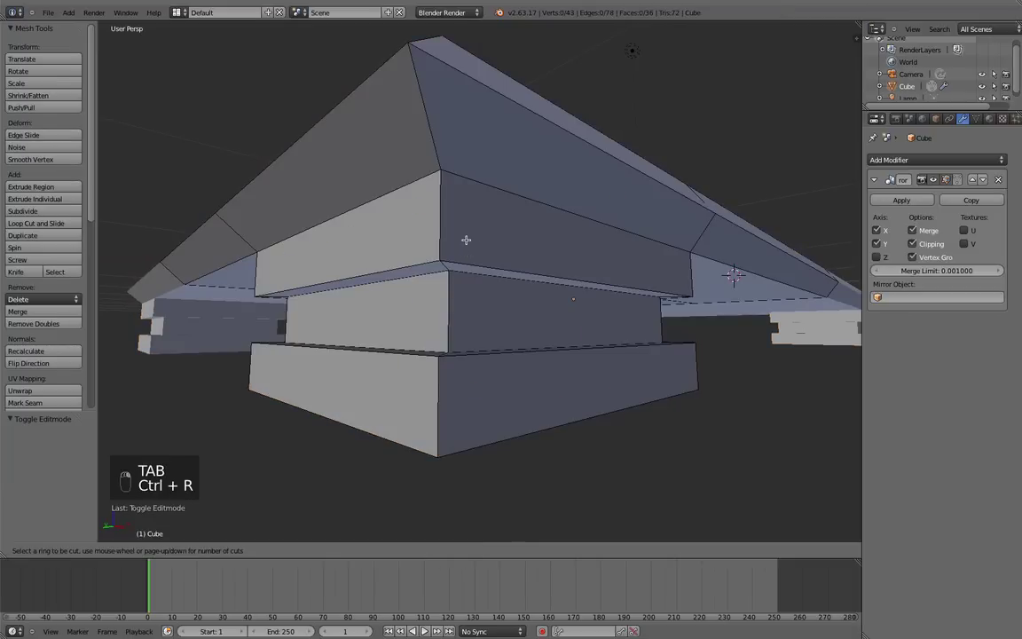
left_click(439, 231)
right_click(439, 230)
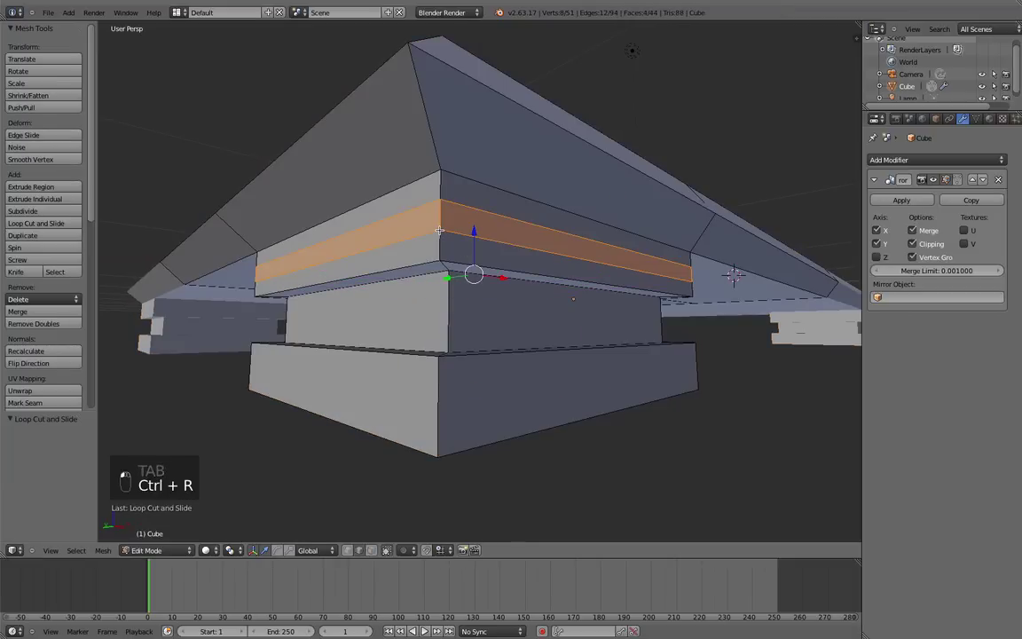
key("e")
key("s")
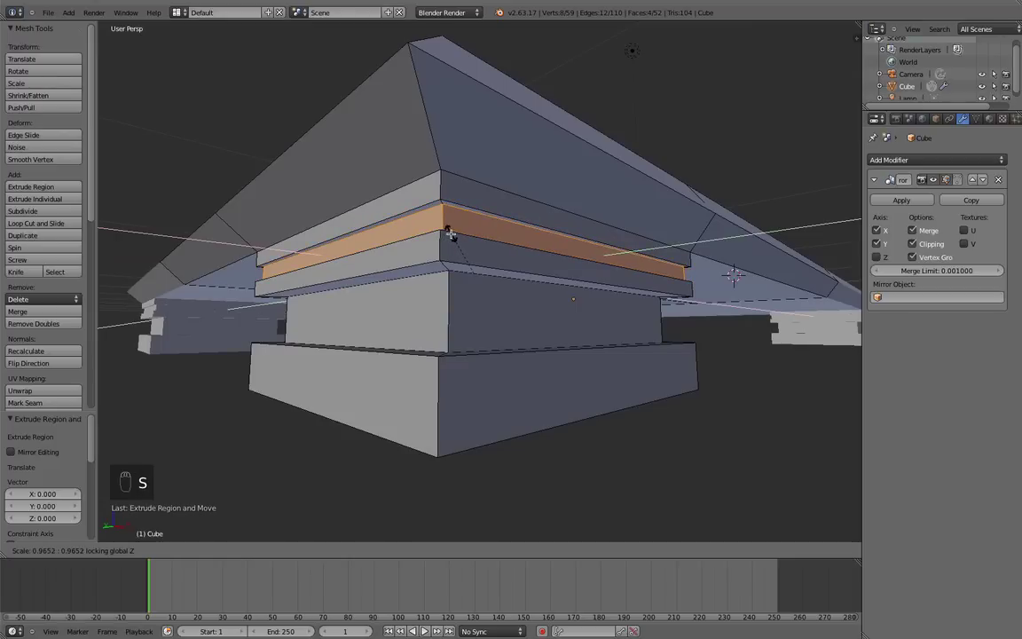
left_click(451, 232)
key("a")
Step: Add two evenly spaced horizontal loop cuts around the leg's bottom section
key("ctrl+r")
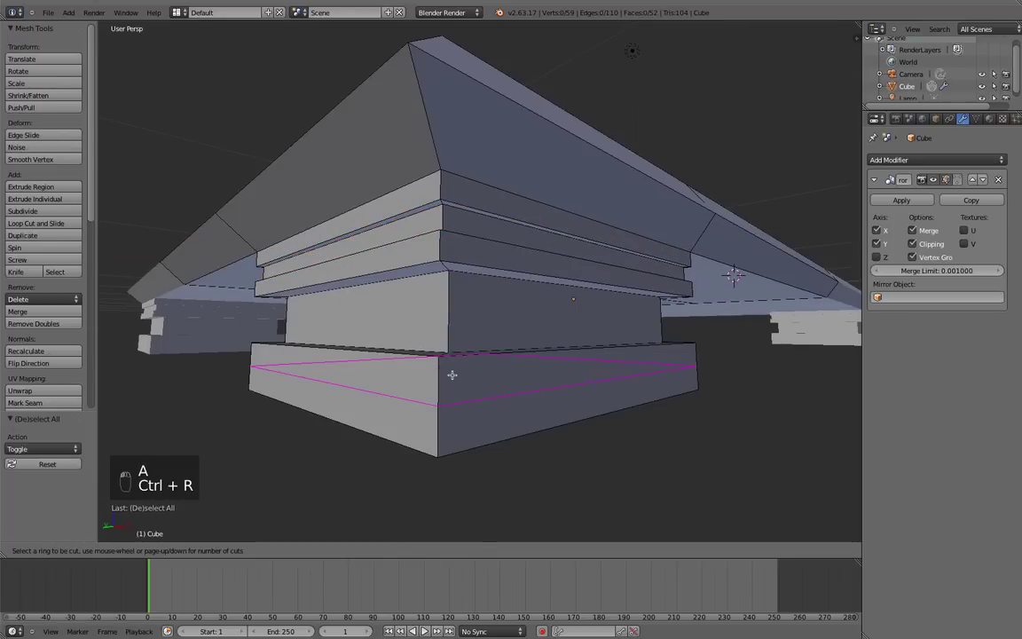
scroll(452, 372, "up", 1)
left_click(451, 374)
key("s")
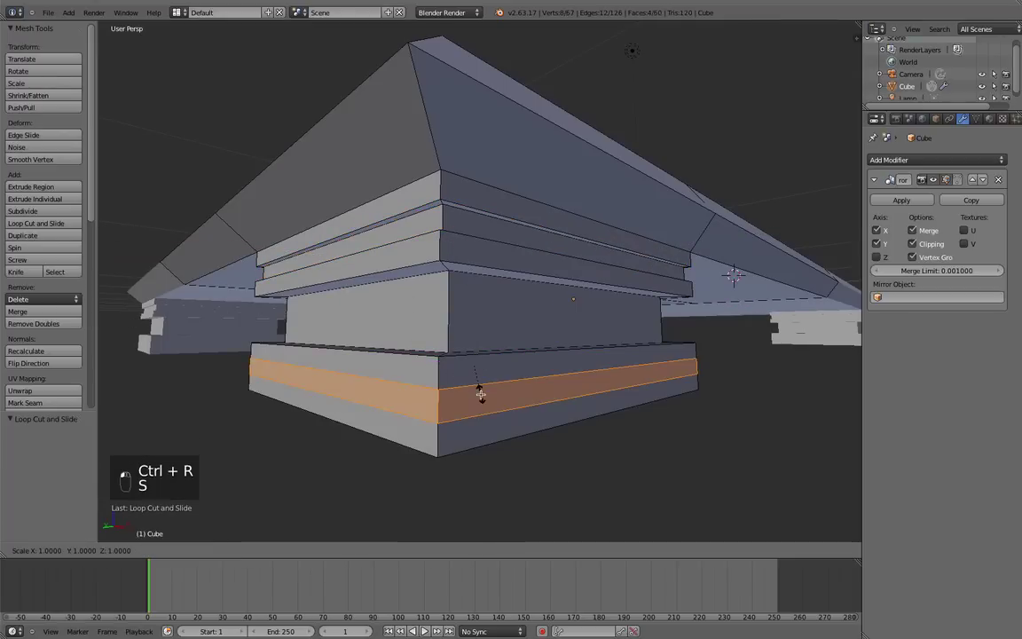
key("shift+z")
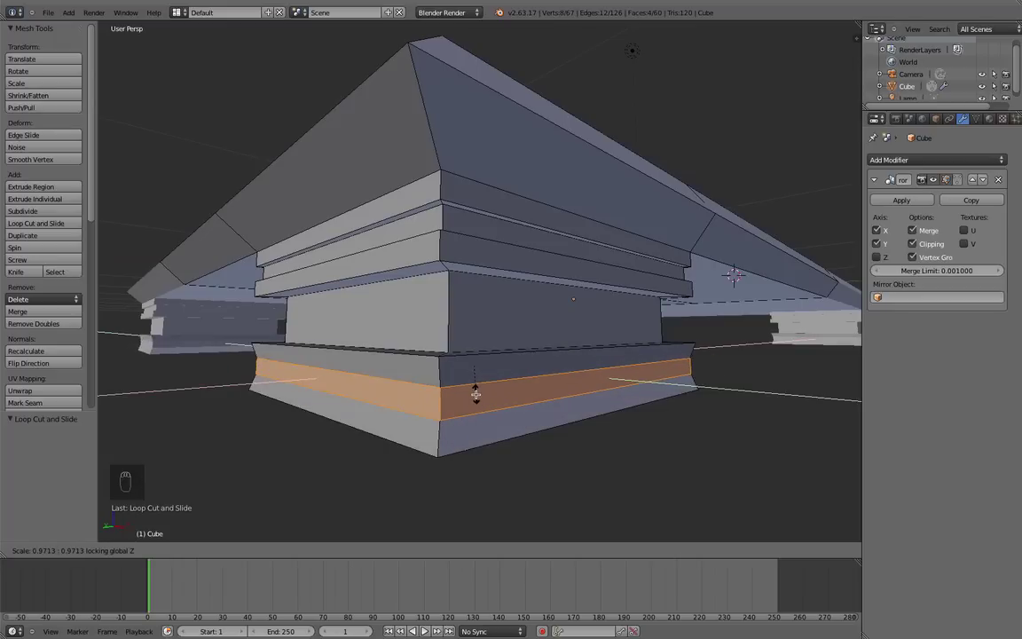
right_click(476, 394)
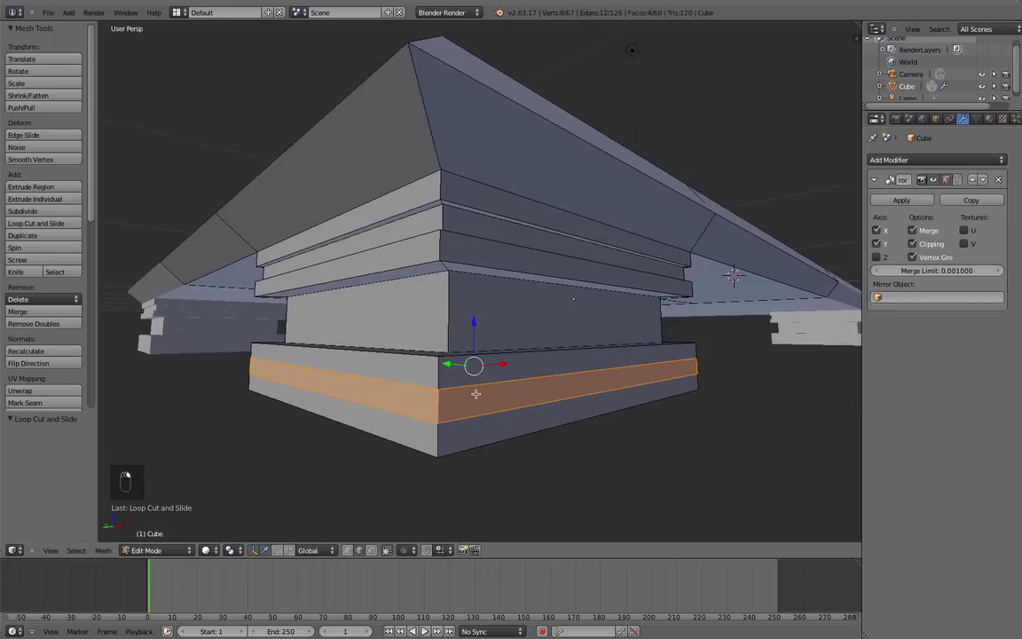
Step: Extrude the selected band of the leg's bottom section in place, scale it to about 0.97 excluding Z, and return to Object Mode
key("e")
right_click(475, 394)
key("s")
key("shift+z")
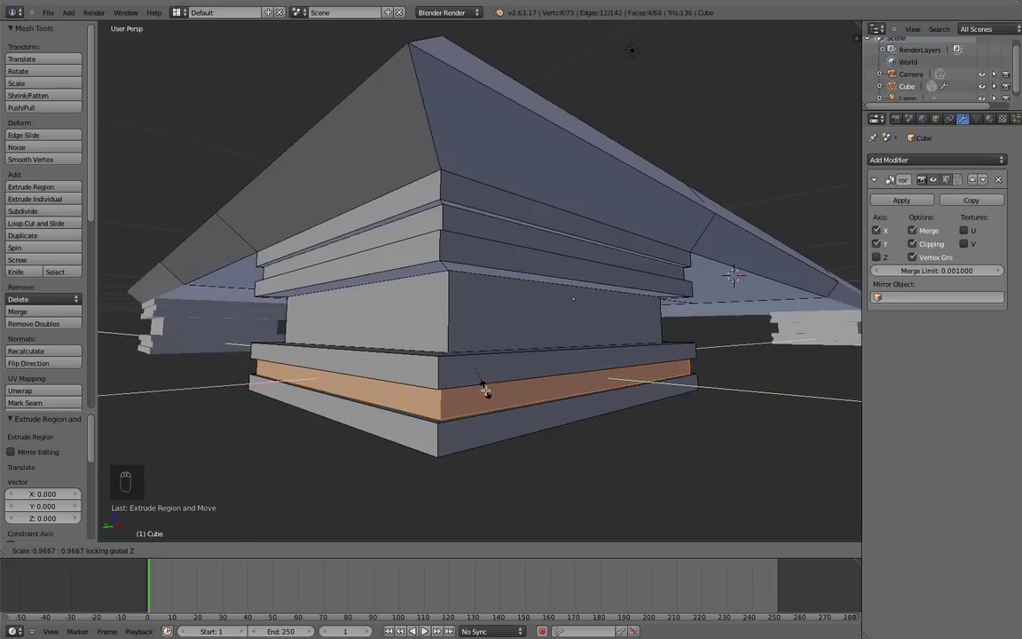
left_click(486, 390)
key("a")
scroll(520, 368, "down", 6)
middle_click_drag(520, 367, 498, 329)
key("Tab")
key("KP_5")
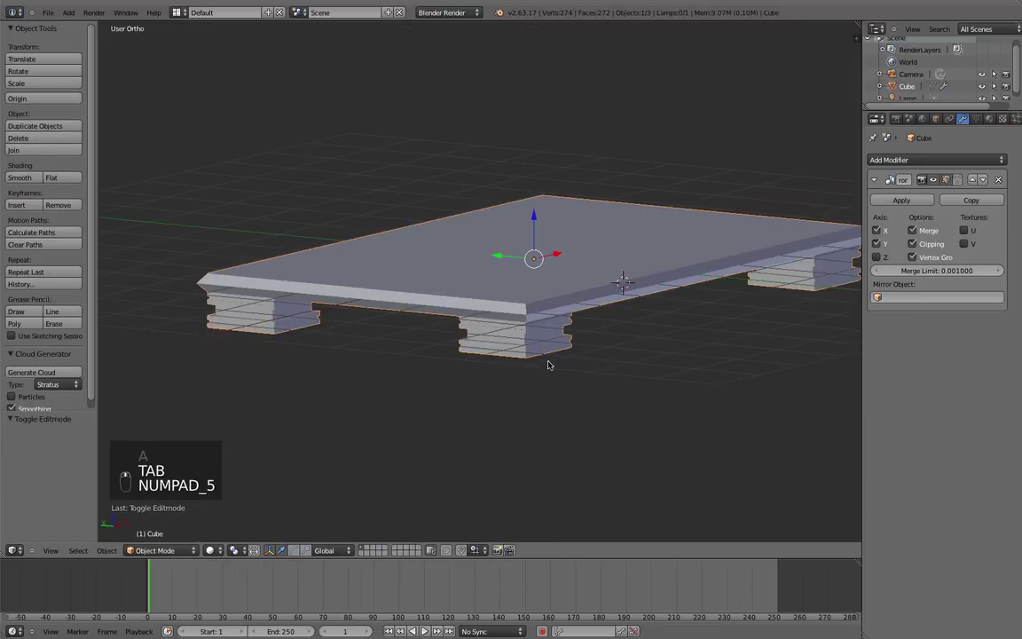
Step: Select the leg's underside face in Edit Mode and sketch a freehand Grease Pencil curve below it in front view
middle_click_drag(548, 364, 399, 280)
key("Tab")
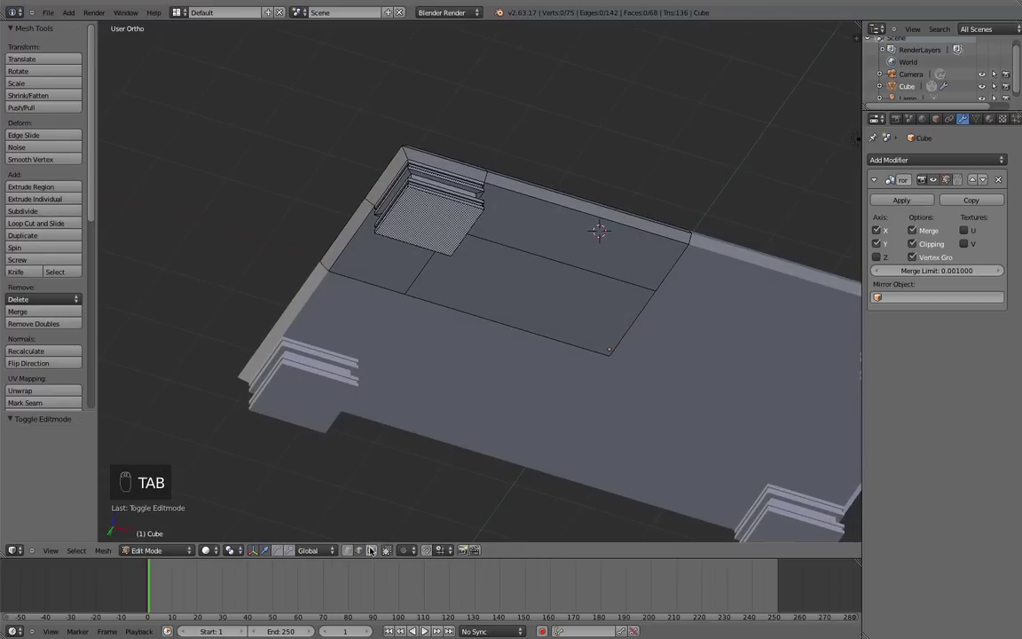
right_click(430, 226)
key("KP_1")
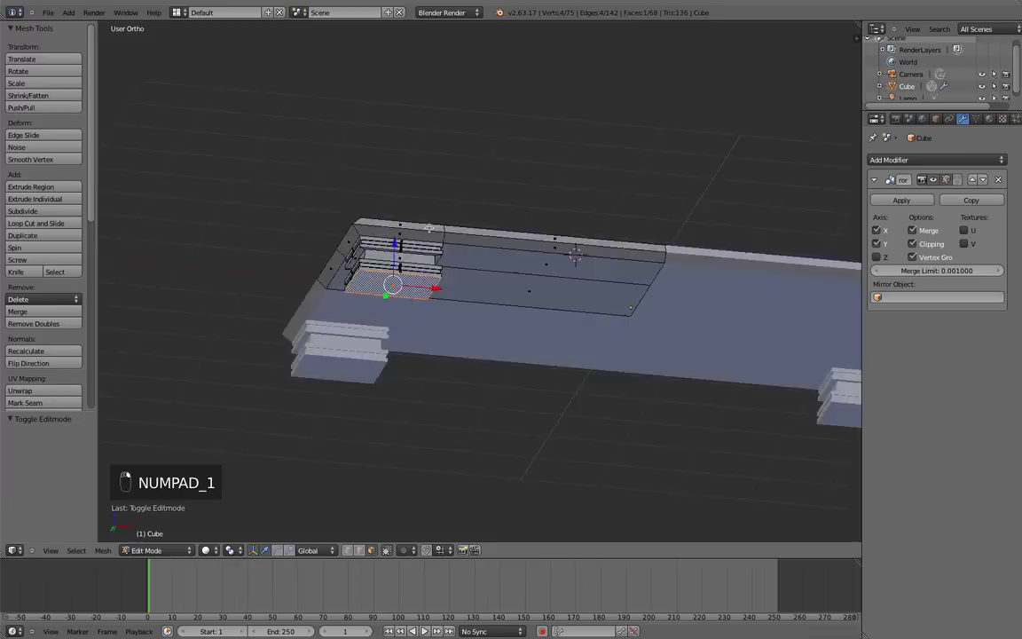
middle_click_drag(379, 295, 447, 273, "shift")
scroll(452, 273, "up", 4)
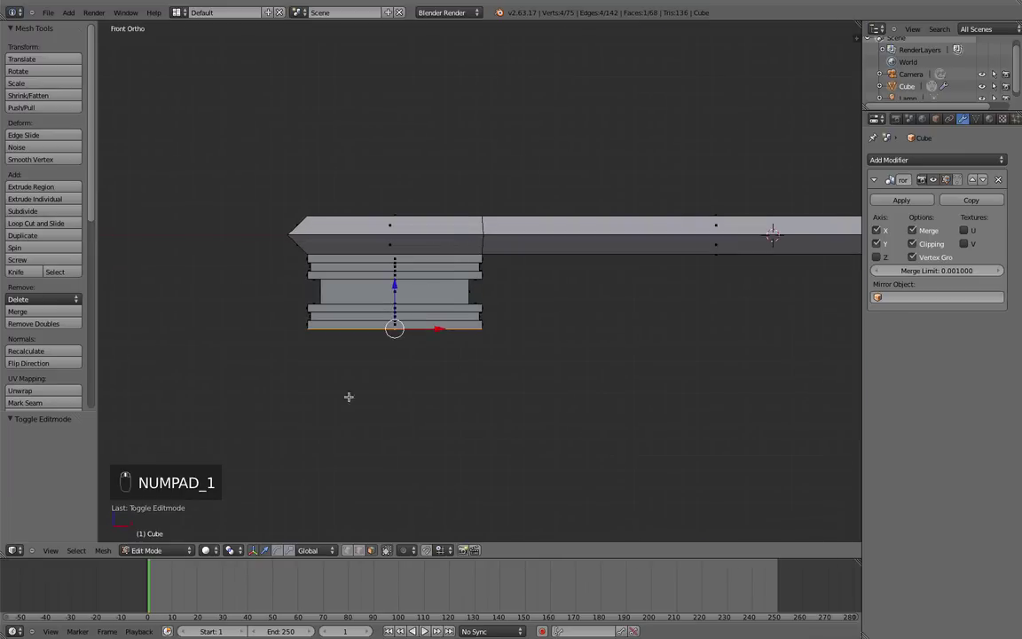
middle_click_drag(393, 376, 439, 290, "shift")
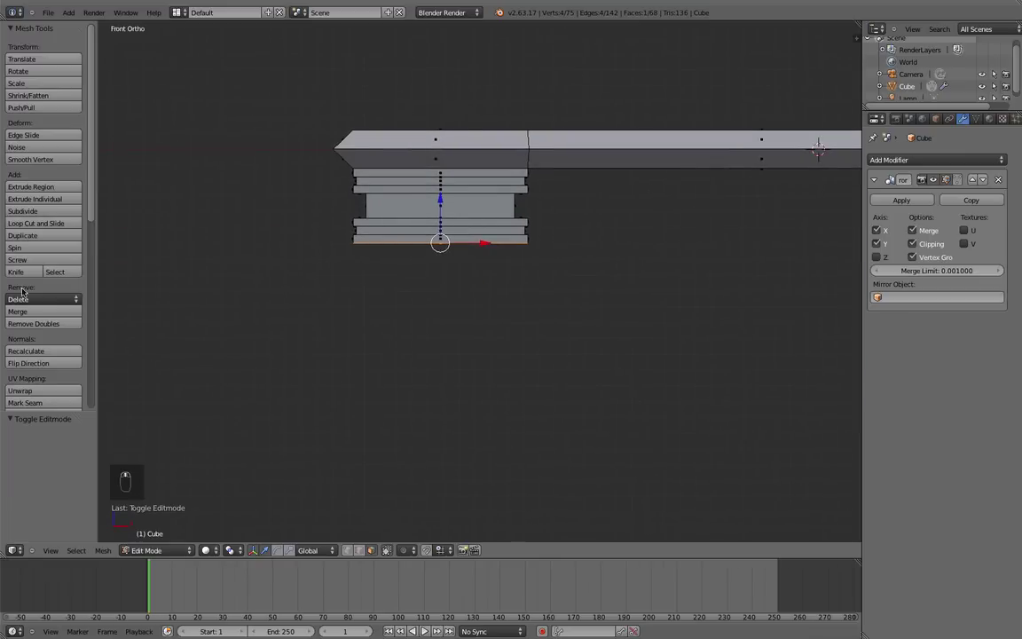
scroll(71, 361, "down", 4)
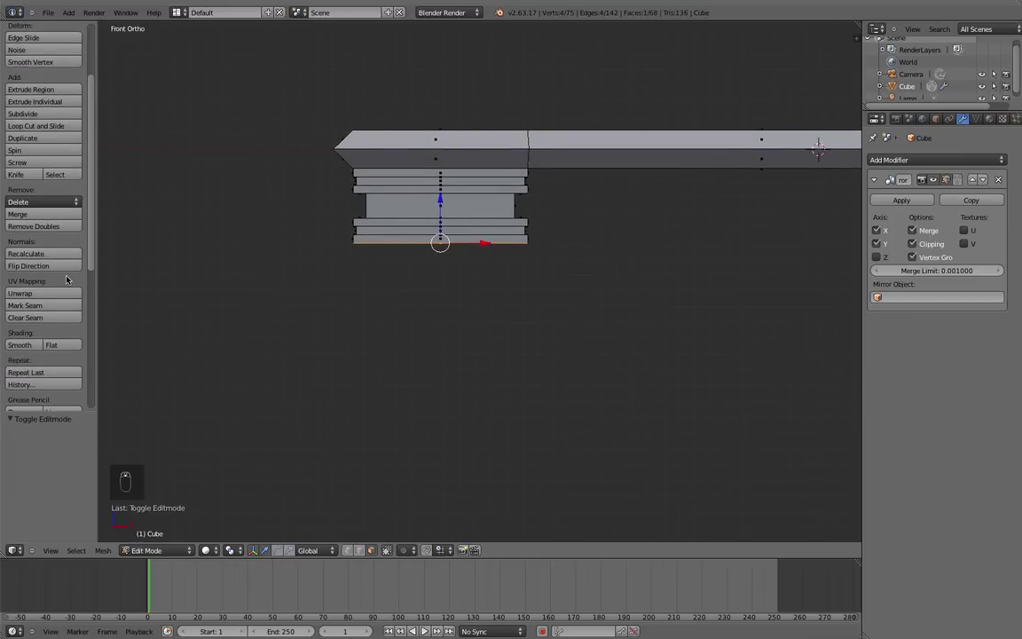
scroll(67, 279, "down", 6)
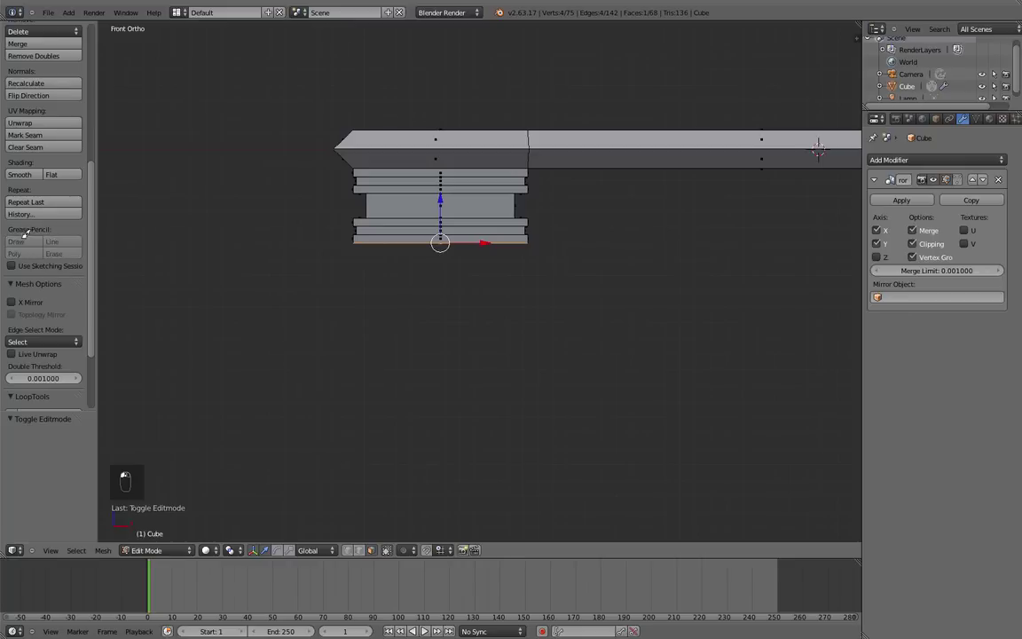
left_click(18, 242)
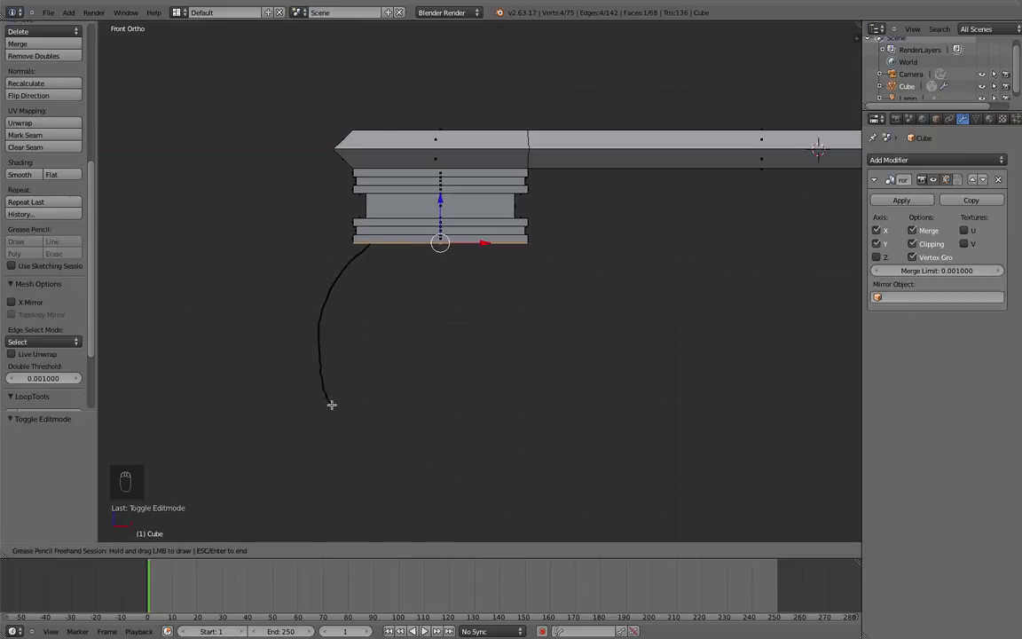
key("Escape")
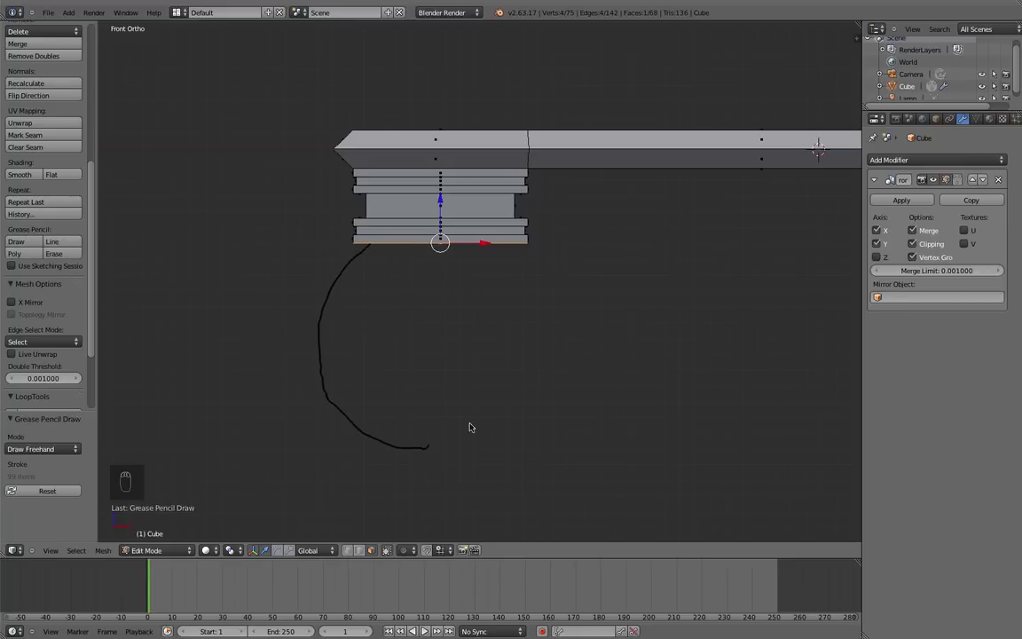
Step: Delete the Grease Pencil layer containing the curved sketch
scroll(452, 353, "down", 4)
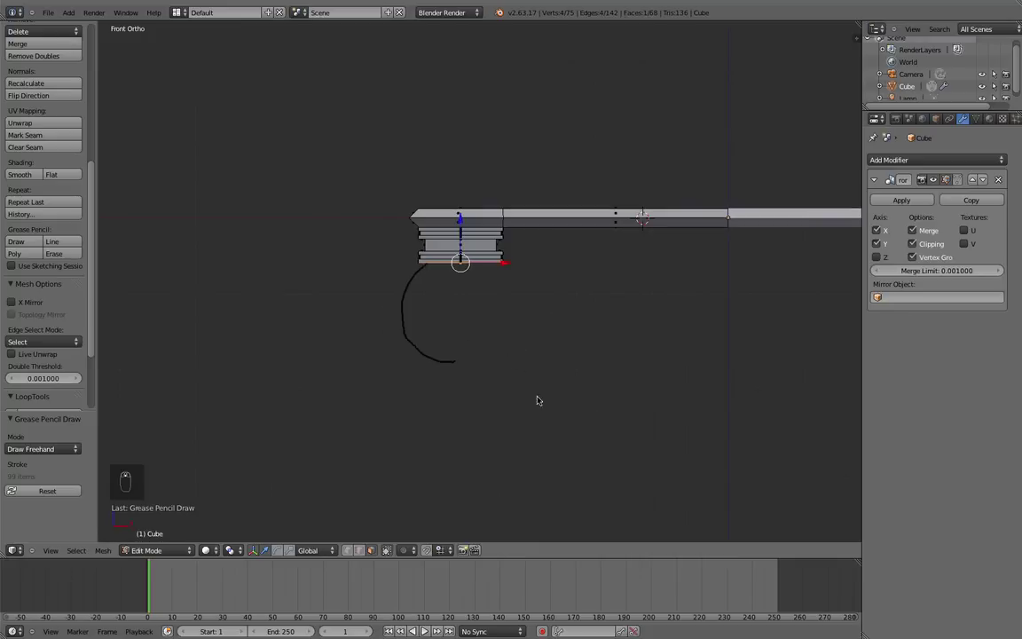
middle_click_drag(537, 400, 459, 318)
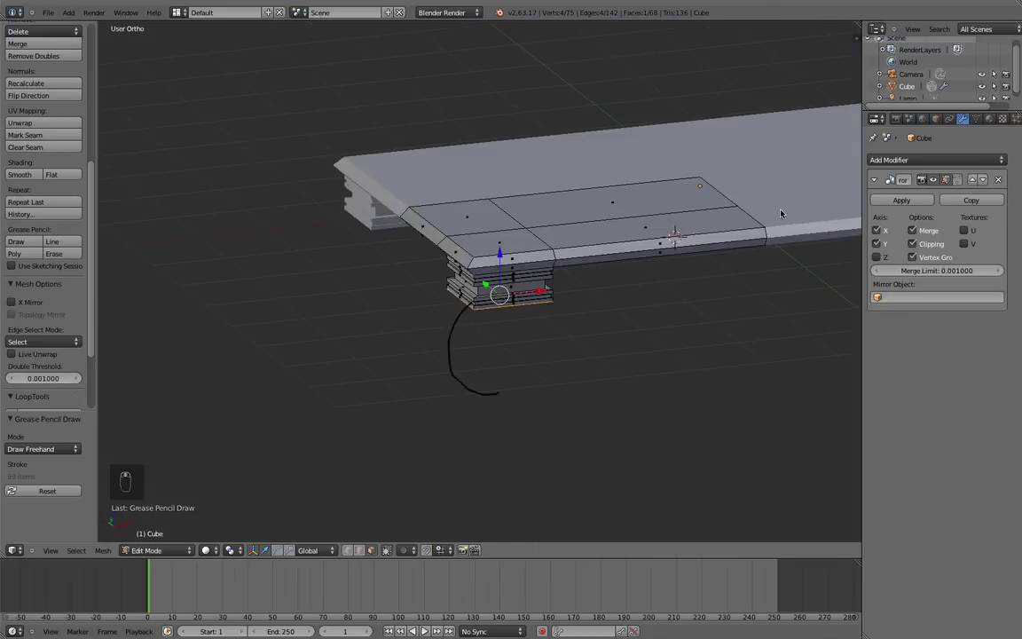
key("n")
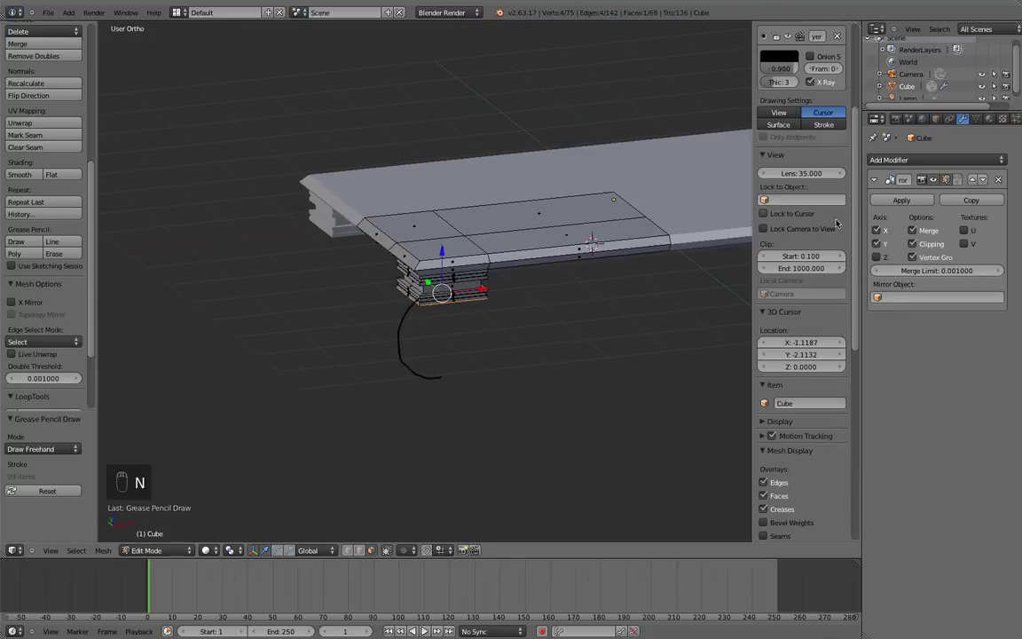
scroll(811, 175, "up", 3)
left_click(835, 110)
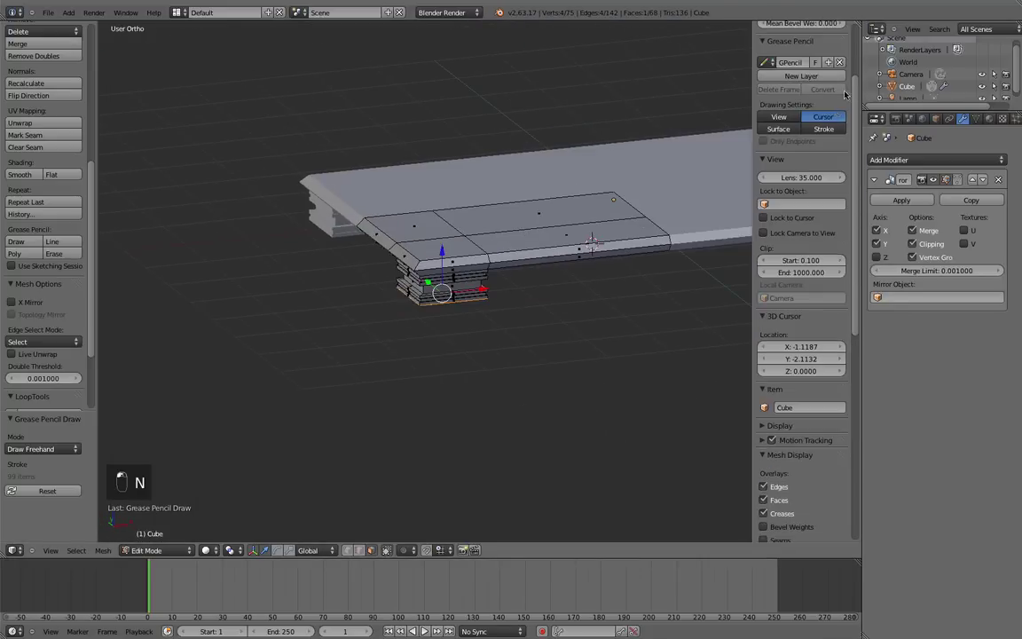
key("n")
Step: Add two centred perpendicular vertical loop cuts through the leg, dividing its underside into four faces, and clear the selection
middle_click_drag(766, 213, 741, 207)
key("KP_1")
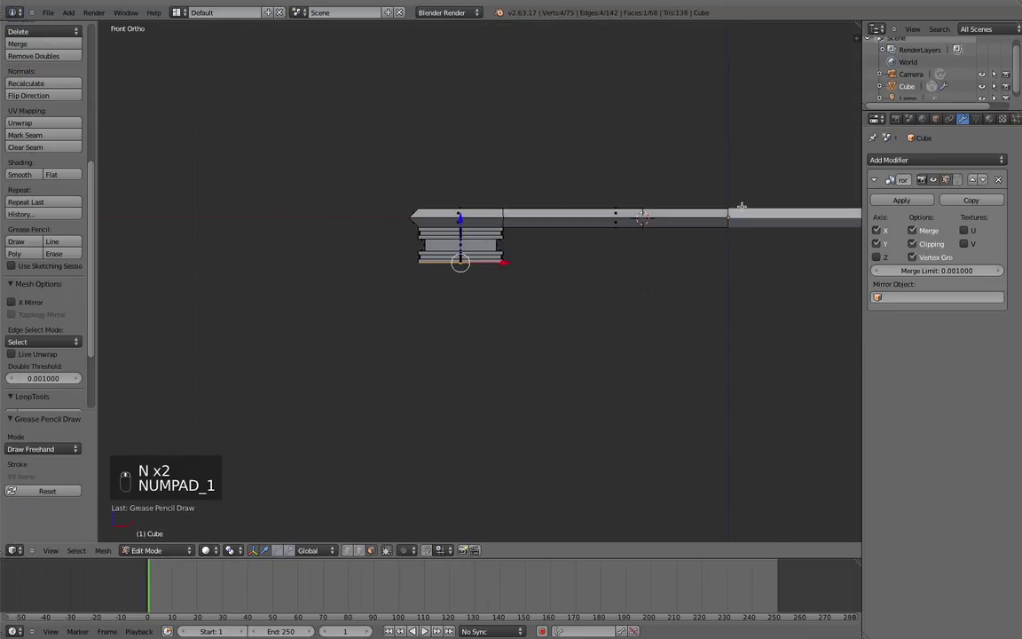
scroll(579, 263, "up", 4)
middle_click_drag(504, 284, 496, 222)
scroll(514, 257, "down", 3)
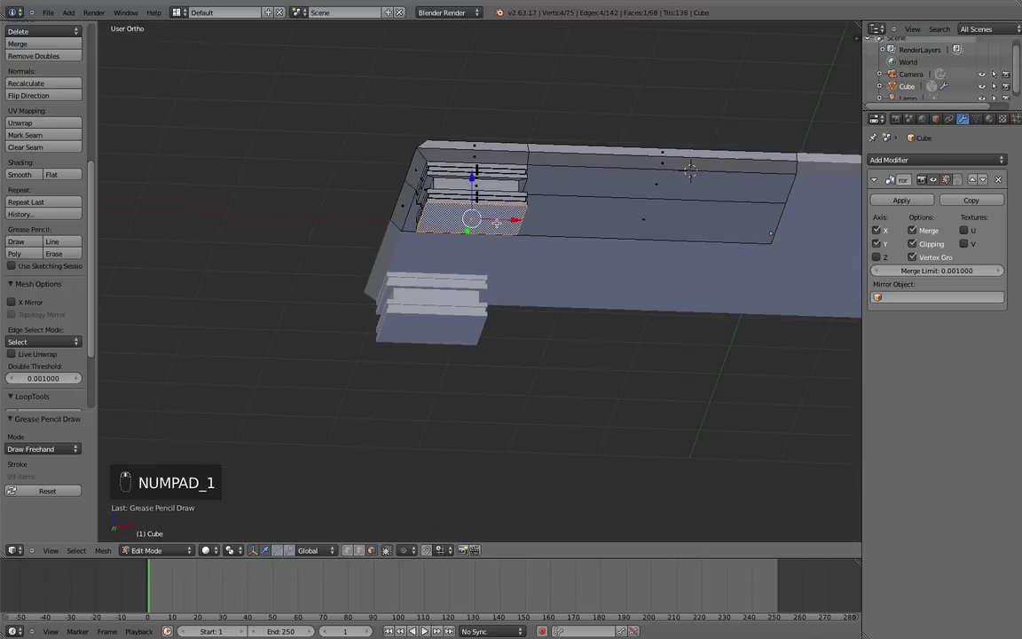
key("ctrl+r")
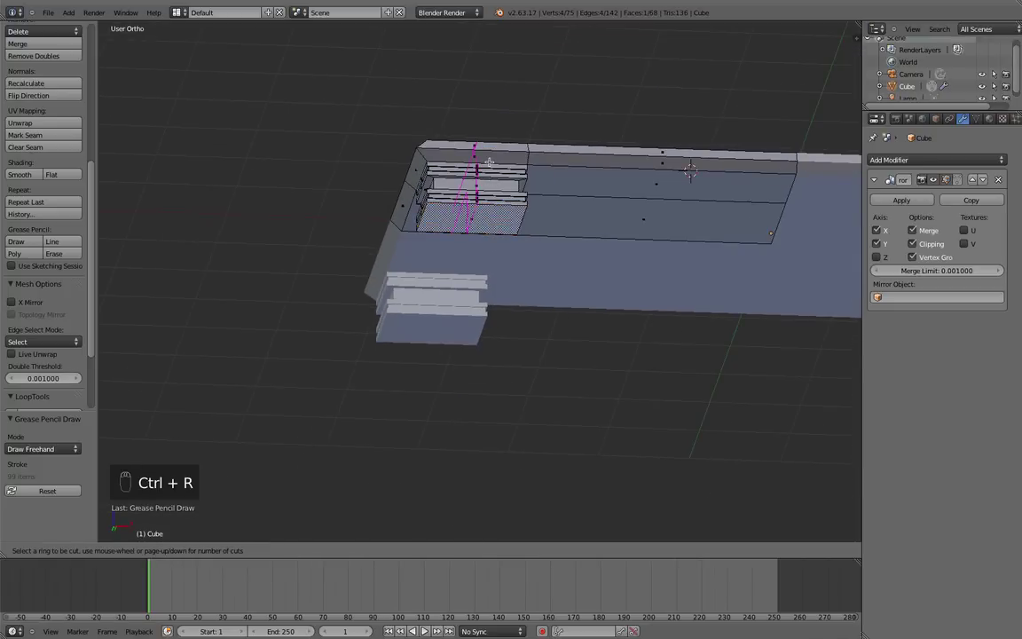
left_click(488, 162)
left_click(488, 161)
key("ctrl+r")
left_click(422, 210)
left_click(422, 210)
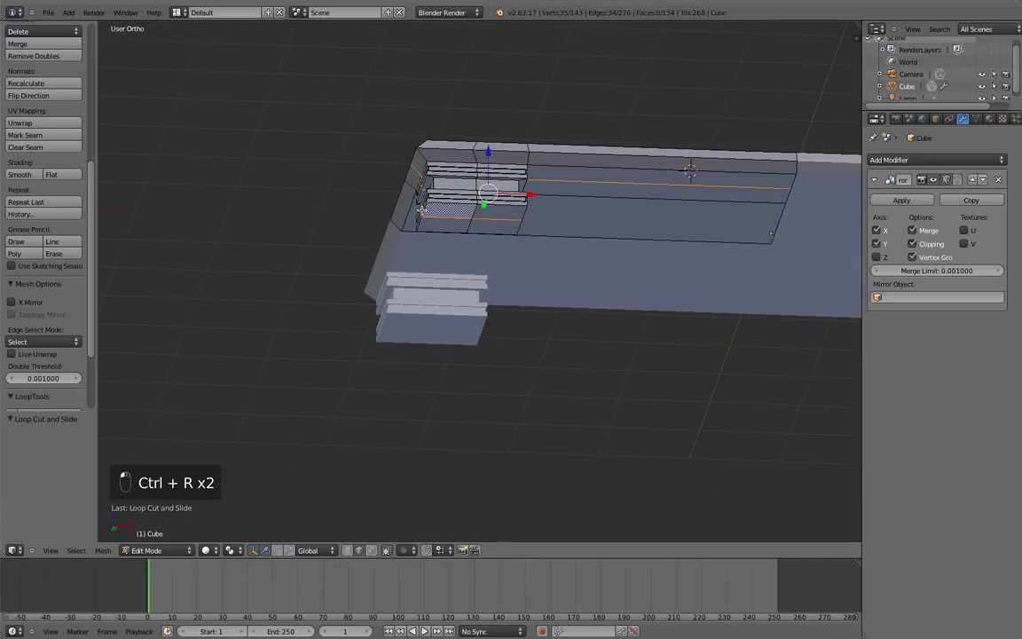
key("a")
Step: Select the four faces of the leg's underside, extrude them in place and scale them inward to about 0.632
middle_click_drag(492, 227, 582, 264)
scroll(582, 265, "up", 3)
scroll(488, 393, "down", 1)
middle_click_drag(489, 393, 520, 367)
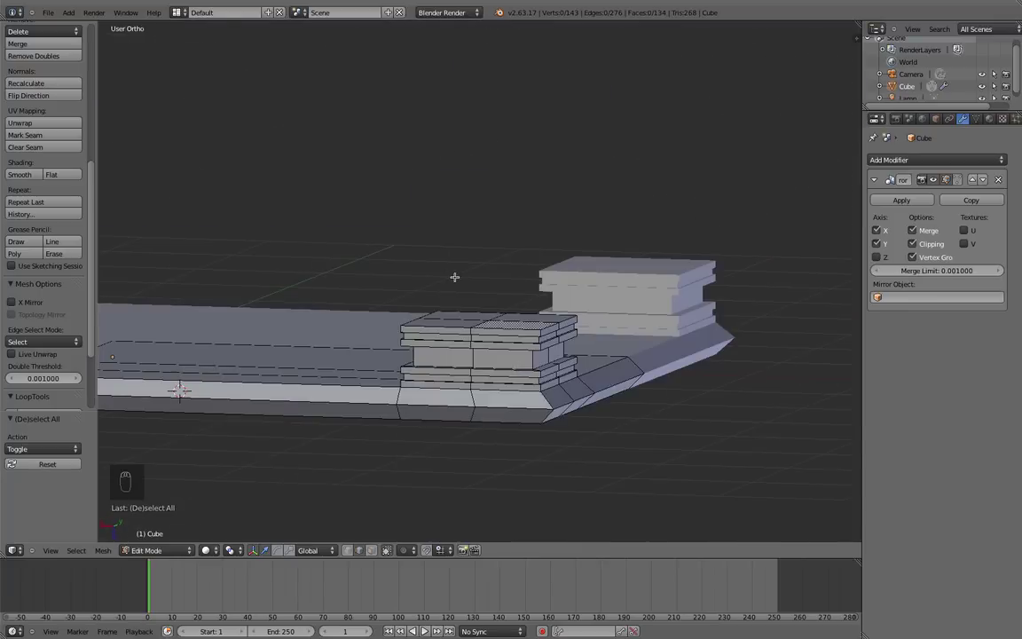
middle_click_drag(454, 276, 483, 268)
scroll(389, 353, "up", 1)
middle_click_drag(400, 291, 398, 413, "shift")
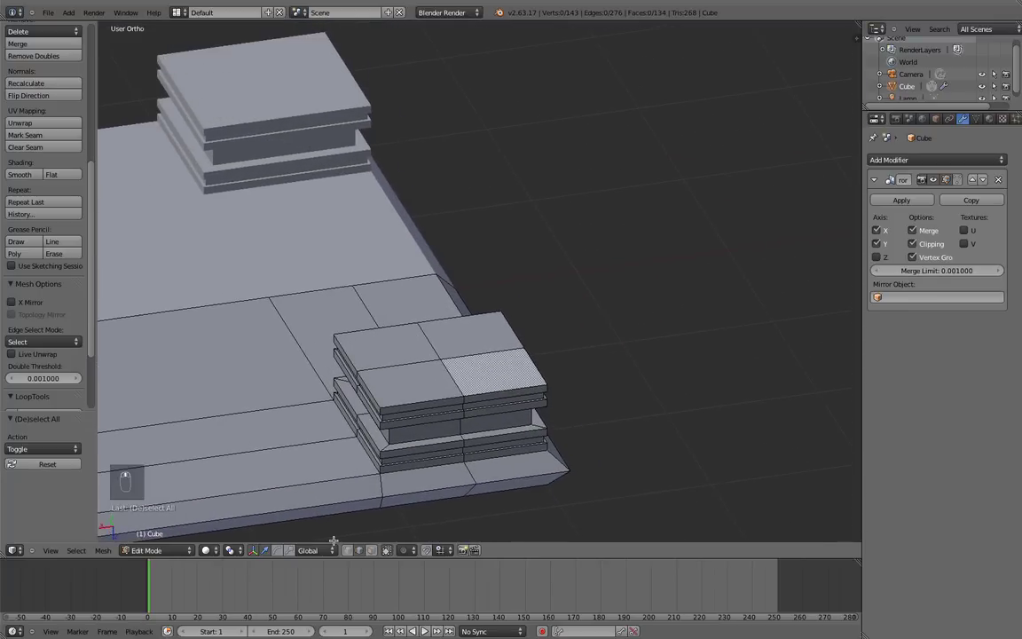
key("a")
key("a")
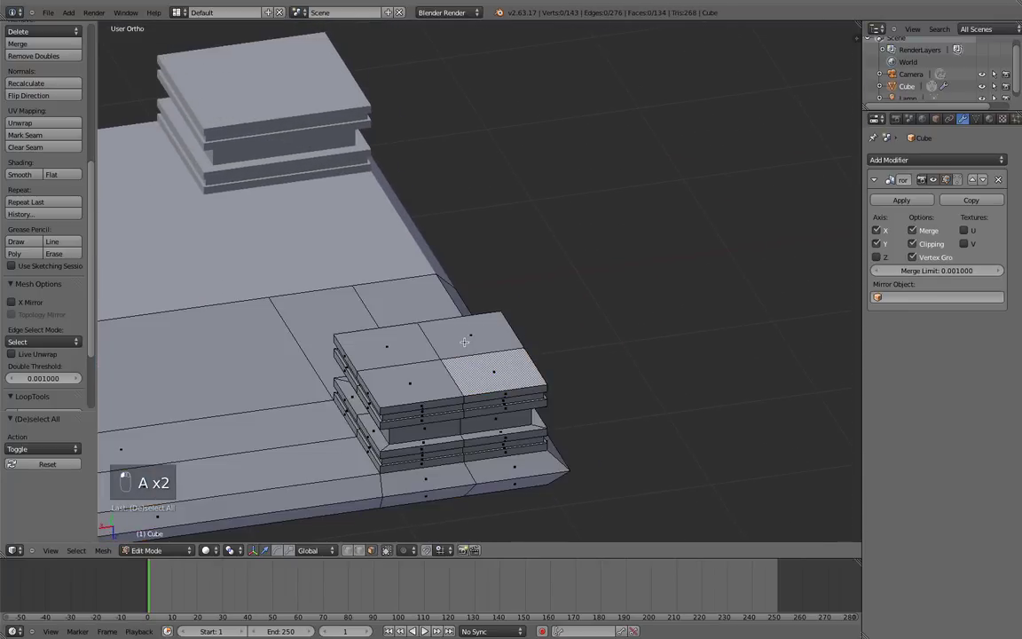
key("c")
left_click_drag(390, 346, 440, 358)
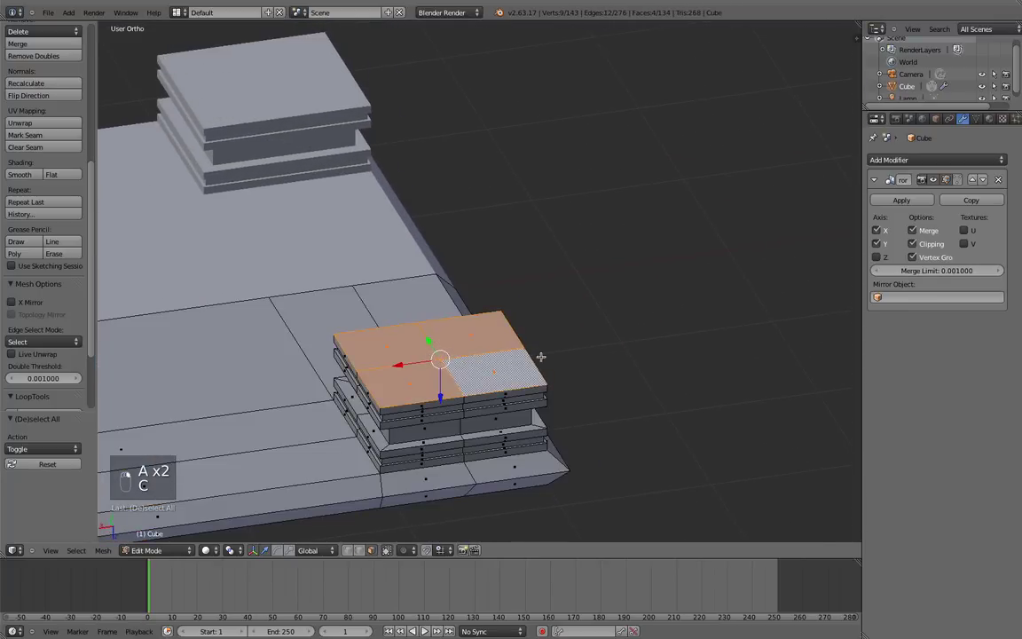
middle_click_drag(540, 357, 446, 356)
key("e")
right_click(446, 356)
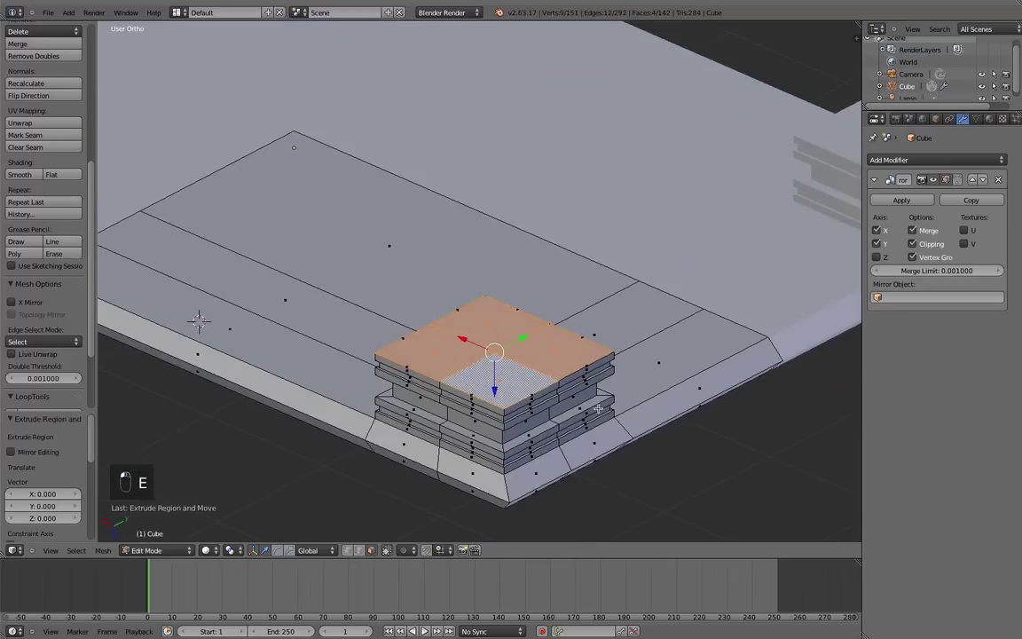
key("s")
left_click(460, 330)
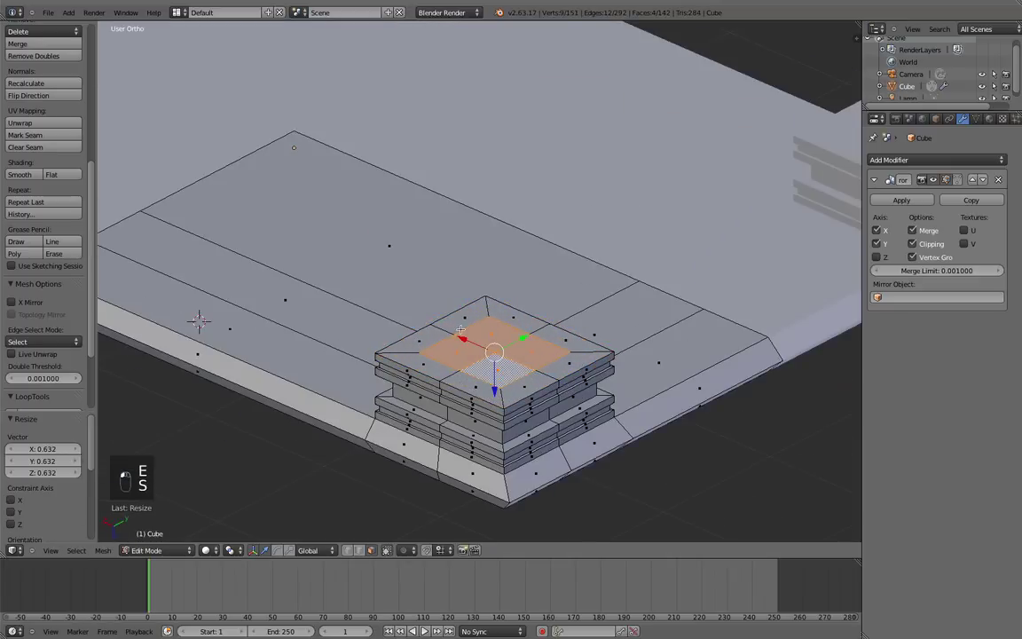
Step: Try rounding the four inner underside faces with LoopTools Circle, then undo it
key("w")
mouse_move(443, 287)
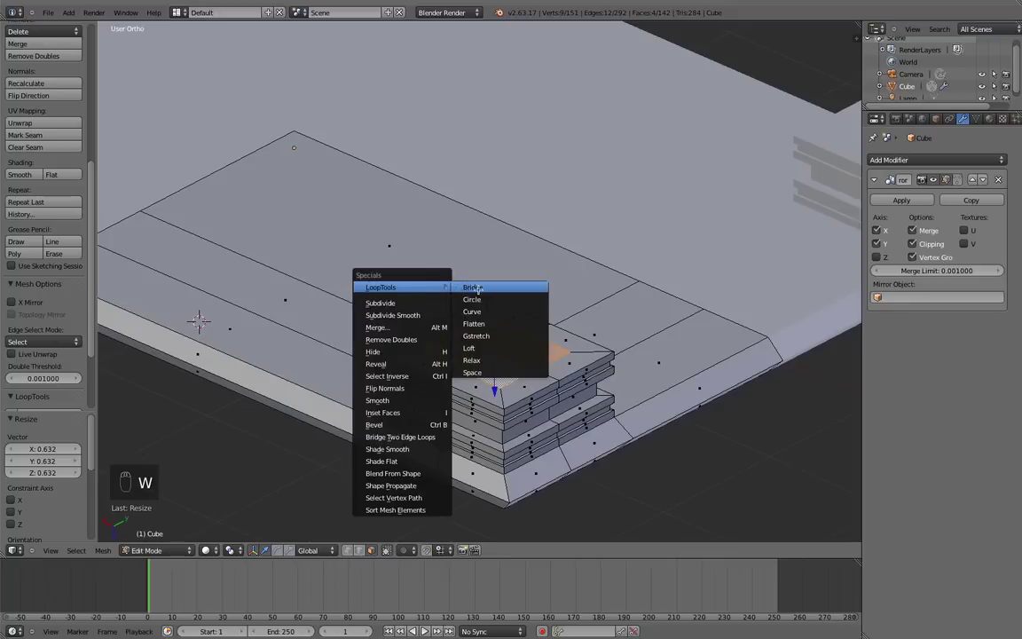
left_click(472, 299)
middle_click_drag(472, 298, 461, 278)
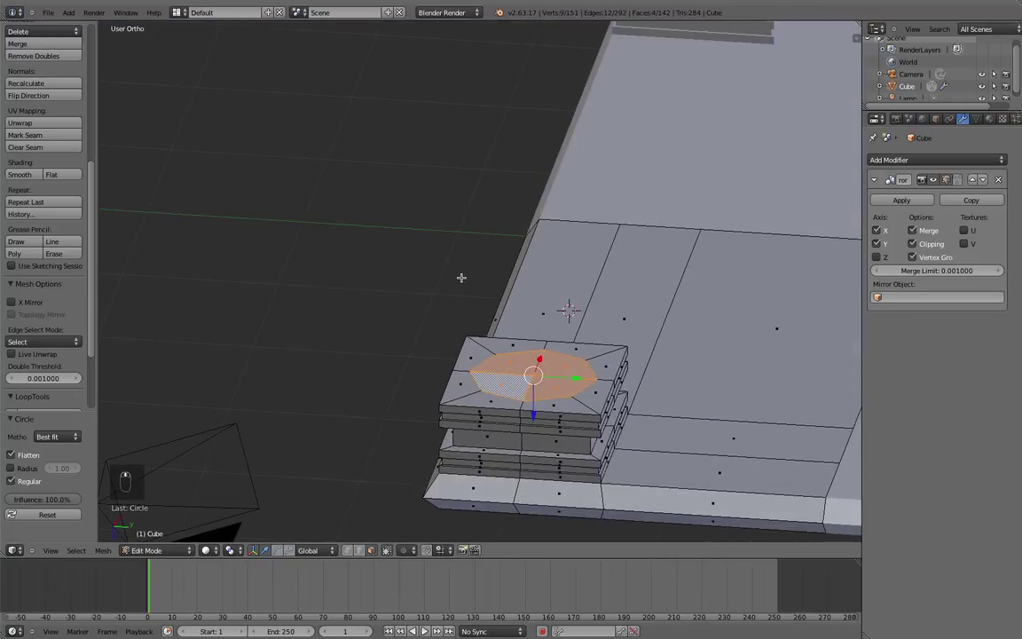
key("KP_1")
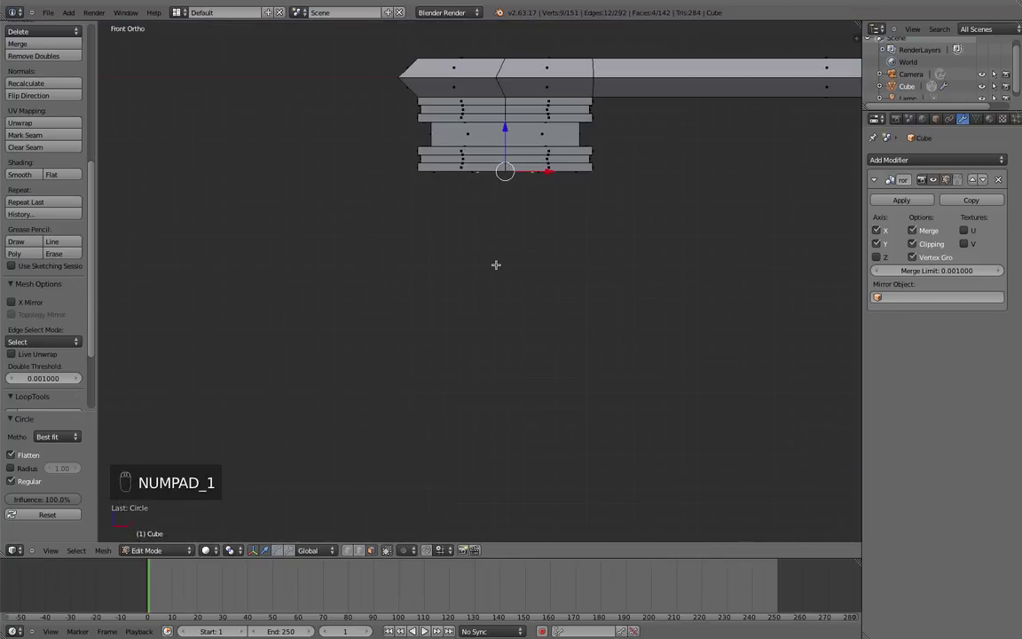
middle_click_drag(502, 297, 449, 270)
key("super+z")
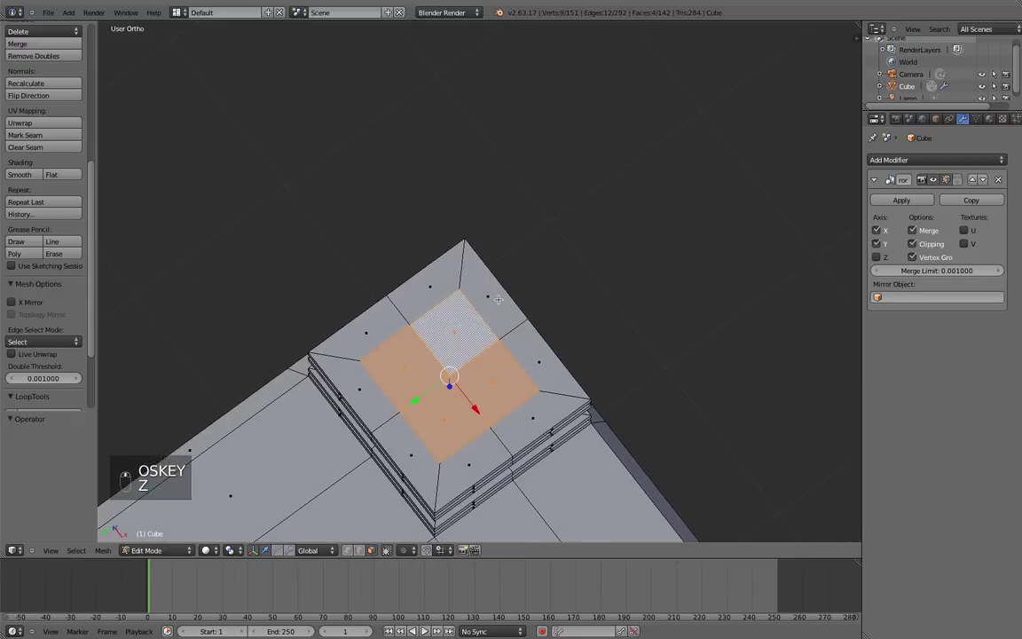
Step: Round the four inner underside faces using To Sphere with a factor of 1
key("space")
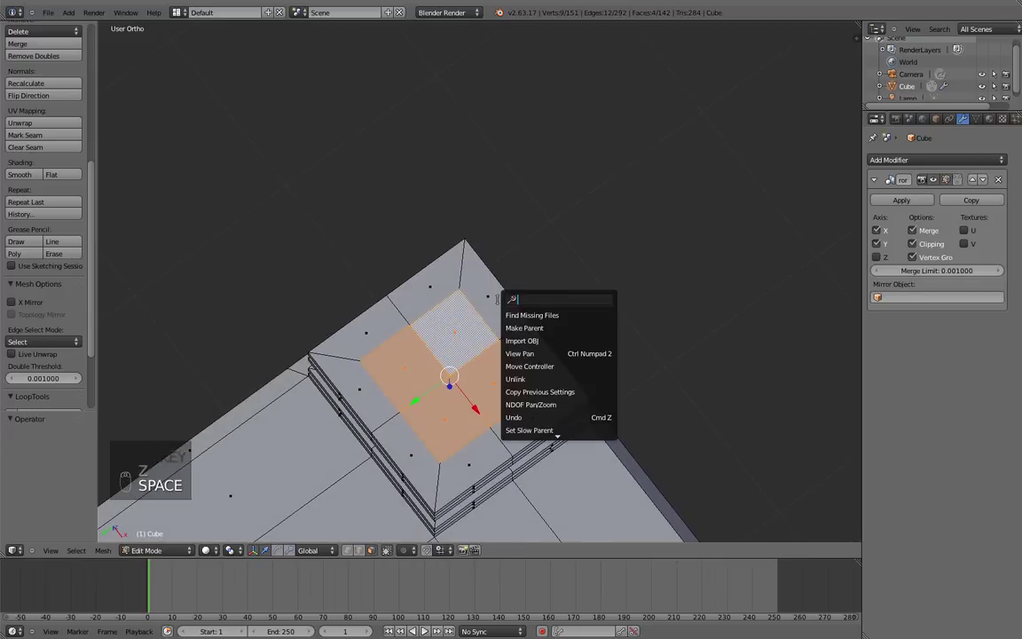
type("to")
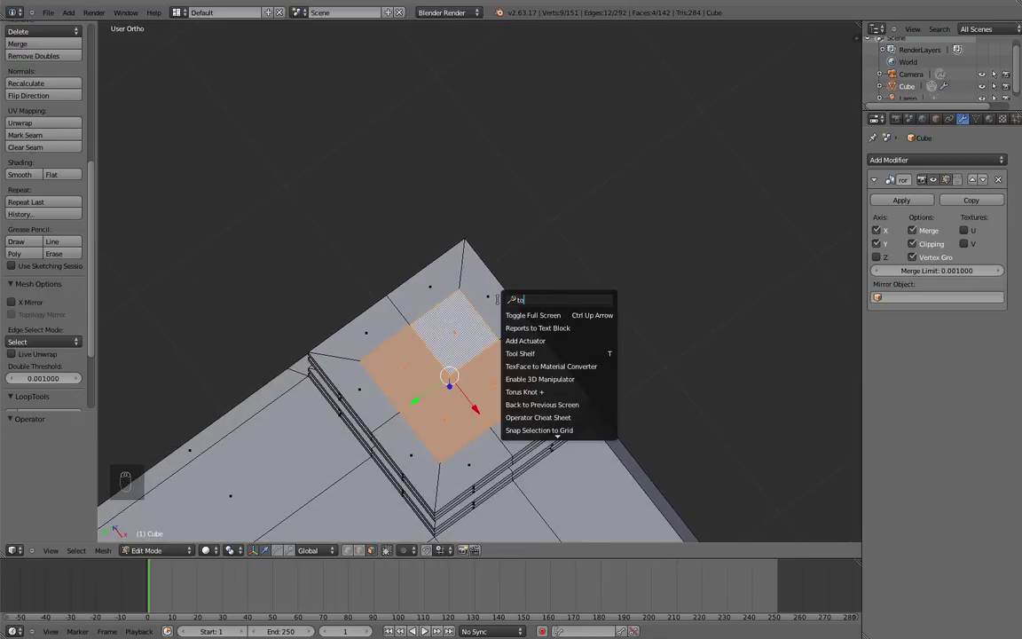
type(" s")
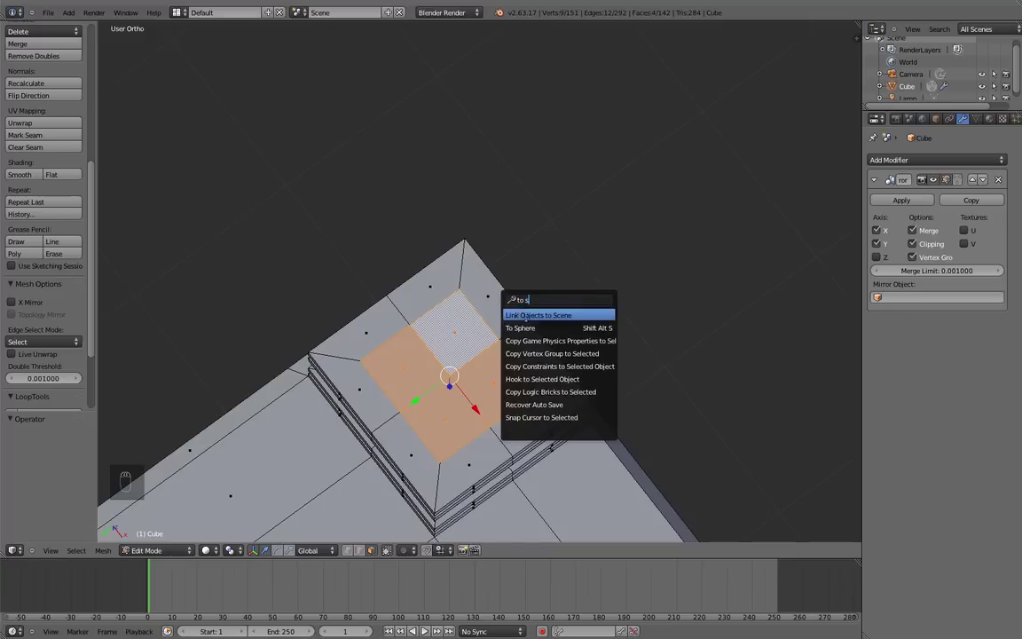
left_click(557, 328)
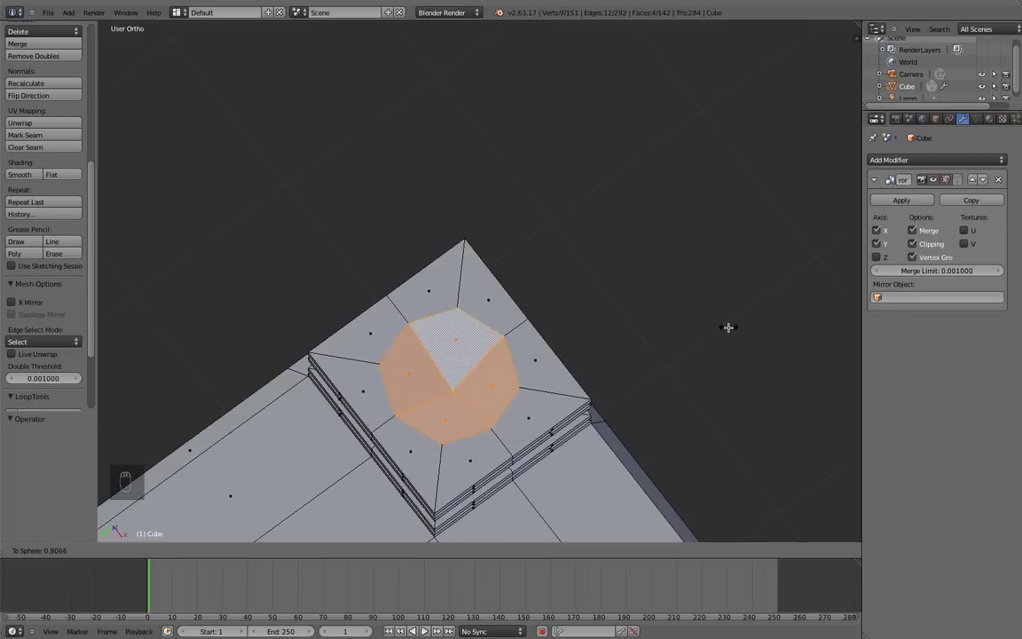
left_click(779, 129)
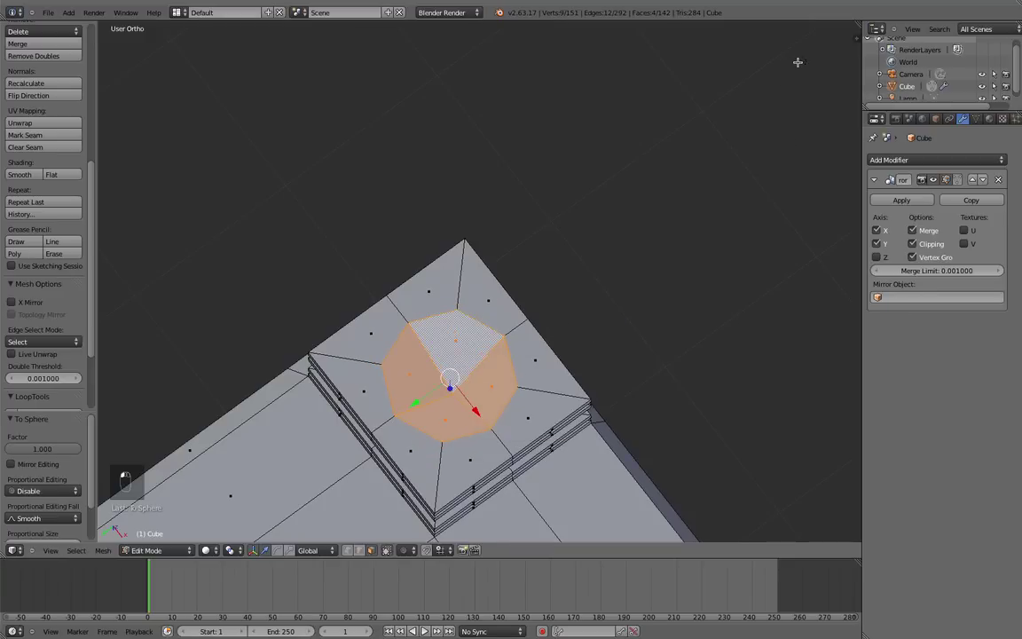
Step: Examine the rounded underside faces of the leg from several angles in wireframe display
middle_click_drag(798, 62, 478, 189)
key("KP_Decimal")
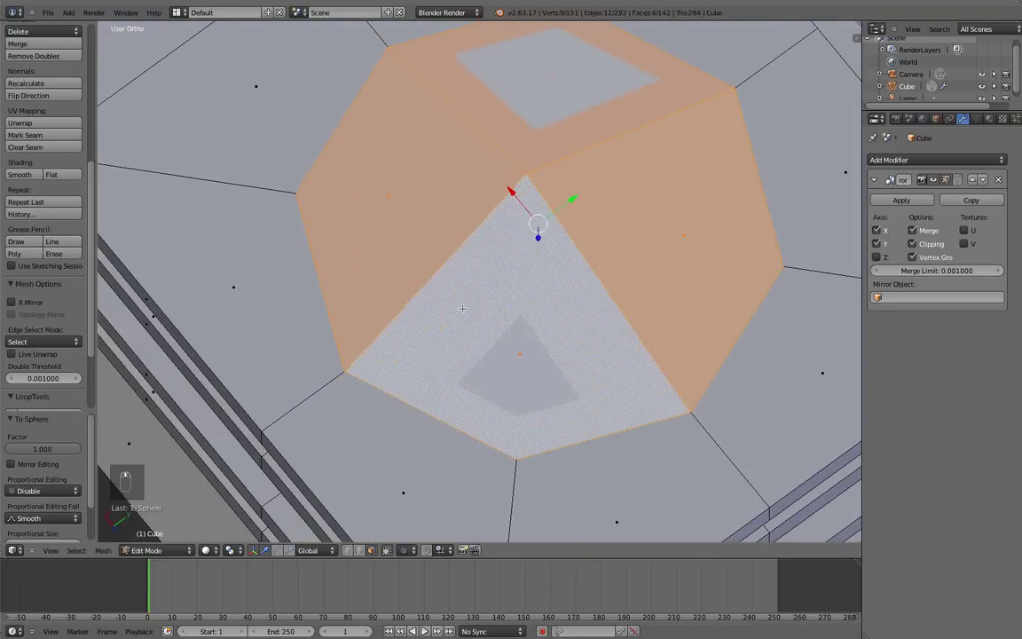
key("z")
scroll(486, 278, "down", 2)
middle_click_drag(485, 277, 419, 256)
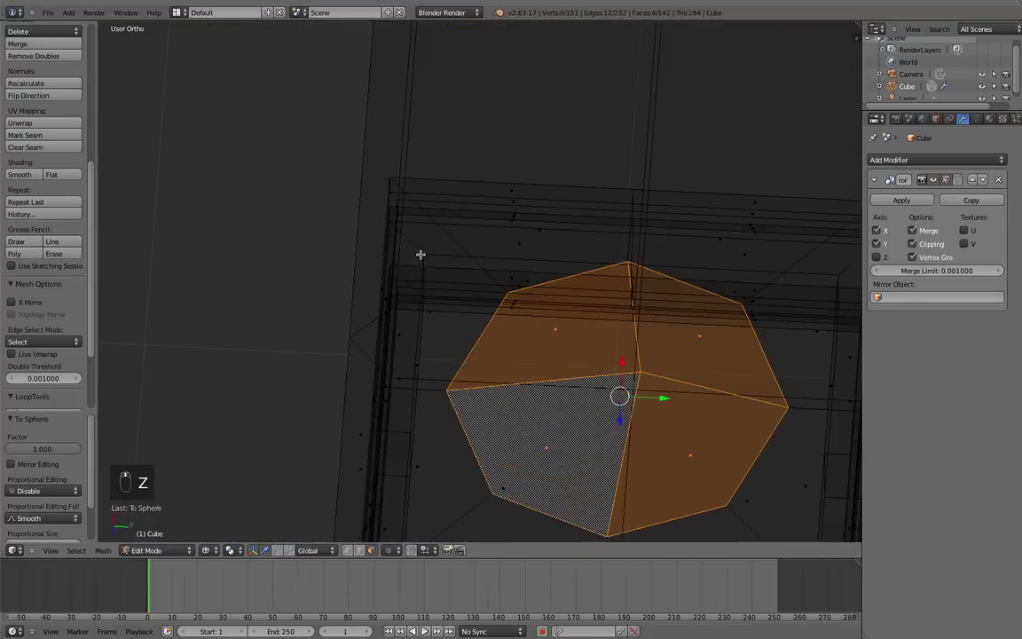
middle_click_drag(580, 334, 402, 228, "shift")
middle_click_drag(508, 226, 482, 258)
scroll(489, 146, "down", 1)
middle_click_drag(488, 146, 486, 205, "shift")
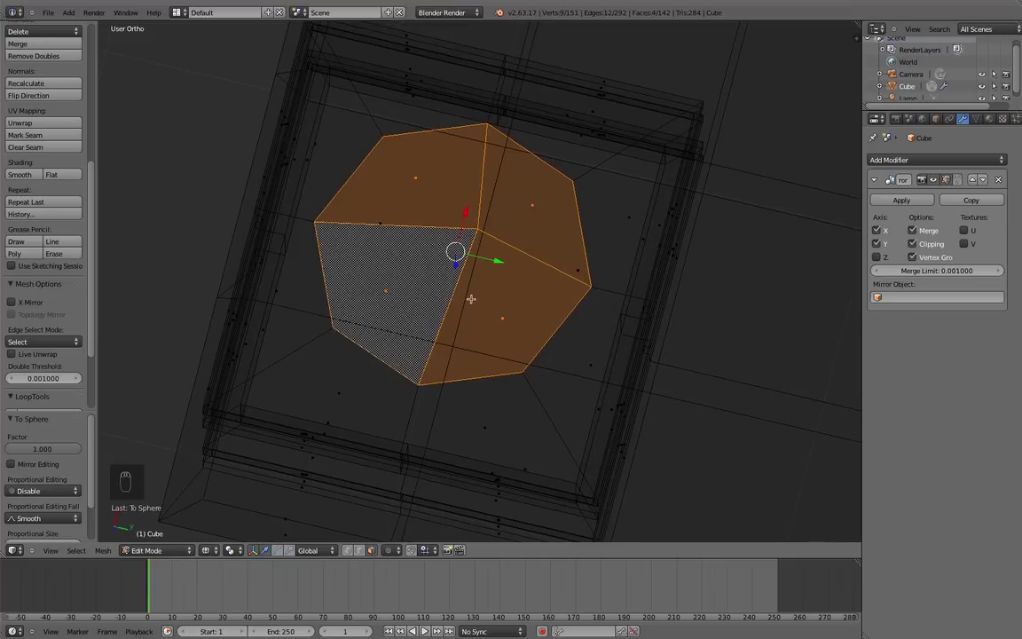
Step: Undo the To Sphere rounding and round the four inner underside faces with LoopTools Circle
key("super+z")
key("w")
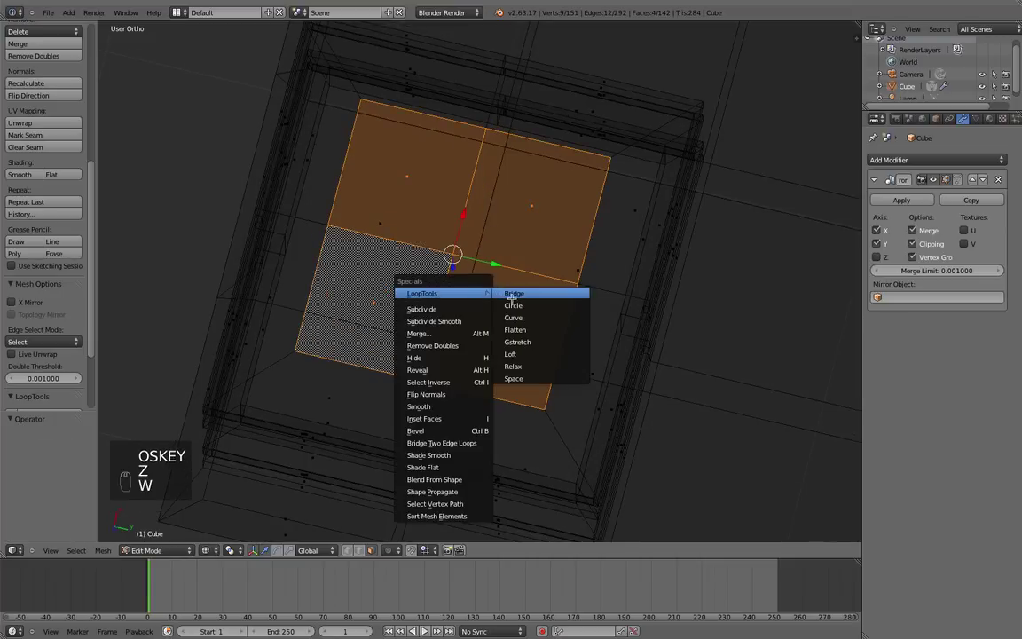
left_click(512, 305)
middle_click_drag(448, 371, 469, 405)
scroll(469, 405, "down", 2)
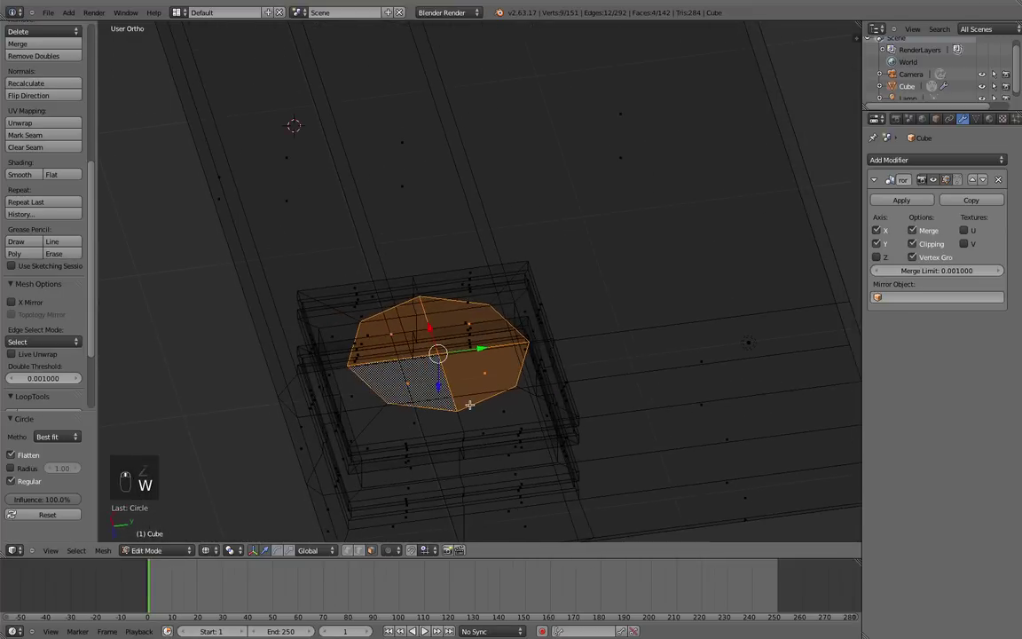
Step: In solid front view, extrude the rounded underside faces downward twice by about 0.104 each, widening them slightly between the extrusions
key("KP_1")
key("z")
middle_click_drag(524, 327, 492, 374, "shift")
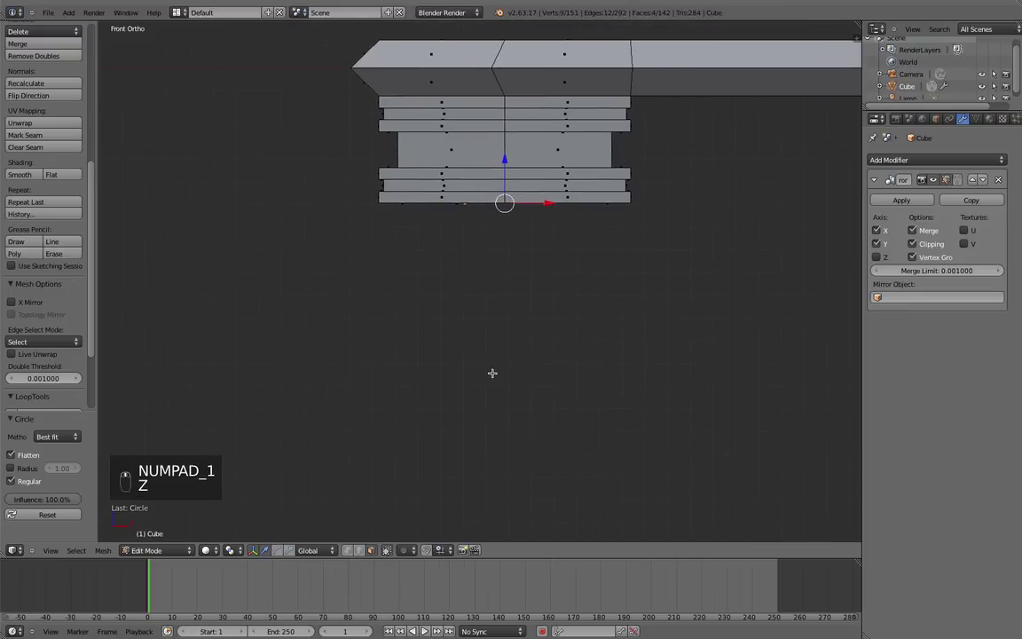
key("e")
left_click(501, 376)
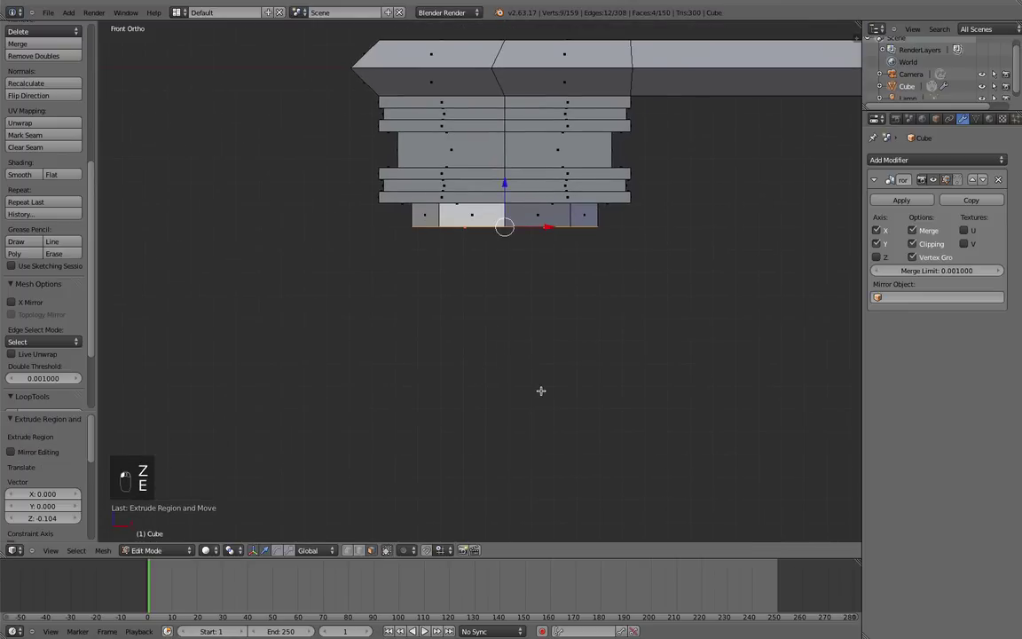
key("s")
left_click(551, 398)
key("e")
left_click(556, 424)
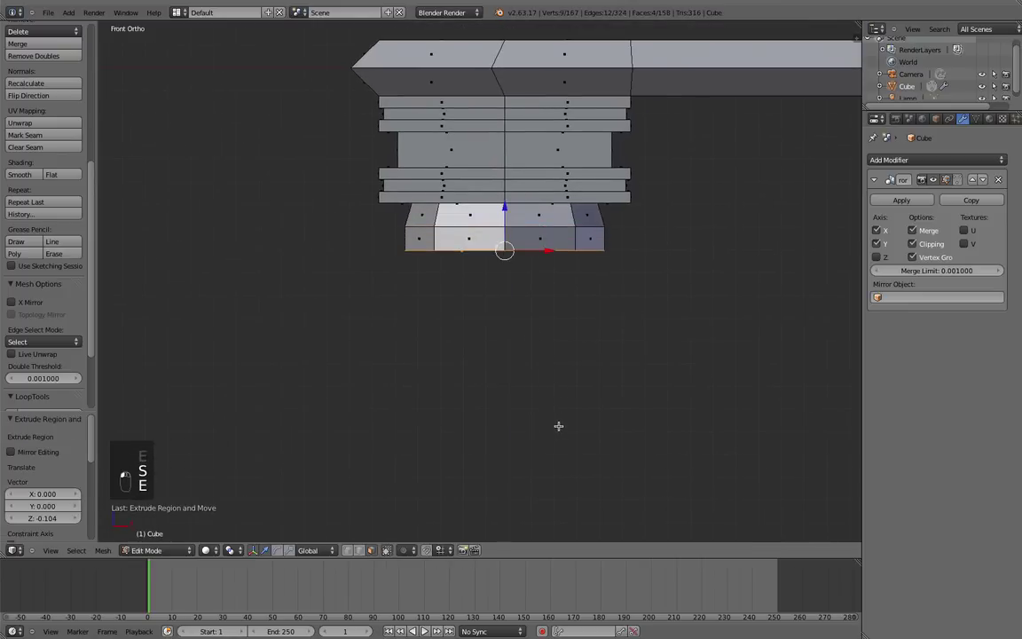
Step: Widen the bottom faces slightly, extrude them about 0.086 downward, lower them another 0.027 and scale them to about 1.168
key("s")
left_click(575, 434)
key("e")
left_click(582, 457)
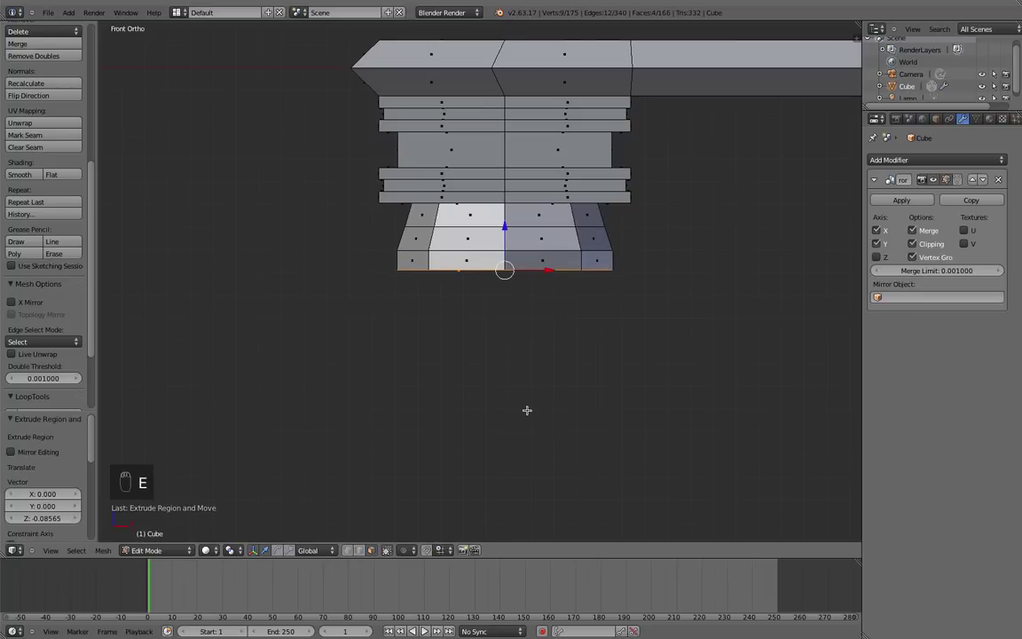
left_click_drag(506, 223, 510, 238)
key("s")
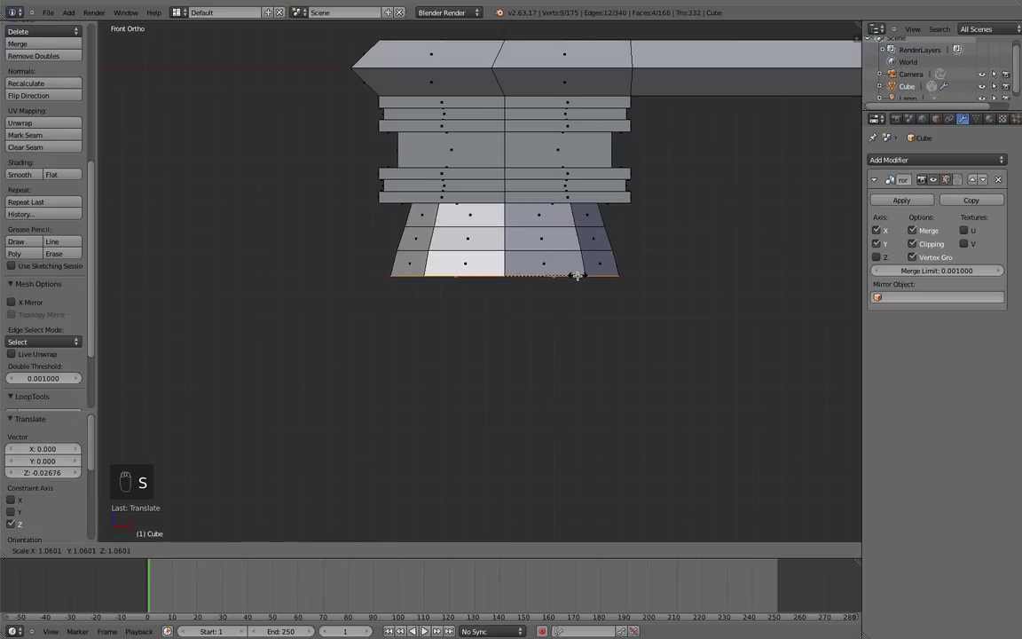
left_click(583, 282)
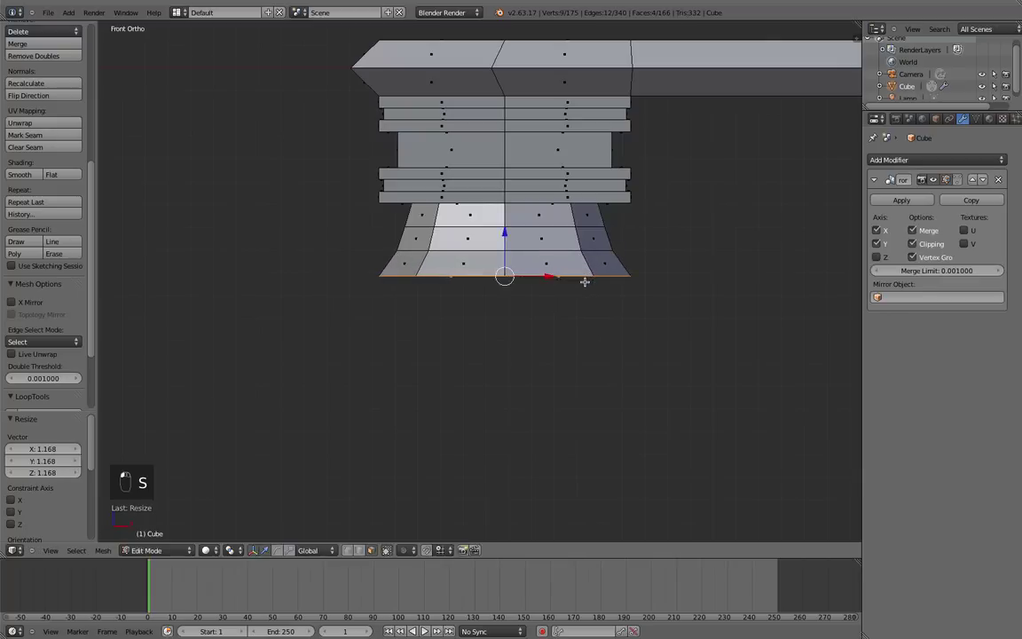
Step: Extrude the bottom faces about 0.128 downward and scale them to about 1.235 to continue the flare
key("e")
left_click(596, 315)
key("s")
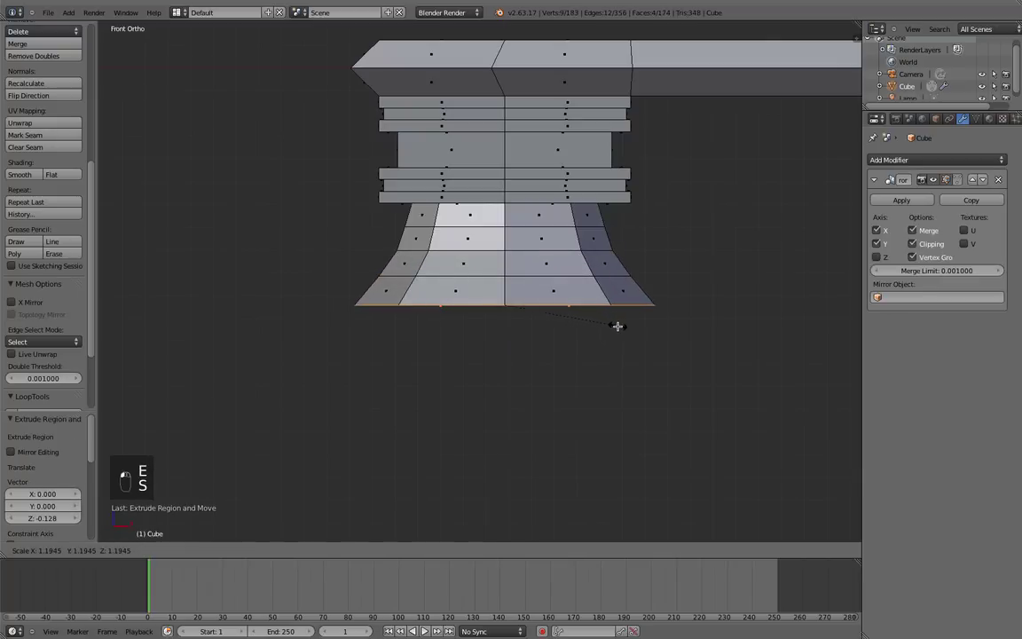
left_click(621, 327)
Step: Extrude the base's bottom faces about 0.26 straight down, then extrude them again by about 0.035
key("e")
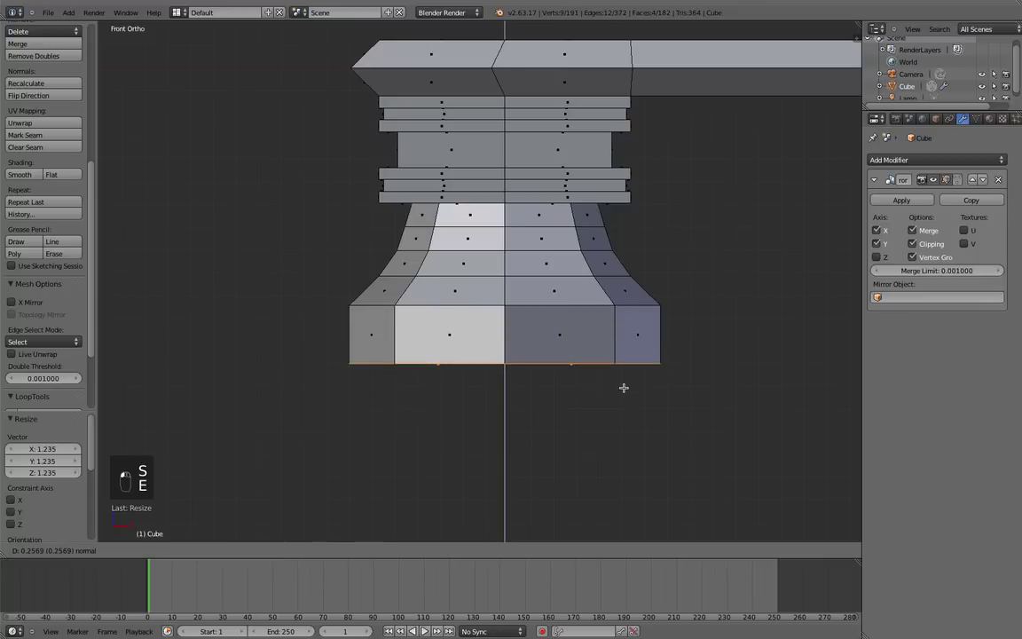
right_click(628, 389)
key("e")
right_click(621, 378)
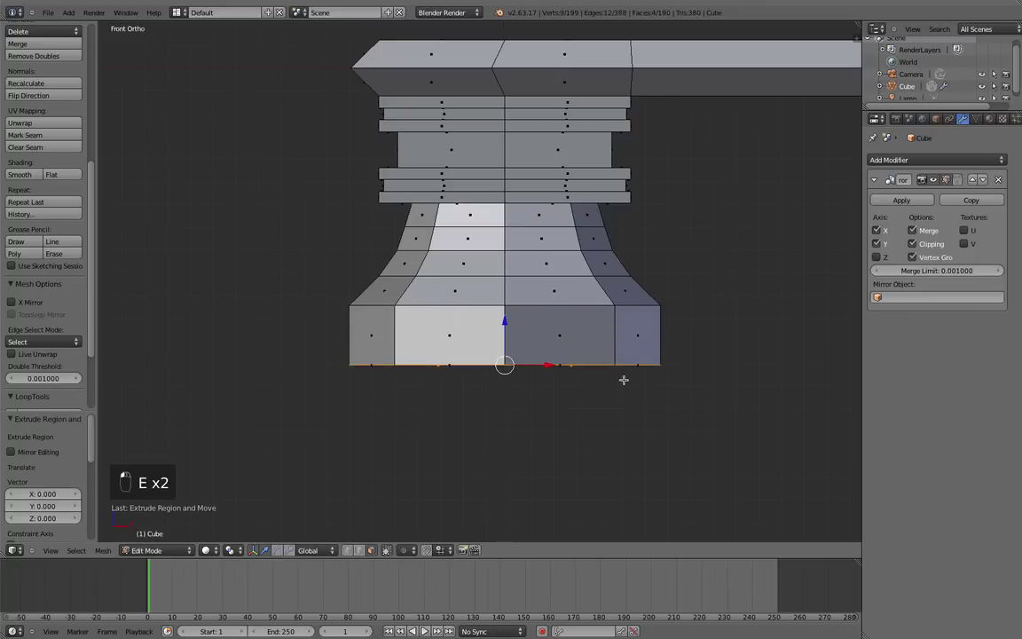
right_click(691, 397)
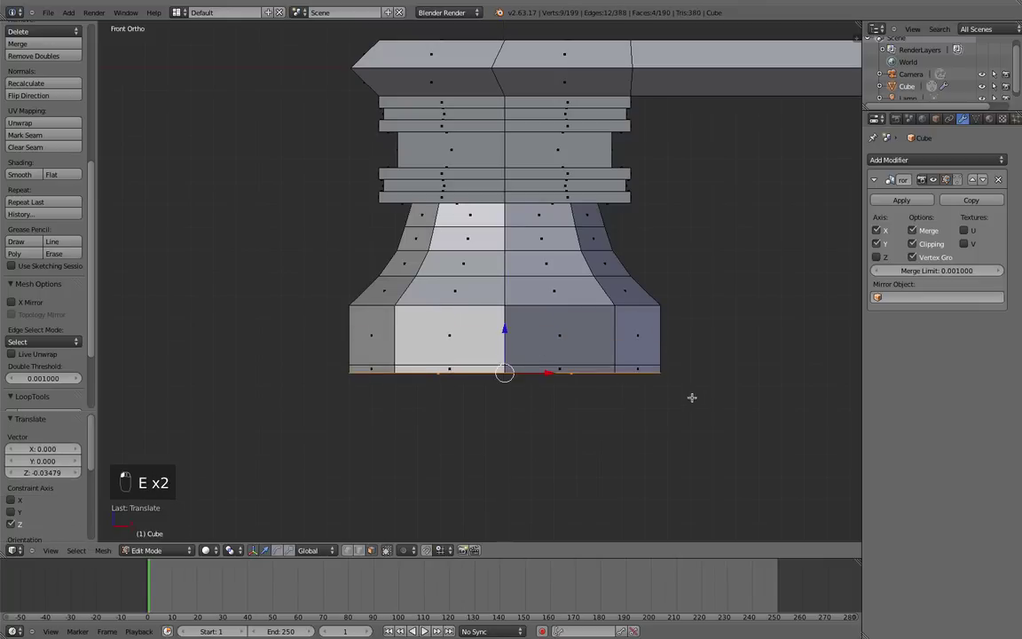
Step: Scale the base's bottom faces to about 0.847 and lower them about 0.072 along Z to form a bevel
key("s")
left_click(581, 379)
key("g")
key("z")
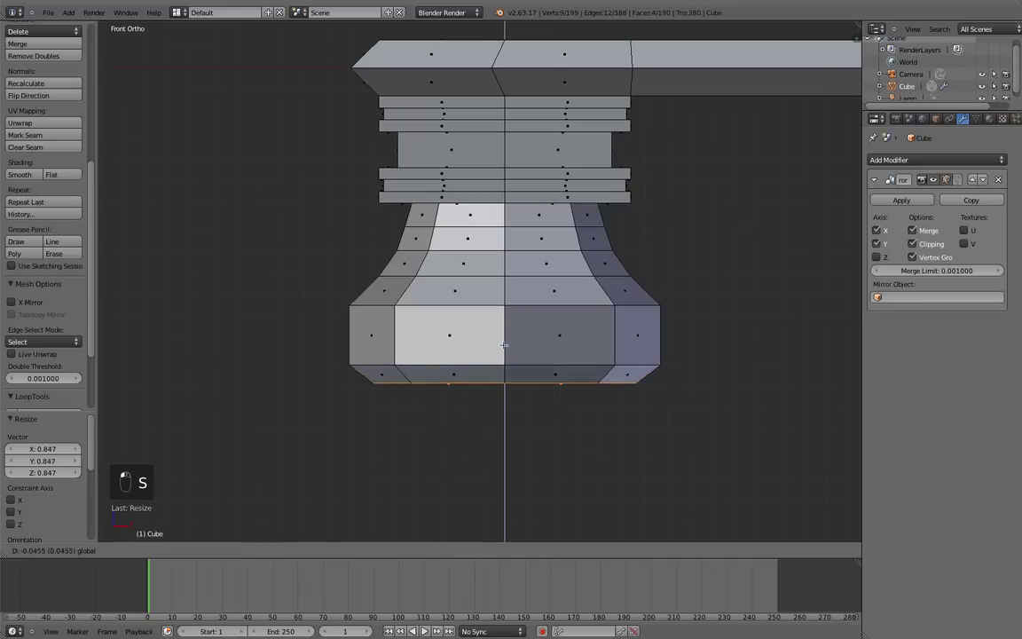
left_click(520, 357)
Step: Extrude the bottom faces about 0.163 downward, scale them inward to about 0.88 and clear the selection
scroll(524, 409, "down", 2)
scroll(528, 431, "down", 1, "shift")
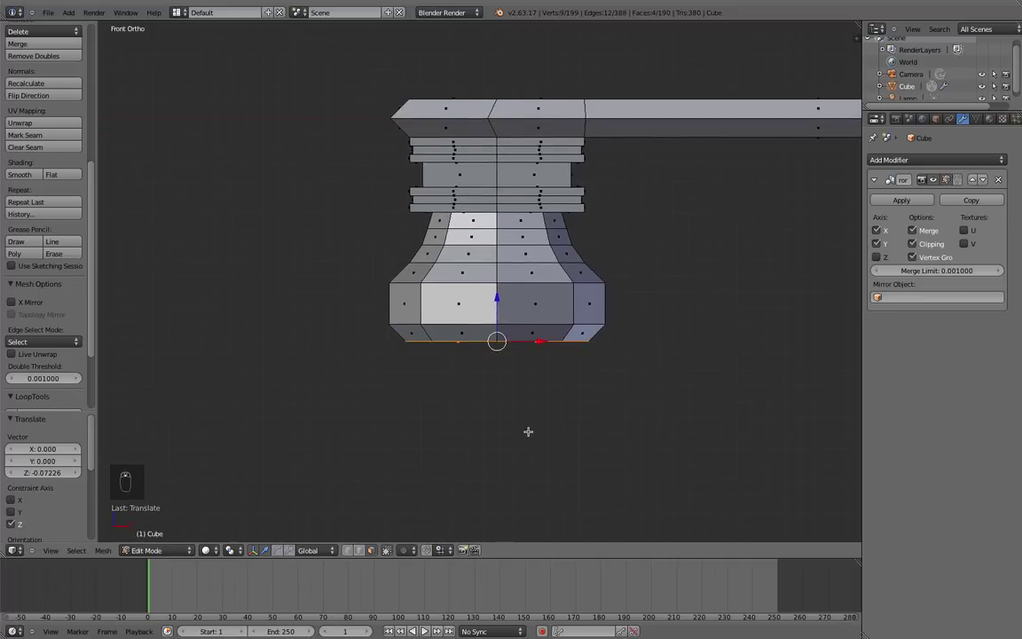
scroll(530, 429, "down", 1, "shift")
scroll(531, 412, "up", 2)
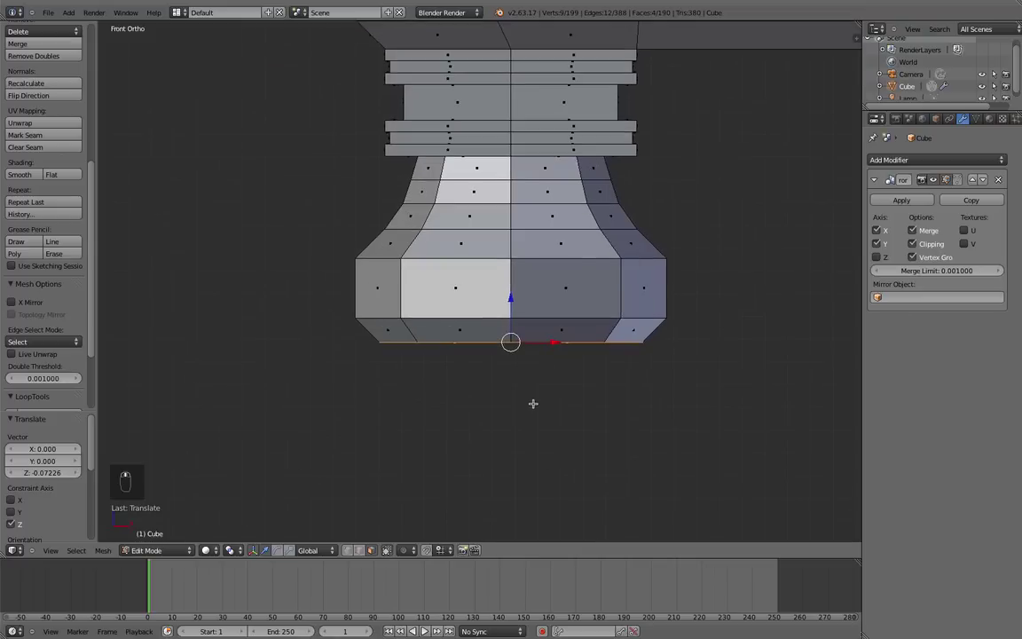
key("e")
right_click(510, 342)
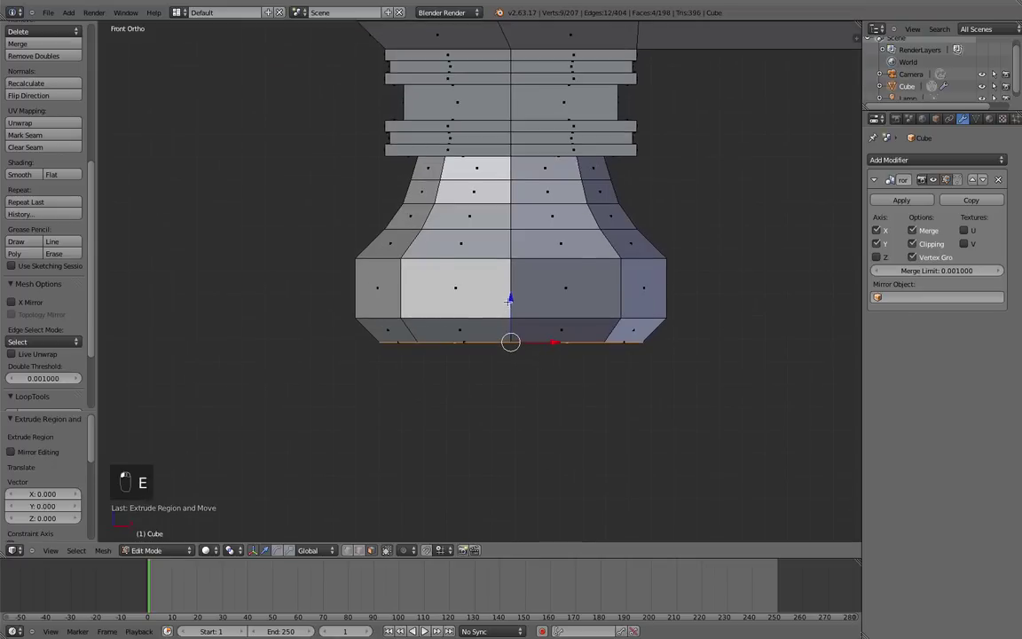
left_click_drag(510, 302, 512, 340)
key("s")
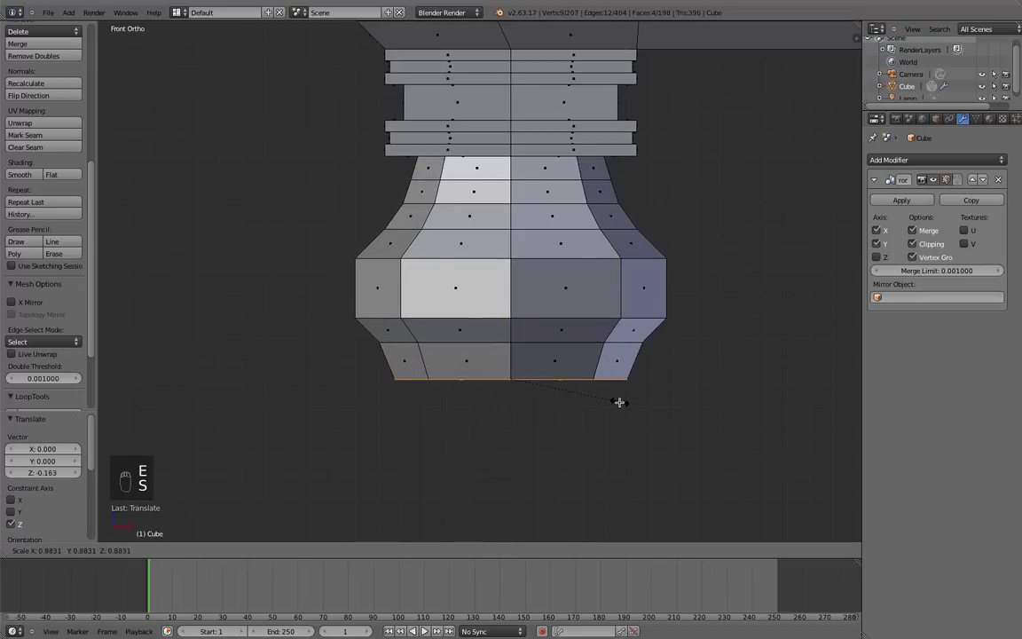
left_click(617, 401)
key("a")
Step: Select the ring of faces around the base's widest band and scale it to about 0.88 with Z locked
scroll(617, 401, "down", 3)
middle_click_drag(617, 401, 577, 310)
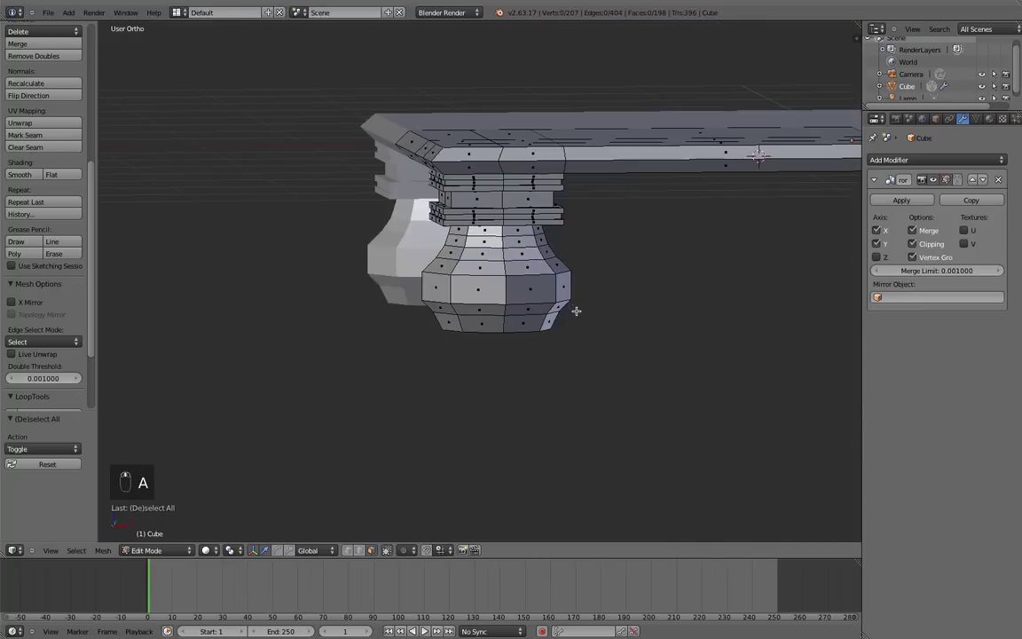
right_click(537, 287)
right_click(551, 286, "alt")
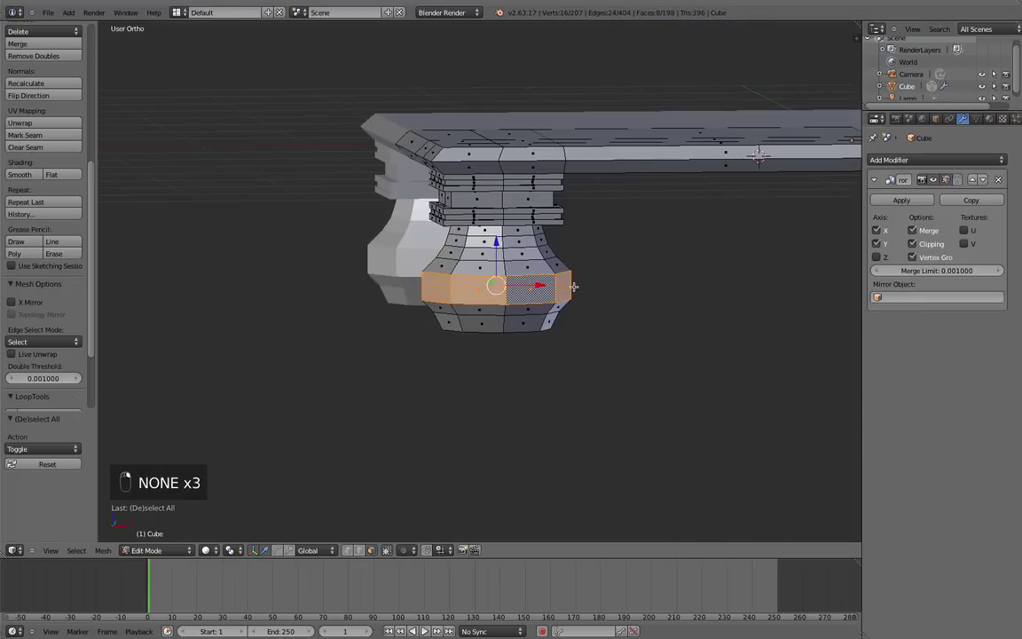
key("s")
key("shift+z")
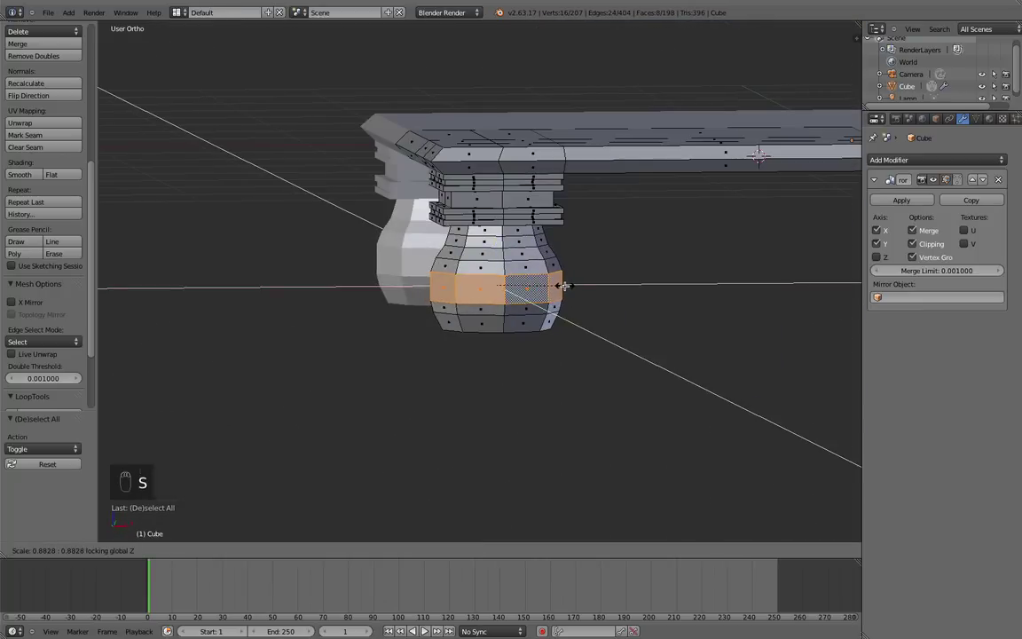
left_click(564, 287)
Step: Return to Object Mode and apply smooth shading to the whole table
key("Tab")
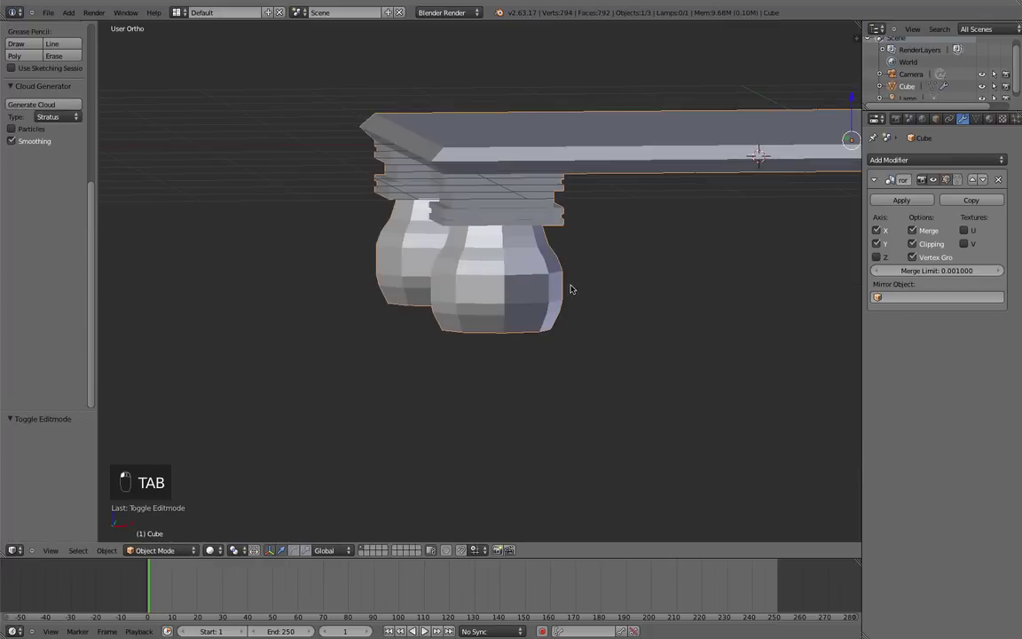
mouse_move(570, 290)
middle_mouse_down()
mouse_move(507, 281)
mouse_move(568, 291)
middle_mouse_up()
scroll(41, 69, "up", 6)
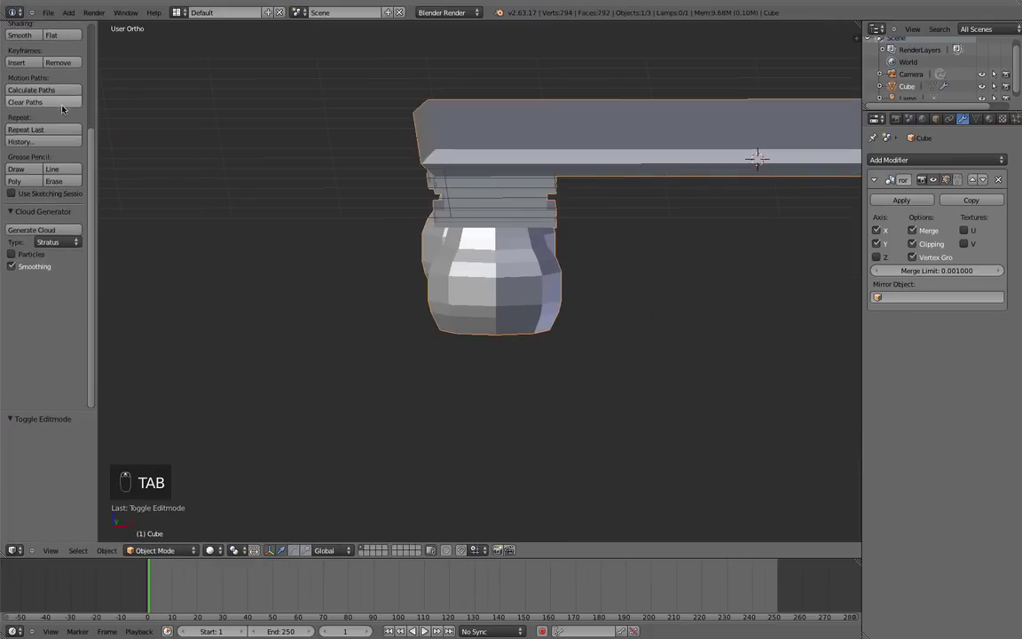
left_click(27, 137)
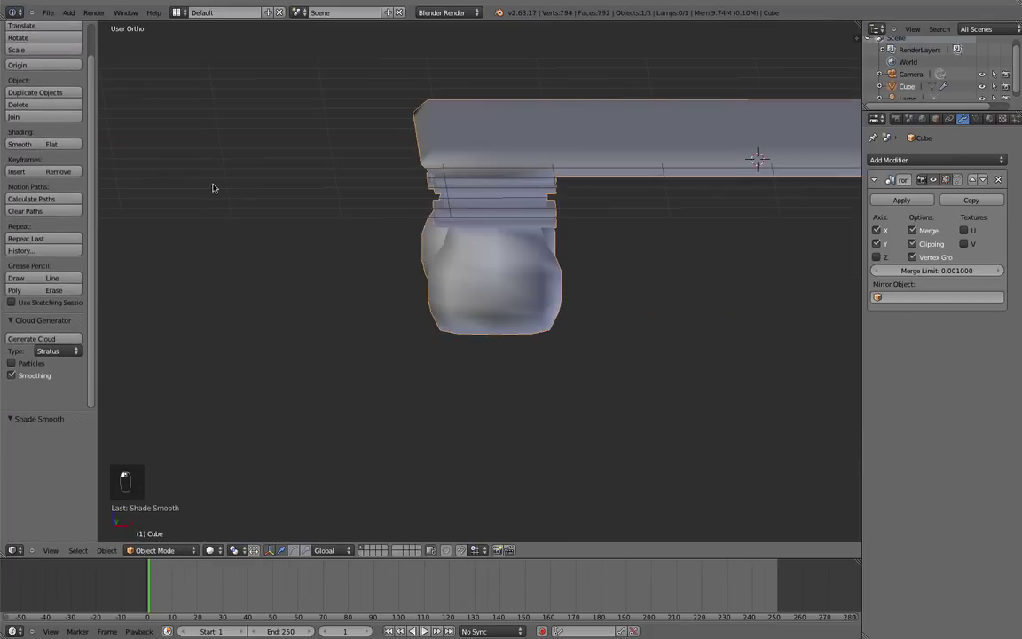
Step: Add an Edge Split modifier to the table and set its split angle to 49°
mouse_move(214, 187)
middle_mouse_down()
mouse_move(340, 215)
mouse_move(335, 191)
mouse_move(342, 205)
mouse_move(476, 187)
mouse_move(463, 221)
mouse_move(505, 231)
mouse_move(515, 178)
mouse_move(532, 190)
middle_mouse_up()
scroll(343, 205, "up", 3)
left_click(938, 161)
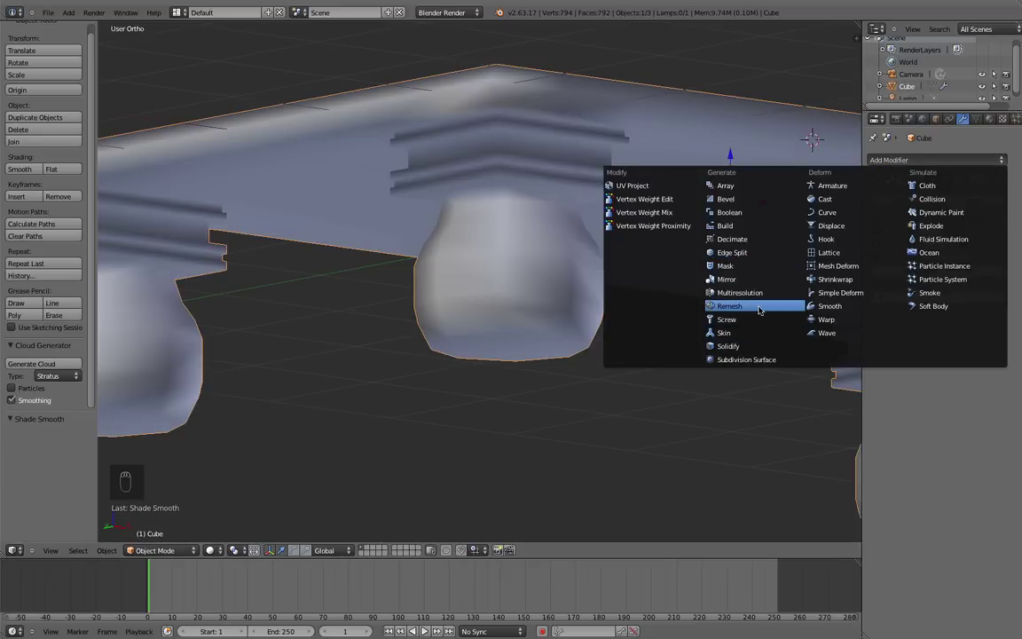
left_click(732, 252)
middle_click_drag(621, 242, 638, 264)
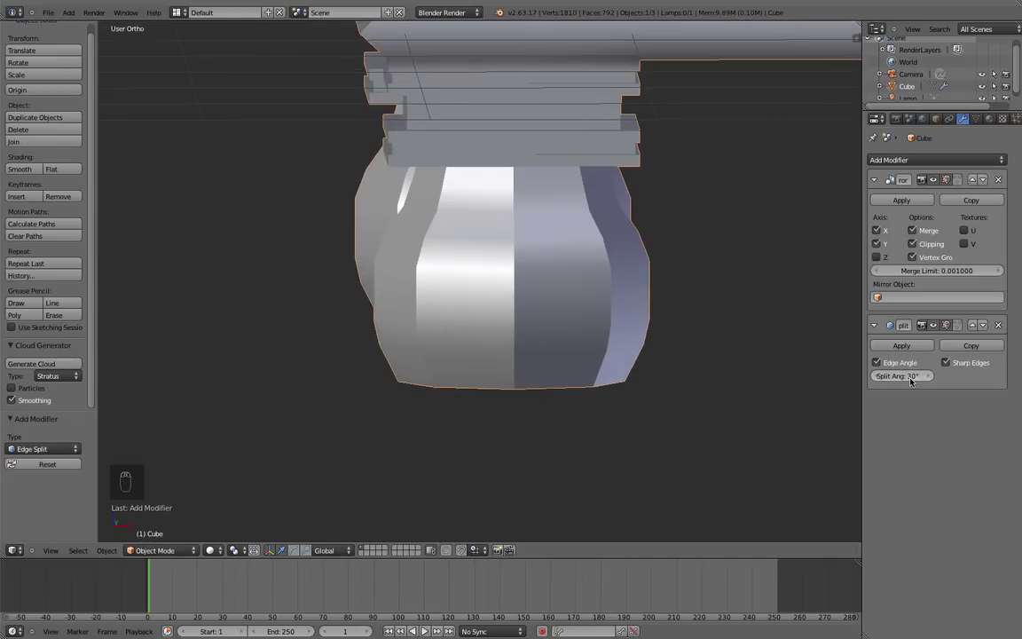
mouse_move(910, 377)
left_mouse_down()
mouse_move(898, 379)
mouse_move(936, 385)
left_mouse_up()
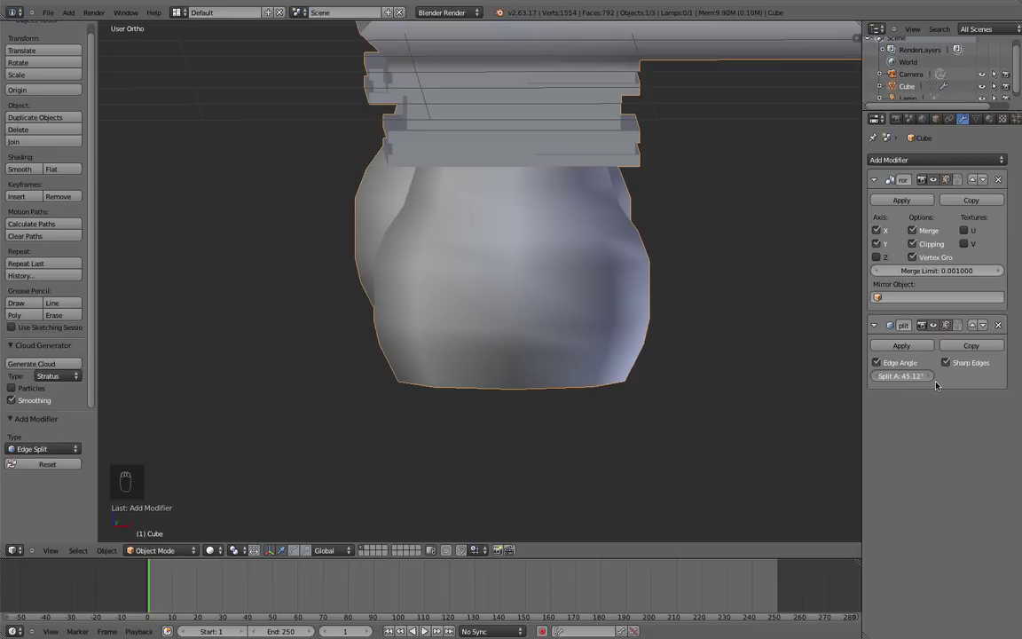
middle_click_drag(620, 364, 595, 310)
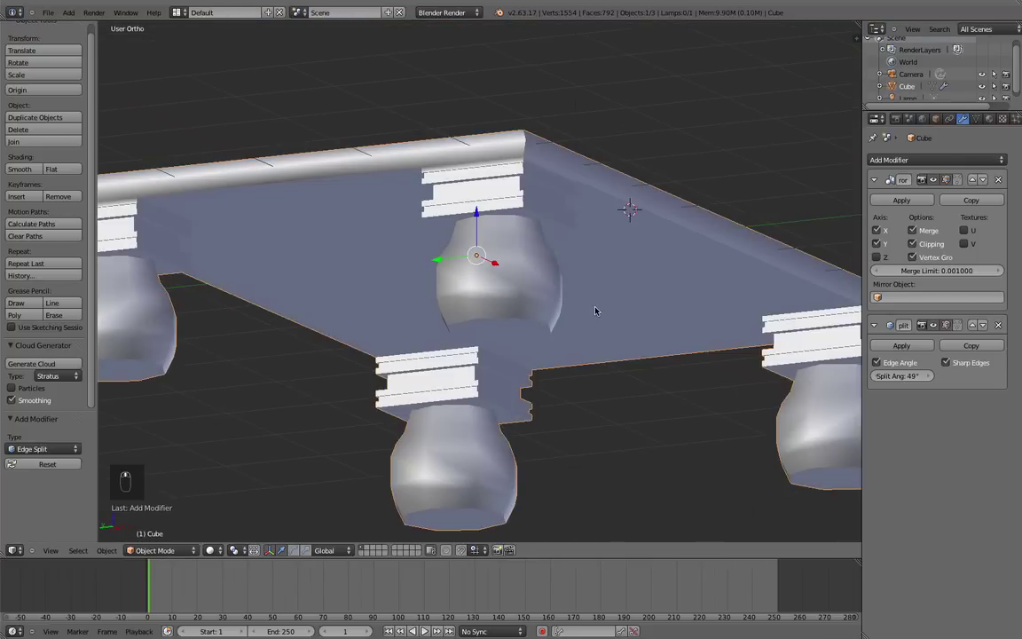
Step: Return to Edit Mode in front view and enable proportional editing
key("KP_1")
key("Tab")
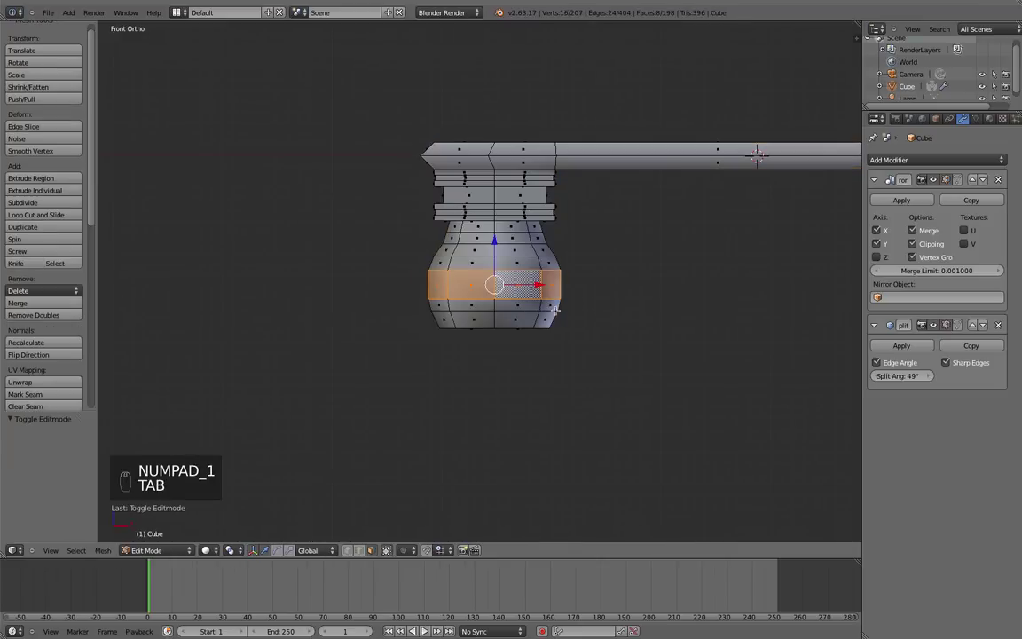
left_click(406, 550)
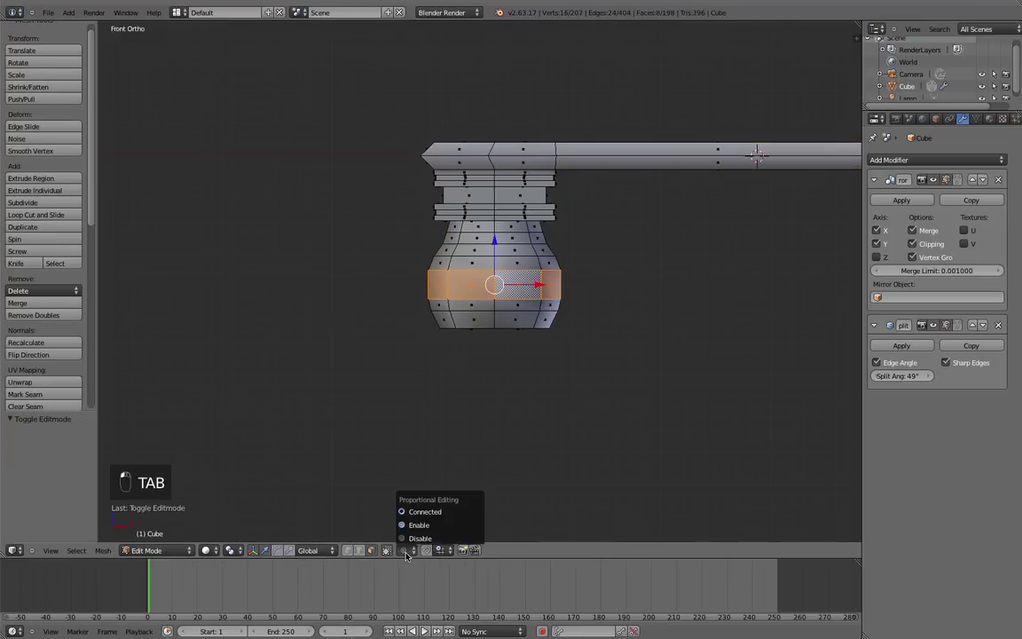
left_click(433, 523)
Step: Scale the foot's widest band to about 0.84 with Z locked, using a proportional size of about 0.75, and deselect everything
key("s")
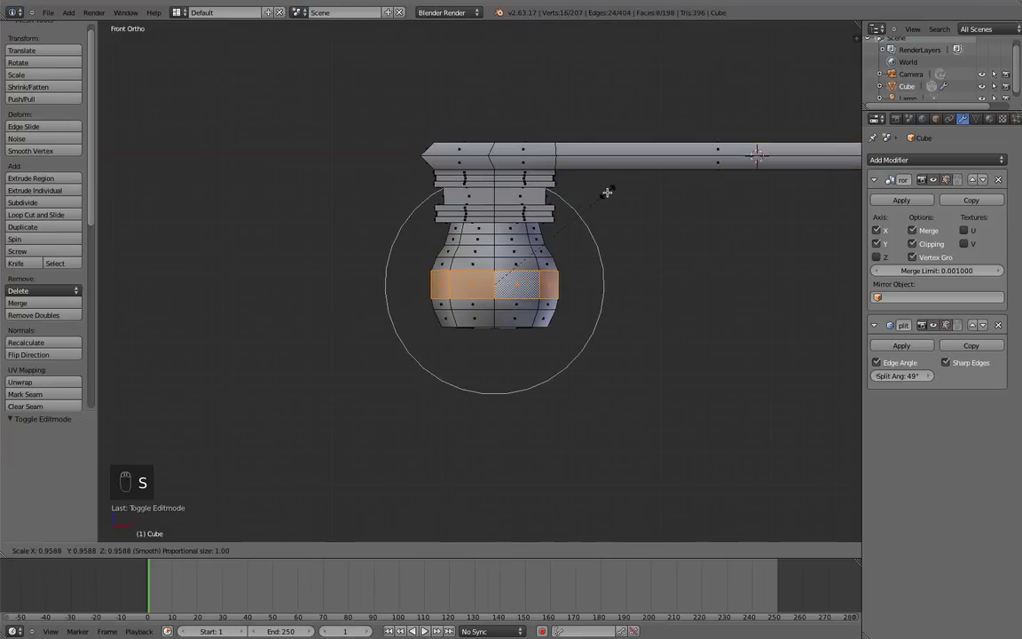
right_click(607, 193)
key("s")
key("shift+z")
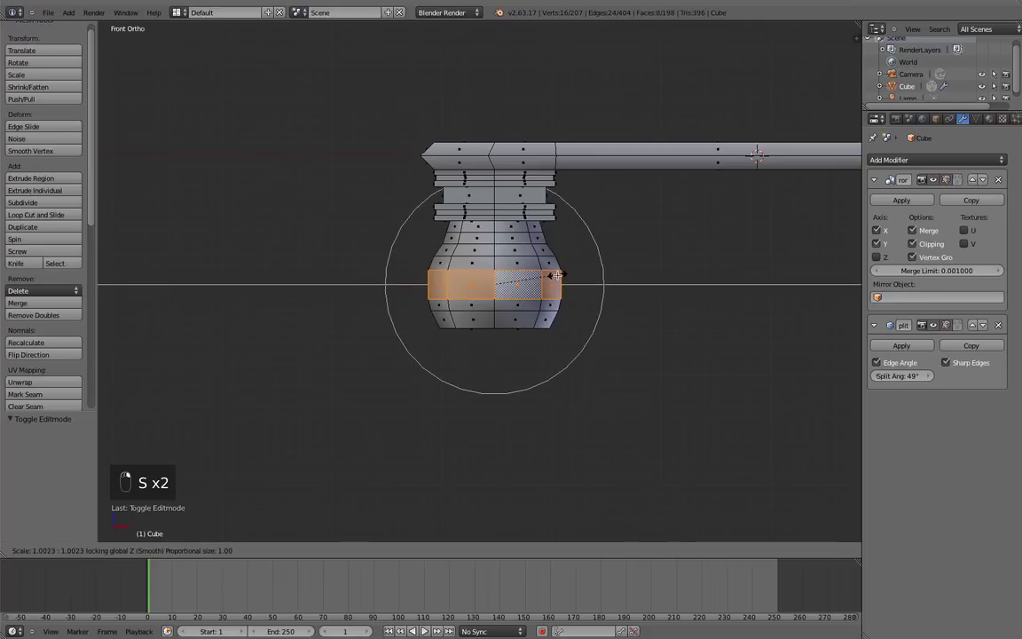
scroll(555, 275, "up", 3)
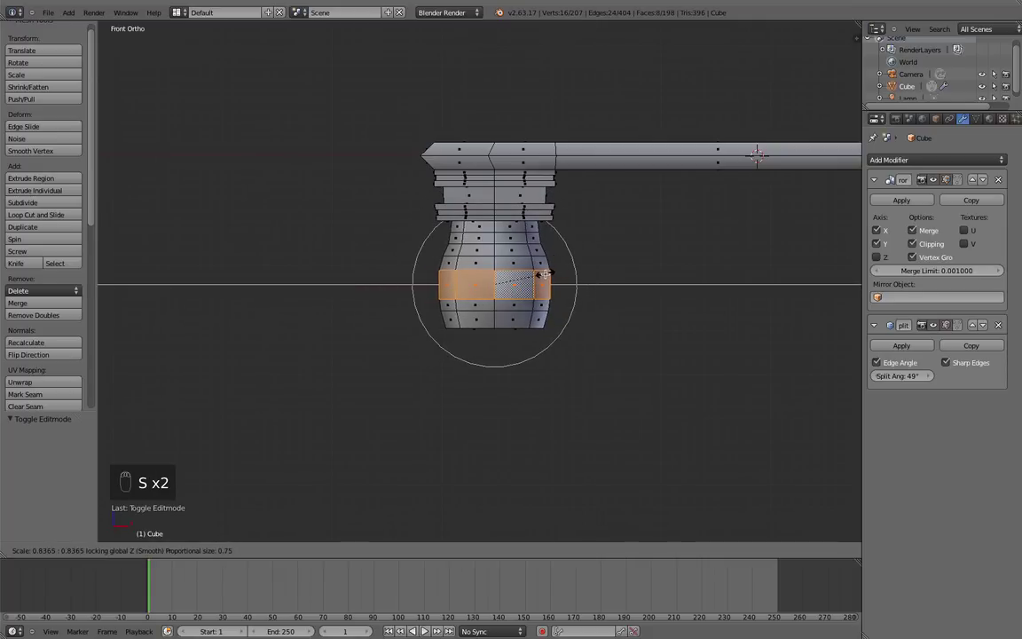
scroll(543, 276, "up", 2)
left_click(544, 276)
key("a")
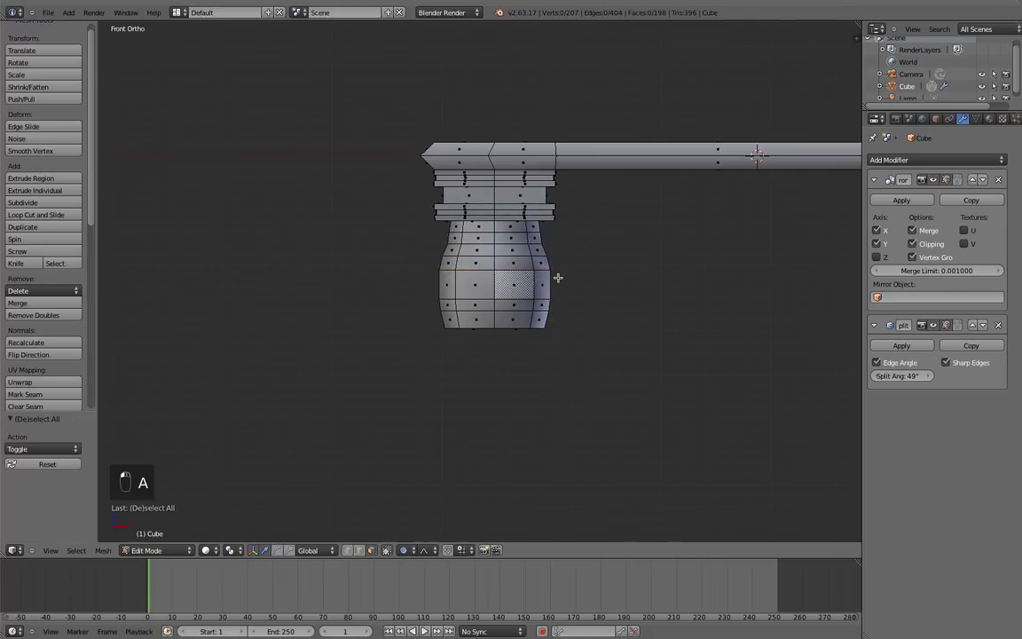
Step: Check the foot's smooth shape in Object Mode, return to Edit Mode, and delete the four faces capping the foot's underside
key("Tab")
middle_click_drag(530, 283, 602, 293)
key("Tab")
middle_click_drag(593, 368, 524, 297)
key("Tab")
key("Tab")
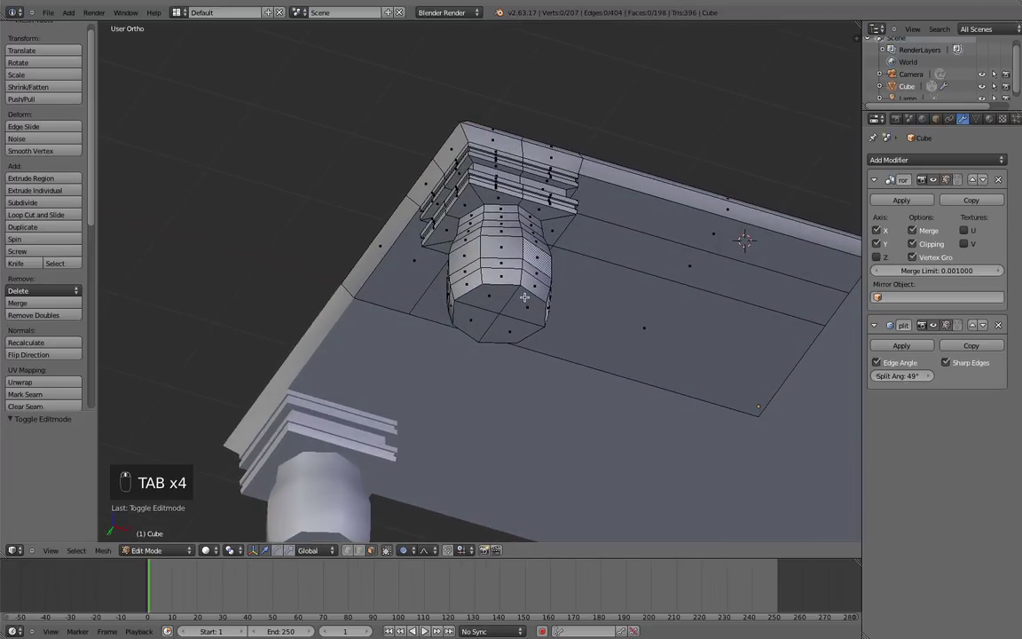
key("c")
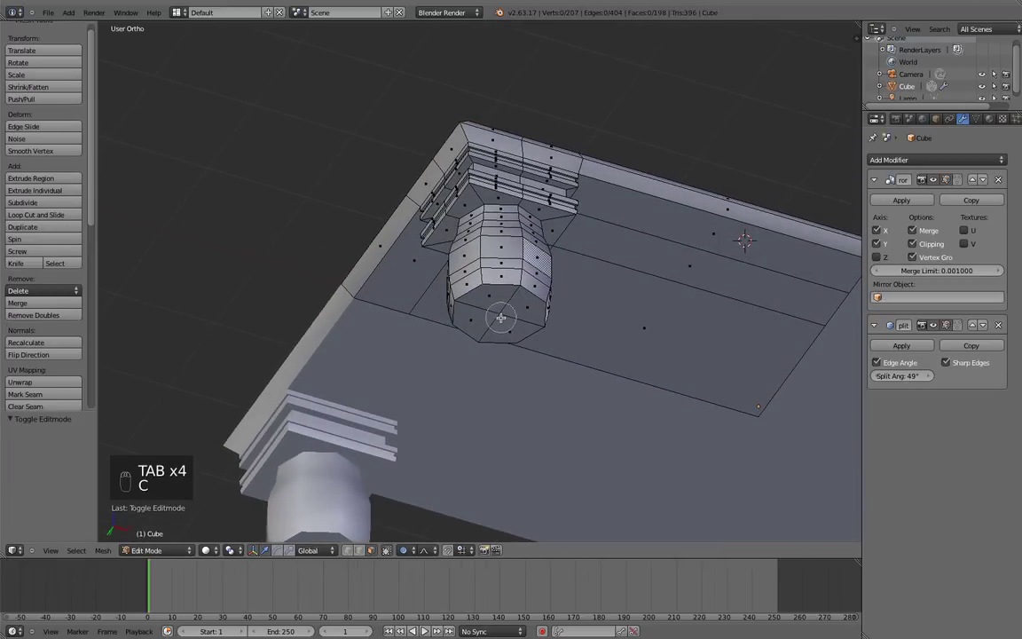
left_click(500, 316)
right_click(498, 315)
key("x")
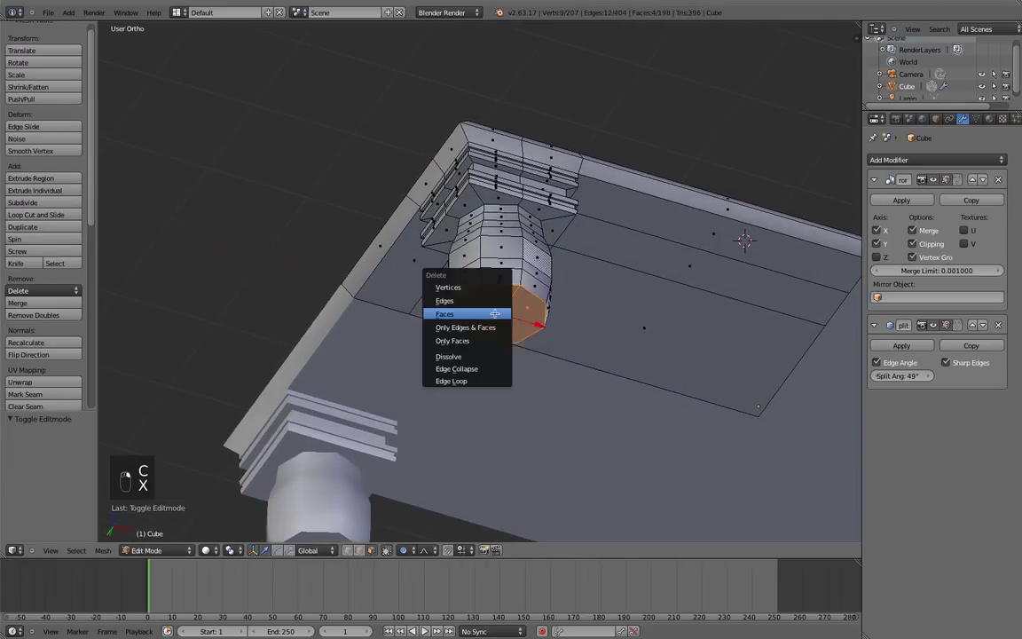
left_click(495, 314)
Step: In edge select mode, select the square edge loop beneath the grooved block and duplicate it in place
middle_click_drag(495, 314, 519, 280)
scroll(519, 279, "up", 1)
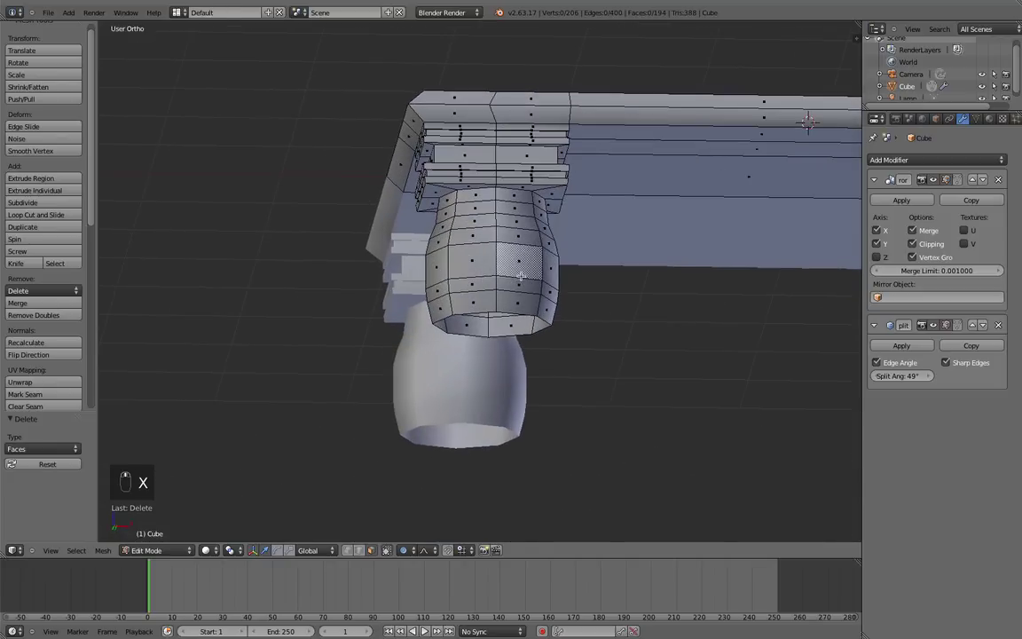
scroll(518, 281, "down", 3)
scroll(520, 239, "up", 2)
middle_click_drag(521, 236, 512, 266, "shift")
scroll(515, 257, "up", 4)
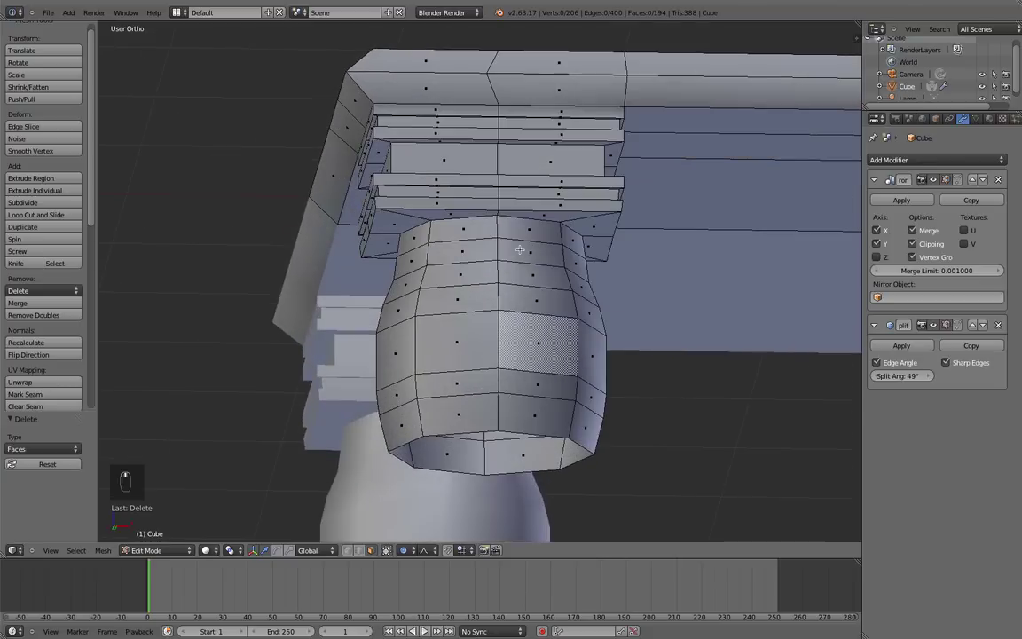
left_click(359, 549)
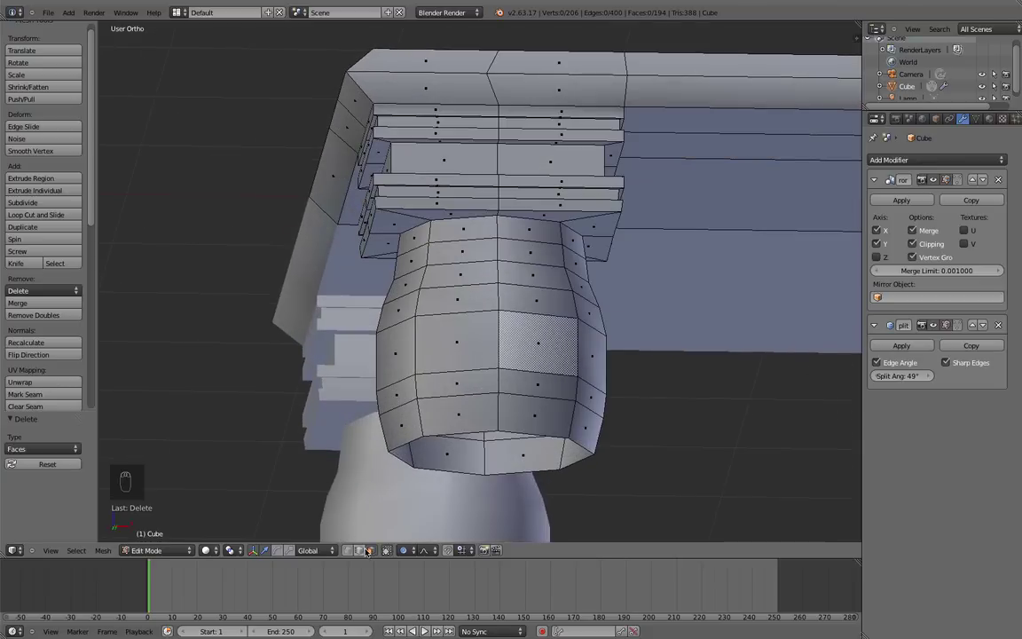
right_click(453, 210, "alt")
key("KP_1")
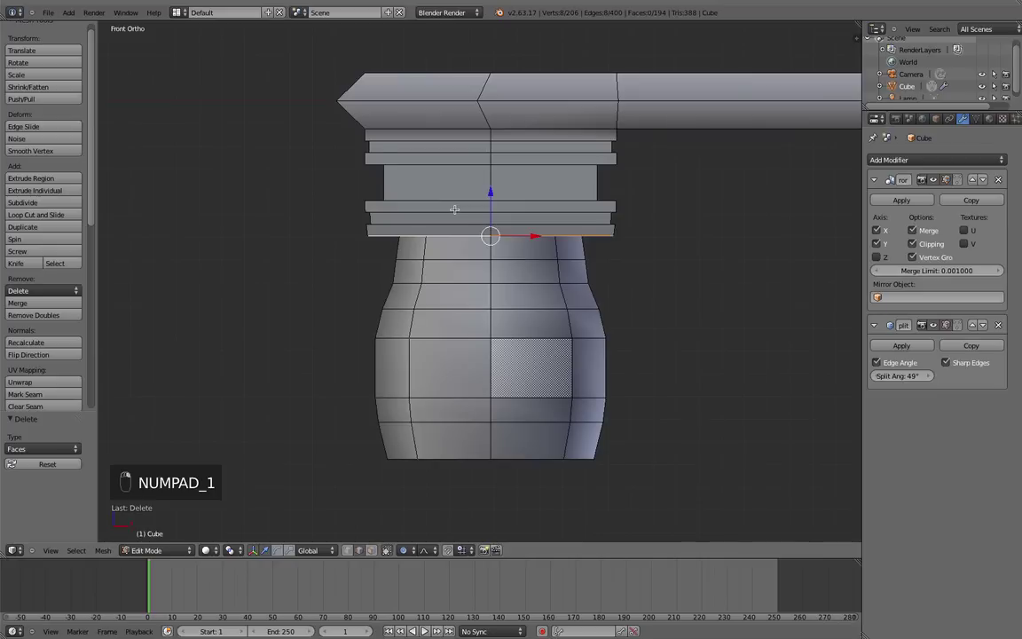
scroll(490, 236, "down", 3)
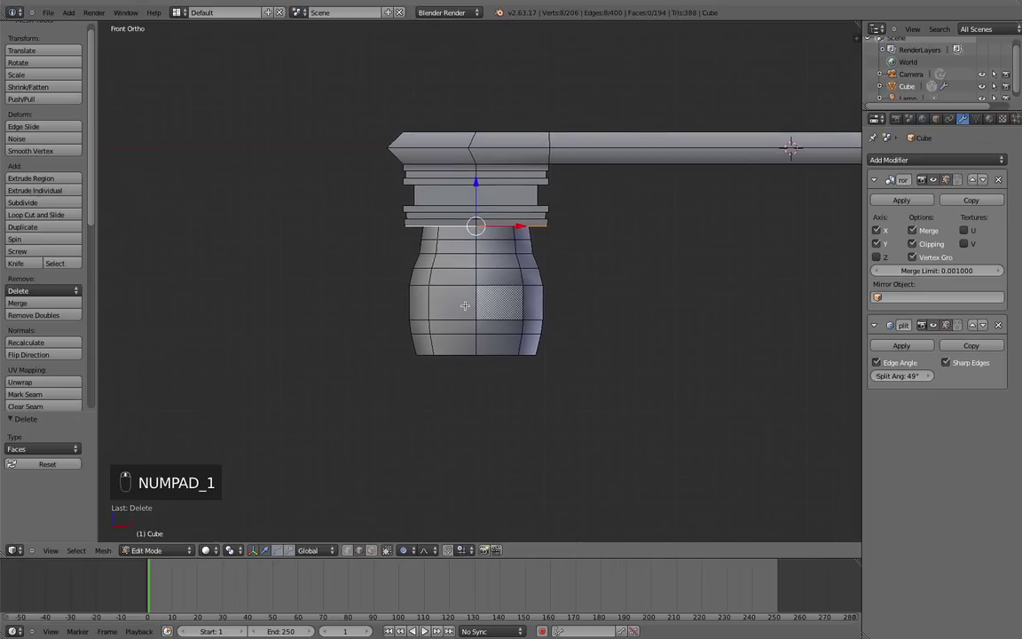
key("shift+d")
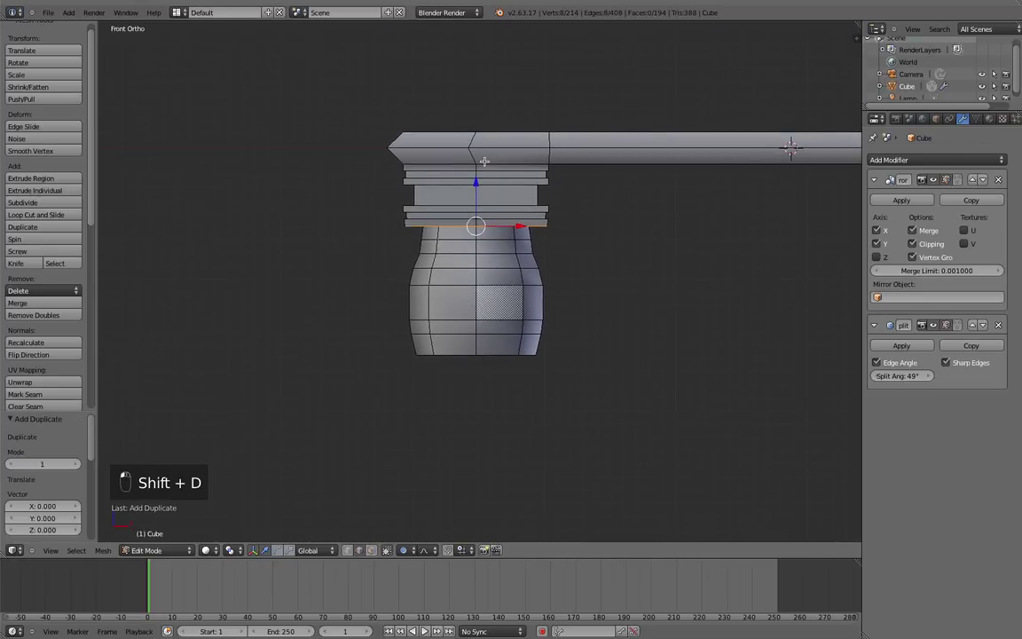
key("super+z")
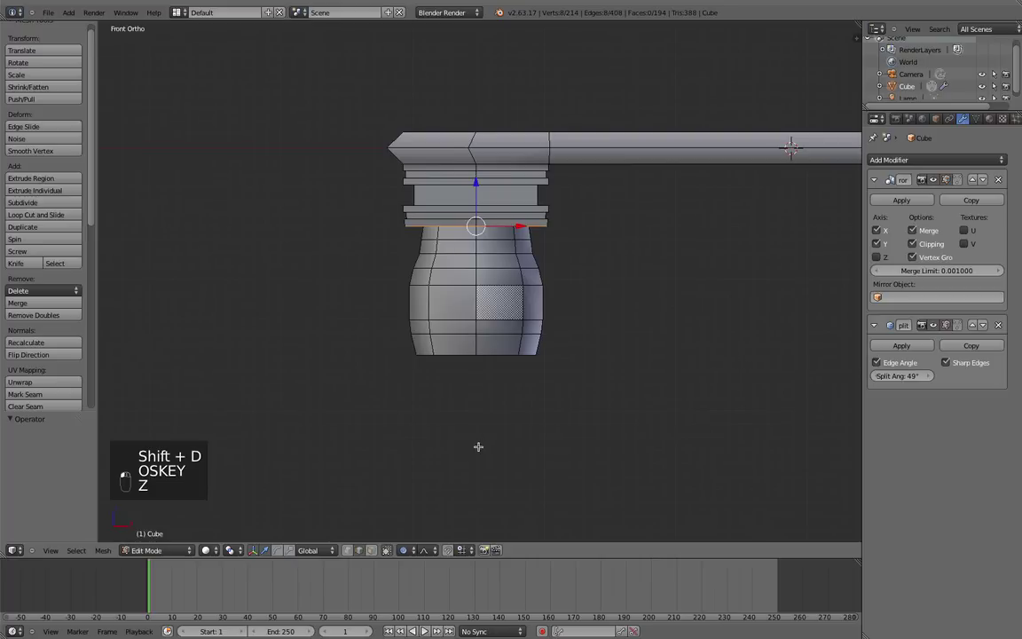
Step: Disable proportional editing and move the duplicated square loop down 0.98 along Z to the foot's base
left_click(411, 550)
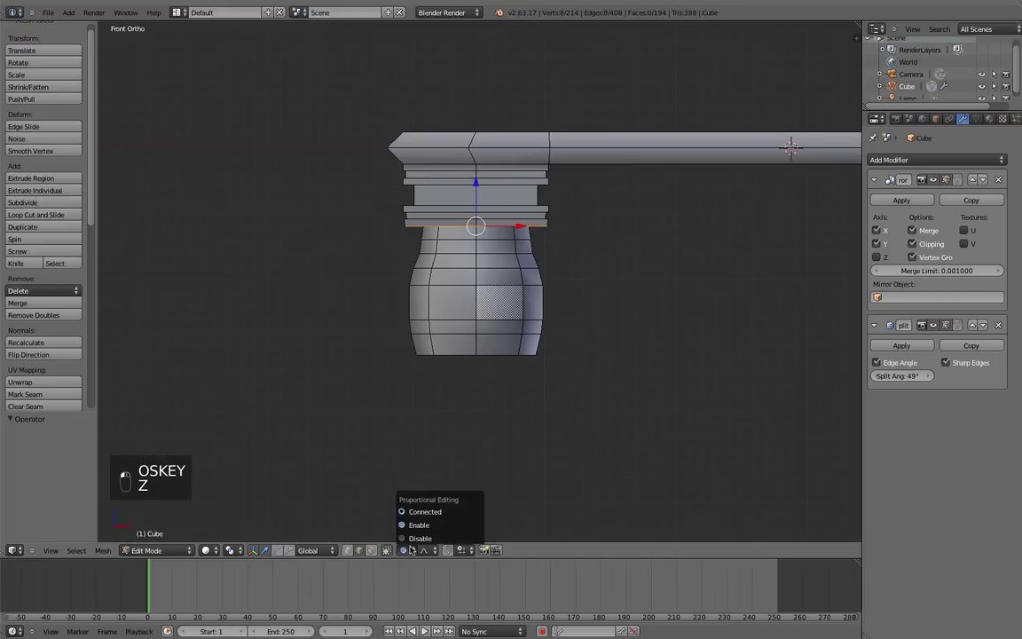
left_click(421, 537)
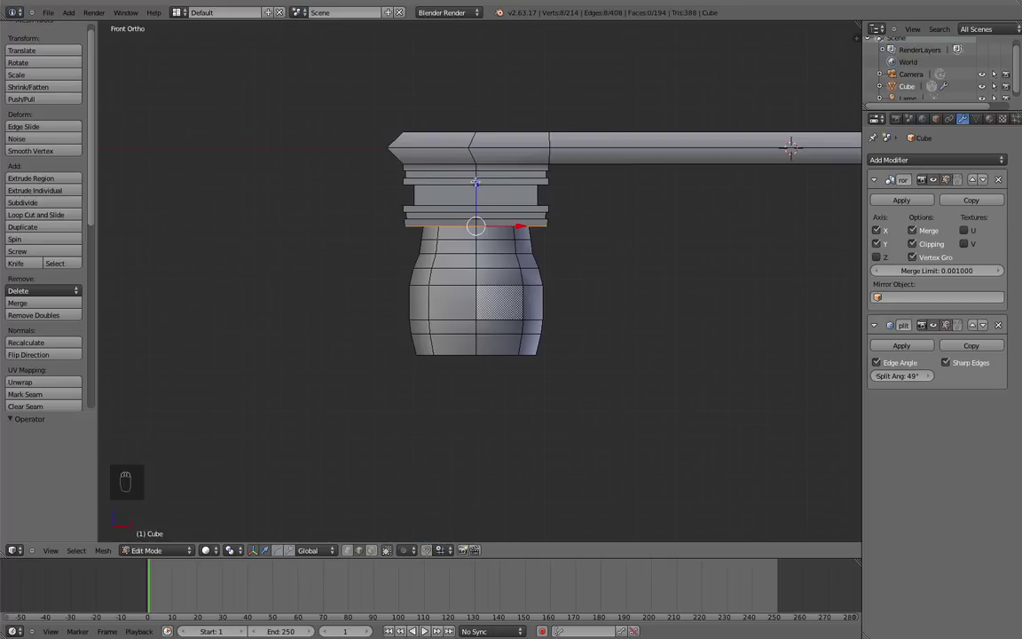
left_click_drag(475, 181, 466, 313)
scroll(503, 295, "down", 1)
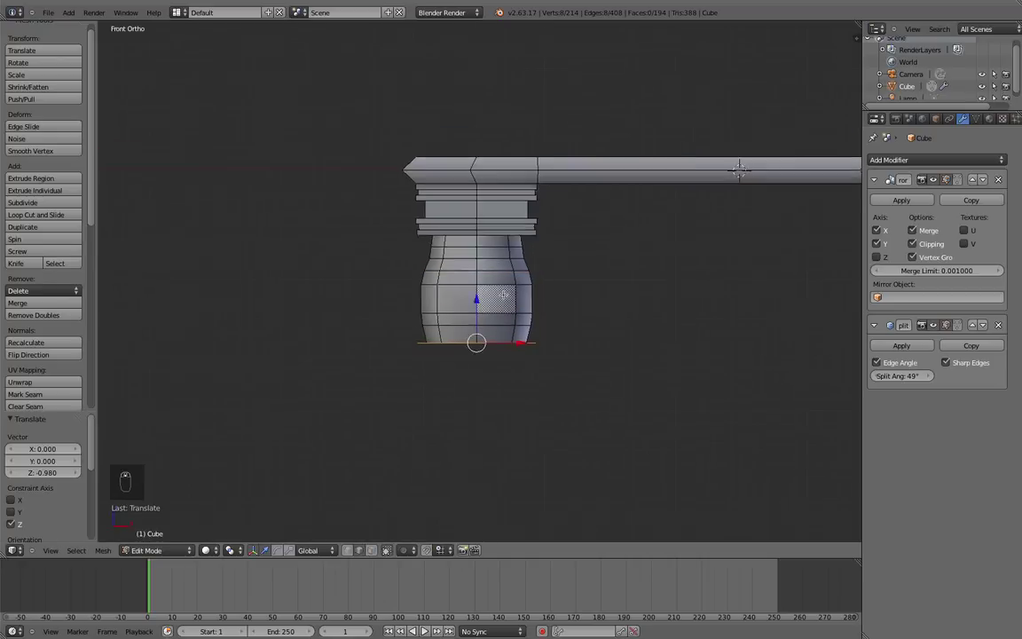
Step: Select the foot's open bottom edge loop together with the square loop, bridge the two loops, and deselect everything
middle_click_drag(503, 294, 523, 340)
scroll(463, 344, "up", 3)
scroll(524, 341, "up", 1)
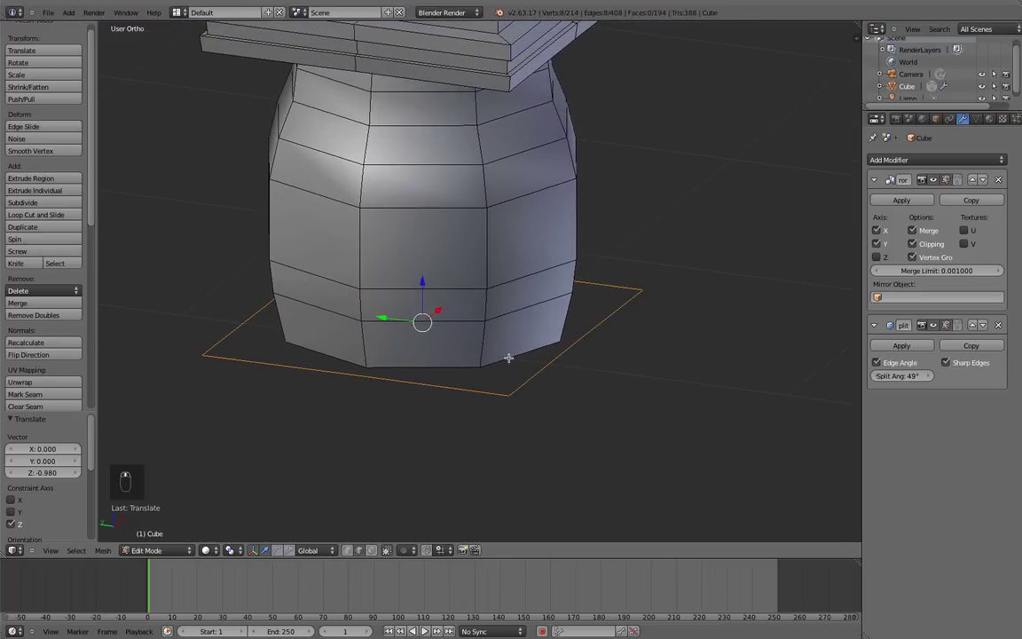
right_click(510, 358, "alt")
right_click(533, 366, "alt+shift")
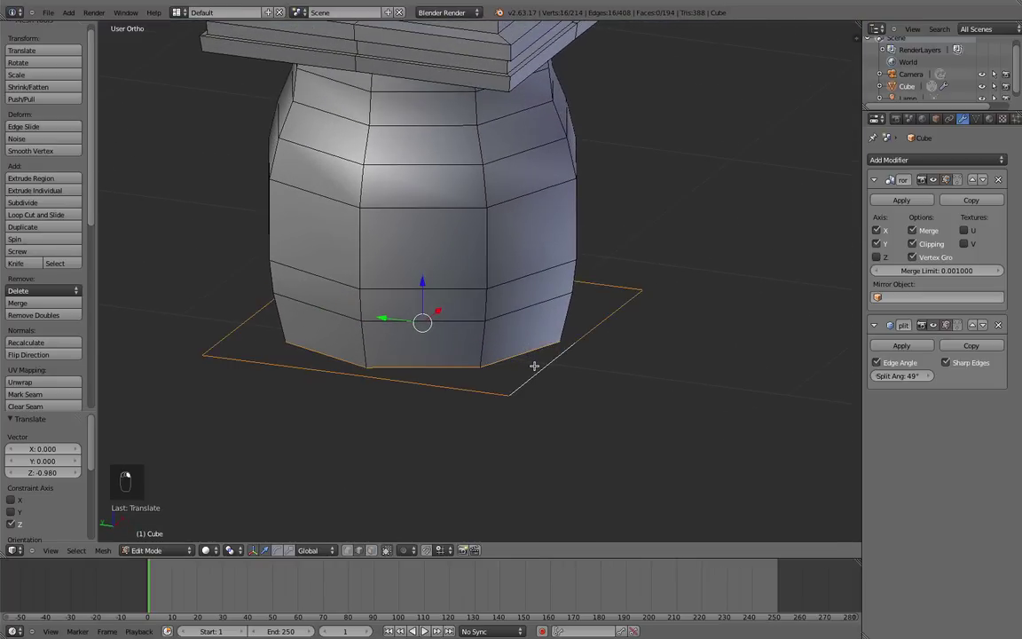
key("w")
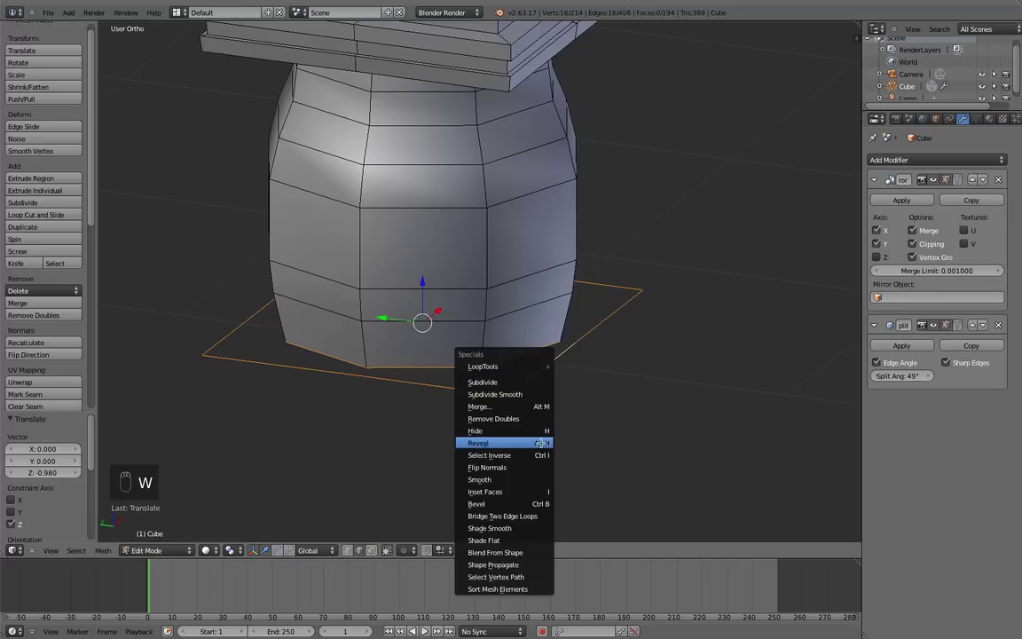
left_click(504, 516)
key("a")
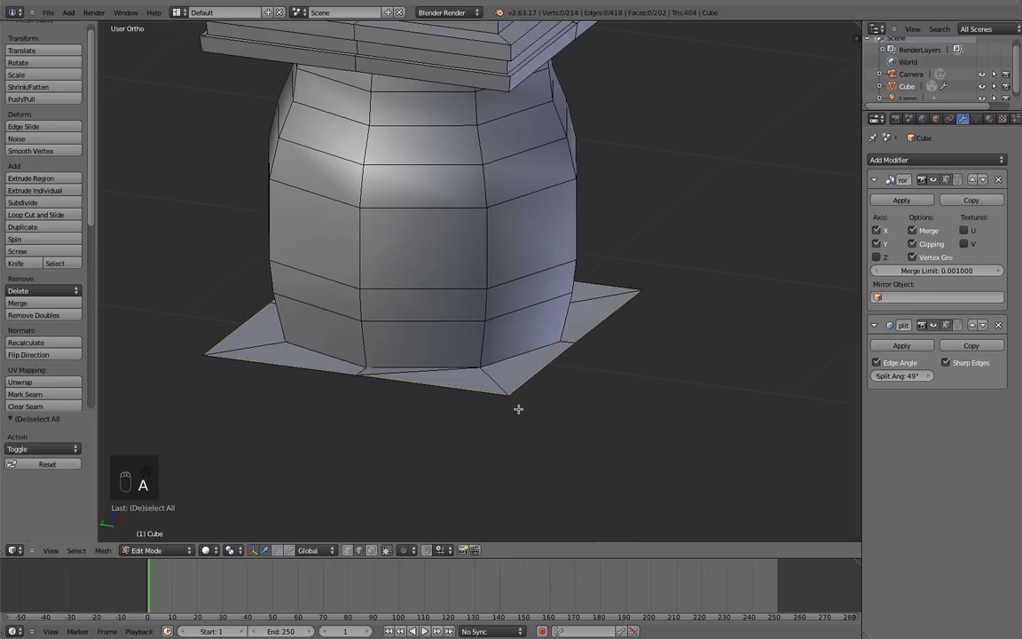
Step: Delete the overlapping, twisted face in the bridged ring on the foot's underside
middle_click_drag(520, 408, 526, 314)
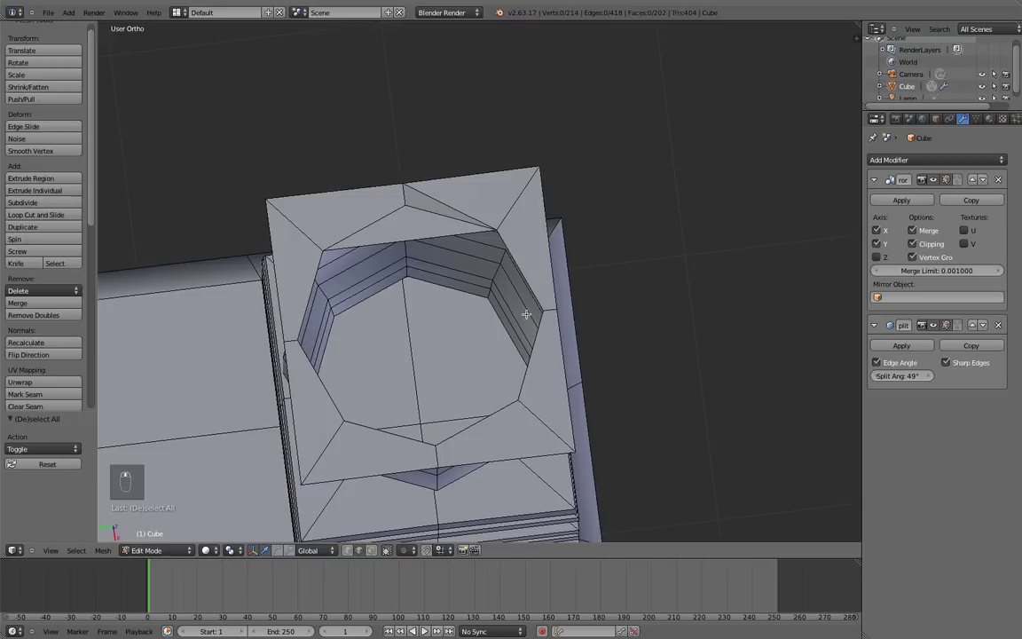
left_click(372, 550)
right_click(413, 225)
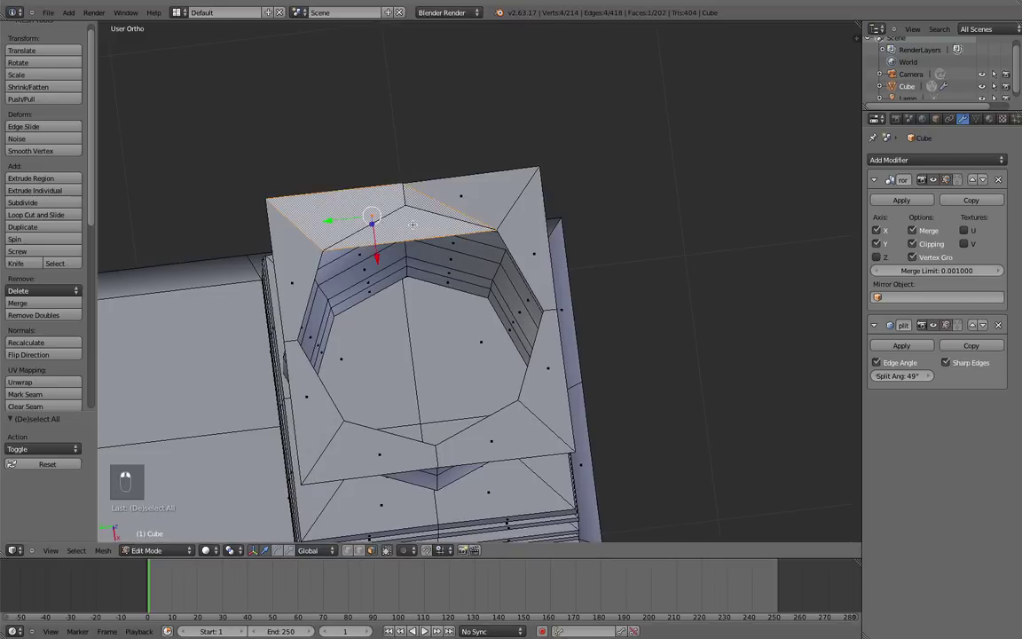
key("x")
left_click(413, 233)
middle_click_drag(414, 232, 450, 290)
scroll(417, 267, "up", 2)
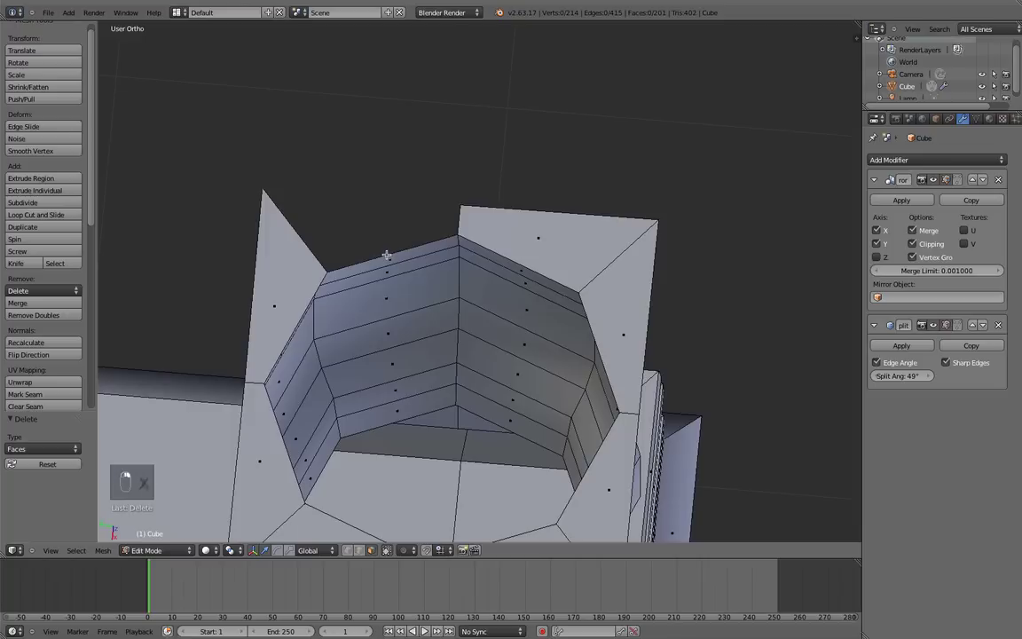
Step: Fill the gap in the bridged ring with a new face from its three bordering edges and deselect everything
left_click(359, 550)
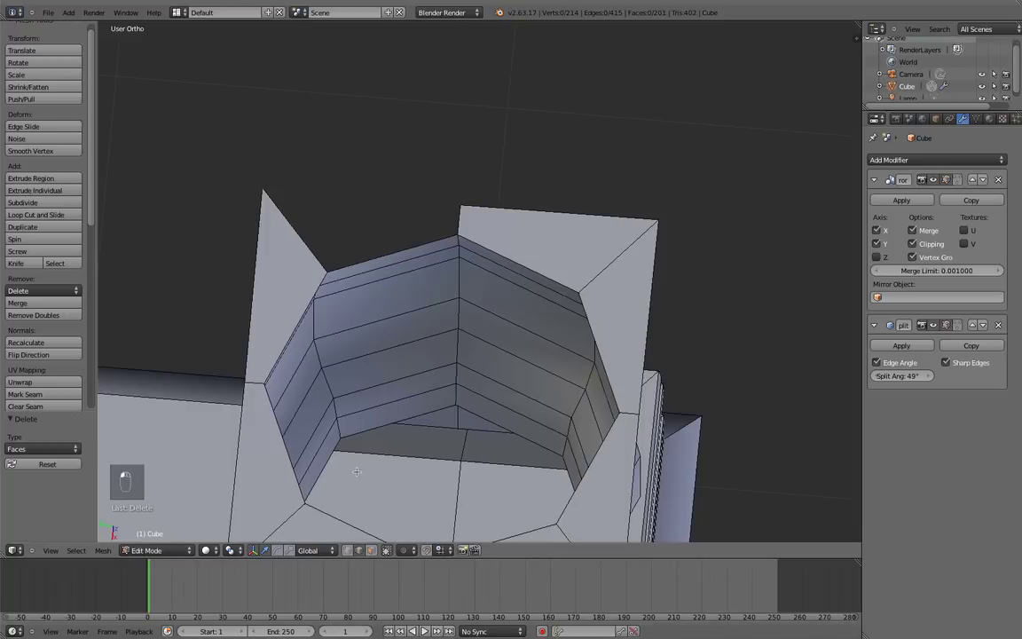
right_click(300, 243)
right_click(379, 257, "shift")
right_click(454, 217, "shift")
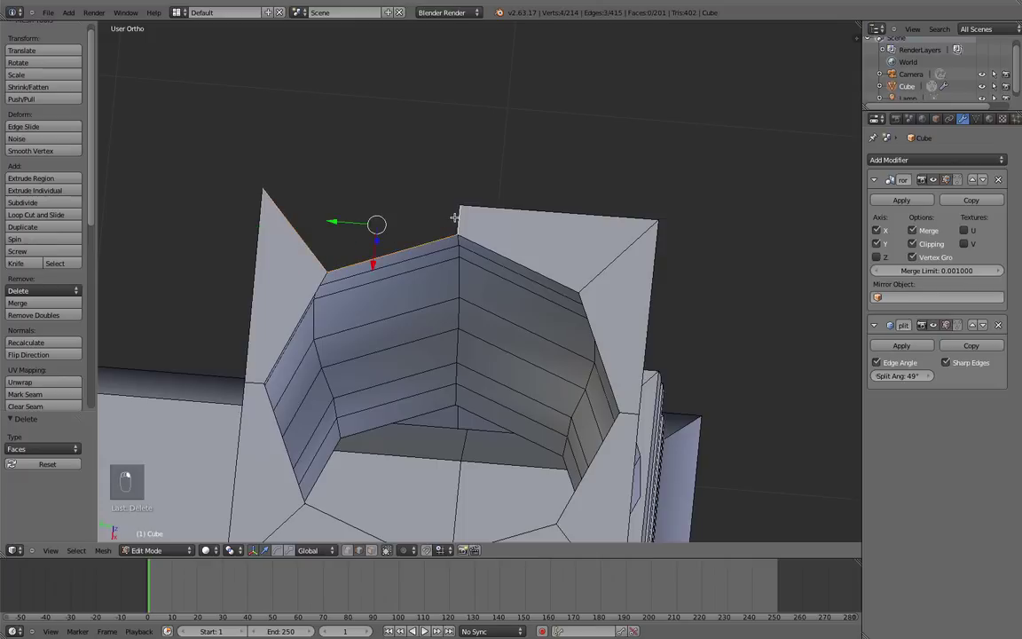
key("f")
key("a")
Step: Select the square outer edge loop at the foot's base and extrude it 0.752 down along Z in front view
middle_click_drag(454, 217, 298, 505)
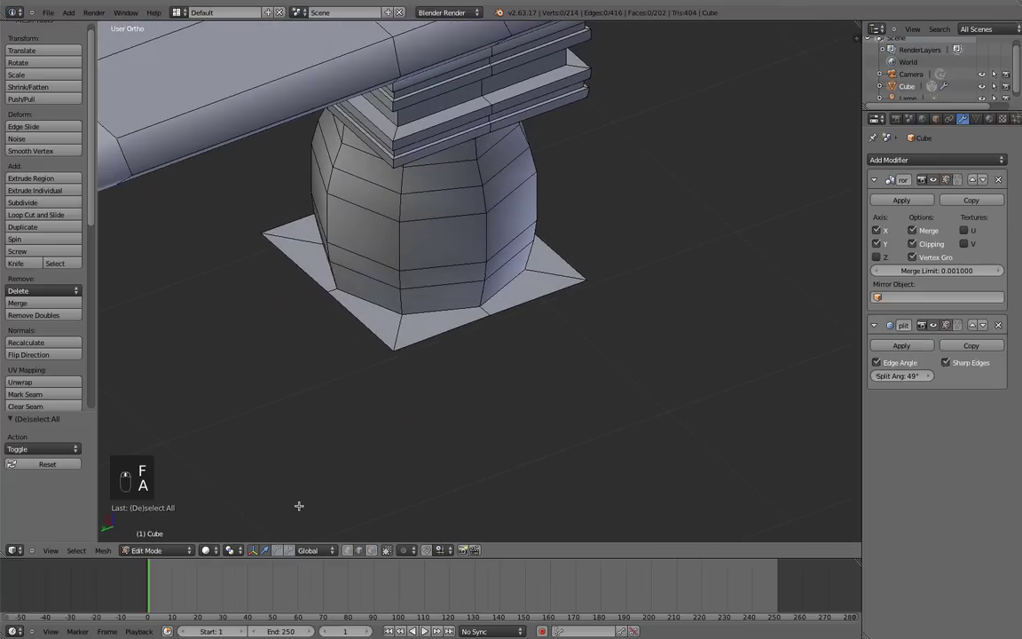
right_click(443, 336, "alt")
middle_click_drag(490, 348, 456, 333)
key("KP_1")
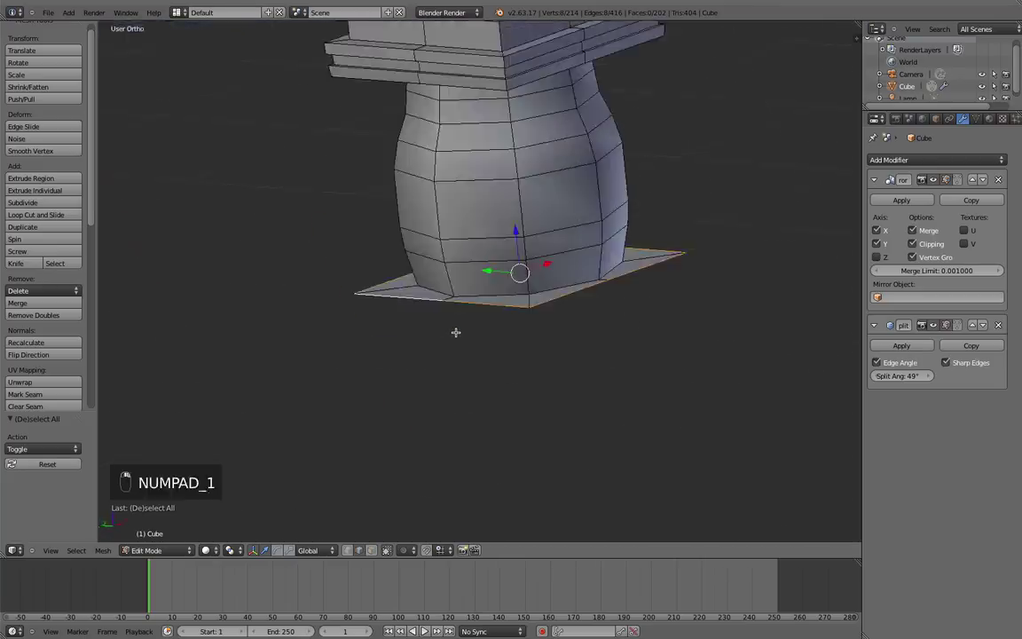
key("e")
right_click(504, 267)
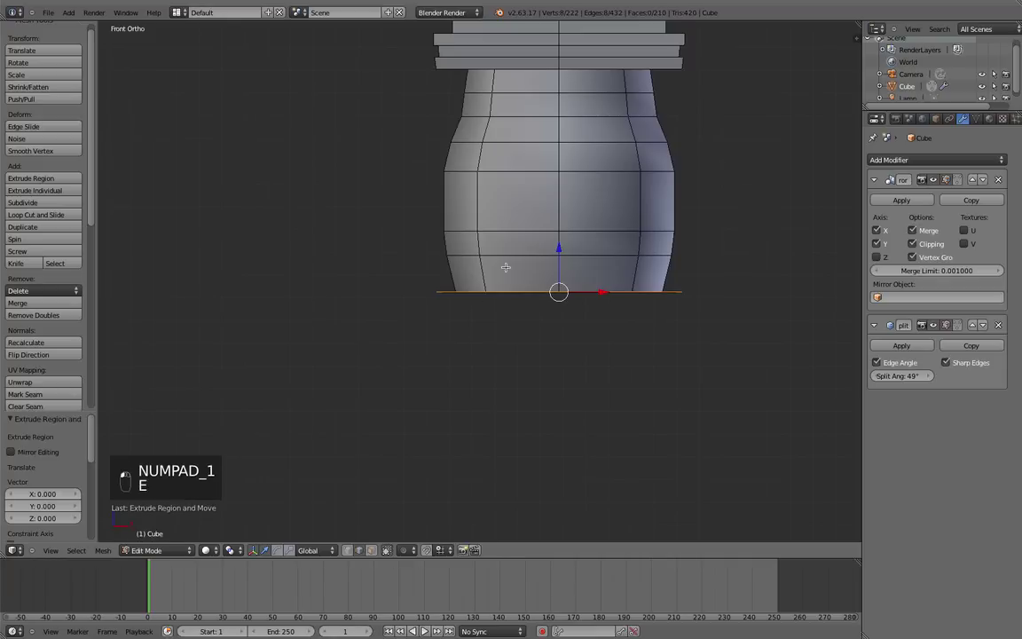
key("e")
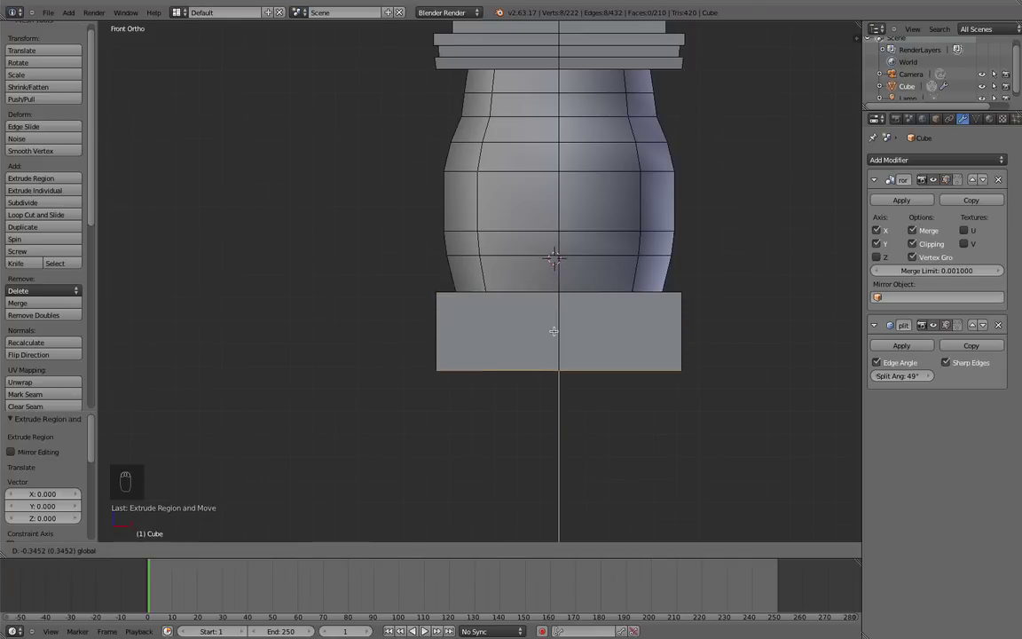
left_click(548, 423)
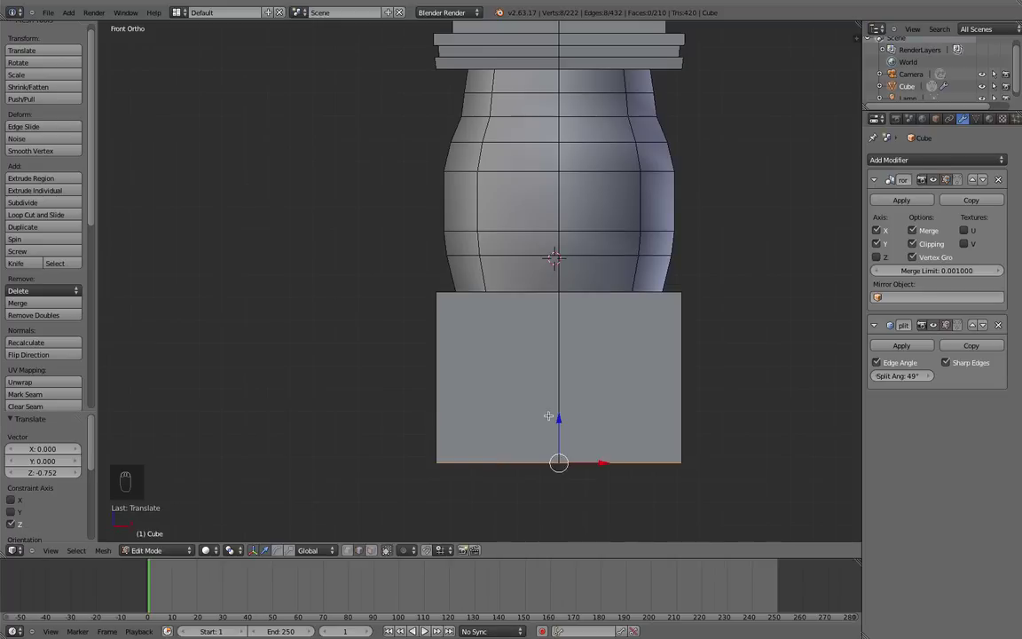
Step: Move the extruded bottom loop up 0.519 along Z to thin the square plinth
key("g")
key("z")
left_click(574, 303)
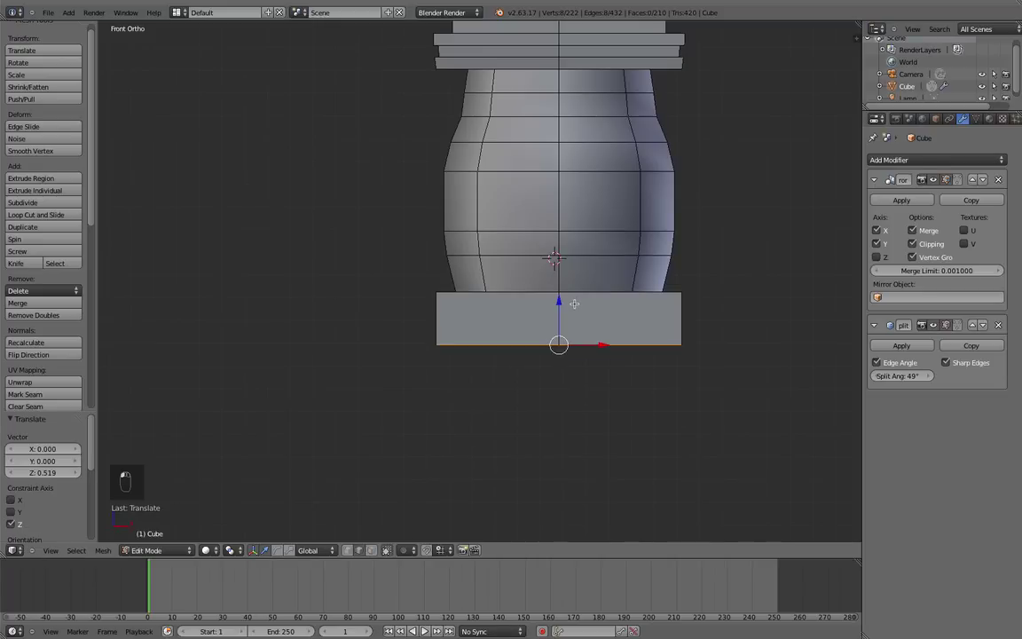
Step: Extrude the plinth's bottom loop in place and scale it inward to 0.584 with Z locked
key("e")
key("s")
key("shift+z")
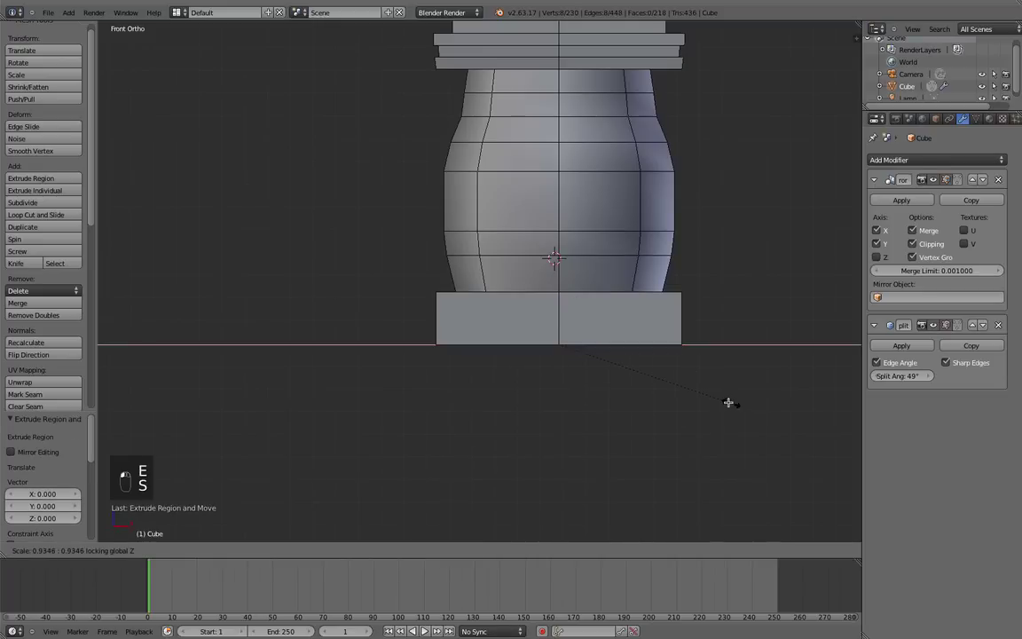
left_click(662, 383)
Step: Extrude the inner loop under the square plinth 0.699 down along Z to start a narrower shaft
key("z")
middle_click_drag(663, 383, 650, 403)
key("e")
key("x")
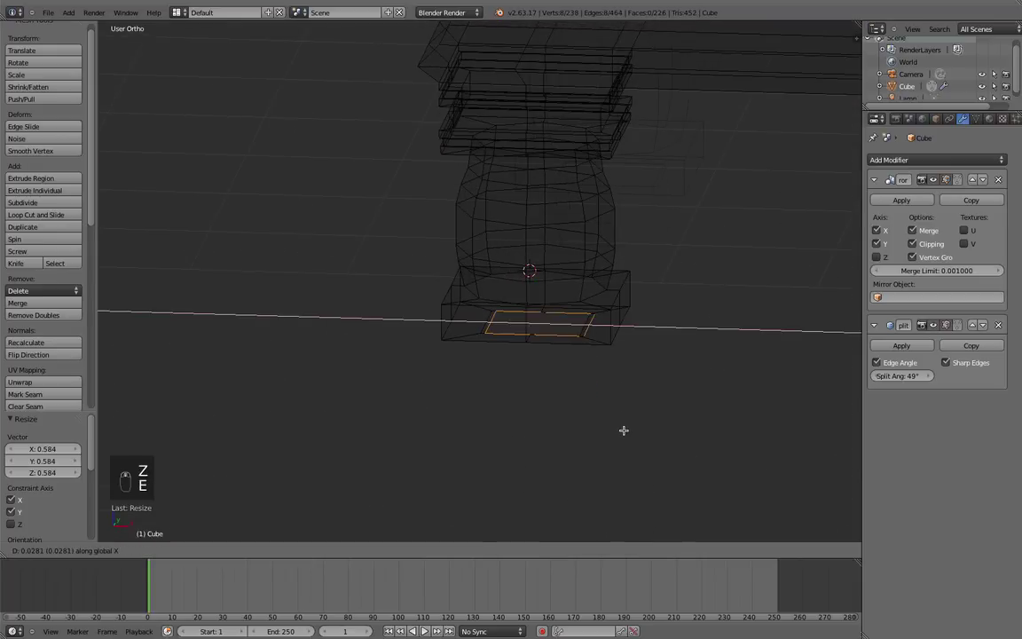
key("z")
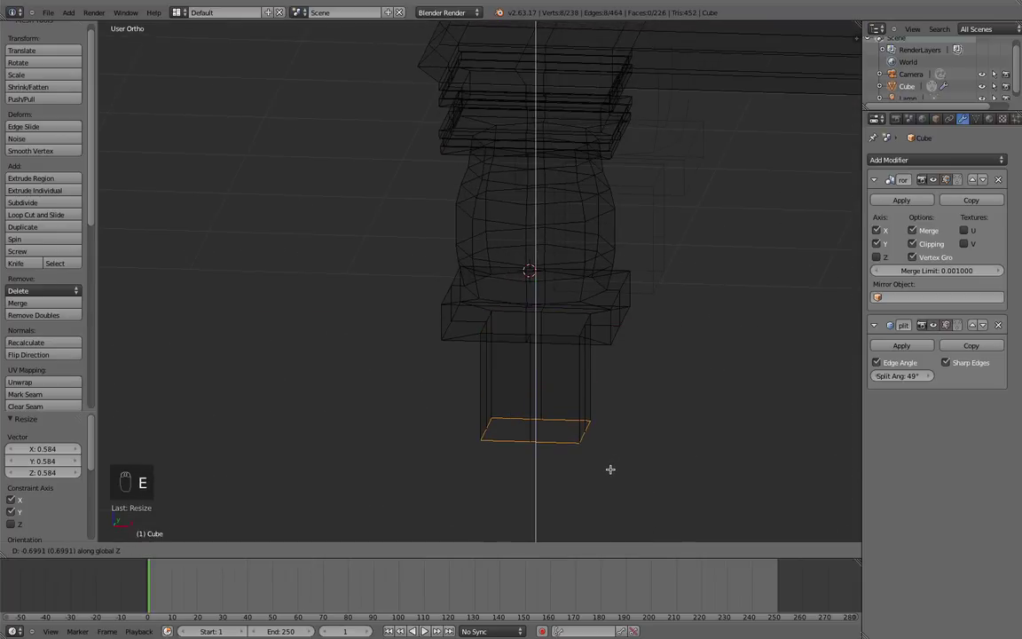
left_click(610, 469)
middle_click_drag(519, 426, 566, 429)
scroll(567, 429, "down", 2)
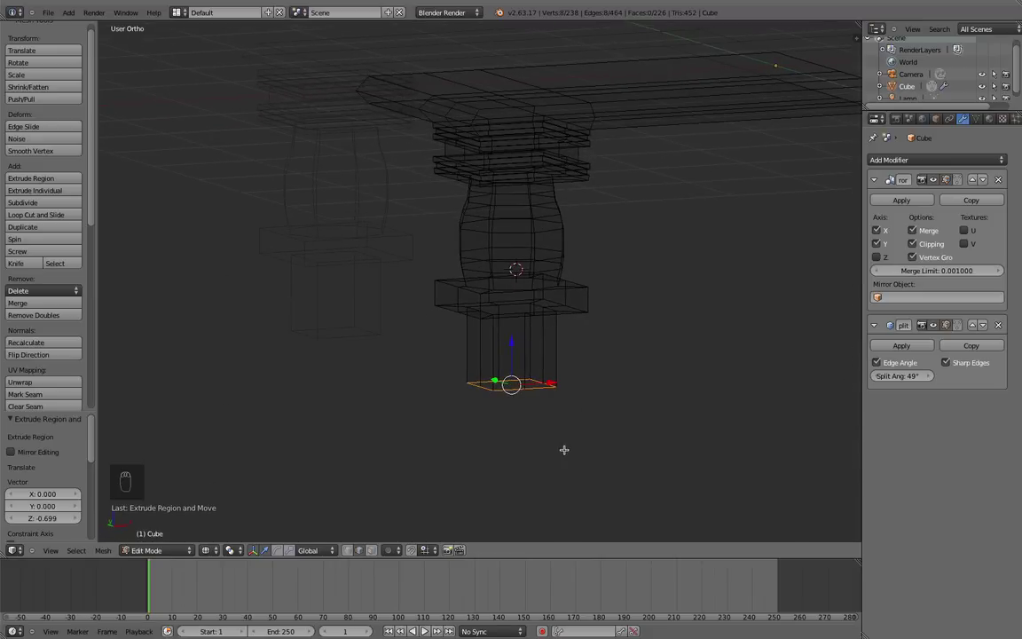
Step: Examine the leg proportions on the whole mirrored table in Object Mode with solid shading
key("KP_1")
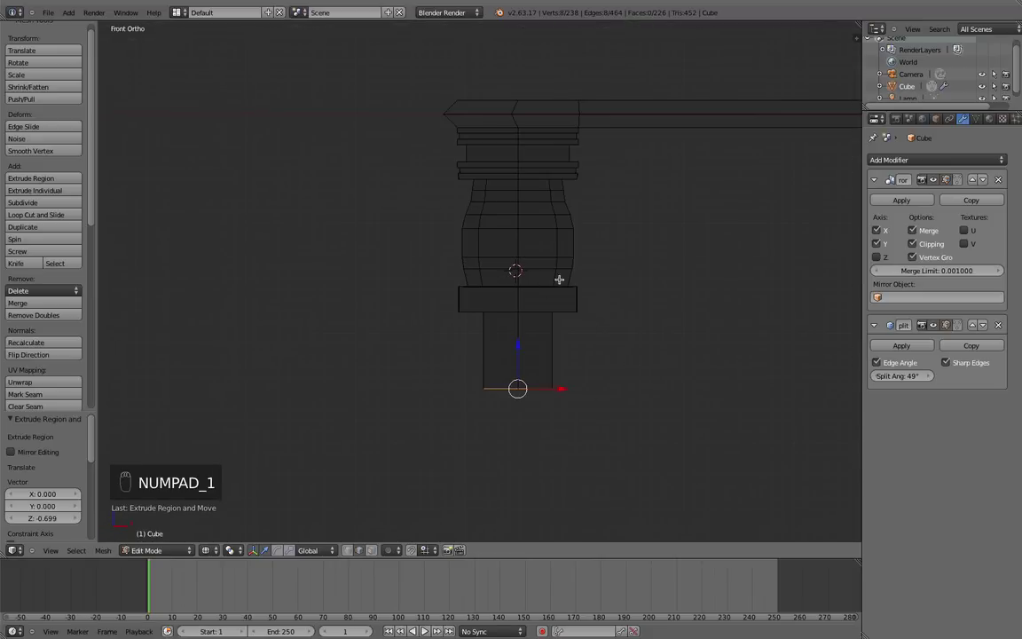
key("z")
key("Tab")
mouse_move(451, 212)
middle_mouse_down()
mouse_move(577, 244)
mouse_move(595, 230)
mouse_move(488, 212)
mouse_move(520, 255)
mouse_move(538, 223)
middle_mouse_up()
scroll(577, 244, "down", 3)
scroll(537, 222, "up", 3)
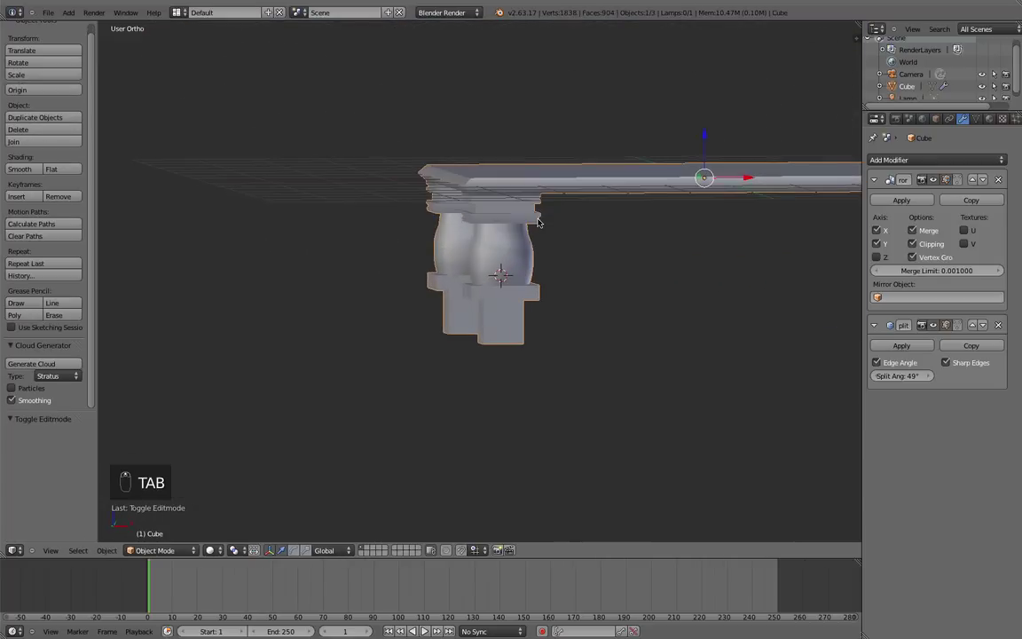
key("KP_1")
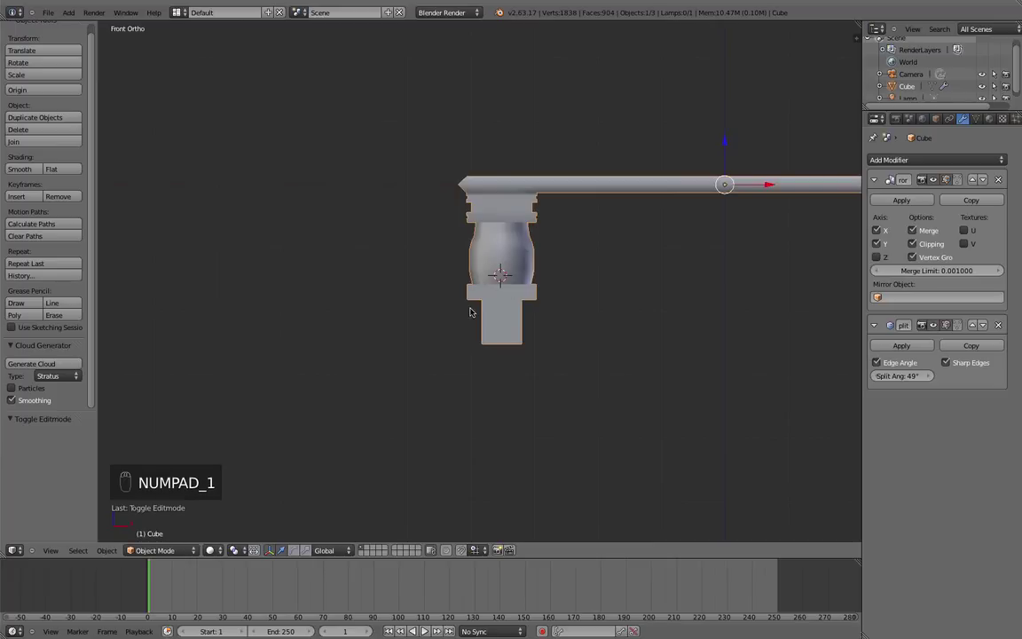
middle_click_drag(515, 355, 465, 269, "shift")
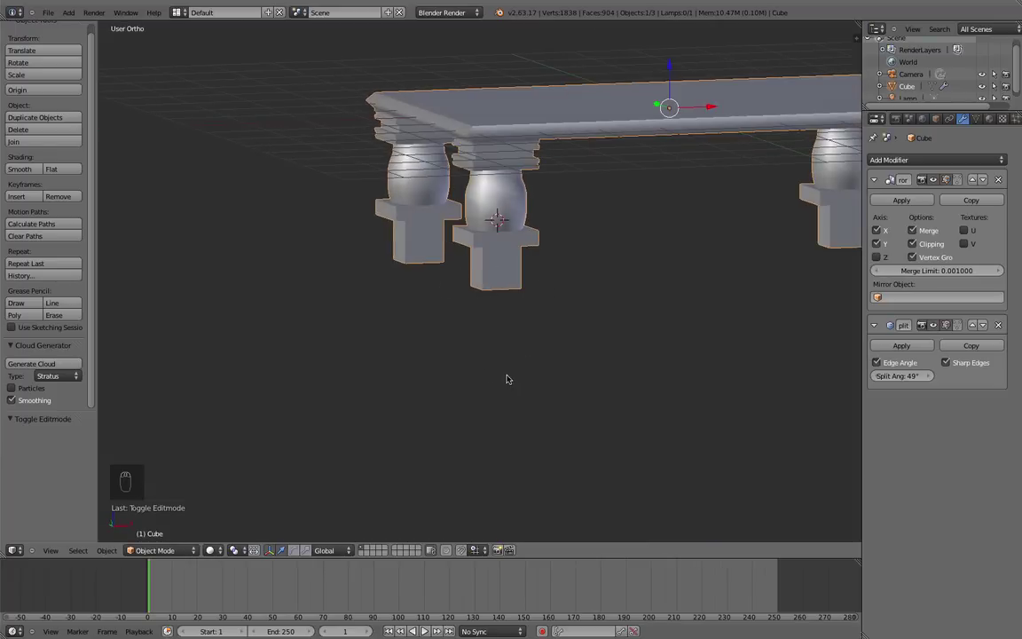
key("KP_1")
middle_click_drag(511, 382, 525, 319)
key("KP_1")
Step: Extrude the shaft's bottom loop in place in Edit Mode and move it 2.530 down along Z
key("Tab")
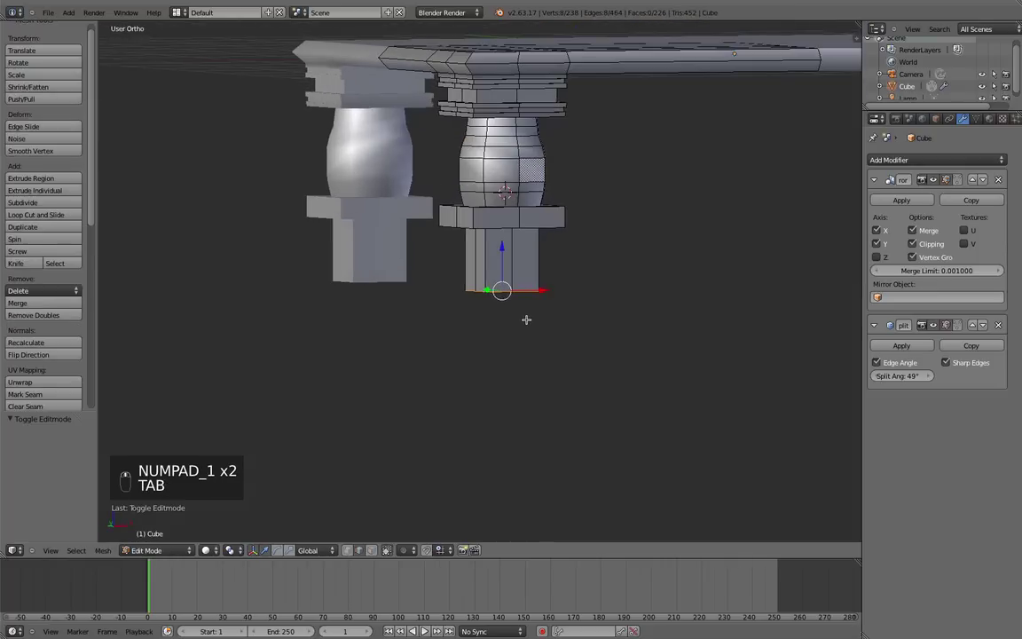
key("KP_1")
key("e")
right_click(513, 291)
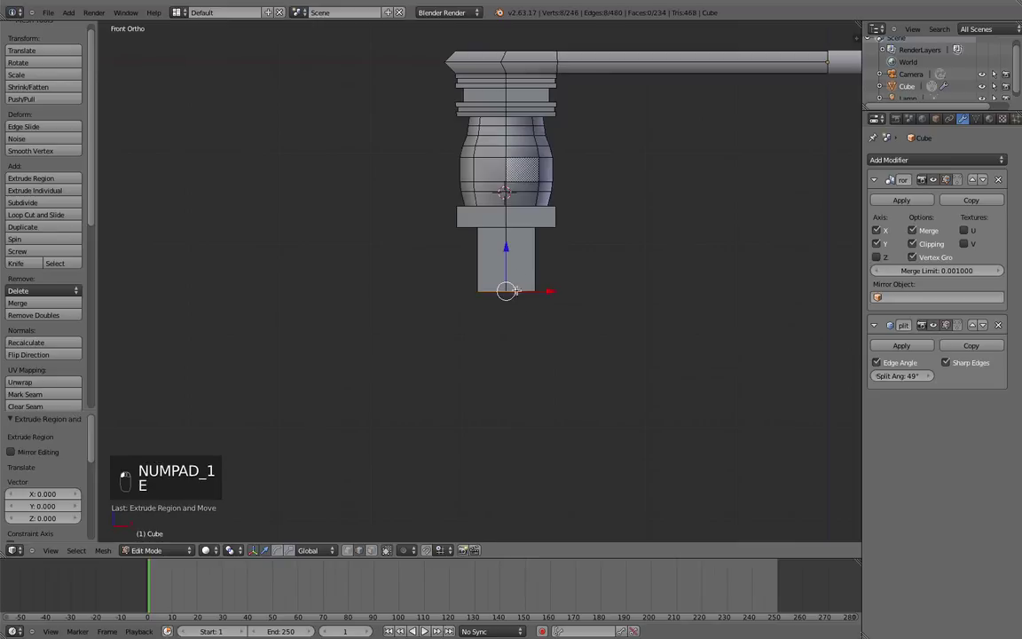
left_click_drag(507, 246, 492, 476)
left_click(492, 476)
Step: Extrude the shaft's bottom loop a short way further down along Z as an end block and deselect everything
middle_click_drag(544, 448, 536, 320, "shift")
key("e")
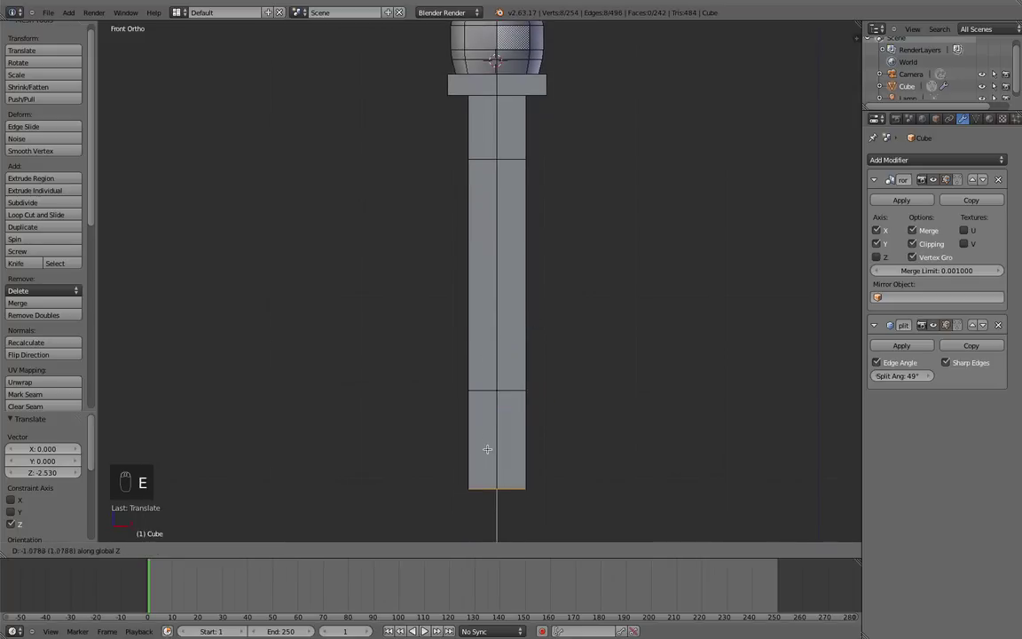
left_click(495, 395)
key("a")
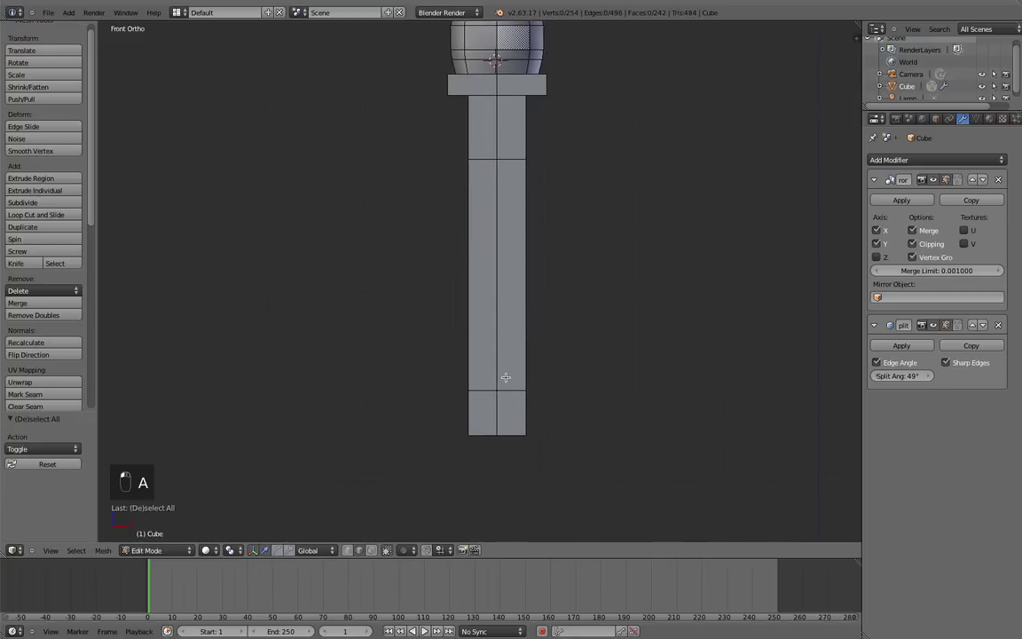
scroll(500, 369, "down", 1)
middle_click_drag(465, 335, 440, 404, "shift")
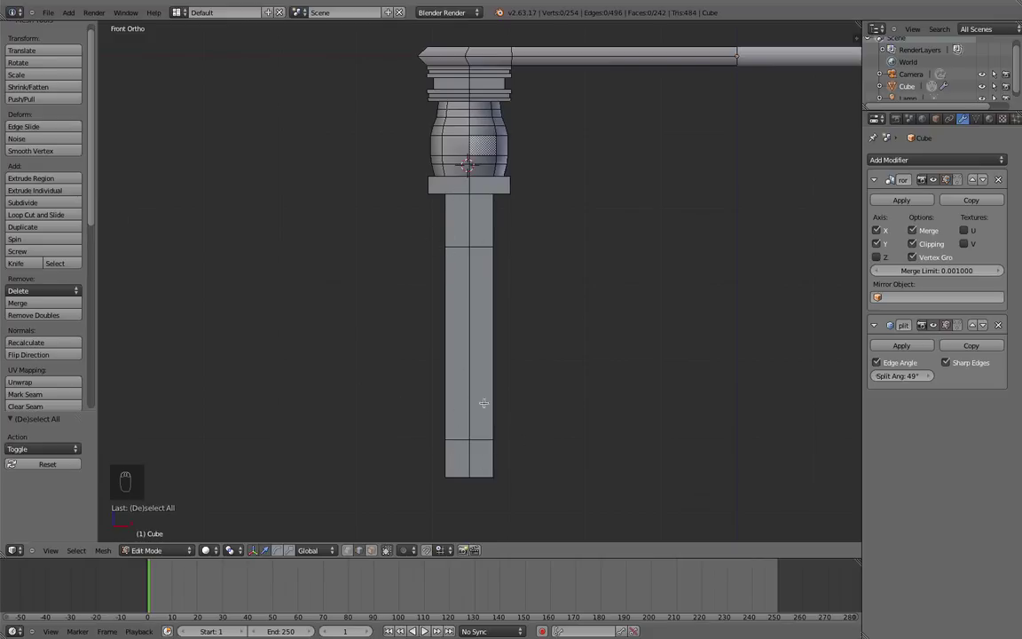
Step: Select all faces of the shaft's long middle section in wireframe and split them from the rest of the mesh
left_click(371, 550)
key("a")
key("a")
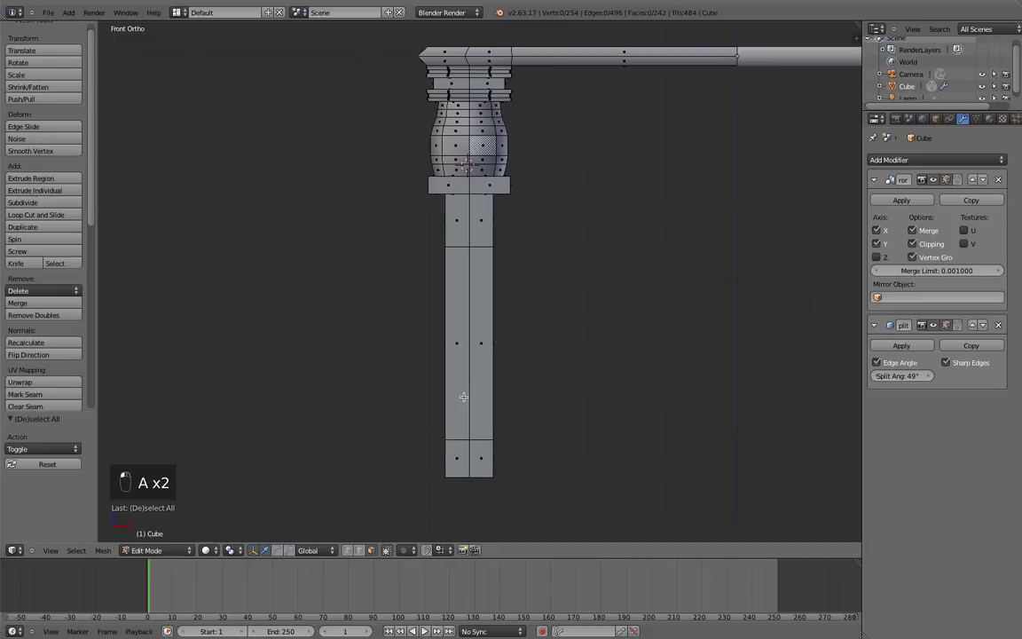
key("z")
key("b")
left_click_drag(383, 303, 510, 348)
middle_click_drag(364, 327, 398, 344)
key("KP_1")
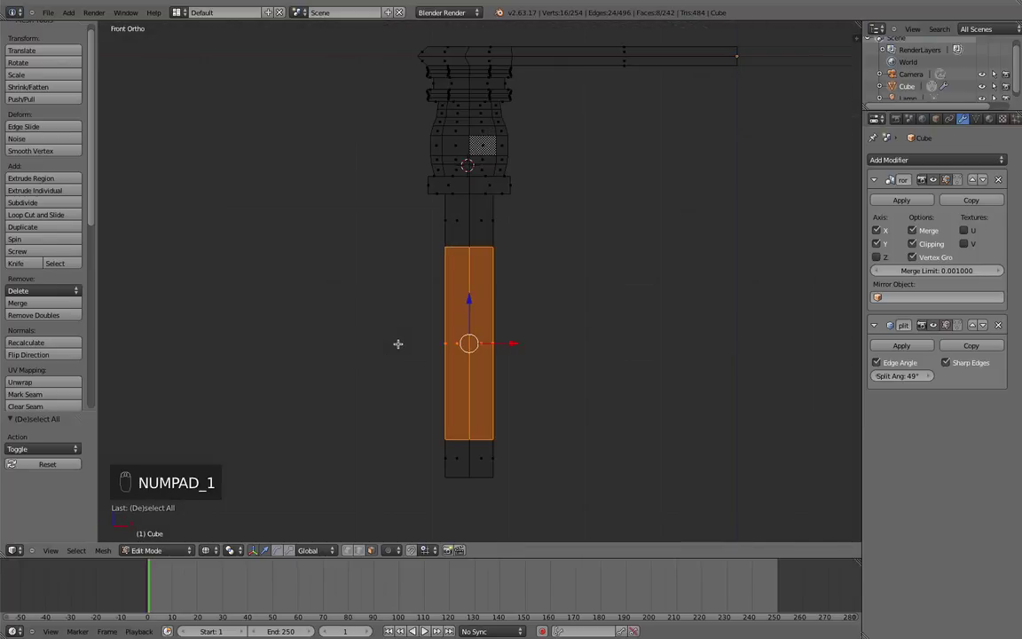
key("y")
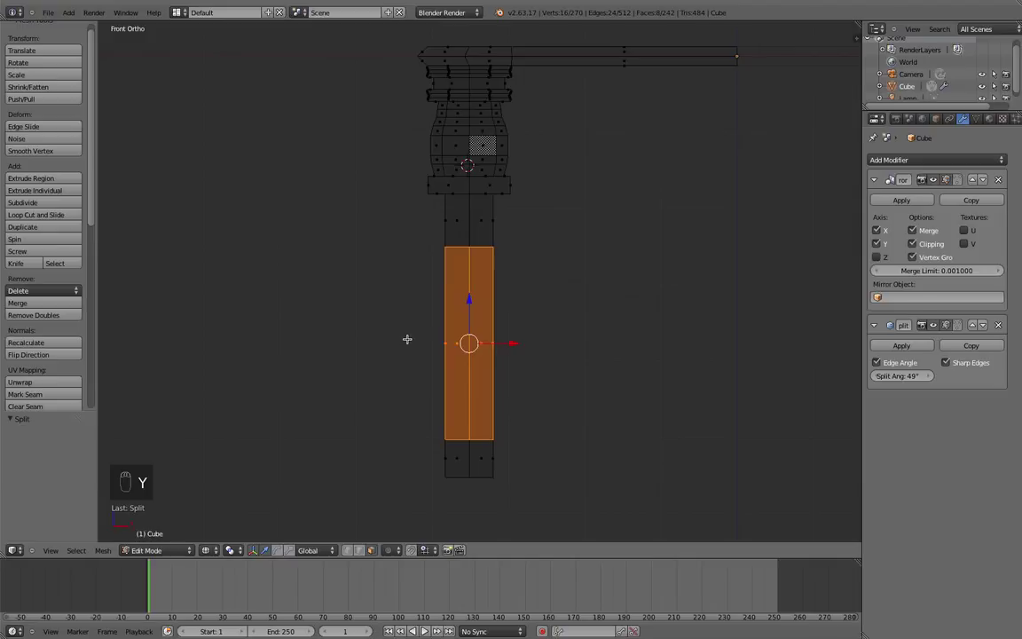
Step: Add 37 evenly spaced horizontal loop cuts to the split middle section without sliding them, and deselect everything
middle_click_drag(460, 336, 440, 238)
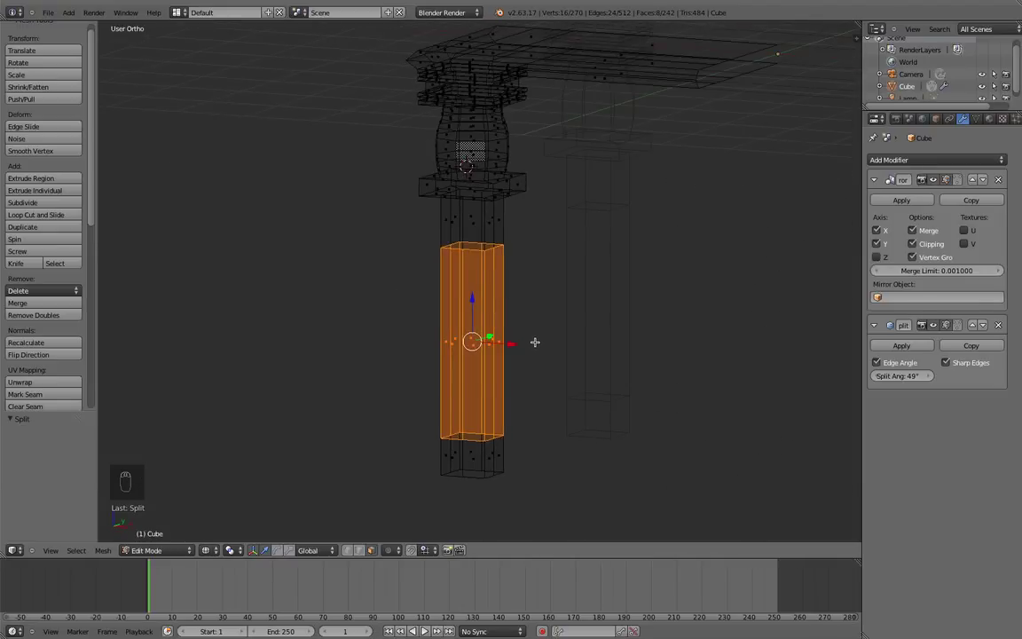
key("ctrl+r")
scroll(488, 328, "up", 10)
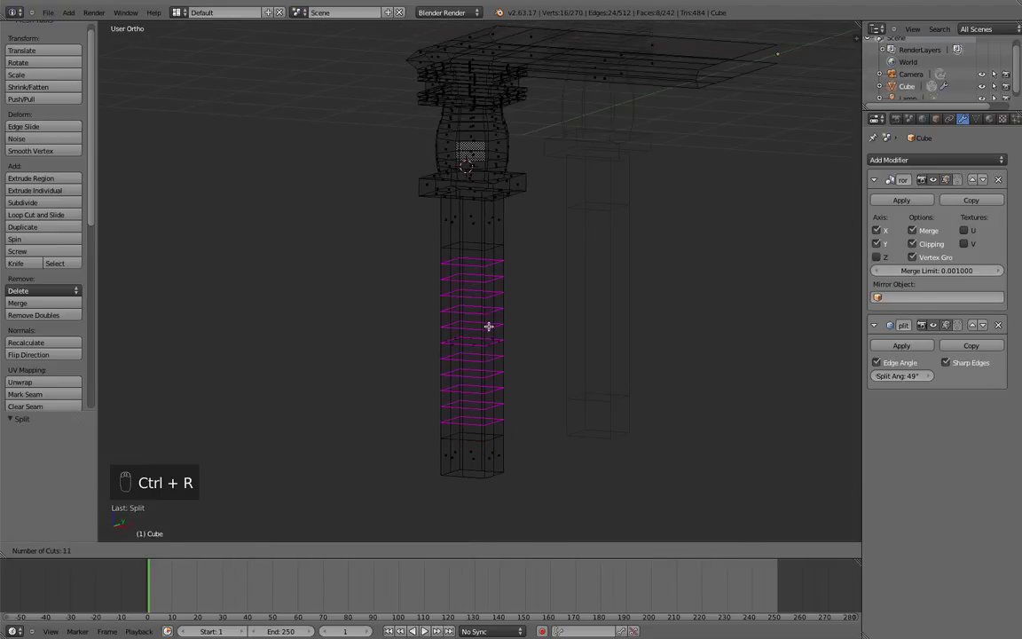
scroll(488, 326, "up", 18)
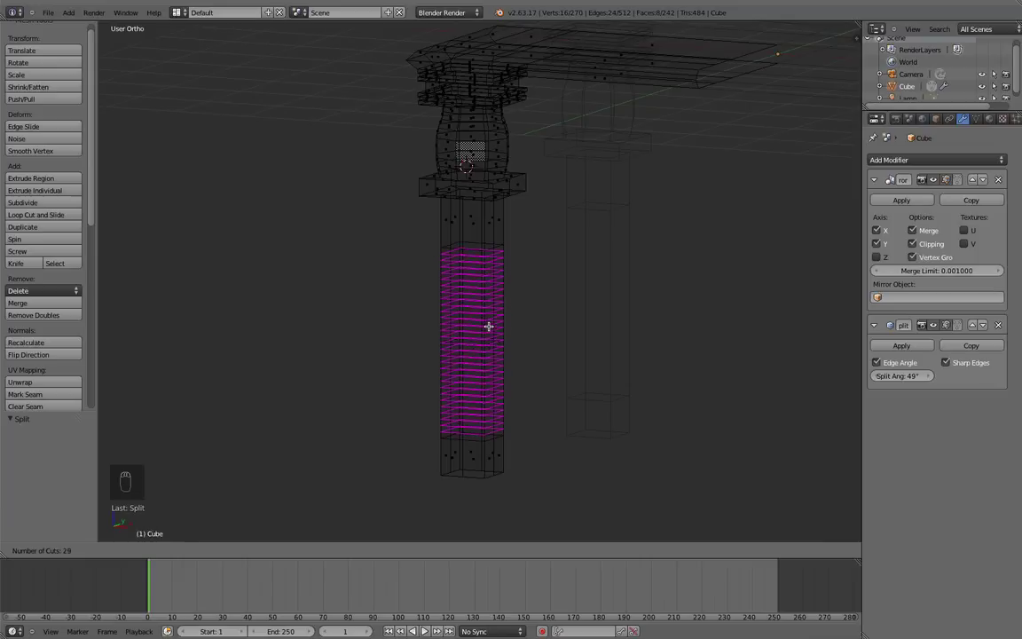
scroll(488, 326, "up", 2)
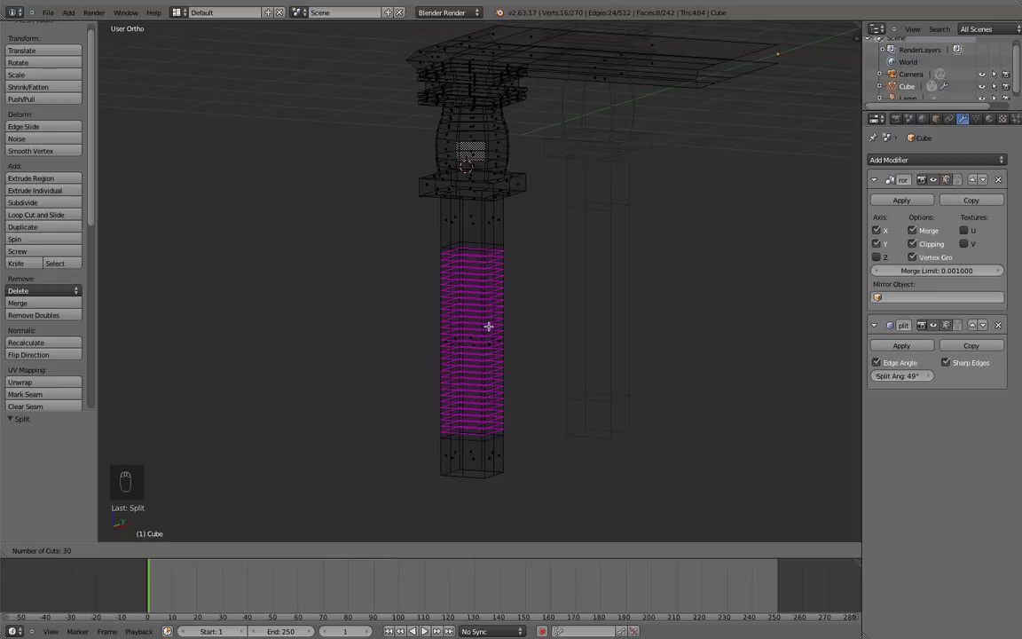
scroll(488, 326, "up", 6)
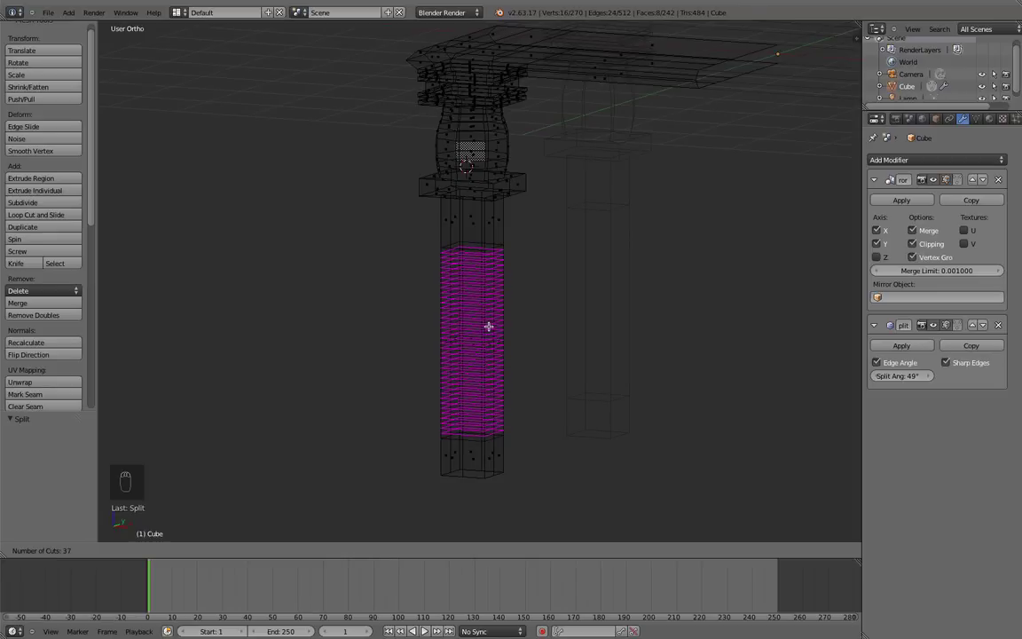
left_click(487, 326)
right_click(538, 342)
key("a")
Step: Select one edge of the divided middle section and extend the selection to all its linked geometry
middle_click_drag(485, 314, 524, 284)
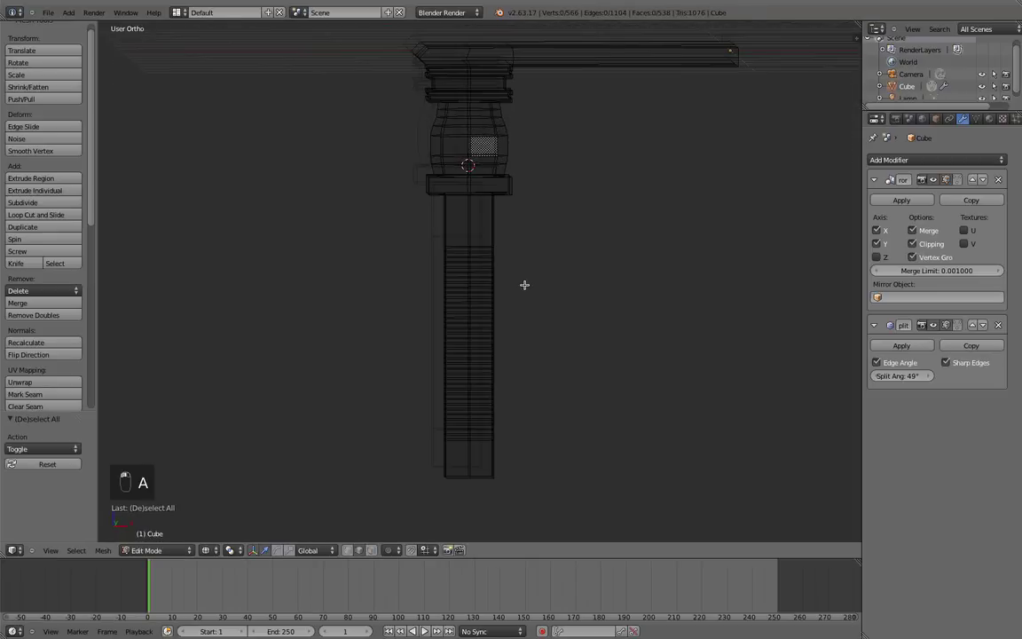
key("a")
key("a")
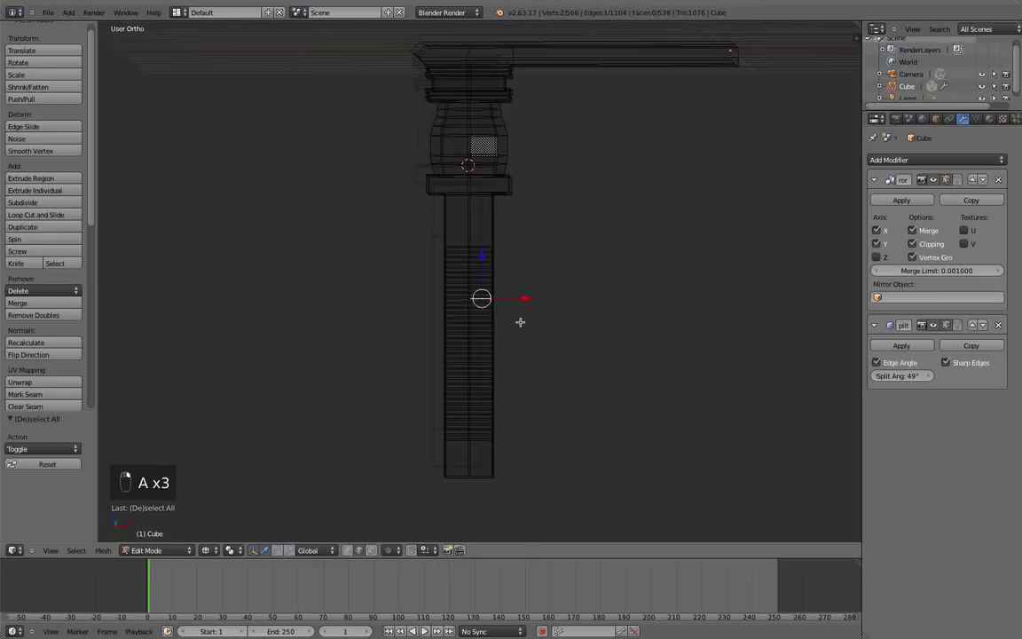
key("ctrl+l")
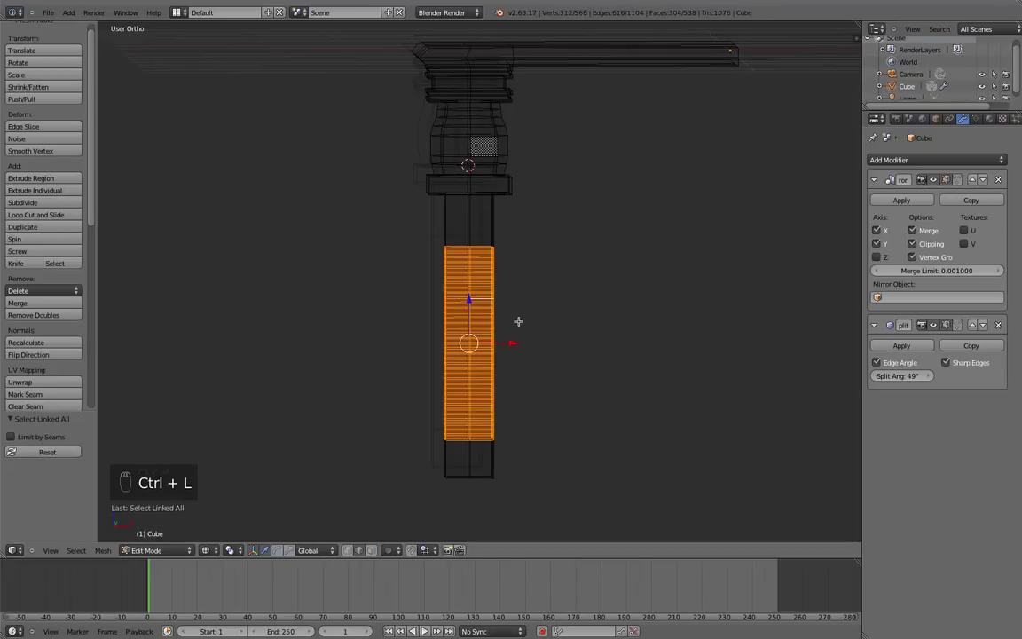
scroll(518, 322, "up", 1)
middle_click_drag(518, 322, 514, 295)
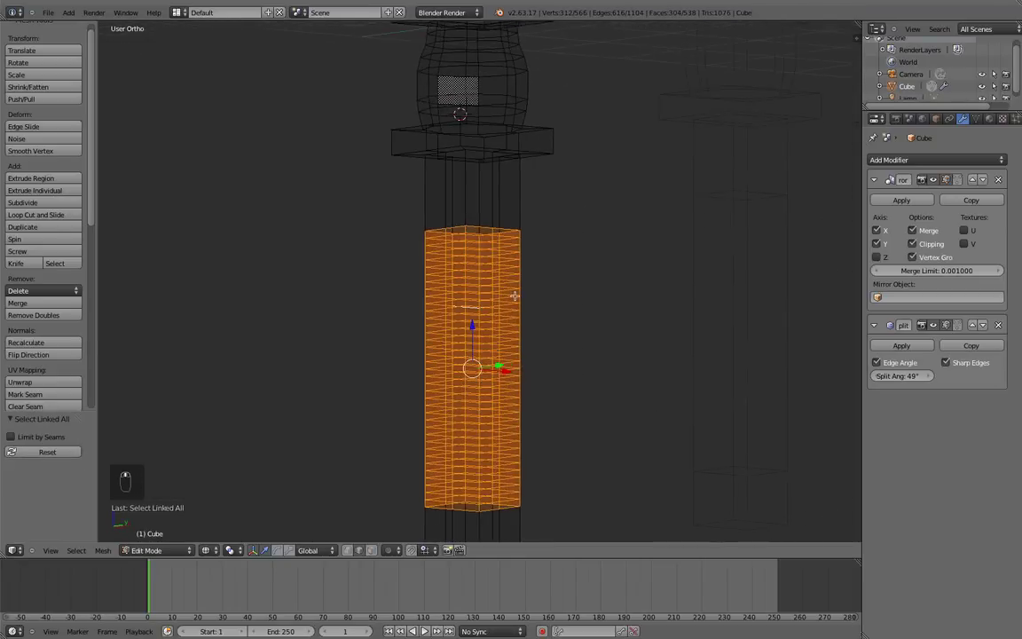
key("KP_1")
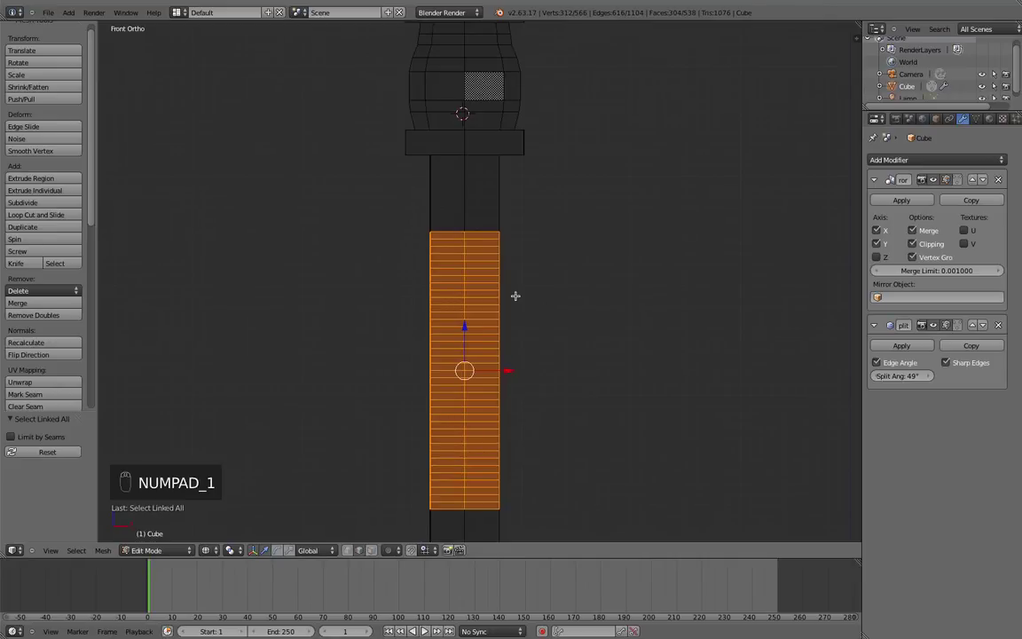
Step: Select only the top edge loop of the divided middle section in front view
right_click(445, 232, "alt")
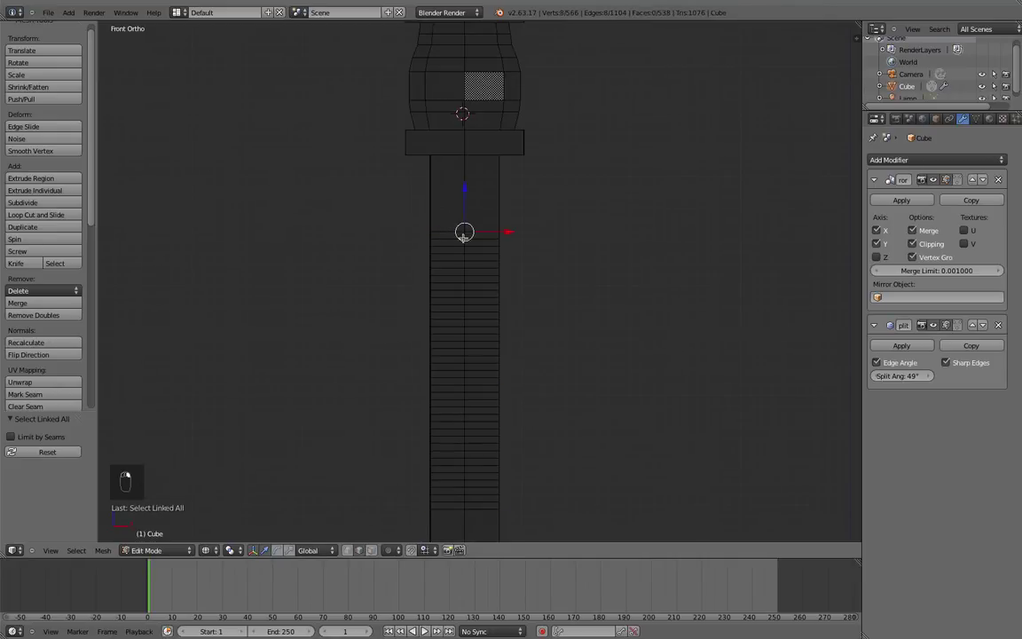
middle_click_drag(463, 234, 443, 219)
key("KP_1")
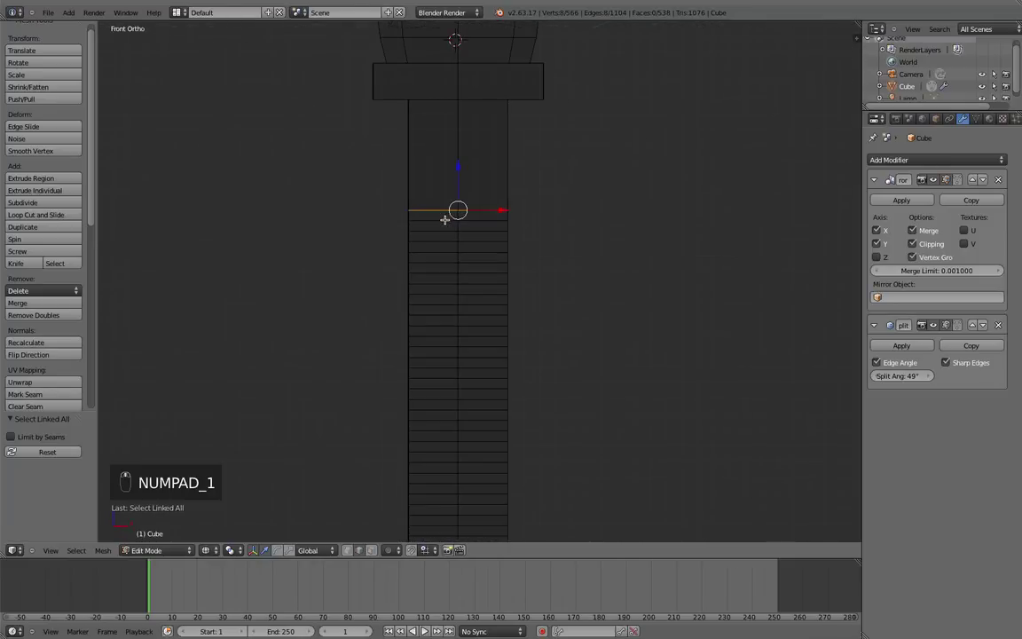
scroll(507, 222, "down", 4)
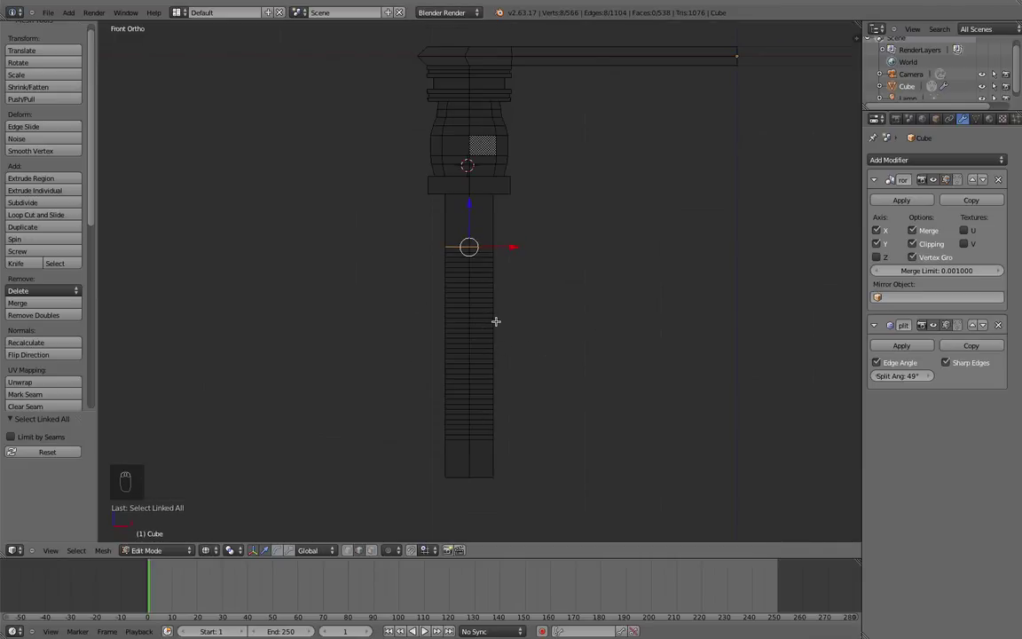
key("r")
key("x")
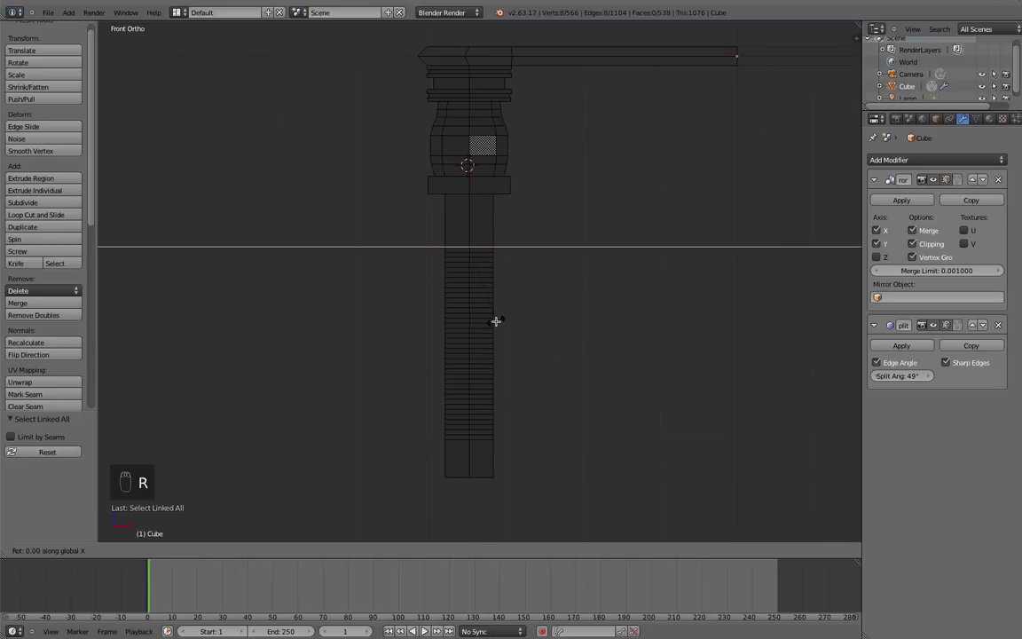
key("z")
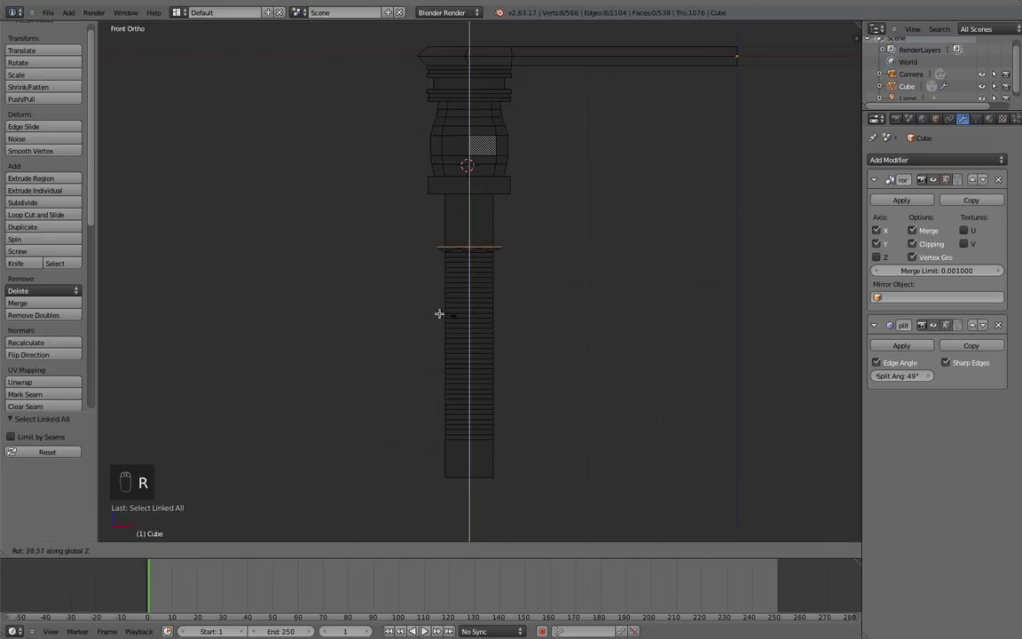
right_click(424, 307)
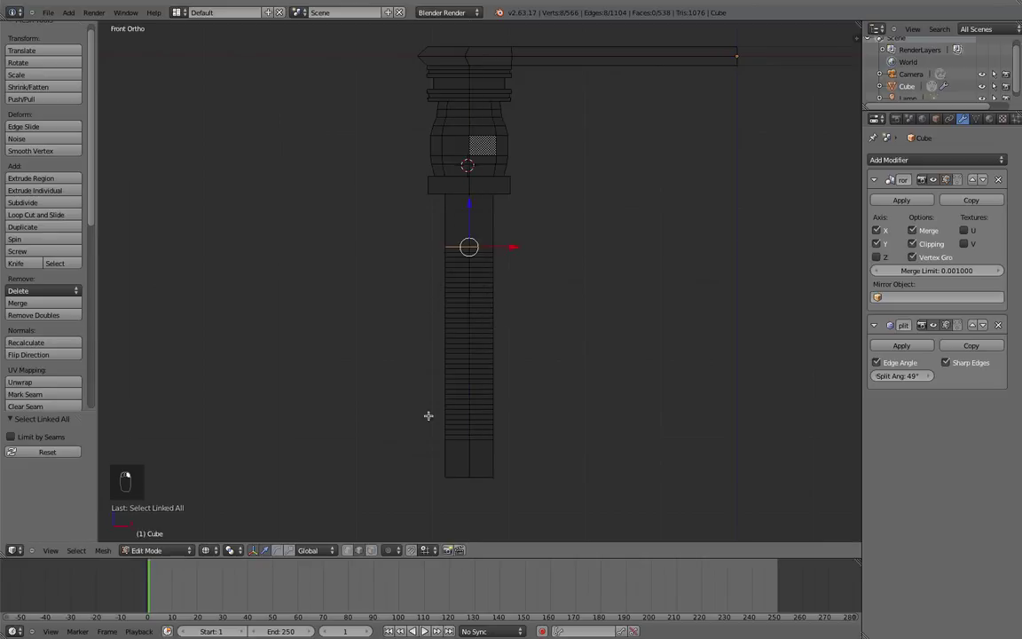
Step: Enable proportional editing and set its falloff to Linear
left_click(391, 550)
left_click(417, 525)
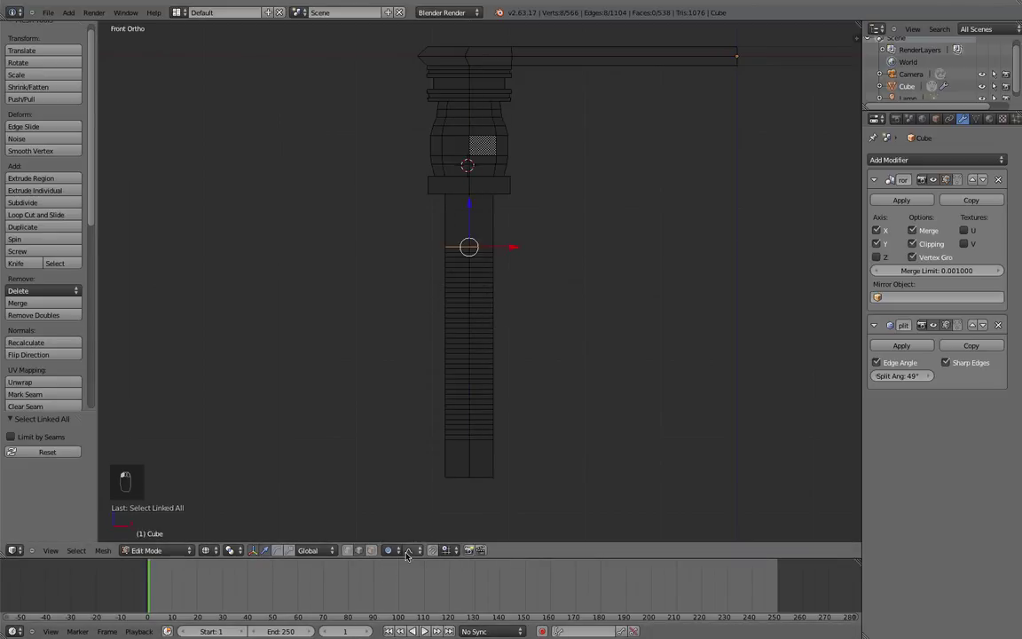
left_click(407, 550)
left_click(440, 486)
key("r")
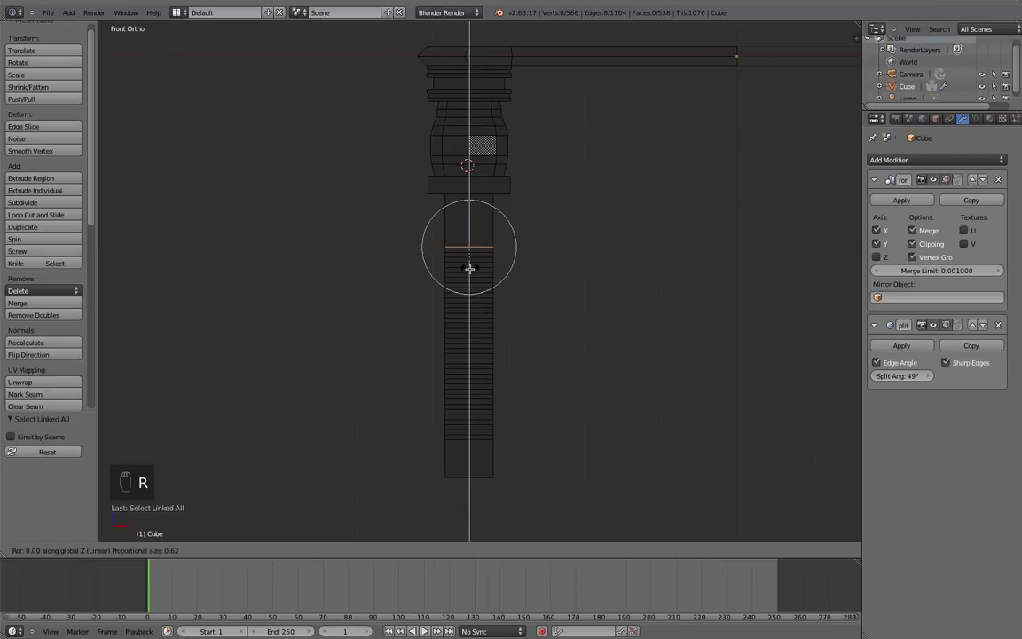
scroll(464, 268, "down", 5)
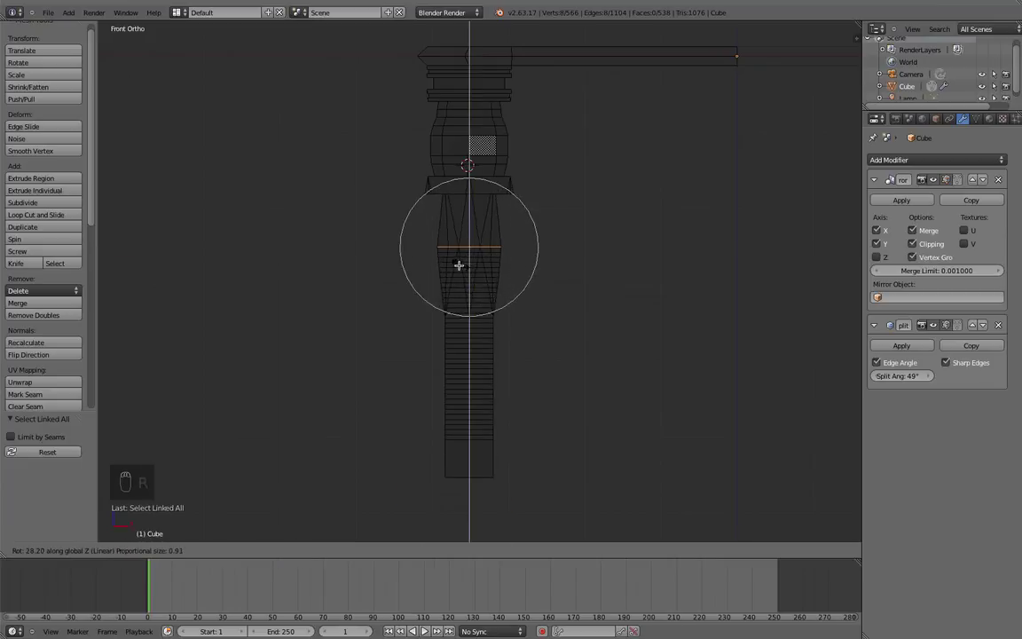
right_click(433, 456)
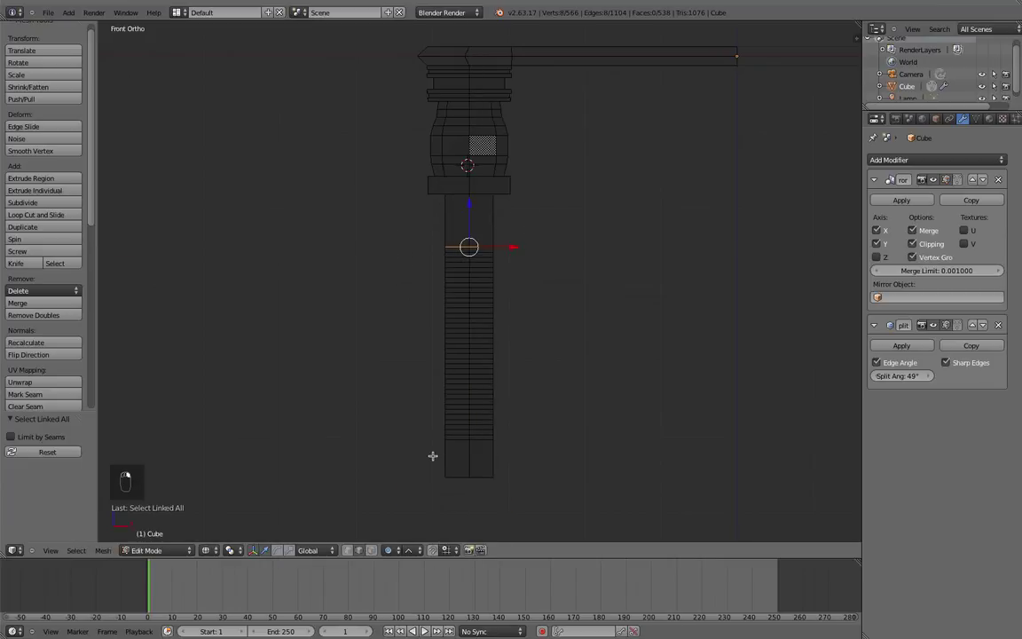
Step: Set proportional editing to Connected and twist the middle section by rotating its top loop 366.486° about Z with proportional size about 3.45
left_click(396, 549)
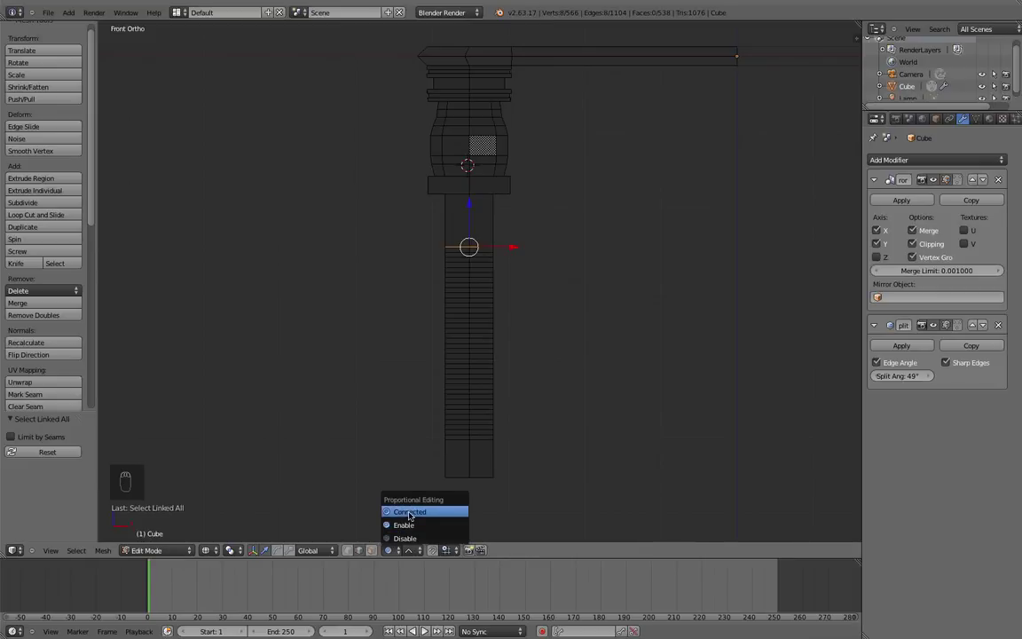
left_click(408, 513)
key("r")
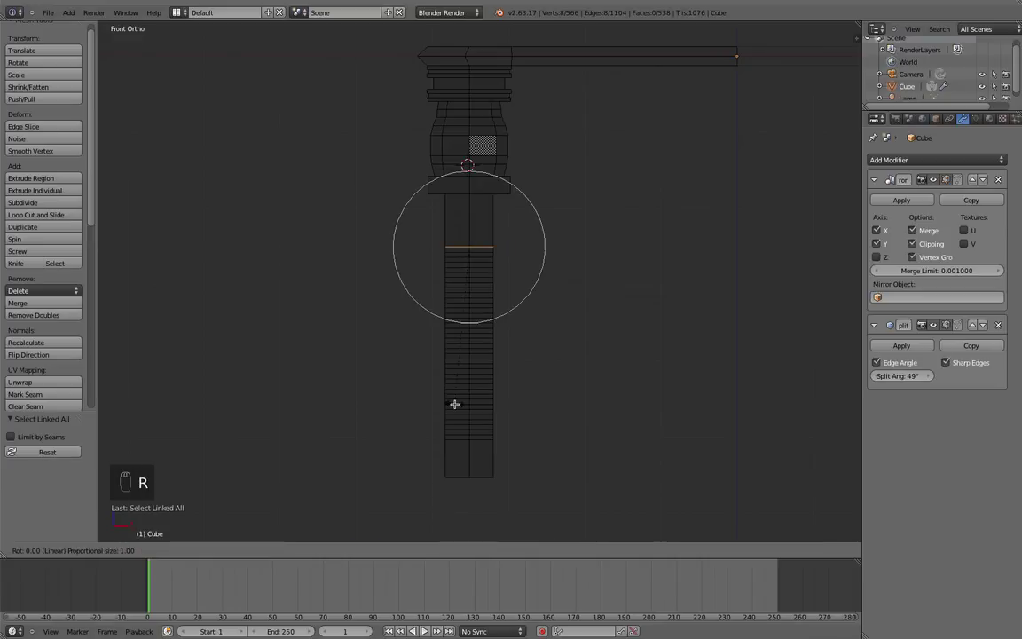
key("x")
key("z")
scroll(454, 403, "down", 12)
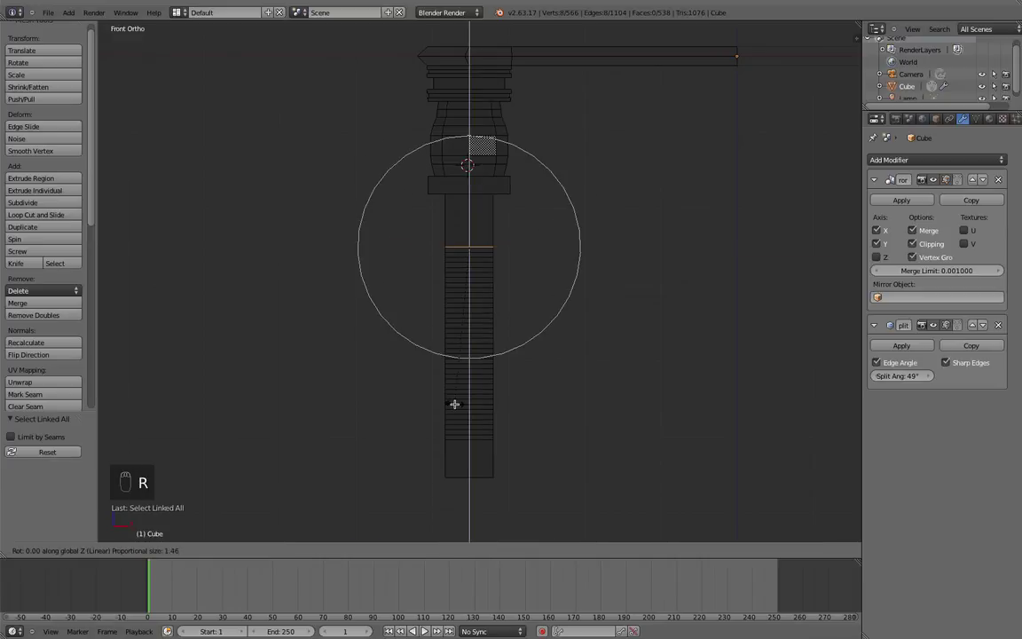
scroll(454, 403, "down", 1)
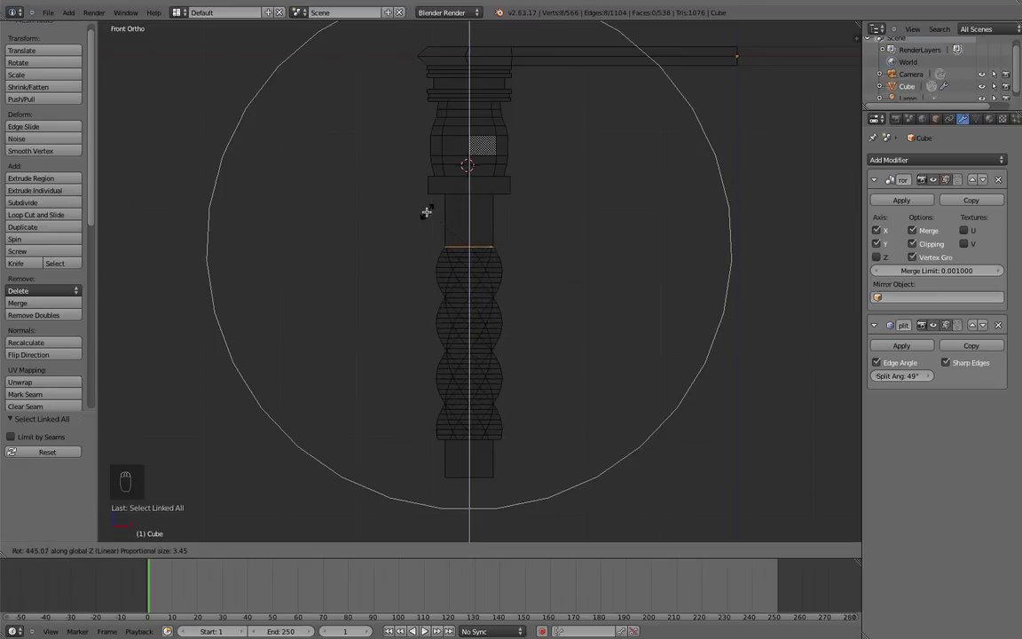
left_click(427, 280)
Step: Examine the twisted section in solid shading and the joint where its base meets the square end block
key("z")
middle_click_drag(413, 247, 425, 301)
scroll(476, 322, "up", 3)
scroll(479, 308, "up", 2)
scroll(477, 296, "up", 1)
scroll(477, 296, "up", 1)
middle_click_drag(618, 320, 523, 516)
scroll(522, 510, "down", 4)
scroll(508, 417, "up", 4)
middle_click_drag(510, 472, 474, 297, "shift")
scroll(533, 143, "up", 1)
scroll(474, 297, "up", 4)
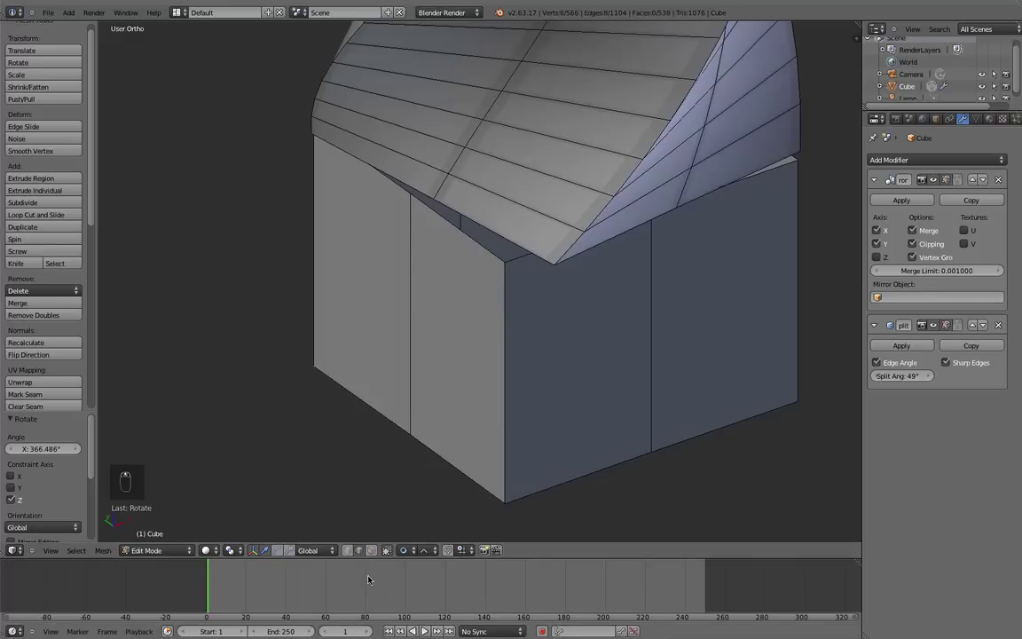
Step: Merge the twisted section's bottom corner vertex into the adjacent top corner of the leg's square base block using At Last
scroll(477, 217, "down", 3)
middle_click_drag(488, 165, 657, 368, "shift")
scroll(524, 285, "up", 2)
scroll(668, 351, "down", 3)
scroll(452, 370, "down", 1)
mouse_move(486, 369)
middle_mouse_down()
mouse_move(446, 363)
mouse_move(504, 339)
mouse_move(496, 354)
middle_mouse_up()
scroll(504, 340, "up", 4)
middle_click_drag(444, 390, 512, 307)
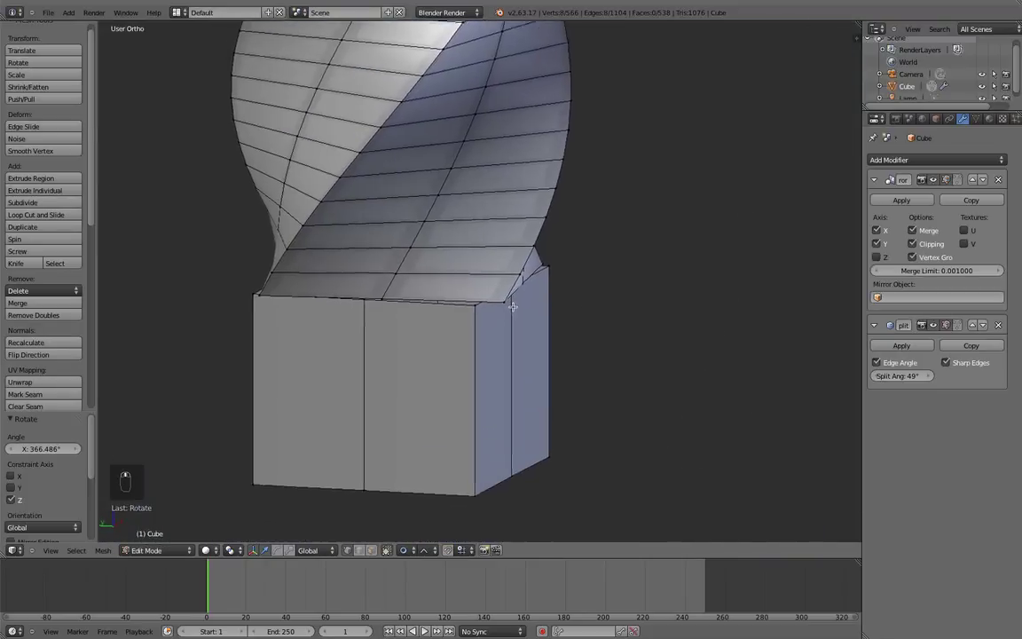
scroll(520, 309, "up", 3)
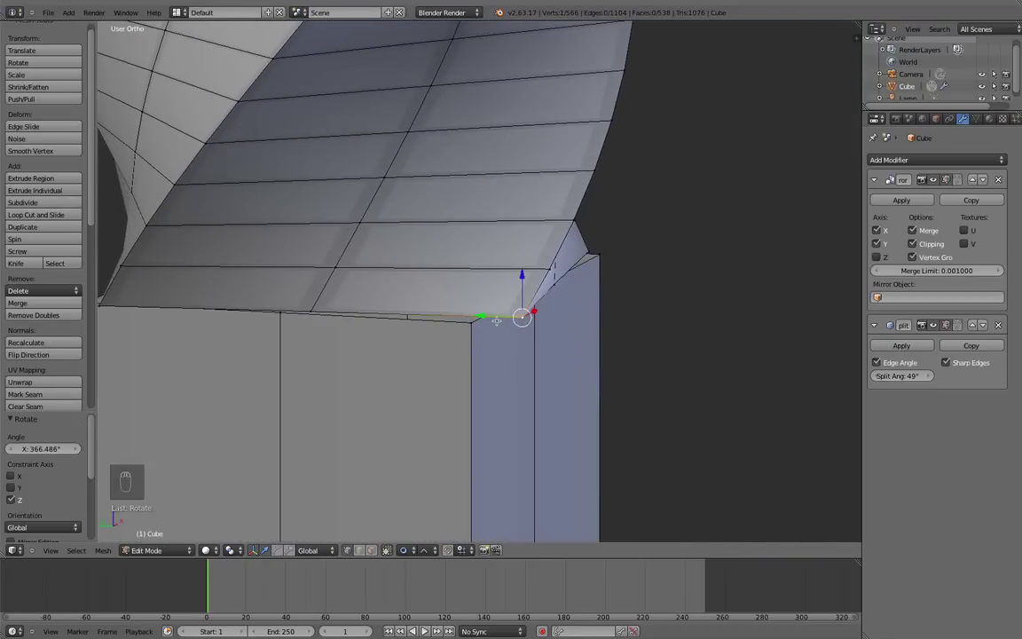
right_click(471, 325, "shift")
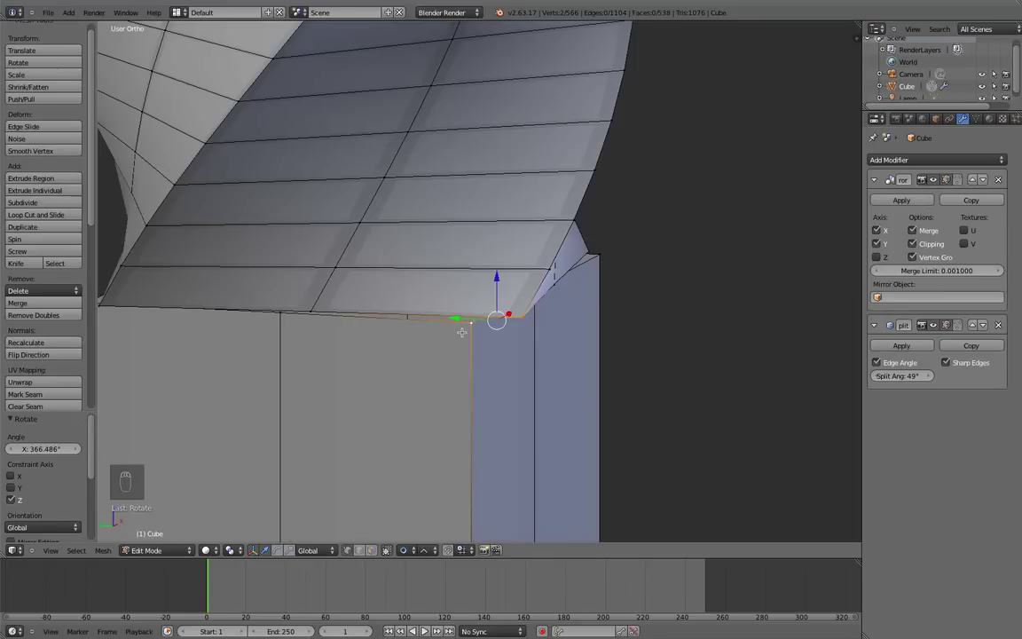
key("w")
key("w")
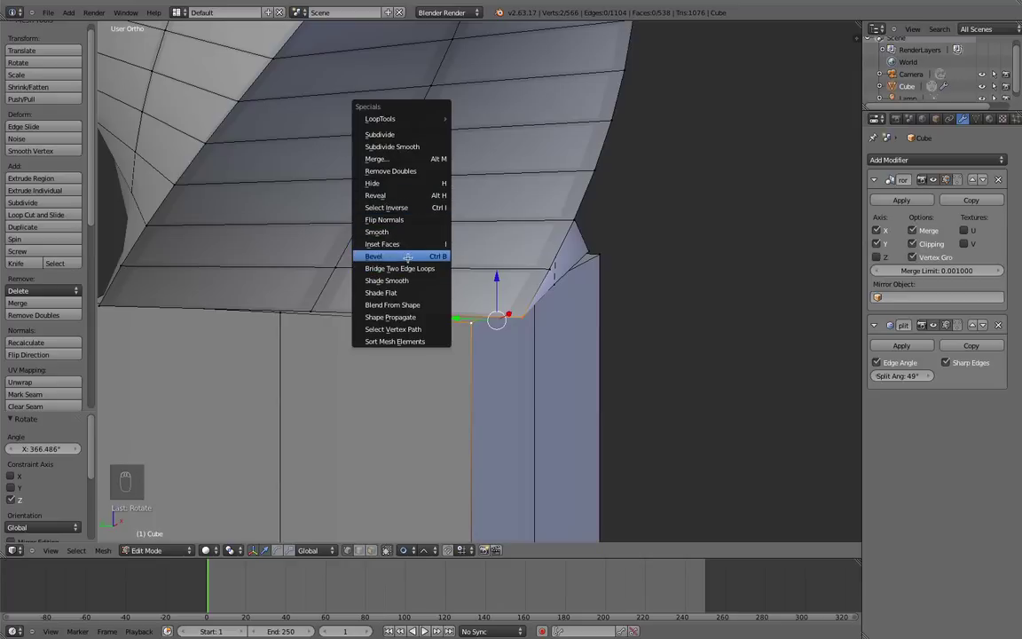
left_click(413, 158)
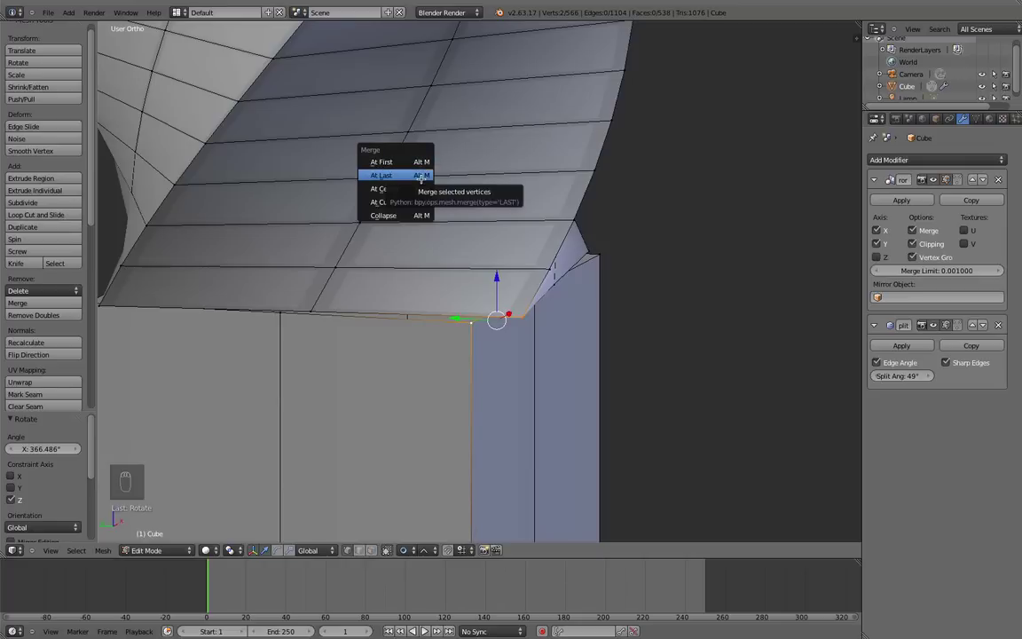
left_click(420, 176)
Step: Merge the second bottom corner vertex of the twist into its matching base block corner, using At Last
scroll(337, 326, "down", 8)
scroll(328, 336, "up", 2)
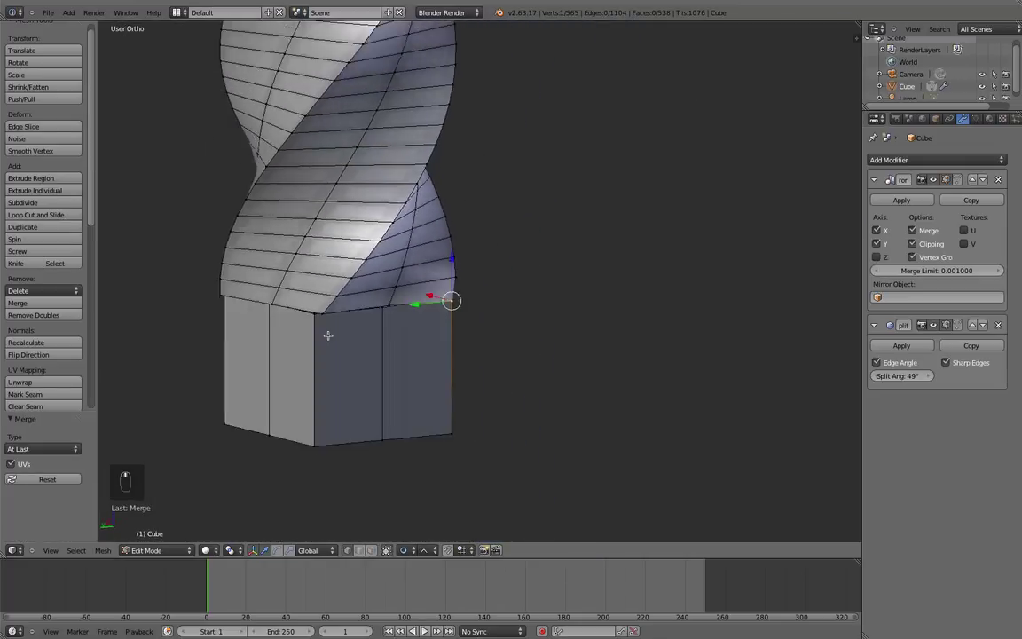
scroll(360, 328, "up", 6)
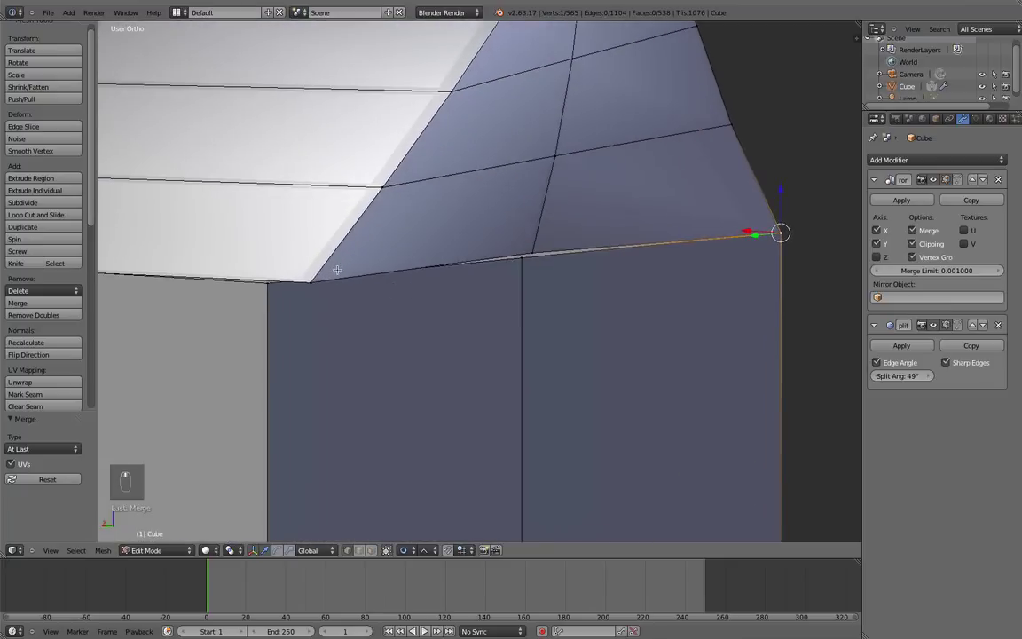
right_click(311, 282)
key("w")
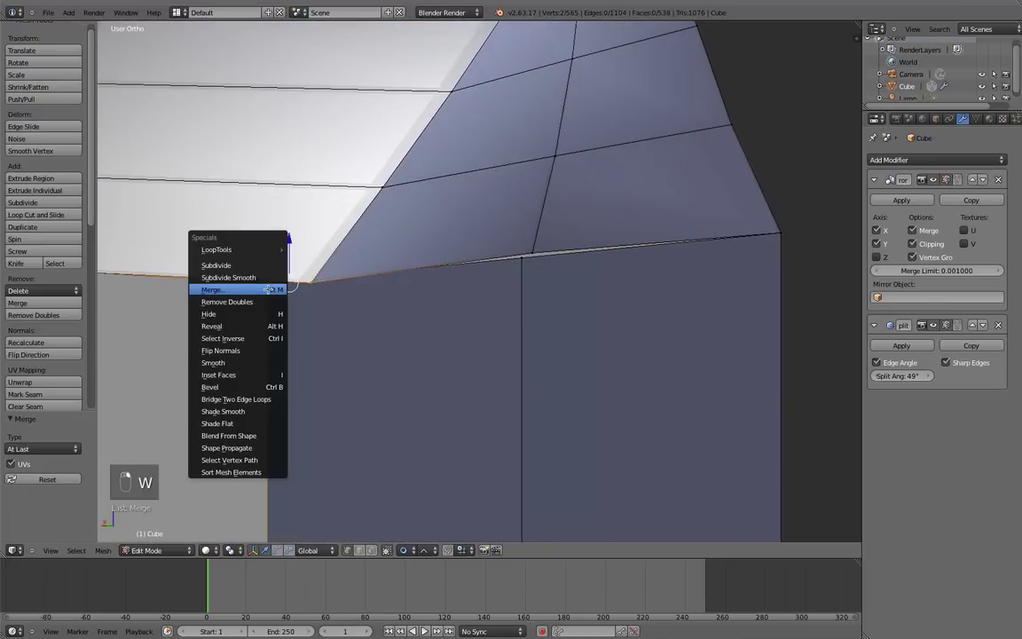
left_click(269, 289)
left_click(271, 291)
Step: Merge the third corner vertex of the twist's bottom edge into the base block corner beside it, at the last selected
scroll(271, 291, "down", 5)
middle_click_drag(269, 293, 371, 263)
scroll(396, 272, "up", 5)
scroll(470, 310, "up", 3)
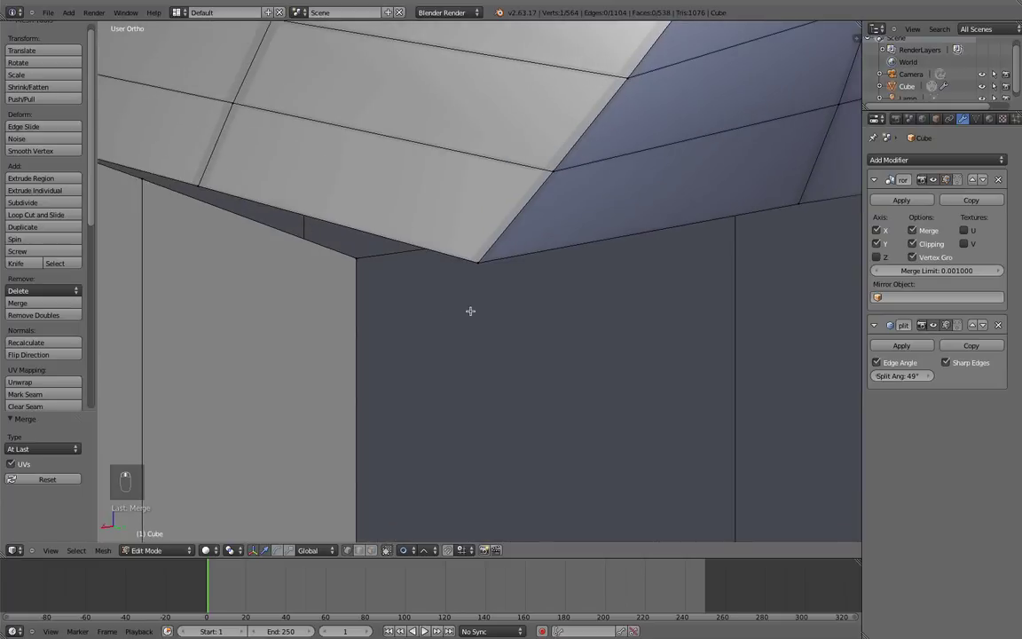
right_click(473, 259)
right_click(366, 254, "shift")
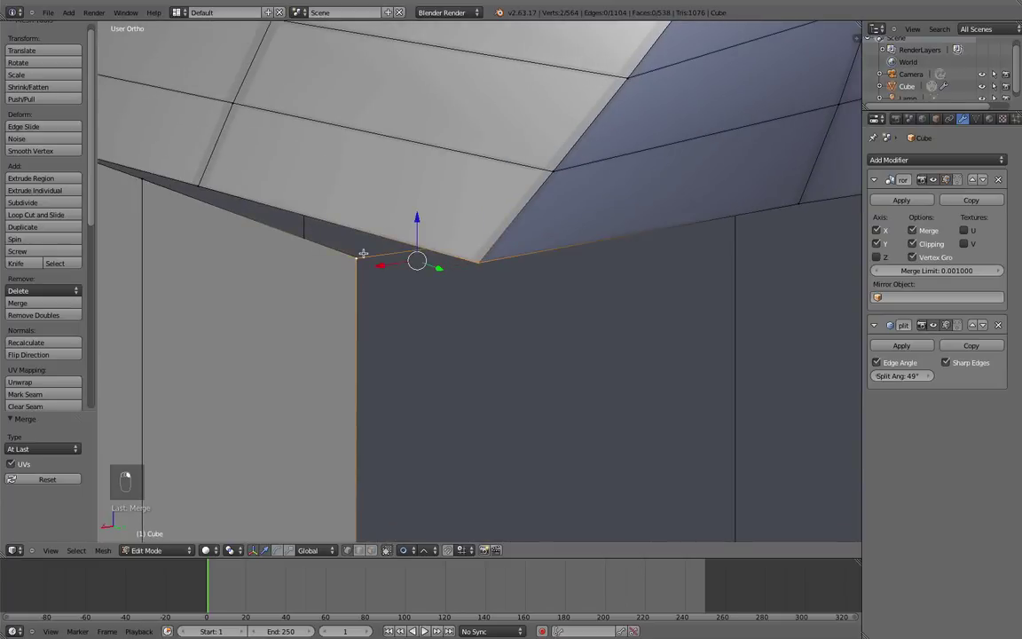
key("w")
left_click(321, 256)
left_click(345, 254)
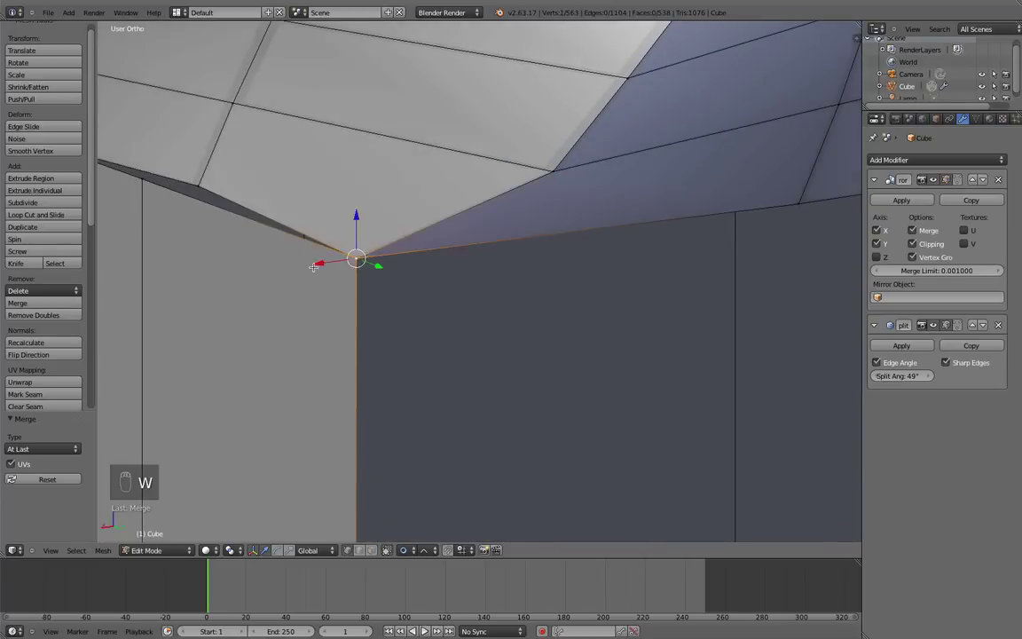
Step: Merge the twist's mid-edge vertex into the middle vertex of the adjoining base block side, at the last selected
scroll(312, 267, "down", 4)
middle_click_drag(312, 267, 371, 274)
middle_click_drag(472, 263, 425, 254)
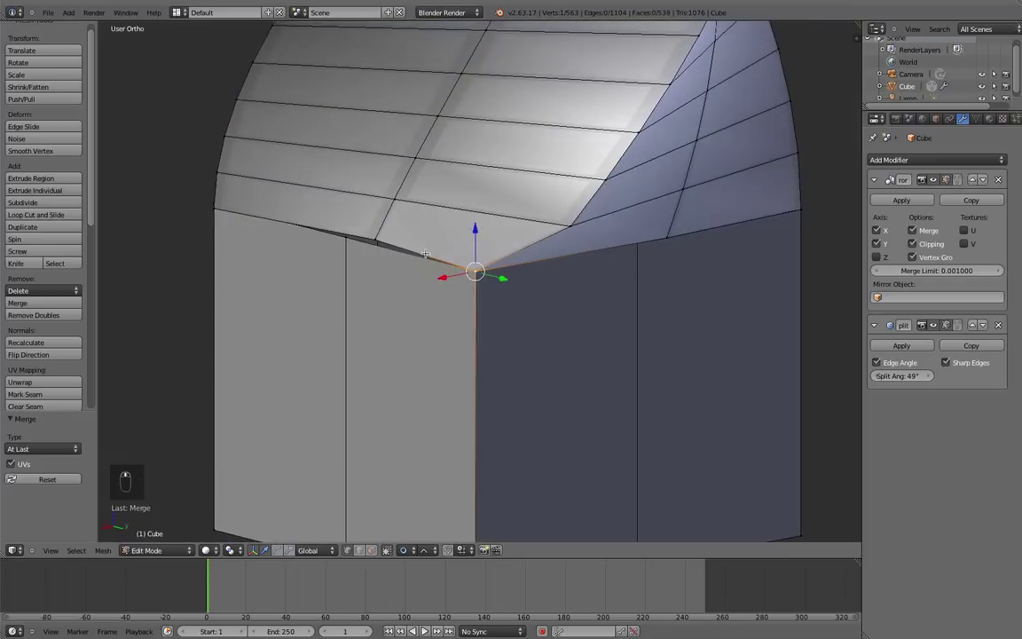
right_click(372, 233)
right_click(346, 237, "shift")
key("w")
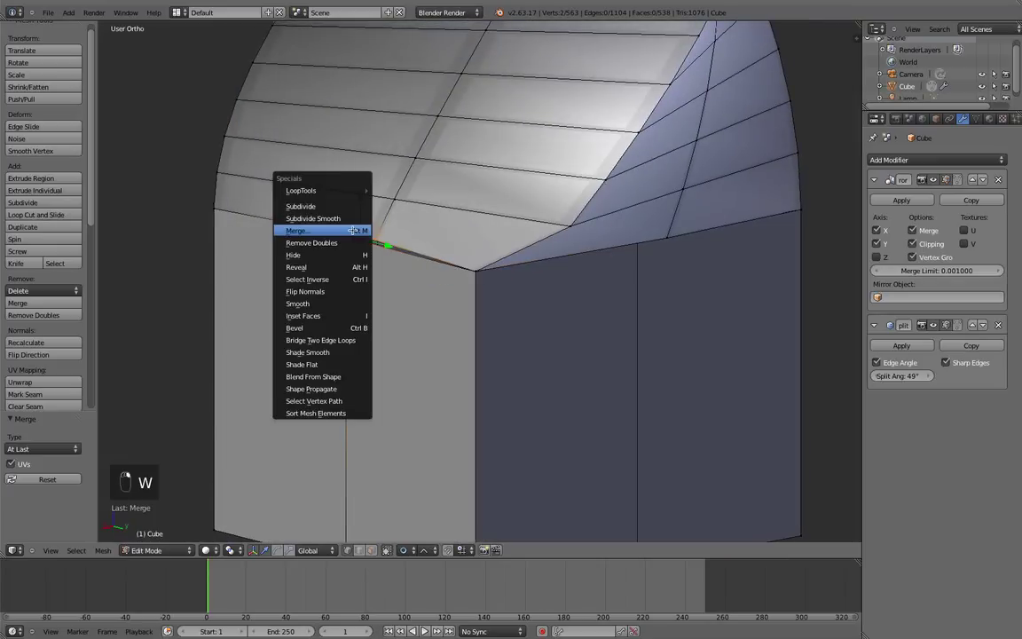
left_click(341, 229)
left_click(351, 231)
Step: Merge the twist's mid-edge vertex into the middle top vertex of a second base block side, using At Last
scroll(516, 247, "down", 1)
middle_click_drag(520, 250, 604, 116)
scroll(488, 224, "up", 2)
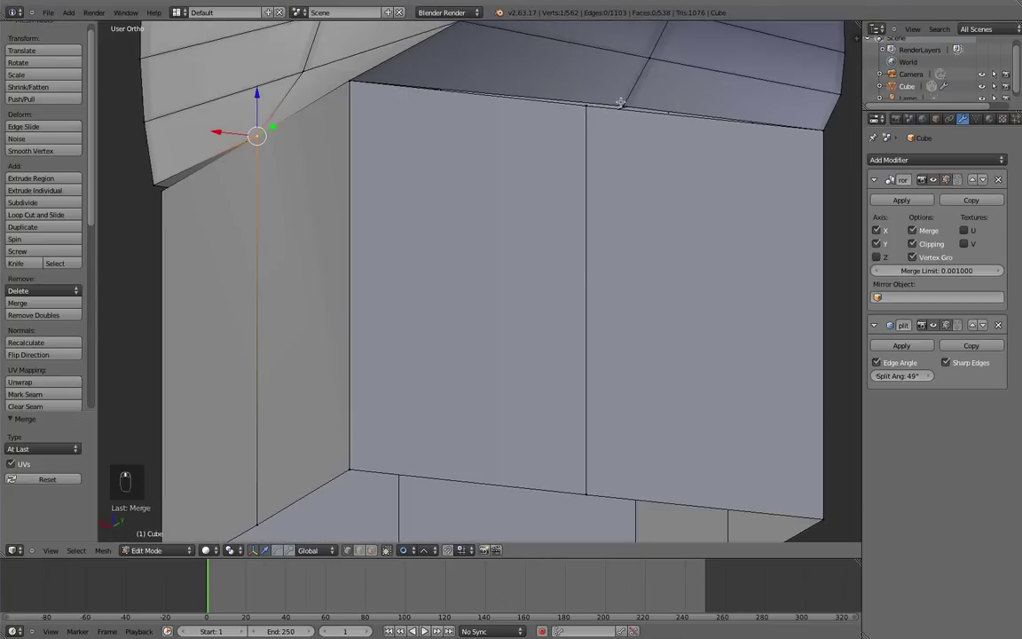
right_click(623, 106)
key("w")
left_click(585, 108)
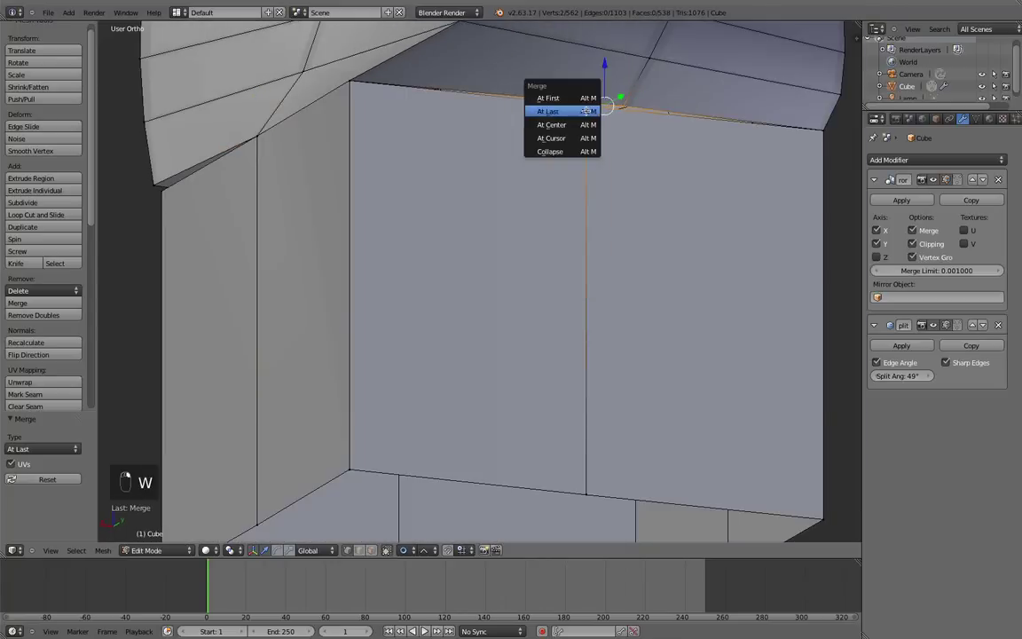
left_click(586, 106)
Step: Merge the remaining fourth corner vertex of the twist into its base block corner, using At Last
middle_click_drag(585, 105, 610, 190)
scroll(496, 244, "up", 1)
middle_click_drag(463, 253, 485, 259)
scroll(481, 292, "up", 2)
right_click(482, 306)
right_click(454, 302, "shift")
key("w")
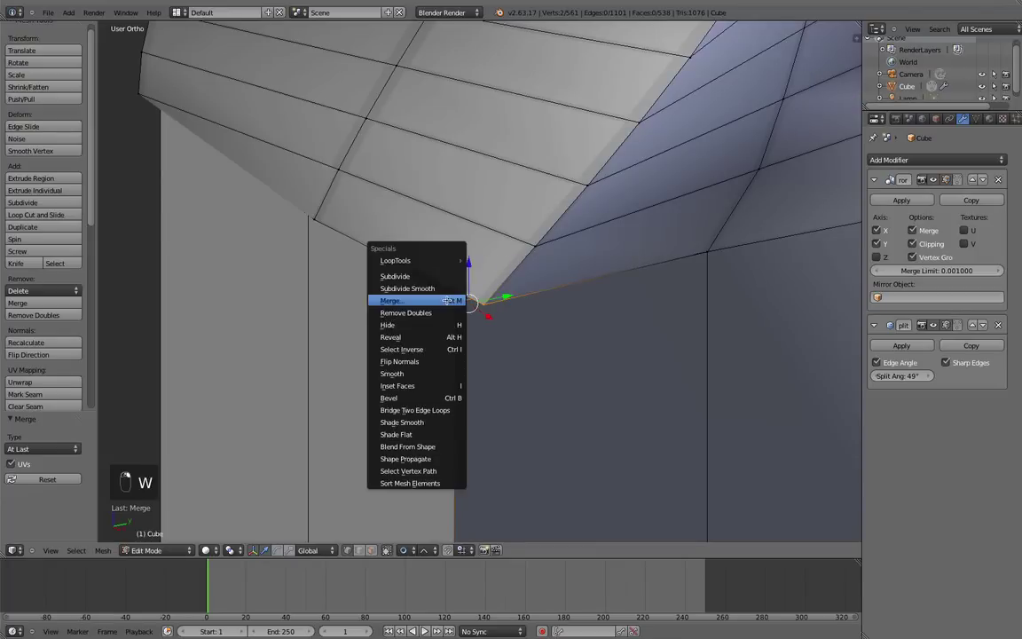
left_click(426, 296)
left_click(425, 297)
Step: Merge the middle vertices of the twist and the third base block side along their joint, using At Last
scroll(374, 304, "down", 1)
middle_click_drag(375, 304, 462, 359)
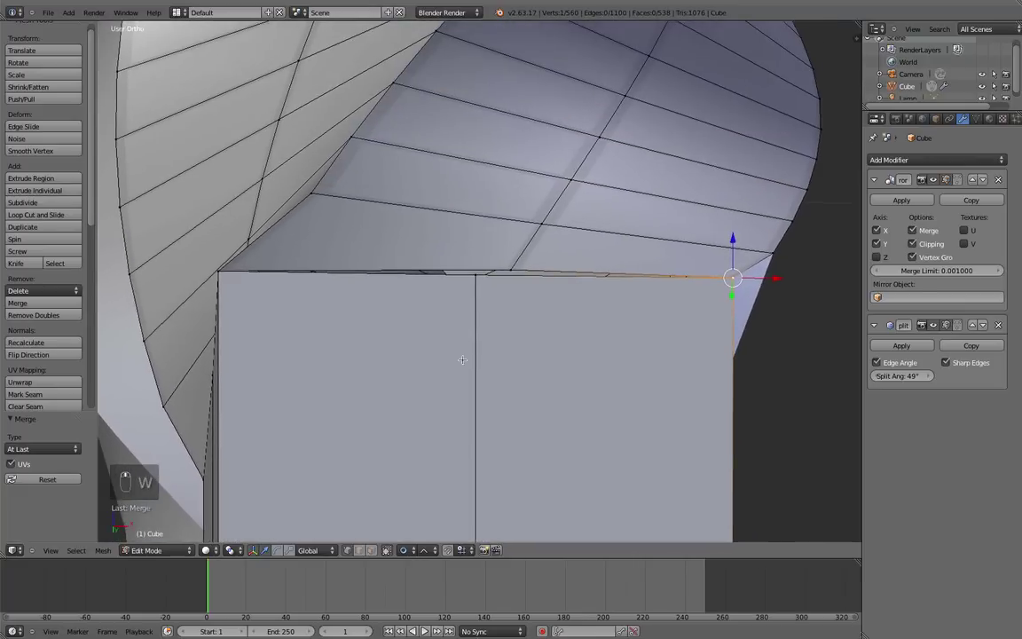
right_click(510, 268)
right_click(479, 273, "shift")
key("w")
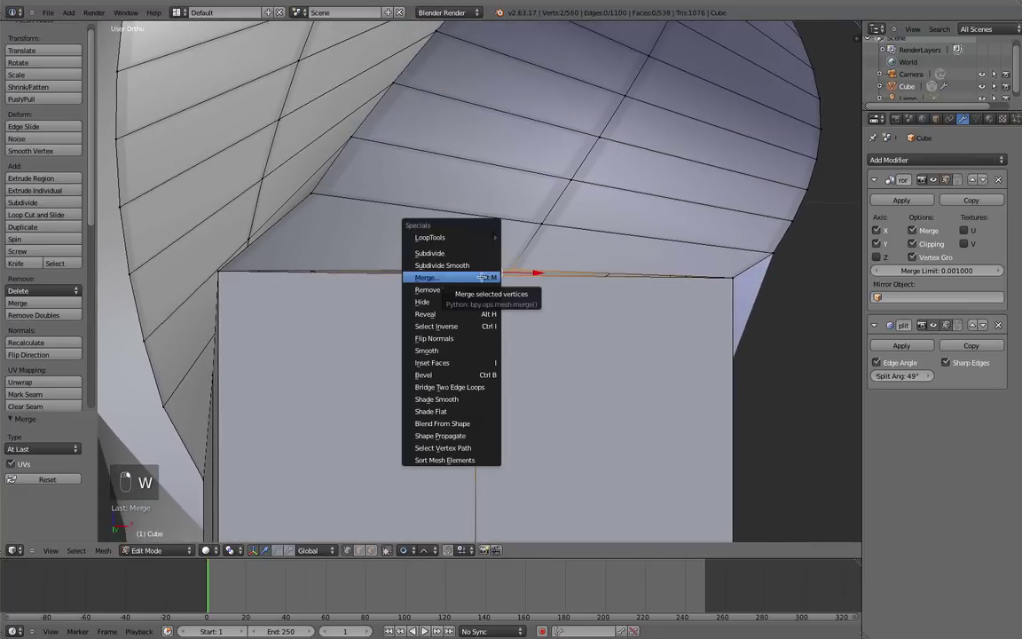
left_click(483, 277)
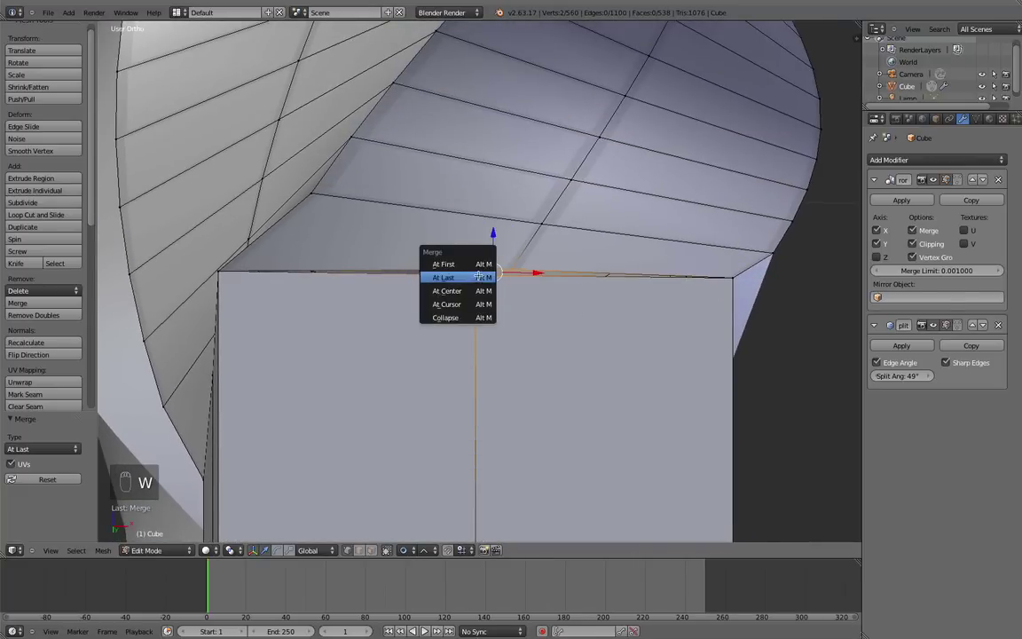
left_click(479, 276)
Step: Close the last gap at the base by merging the twist's mid-edge vertex into the fourth side's middle vertex, using At Last
scroll(449, 283, "down", 2)
middle_click_drag(431, 282, 509, 335)
scroll(509, 336, "up", 1)
middle_click_drag(426, 351, 400, 366)
right_click(480, 379)
scroll(482, 381, "up", 4)
scroll(482, 382, "down", 4)
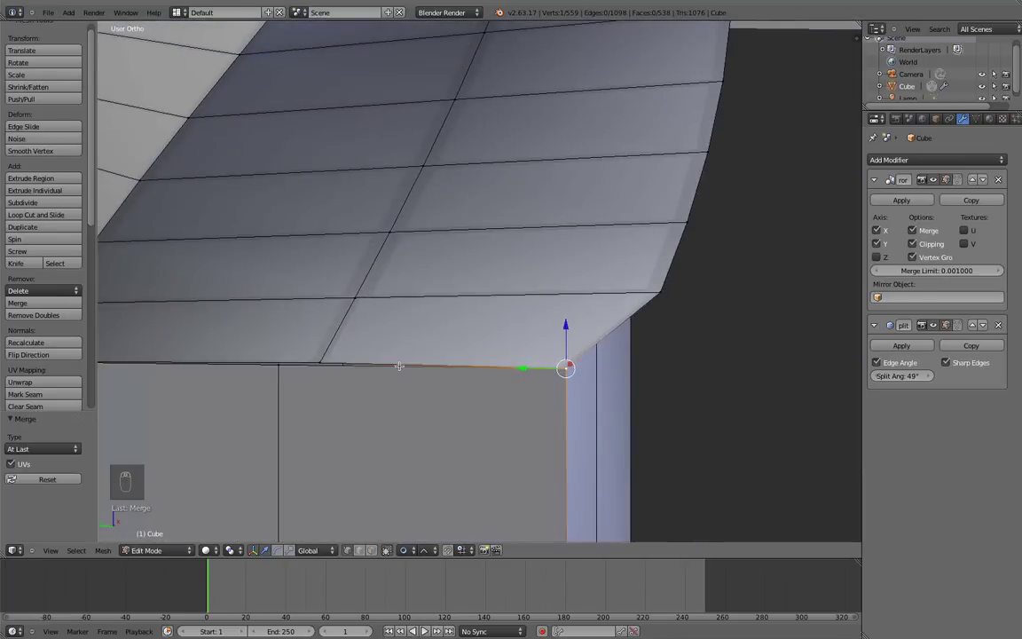
right_click(321, 365)
key("w")
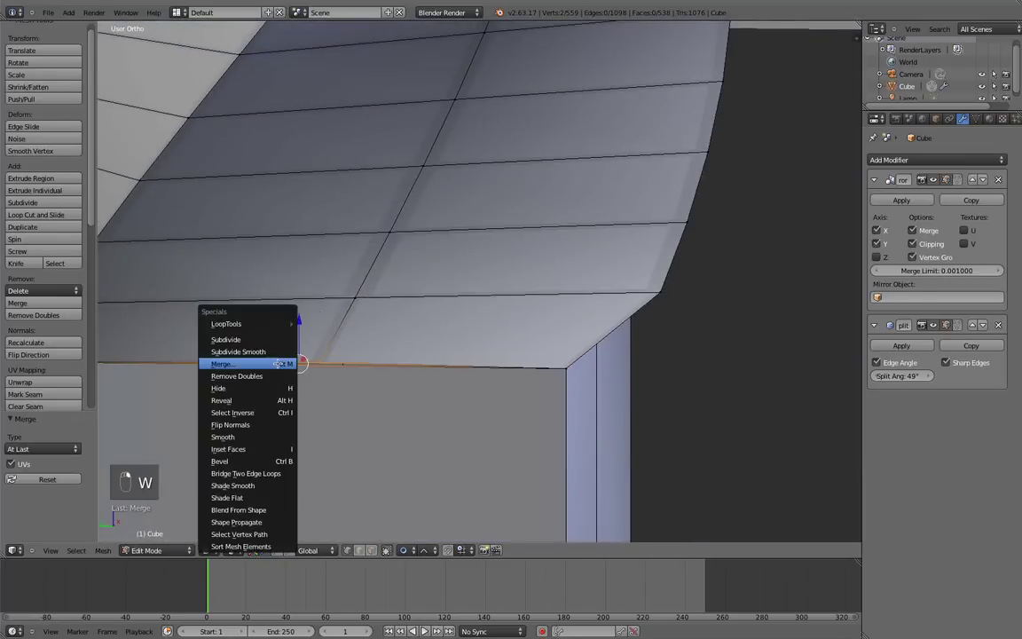
left_click(278, 362)
left_click(278, 363)
Step: Inspect the merged base joint and the joint at the upper end of the twist in Object Mode
middle_click_drag(278, 363, 285, 307)
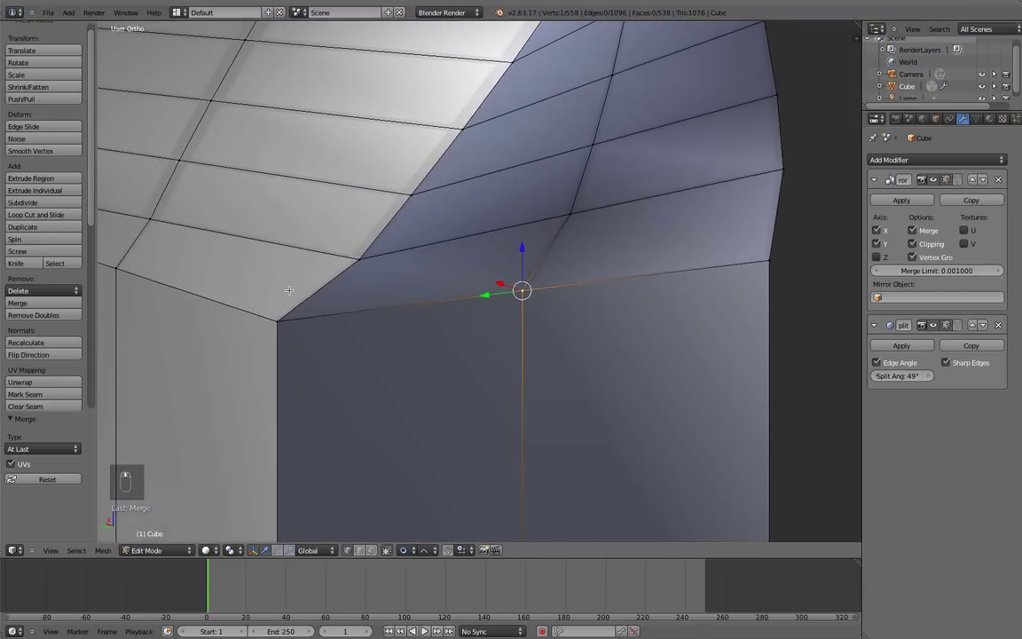
scroll(289, 290, "down", 4)
key("Tab")
scroll(470, 224, "down", 2)
middle_click_drag(483, 223, 372, 237)
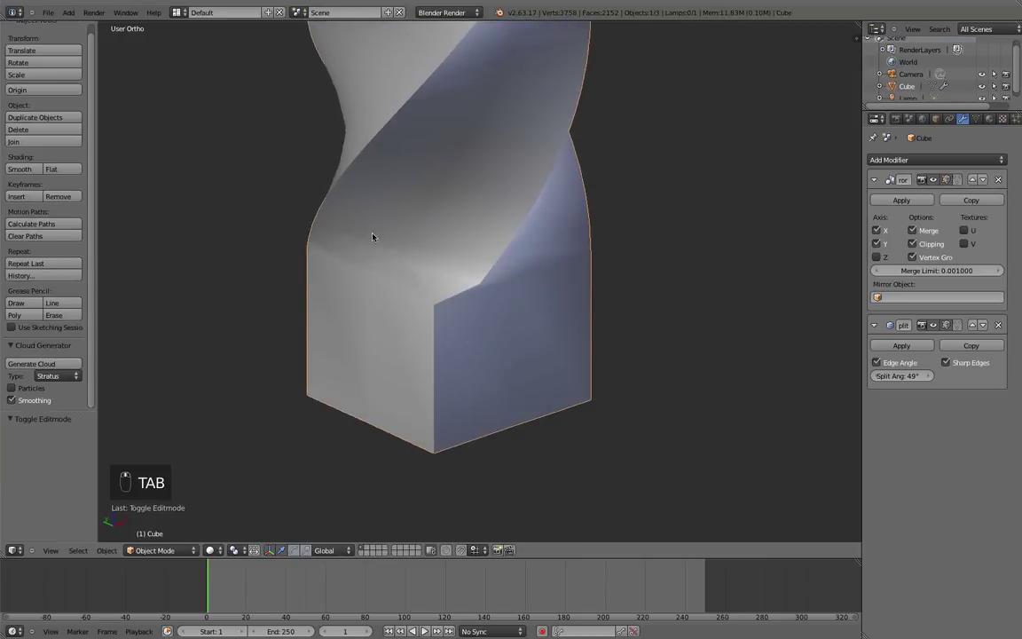
scroll(511, 186, "down", 7)
middle_click_drag(511, 186, 443, 182)
middle_click_drag(443, 183, 425, 298, "shift")
scroll(426, 356, "up", 1)
scroll(471, 195, "up", 1)
scroll(426, 298, "up", 4)
scroll(438, 349, "up", 4)
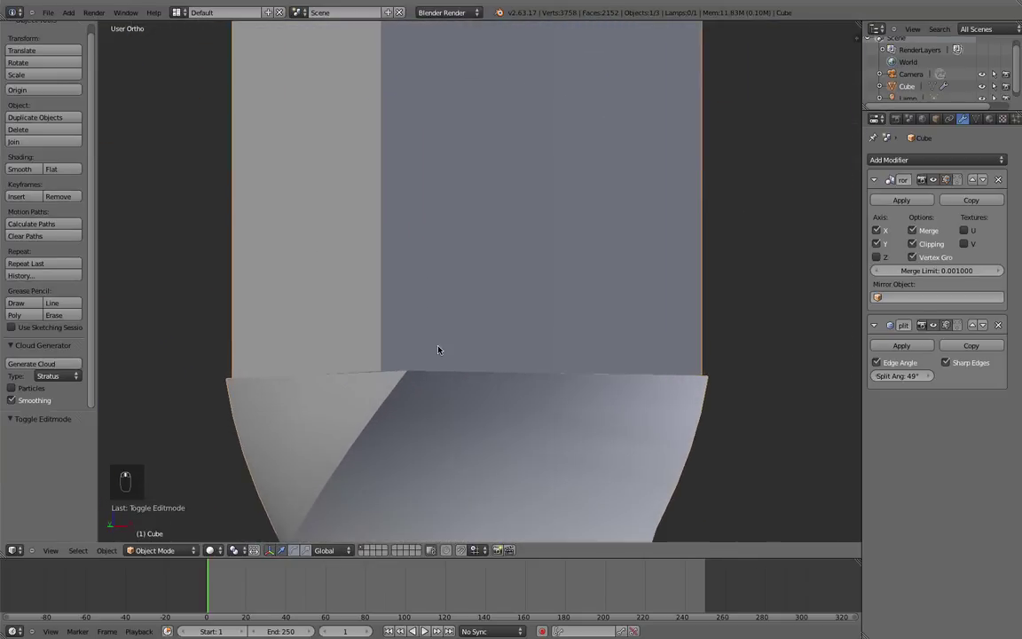
Step: Remove doubles across the whole mesh in Edit Mode, raising the merge distance past 0.0201 to weld the twist's upper joint
key("Tab")
mouse_move(419, 393)
middle_mouse_down()
mouse_move(416, 369)
mouse_move(404, 399)
middle_mouse_up()
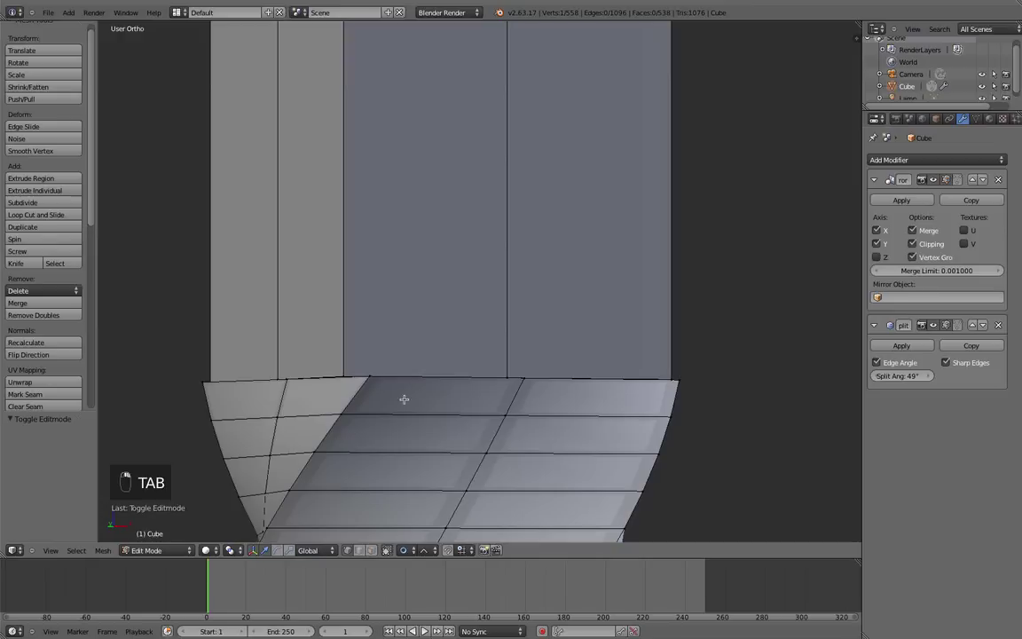
middle_click_drag(334, 367, 329, 385)
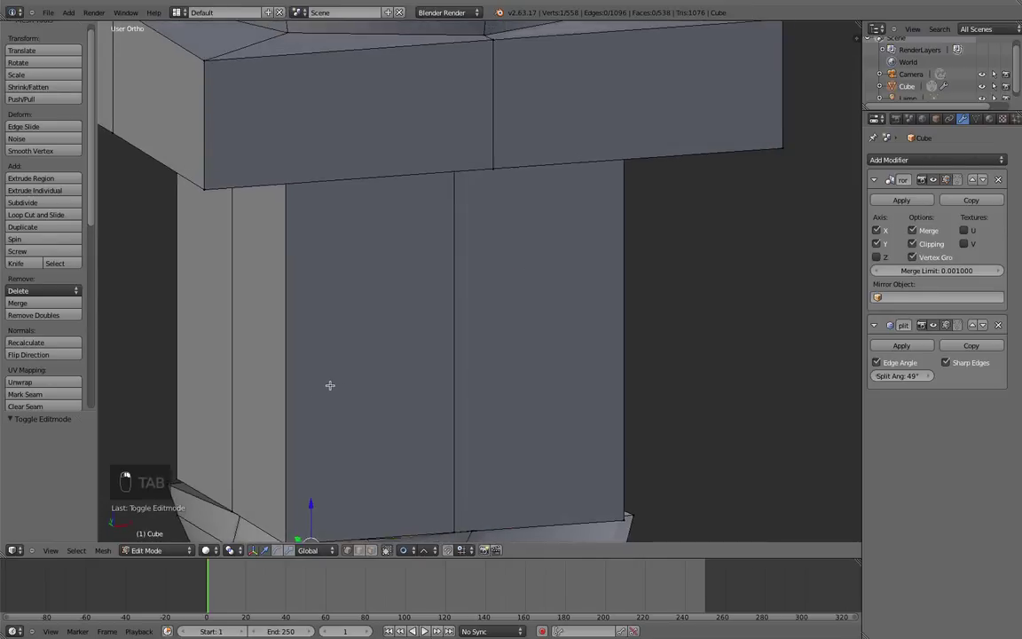
scroll(331, 385, "down", 2)
key("a")
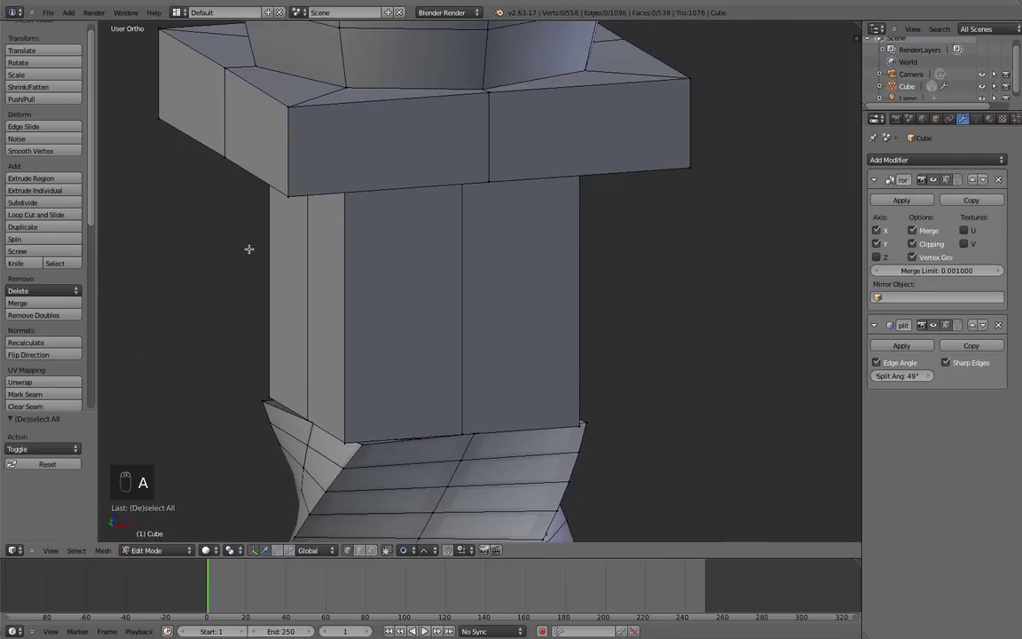
key("a")
key("w")
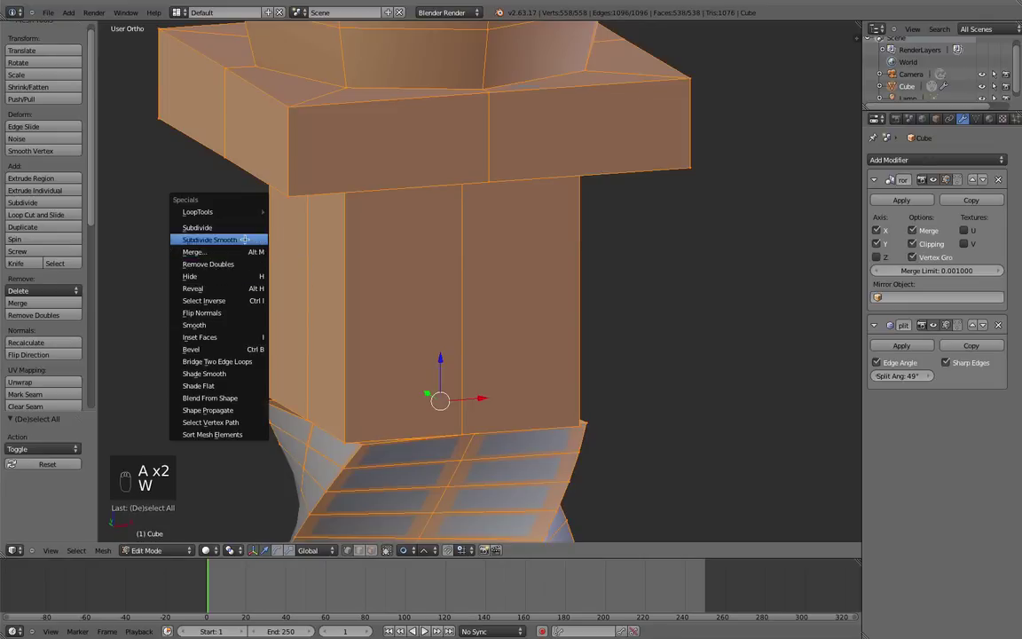
left_click(239, 263)
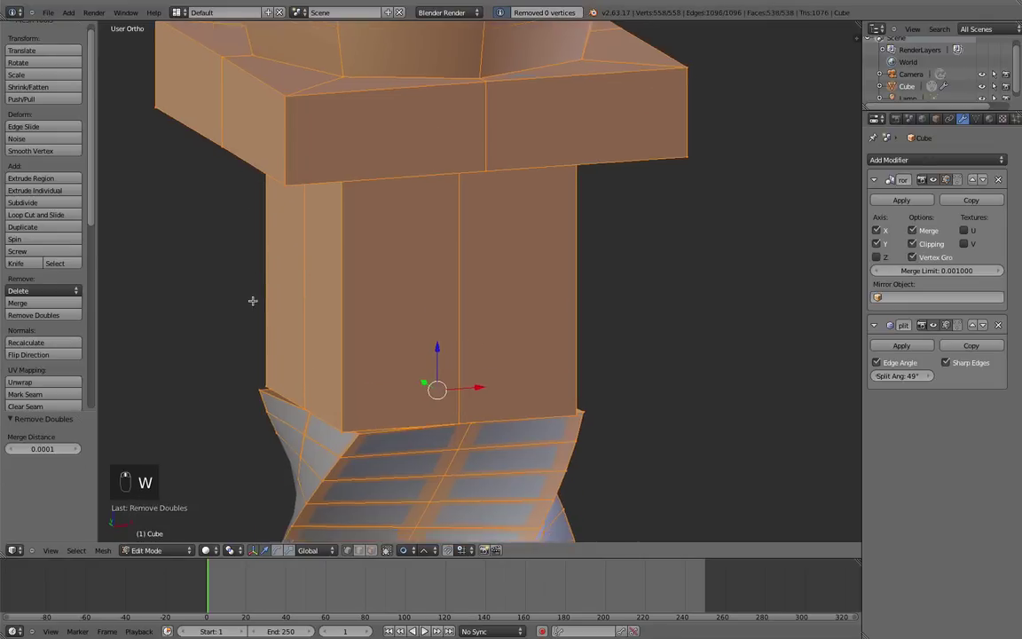
middle_click_drag(251, 299, 259, 223, "shift")
left_click(70, 449)
left_click(70, 448)
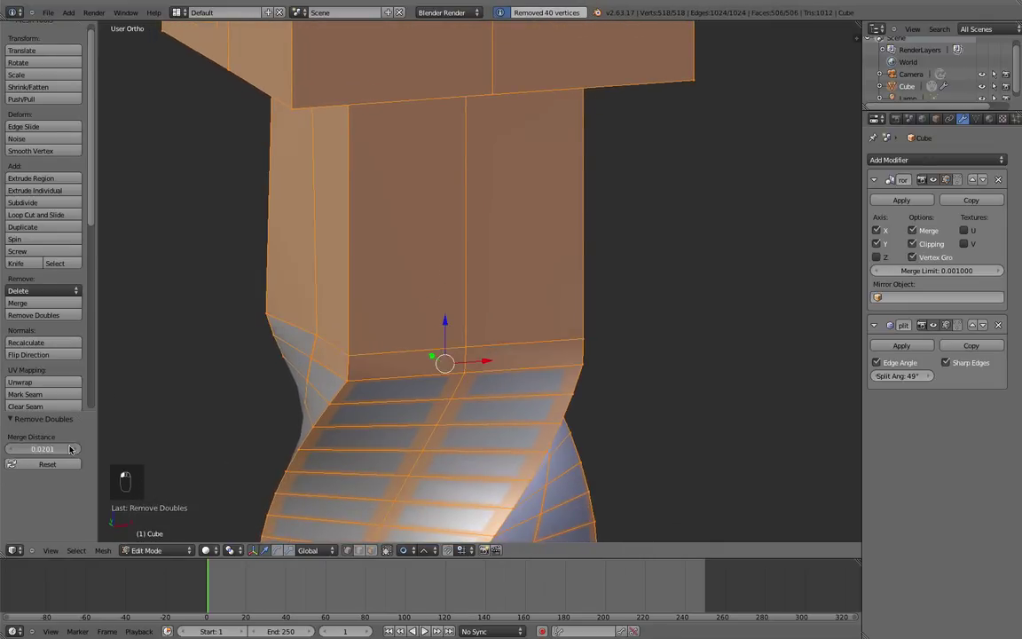
left_click(70, 448)
Step: Turn off proportional editing and move the misplaced corner vertex at the twist's upper joint about -0.0435 along Y
scroll(187, 365, "down", 3)
middle_click_drag(187, 365, 511, 295)
right_click(477, 295)
scroll(490, 301, "down", 3)
left_click_drag(523, 285, 519, 285)
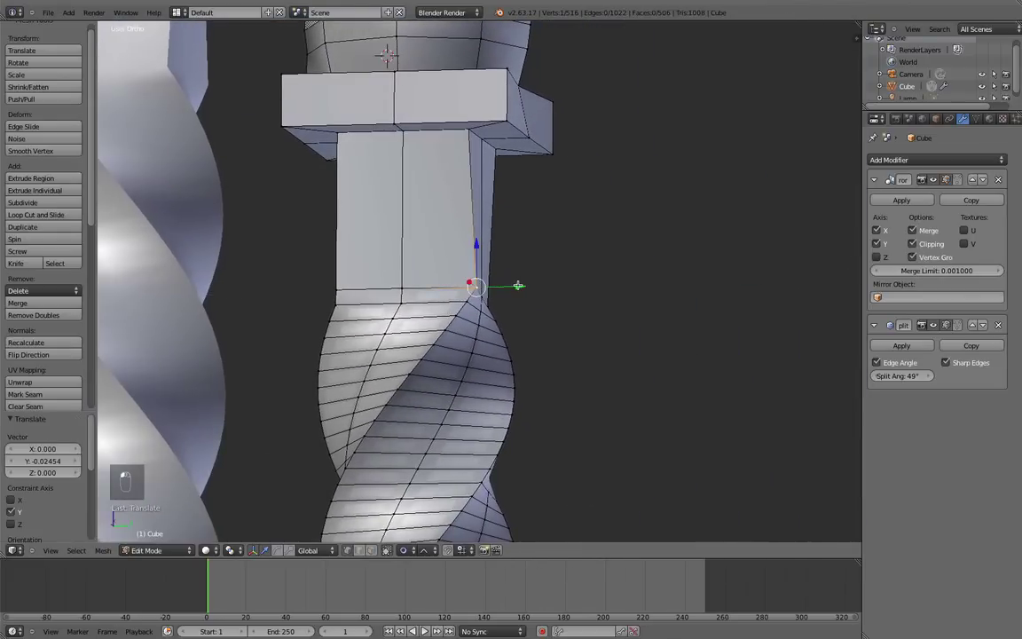
key("super+z")
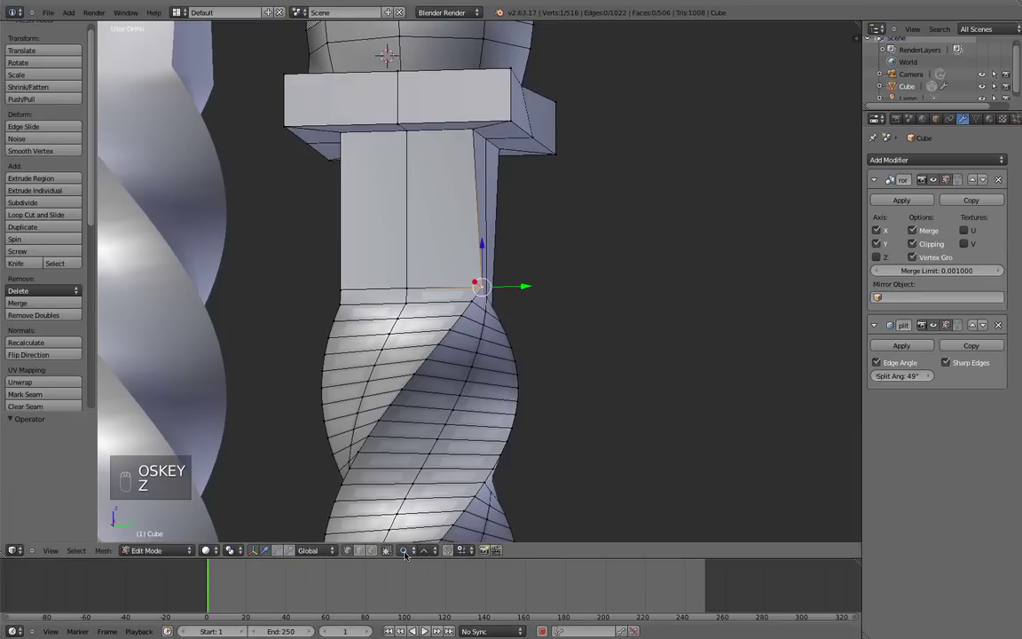
left_click(404, 552)
left_click(412, 538)
mouse_move(525, 286)
left_mouse_down()
mouse_move(532, 281)
mouse_move(523, 281)
left_mouse_up()
middle_click_drag(523, 281, 485, 291)
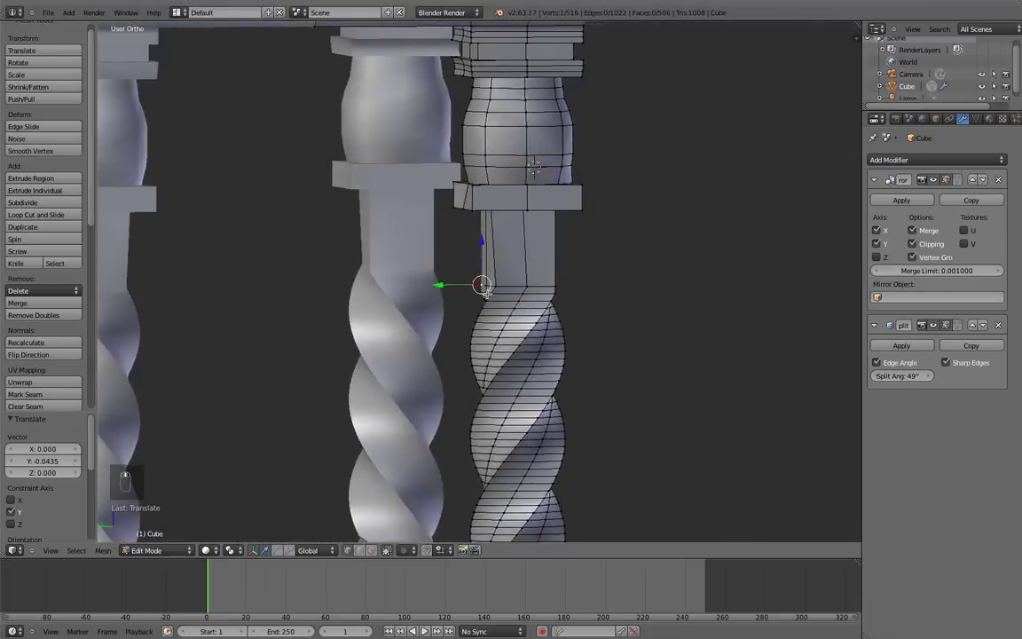
Step: Inspect the whole table in Object Mode, and view the leg's mesh in front orthographic view in Edit Mode
key("Tab")
middle_click_drag(575, 296, 477, 287)
scroll(439, 272, "down", 3)
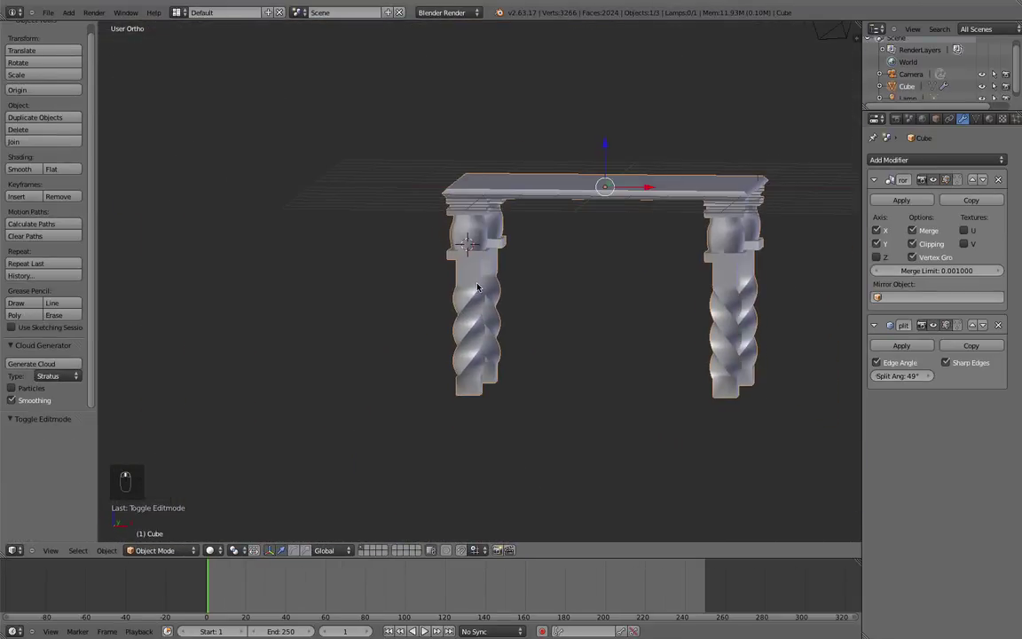
key("KP_1")
key("KP_5")
key("KP_5")
scroll(462, 340, "up", 3)
key("Tab")
scroll(463, 341, "up", 2)
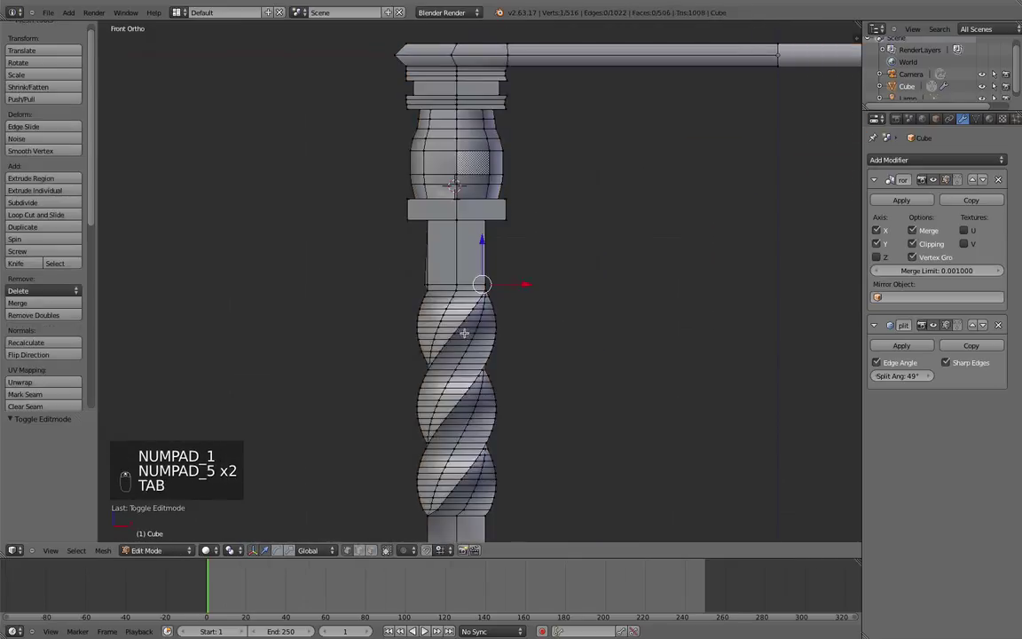
Step: Box-select the vertex ring at the lower end of the square block above the twist and move it up along Z
key("z")
middle_click_drag(481, 284, 519, 291)
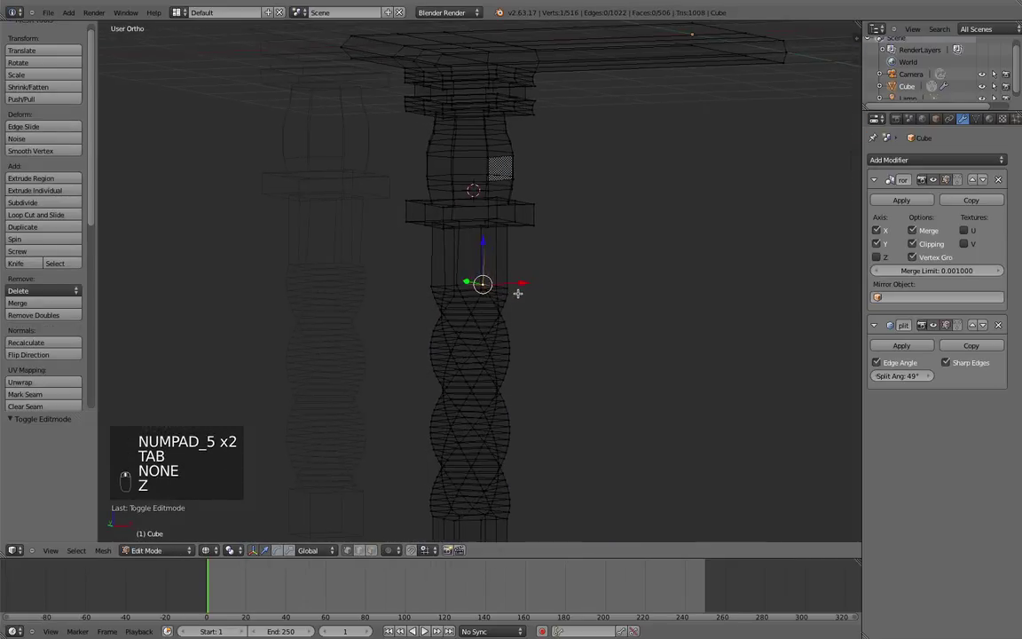
key("KP_1")
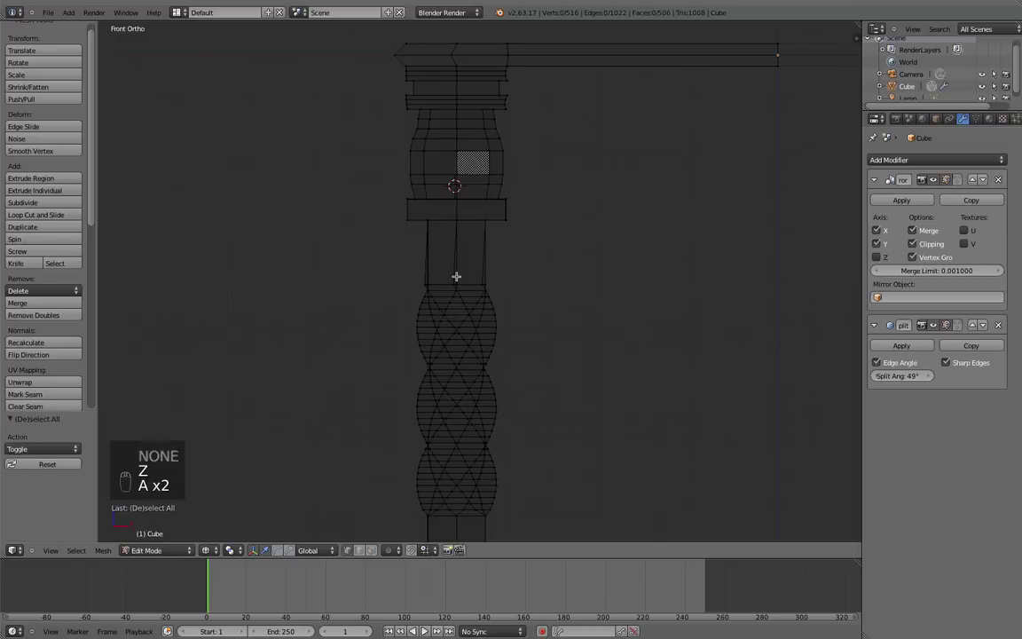
key("b")
left_click_drag(392, 268, 513, 289)
left_click_drag(455, 265, 461, 239)
Step: Inspect the adjusted block above the twist from a raised angle in Object Mode and Edit Mode
mouse_move(462, 240)
middle_mouse_down()
mouse_move(474, 233)
mouse_move(497, 262)
mouse_move(483, 257)
mouse_move(476, 373)
mouse_move(476, 312)
mouse_move(452, 364)
mouse_move(463, 312)
middle_mouse_up()
key("Tab")
key("Tab")
key("a")
key("a")
key("a")
key("Tab")
key("Tab")
Step: Extrude the bottom vertices of the leg's lower block in place and scale them to about 1.515 on X and Y
key("z")
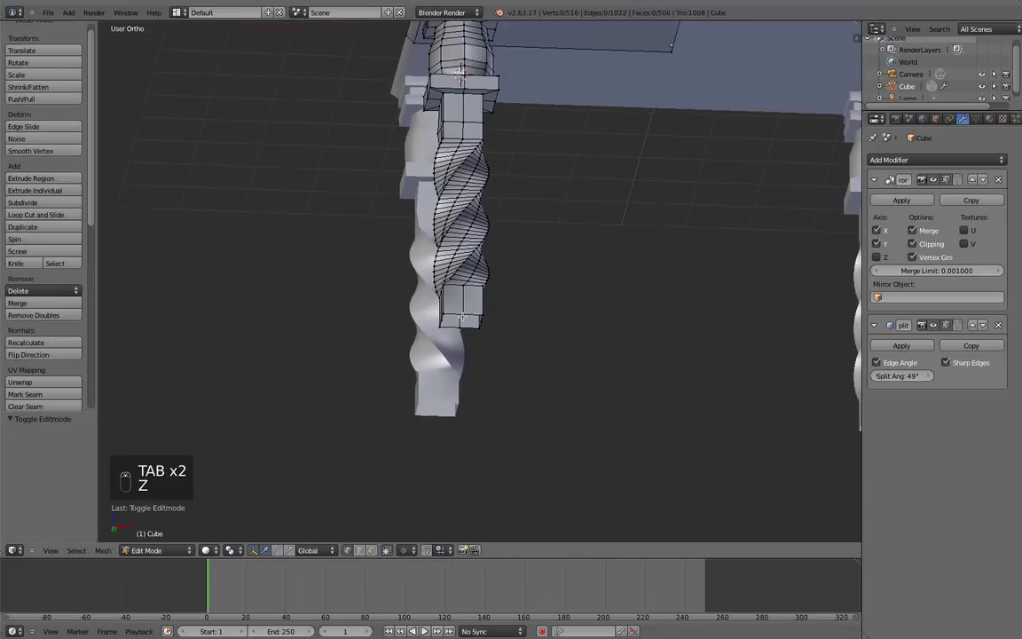
key("KP_1")
key("z")
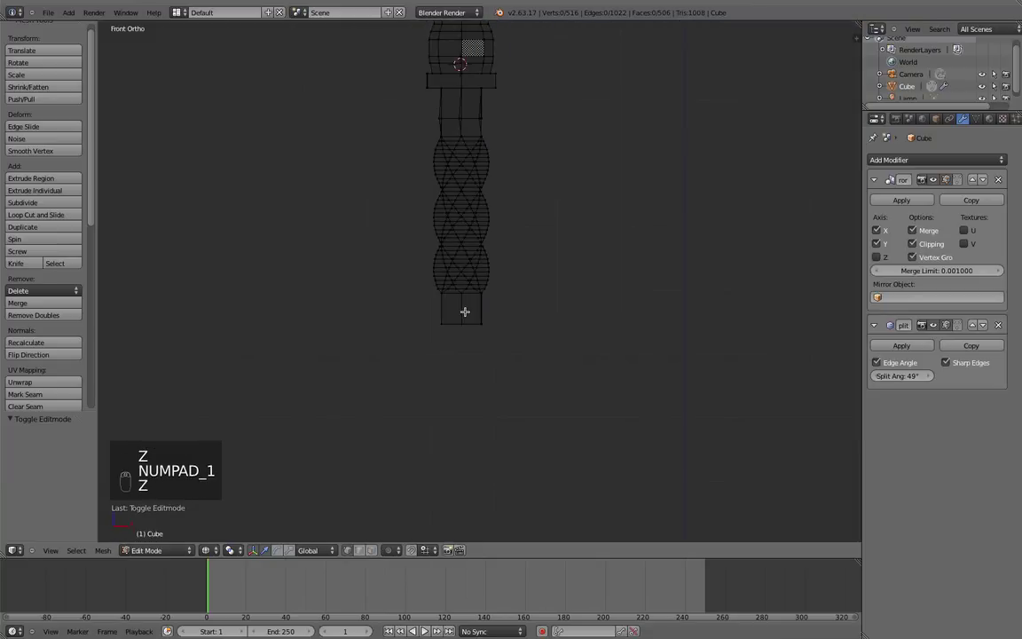
key("a")
key("a")
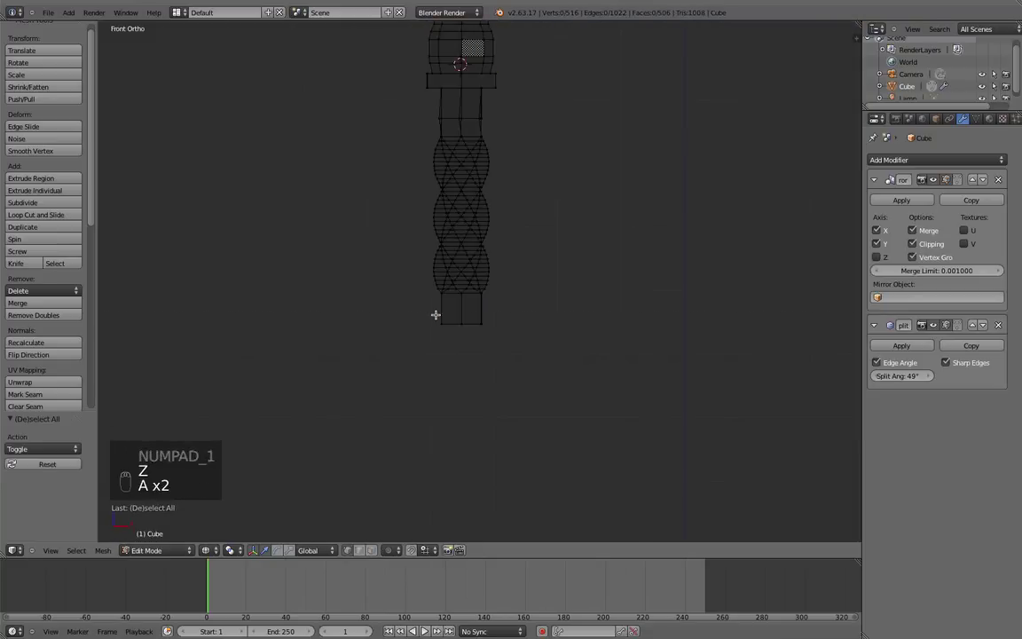
key("b")
left_click_drag(425, 312, 470, 338)
scroll(499, 348, "up", 2)
scroll(513, 309, "up", 4)
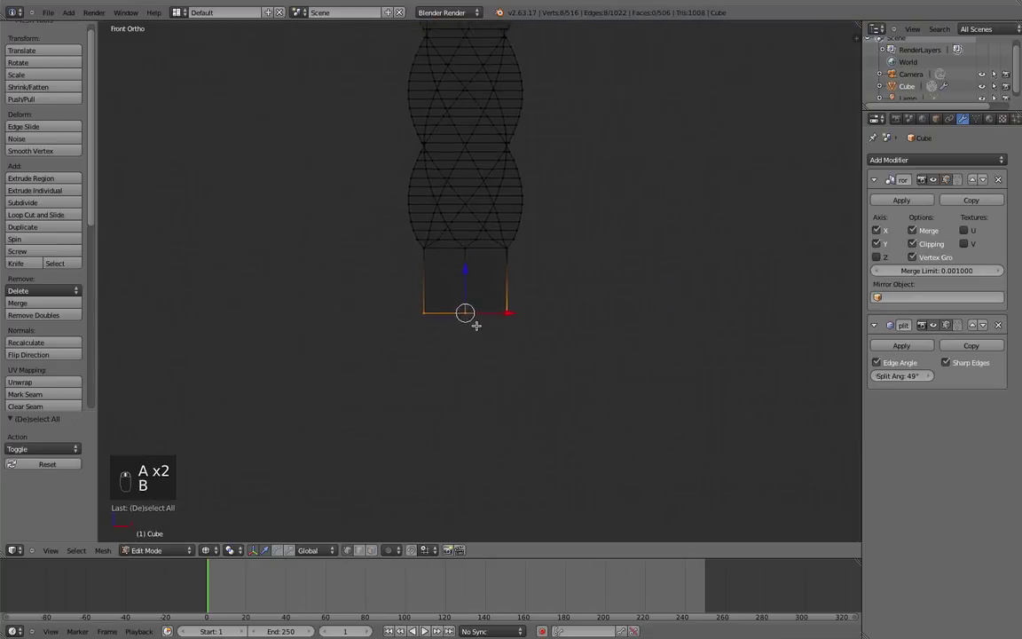
key("e")
right_click(444, 337)
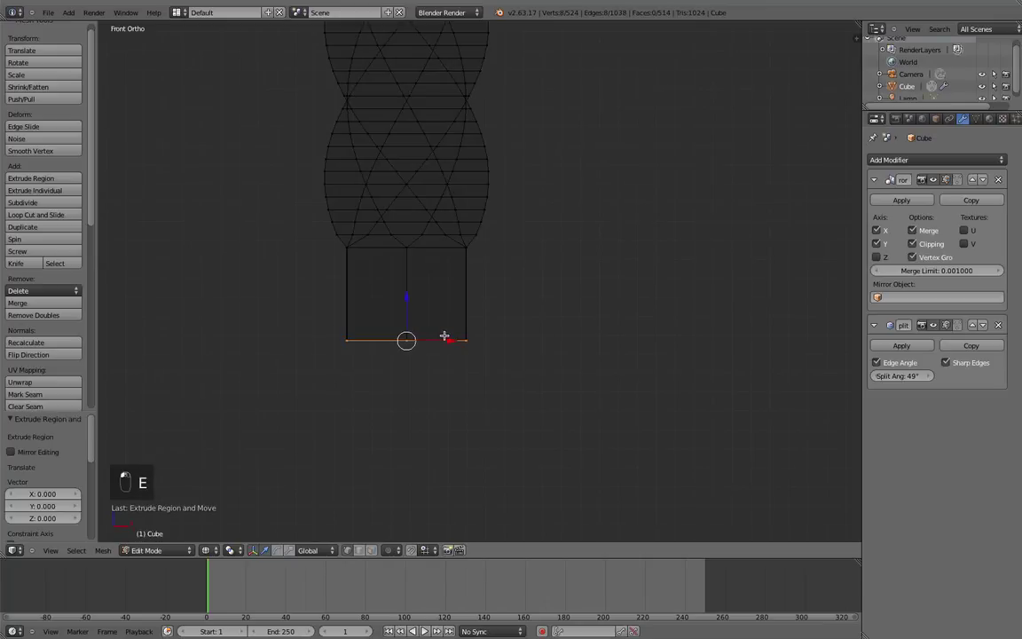
key("s")
key("shift+z")
left_click(468, 341)
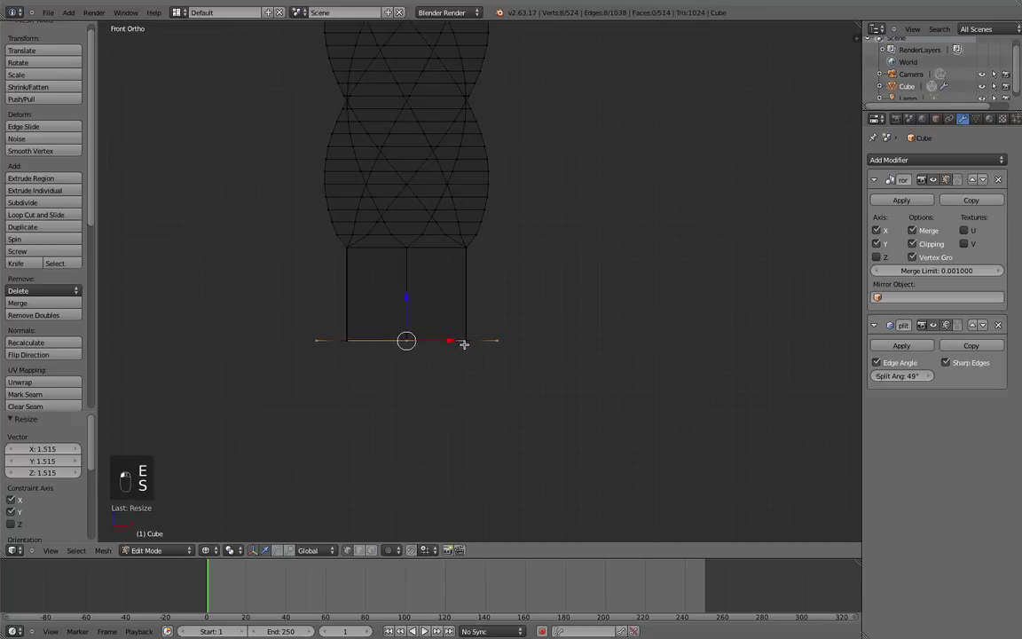
Step: Extrude the widened ring about -0.212 along Z as a foot and fill its underside with a face
key("e")
key("x")
key("z")
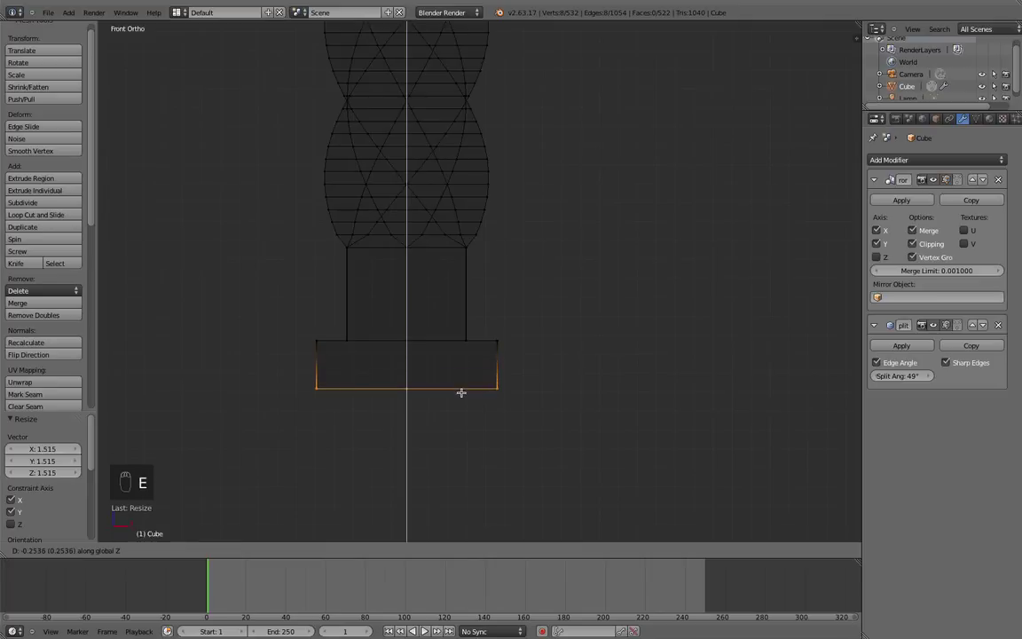
left_click(461, 383)
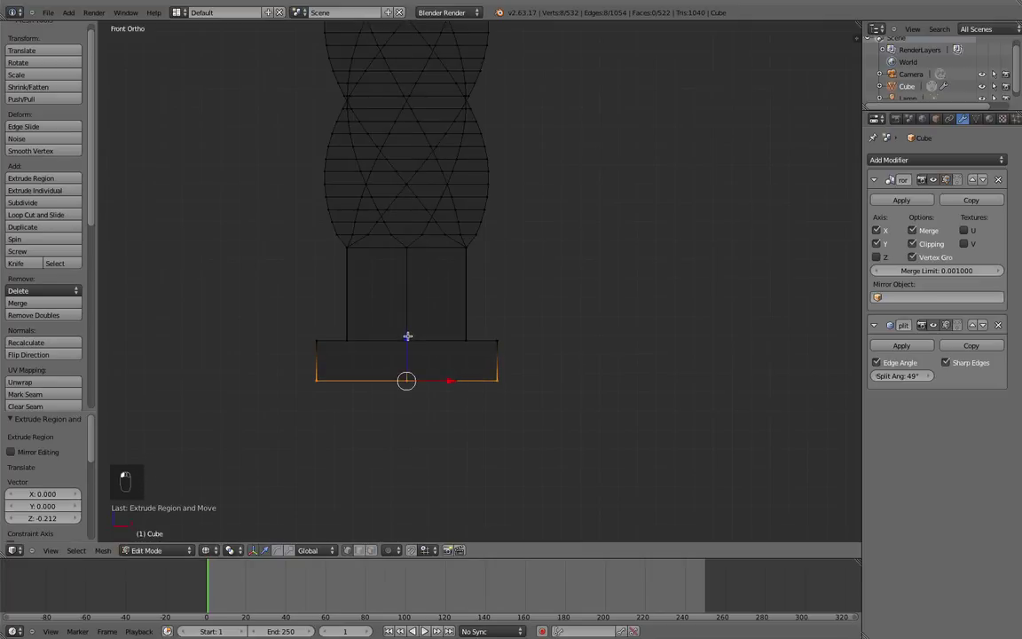
left_click_drag(406, 338, 407, 341)
key("f")
key("a")
Step: Inspect the whole table with its new feet in solid shading, in Object Mode and perspective view
scroll(417, 350, "down", 3)
mouse_move(435, 358)
middle_mouse_down()
mouse_move(451, 292)
mouse_move(507, 265)
mouse_move(522, 323)
mouse_move(486, 341)
middle_mouse_up()
key("z")
scroll(483, 328, "down", 5)
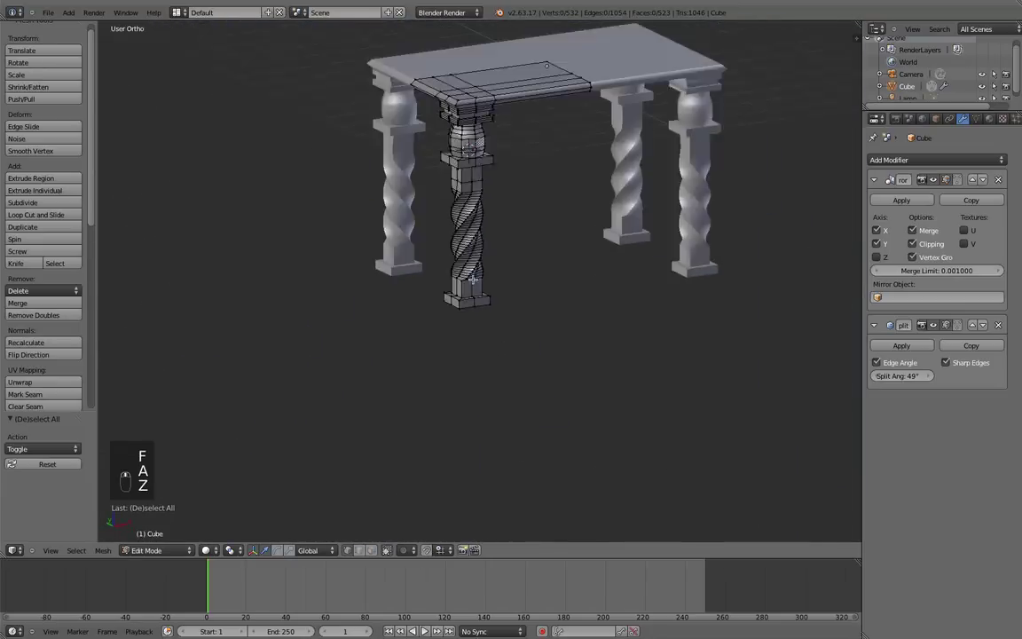
middle_click_drag(470, 266, 411, 240)
middle_click_drag(476, 226, 438, 370, "shift")
key("Tab")
key("KP_5")
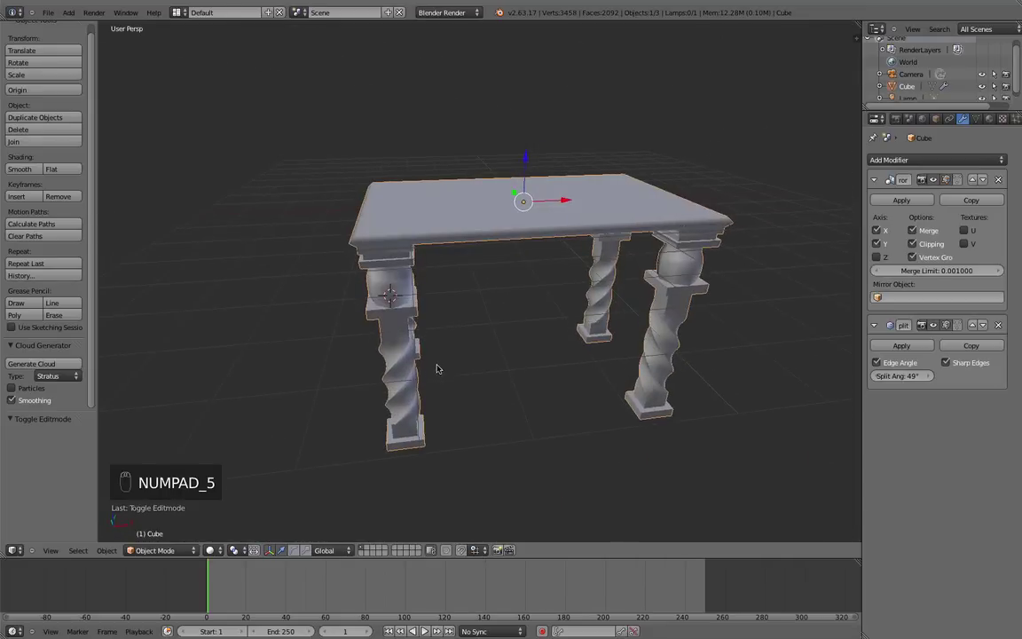
left_click(215, 555)
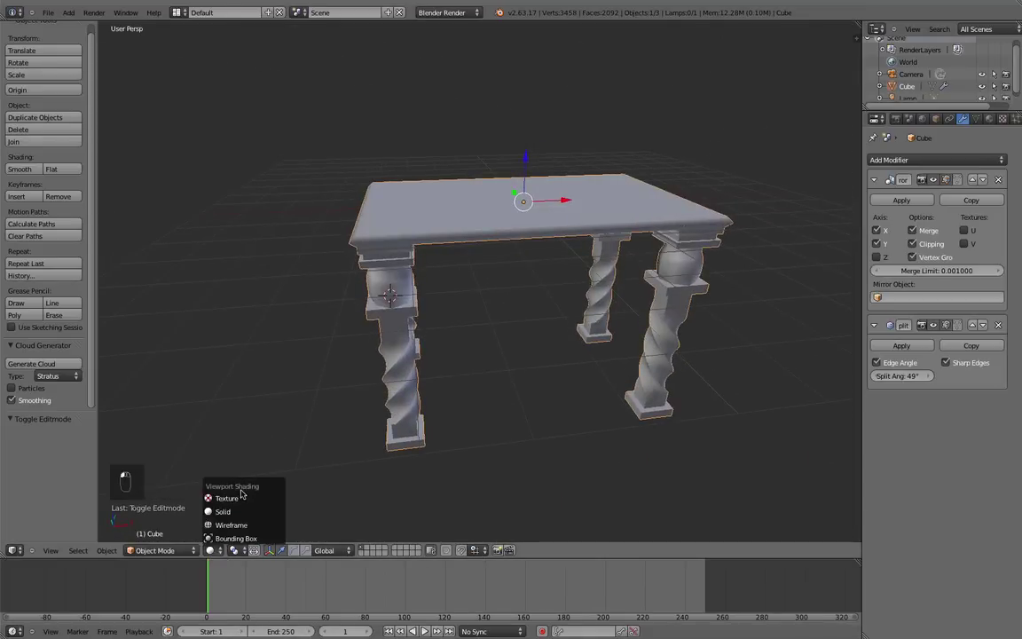
scroll(480, 309, "down", 3)
mouse_move(480, 308)
middle_mouse_down()
mouse_move(587, 270)
mouse_move(510, 213)
mouse_move(522, 288)
mouse_move(612, 303)
mouse_move(475, 258)
mouse_move(519, 251)
middle_mouse_up()
scroll(587, 271, "up", 4)
Step: Deselect everything and examine the table's proportions in front and top orthographic views
key("KP_1")
key("KP_5")
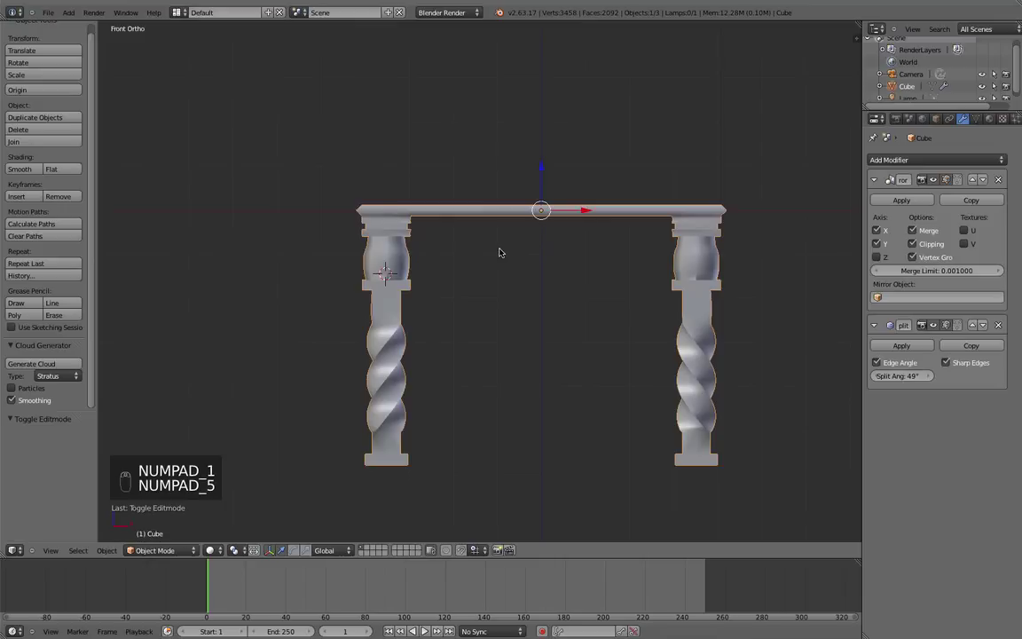
key("a")
key("a")
scroll(536, 156, "down", 3)
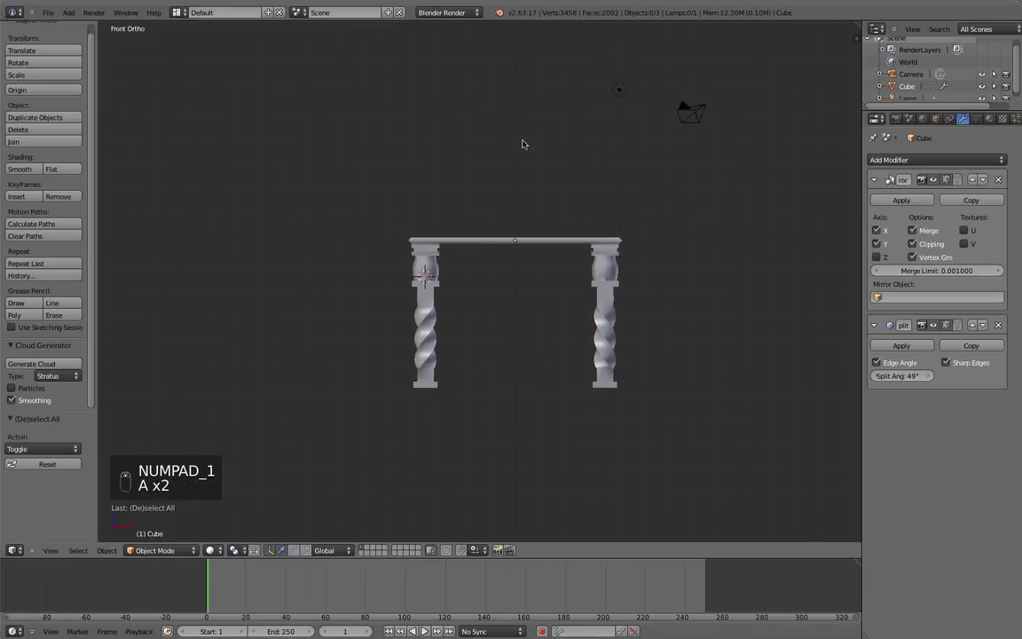
scroll(525, 145, "down", 1)
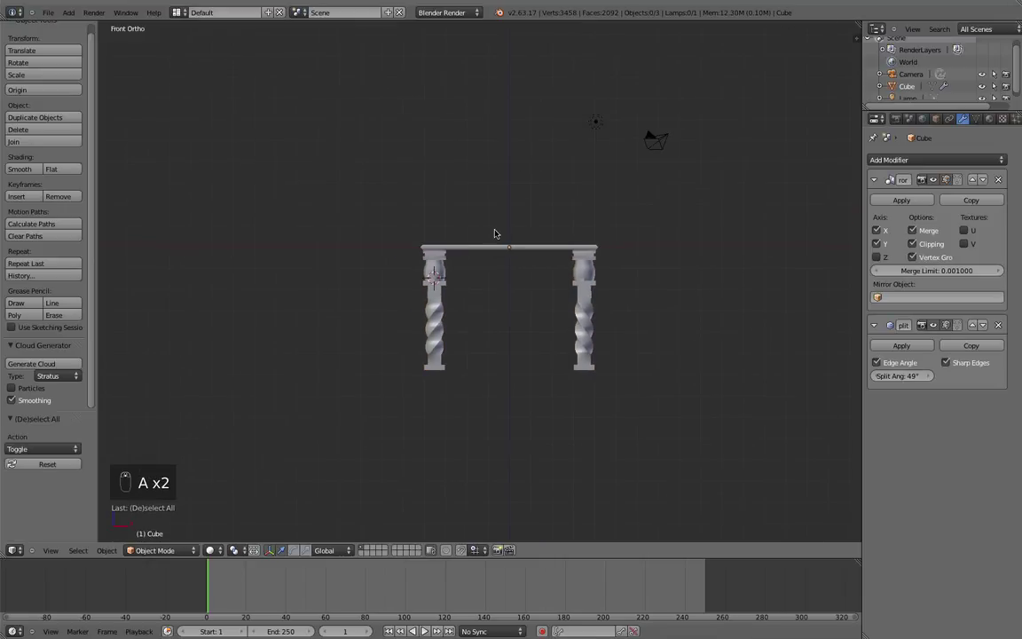
scroll(495, 233, "up", 3)
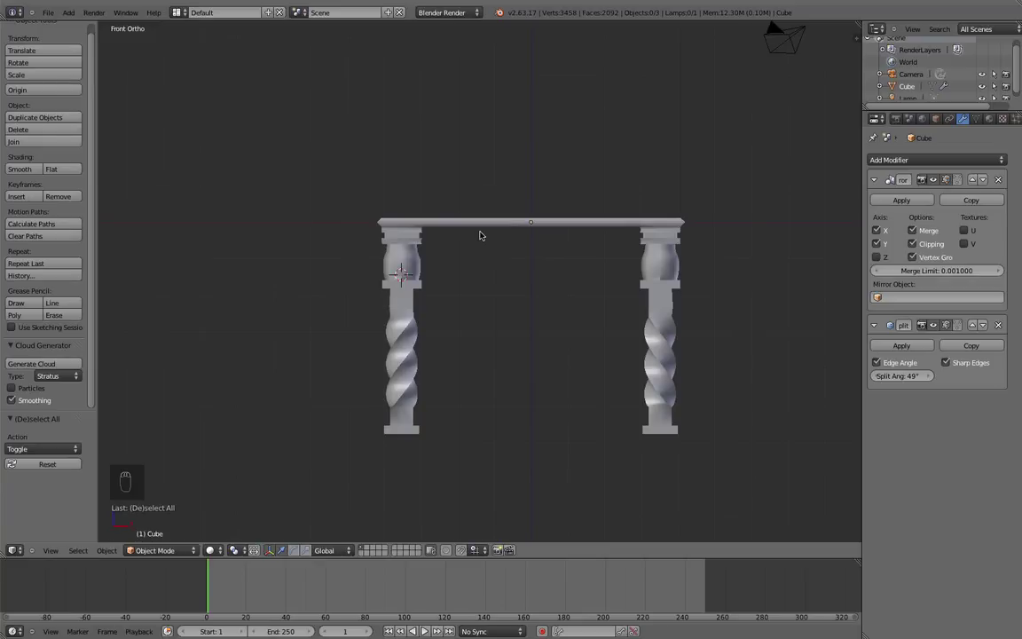
scroll(496, 188, "up", 2)
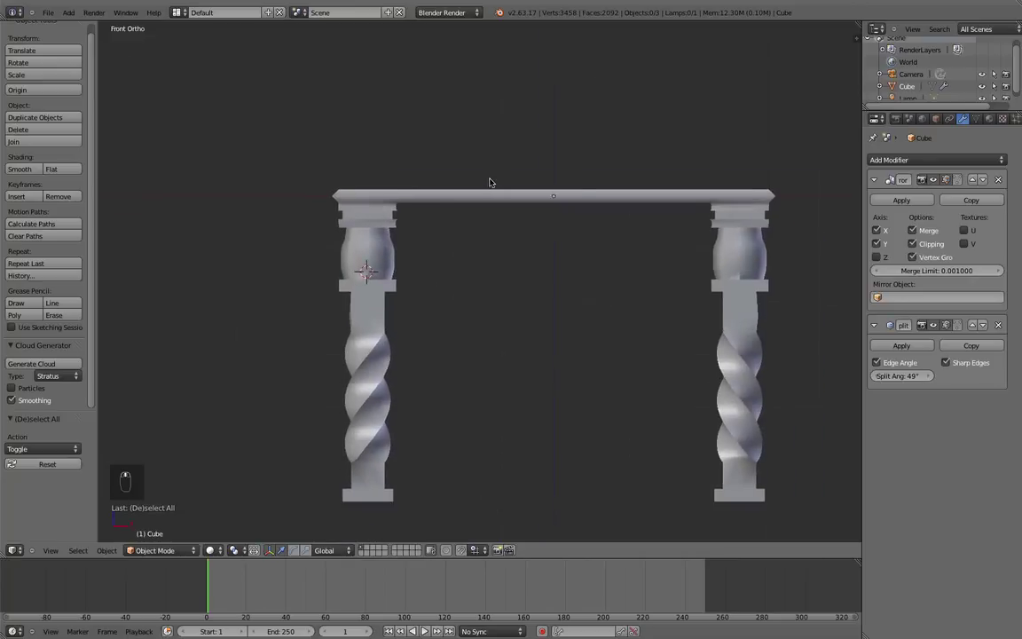
scroll(491, 182, "down", 1)
key("KP_7")
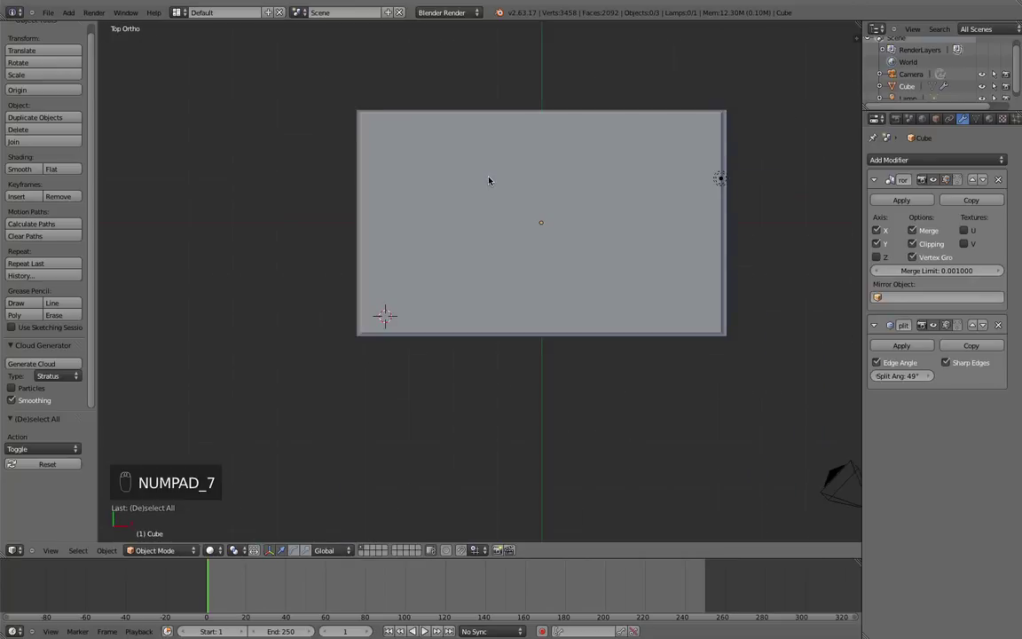
key("KP_1")
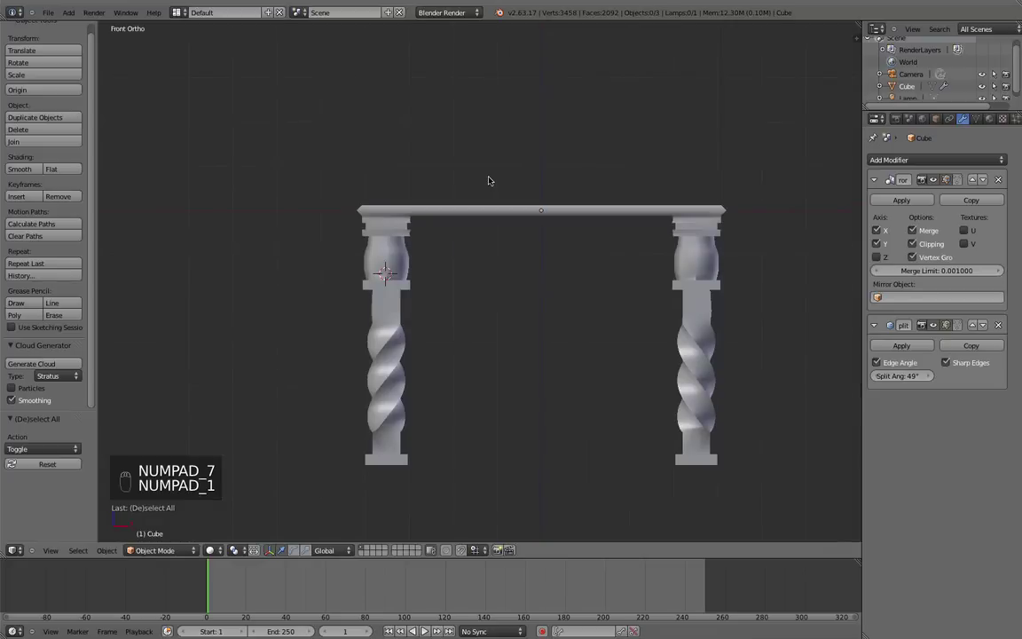
Step: Switch to layer 2 and add a mesh circle with 6 vertices in top orthographic view
key("2")
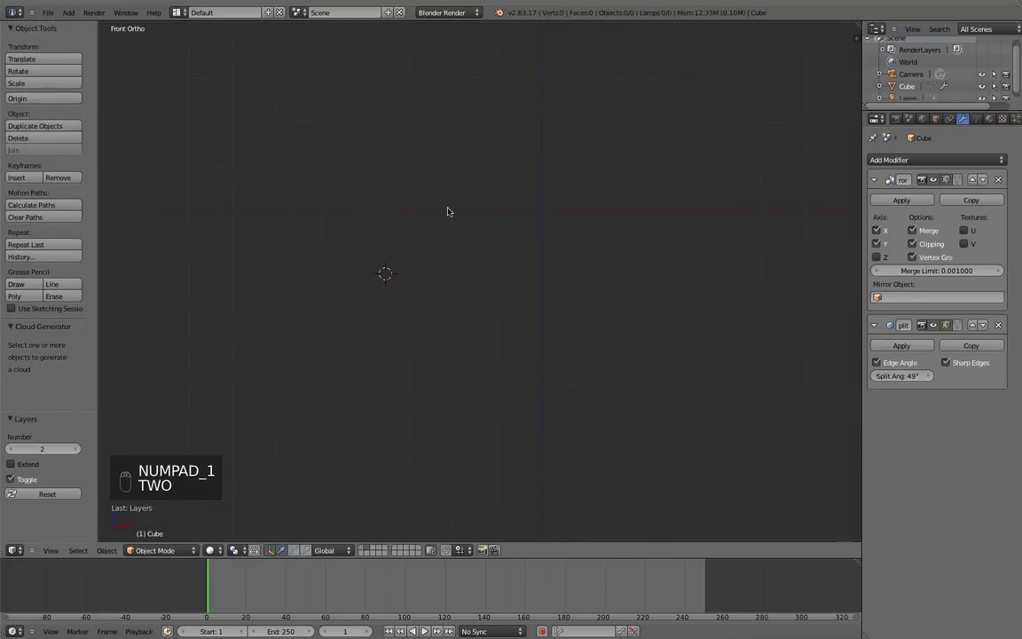
key("KP_7")
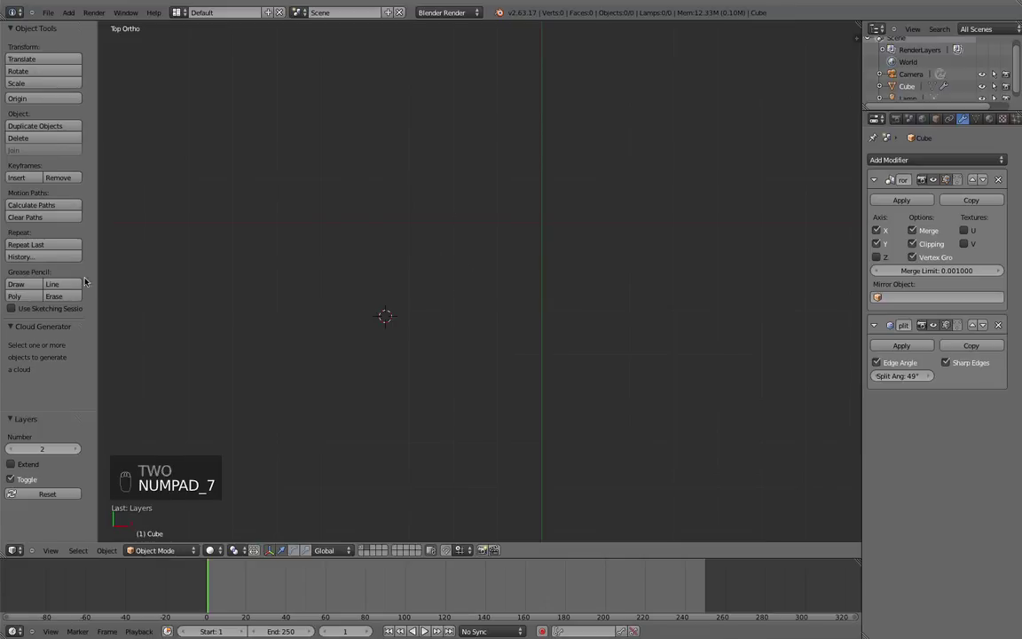
key("shift+a")
mouse_move(527, 269)
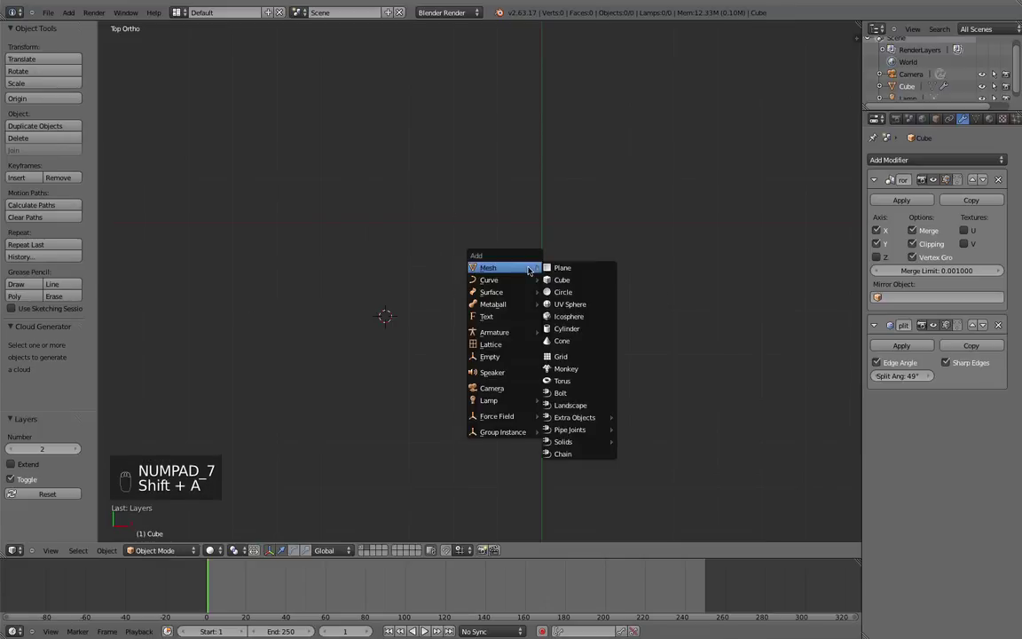
left_click(568, 292)
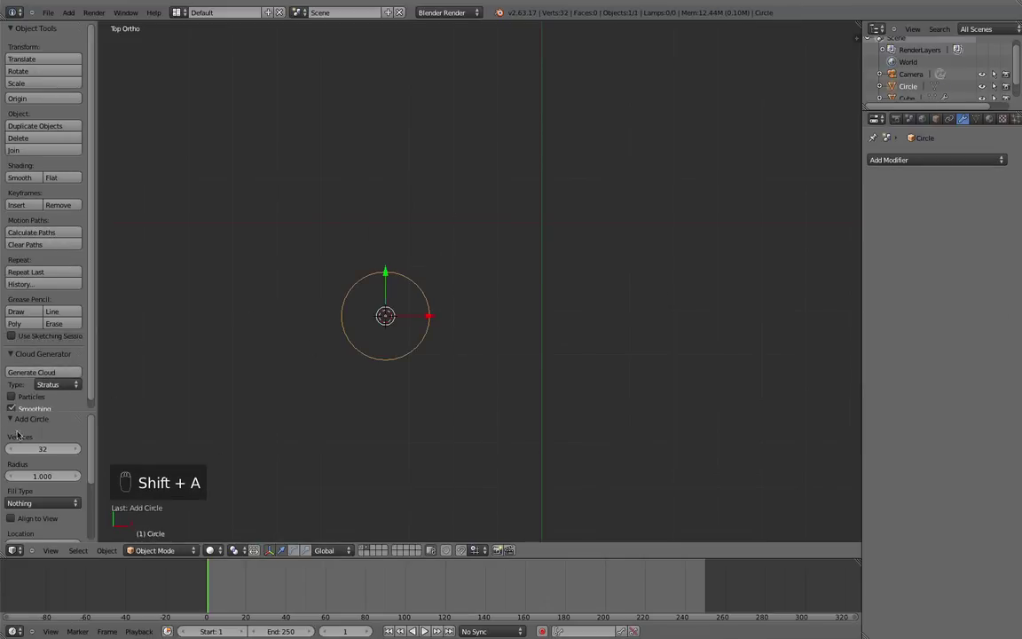
left_click(51, 448)
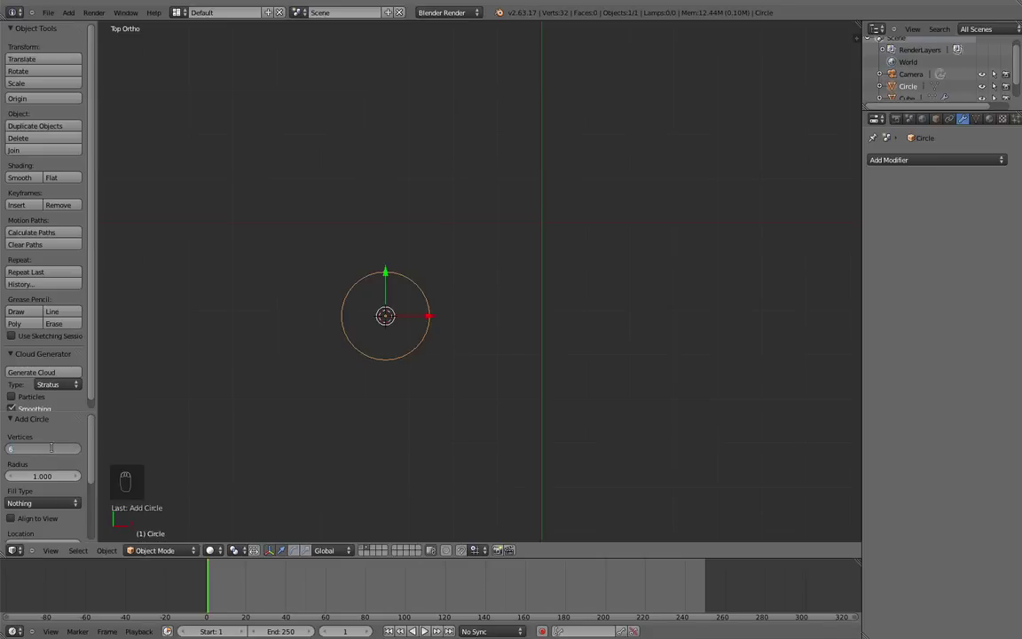
key("Return")
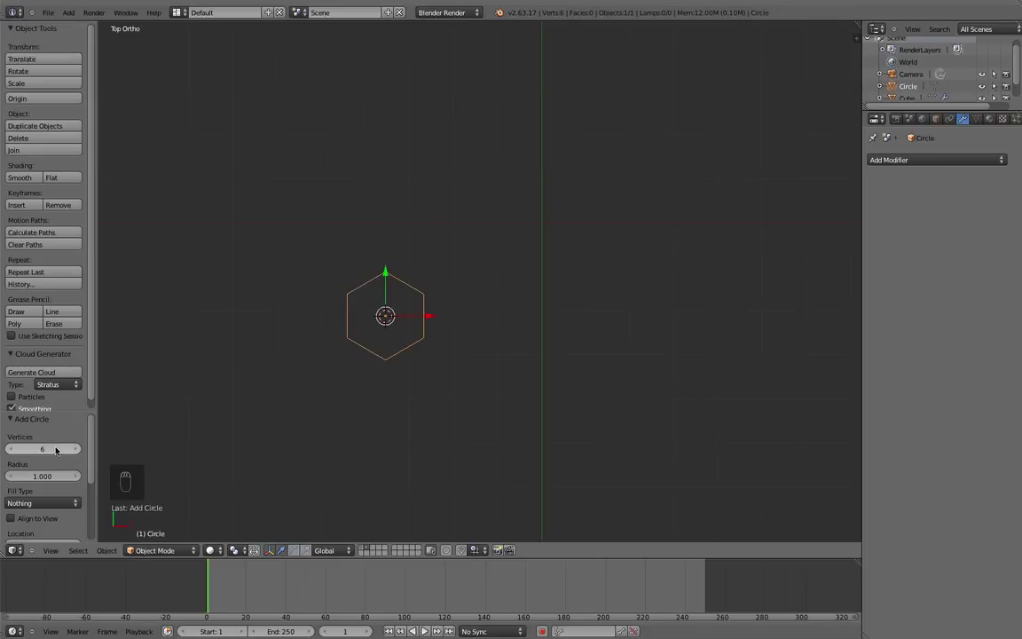
scroll(417, 257, "up", 3)
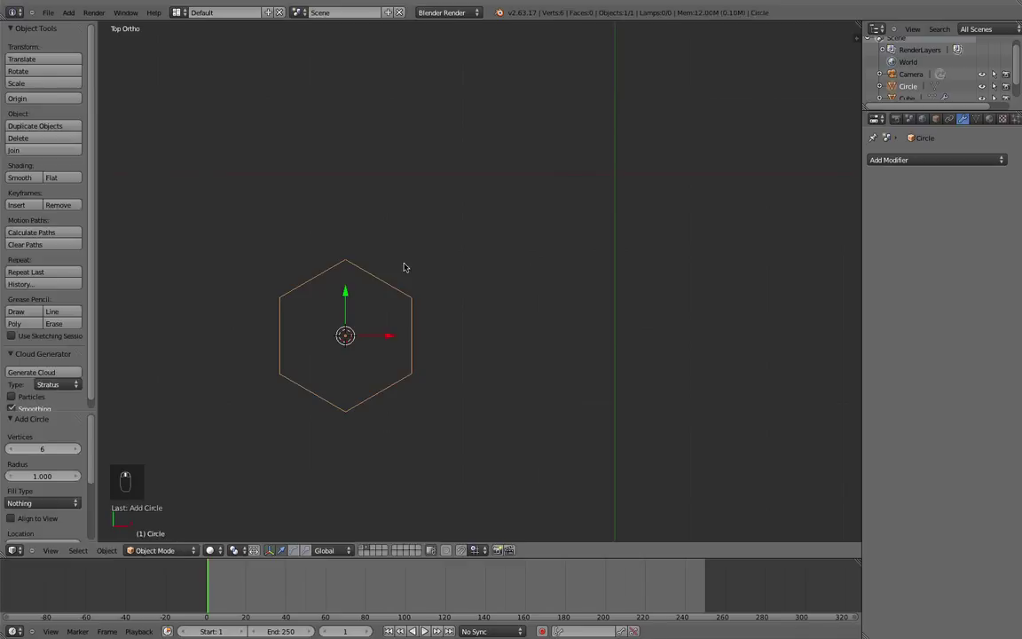
Step: Turn on snapping with the Closest target in Edit Mode, try a duplicate of the hexagon, and fill the hexagon with a face
key("Tab")
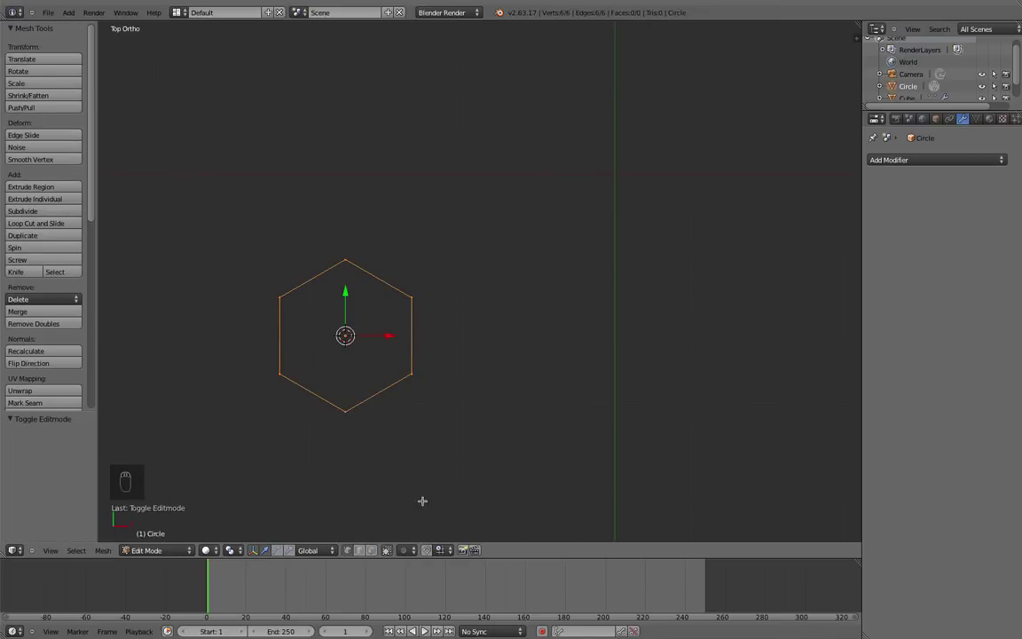
left_click(433, 552)
left_click(468, 507)
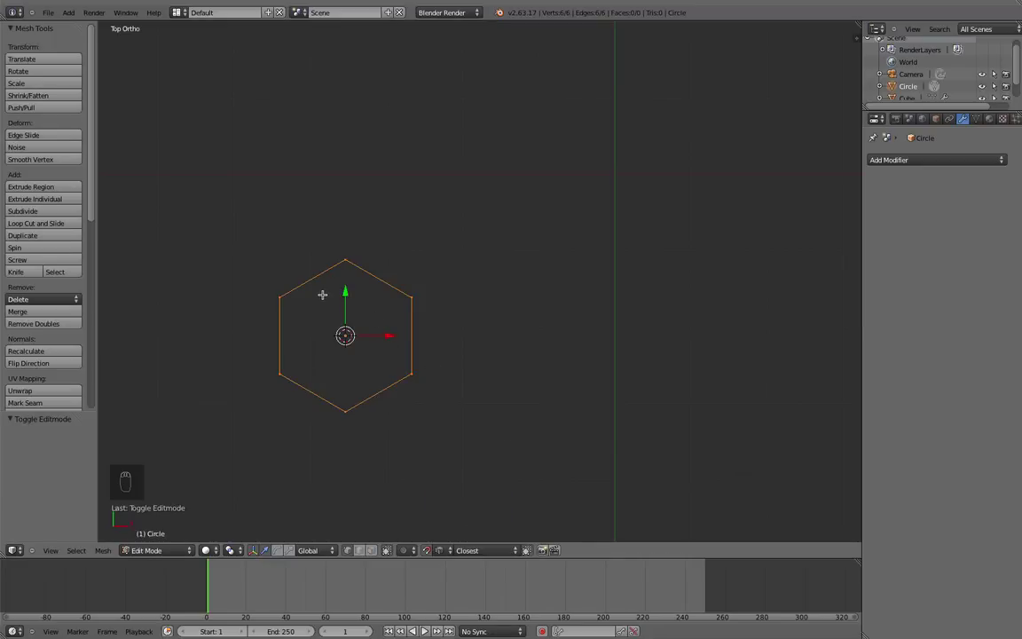
key("shift+d")
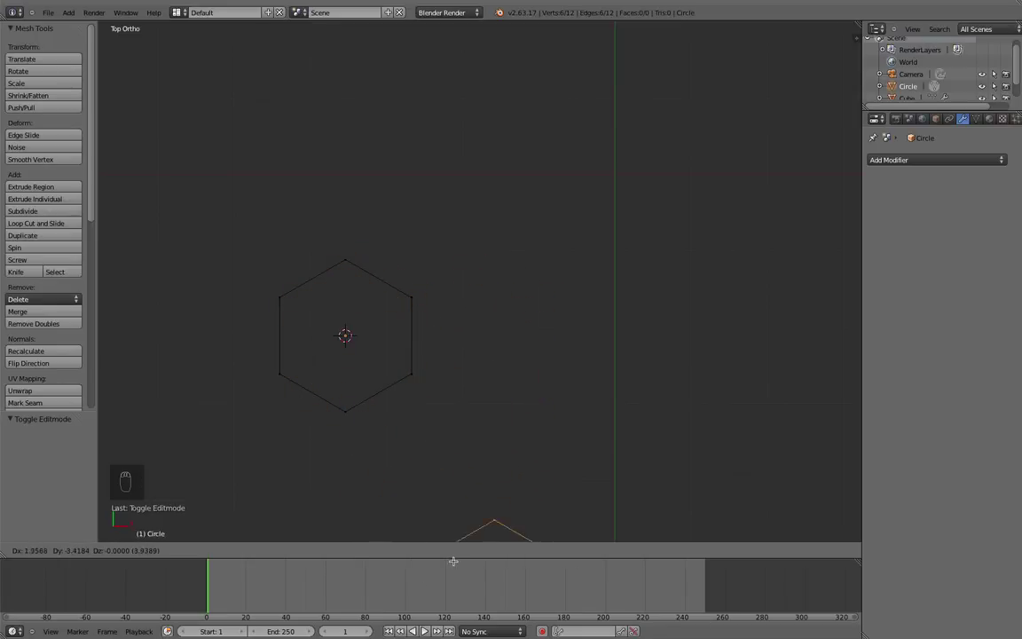
left_click(444, 394)
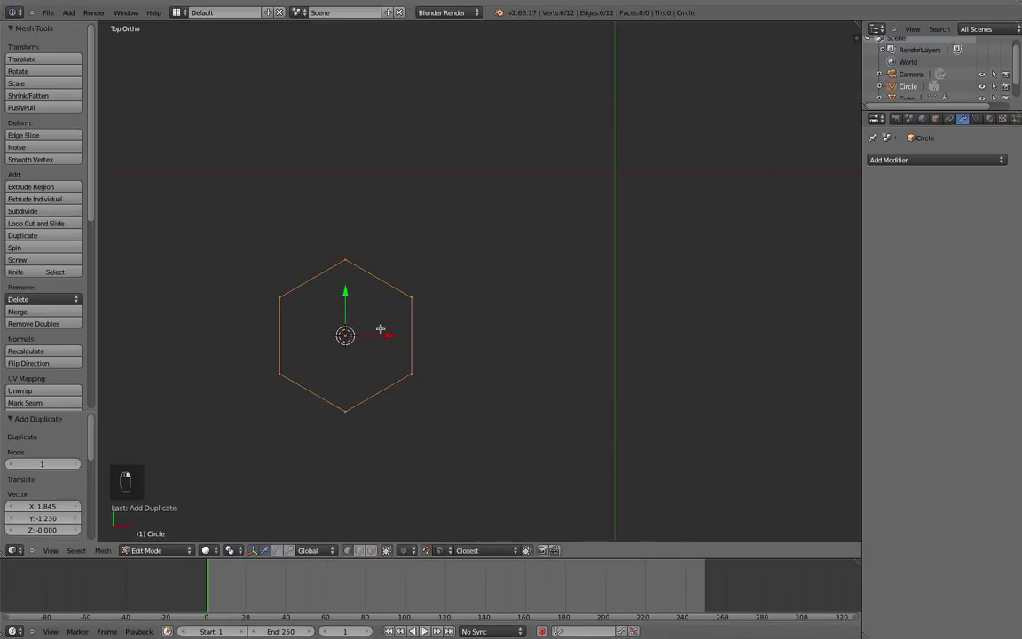
key("f")
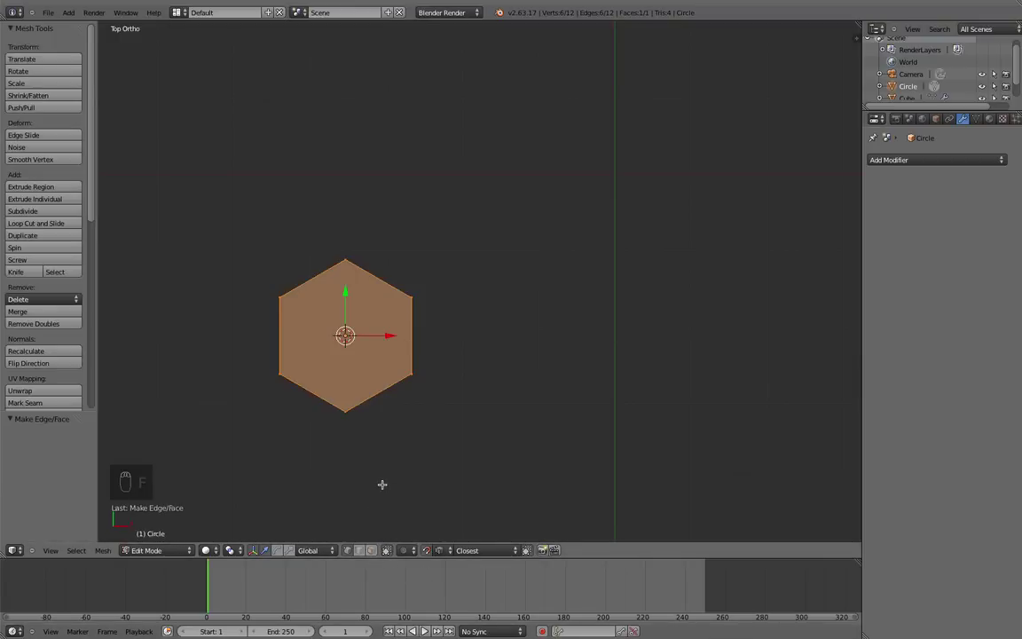
Step: Duplicate the filled hexagon twice, leaving both copies in place over the original
key("shift+d")
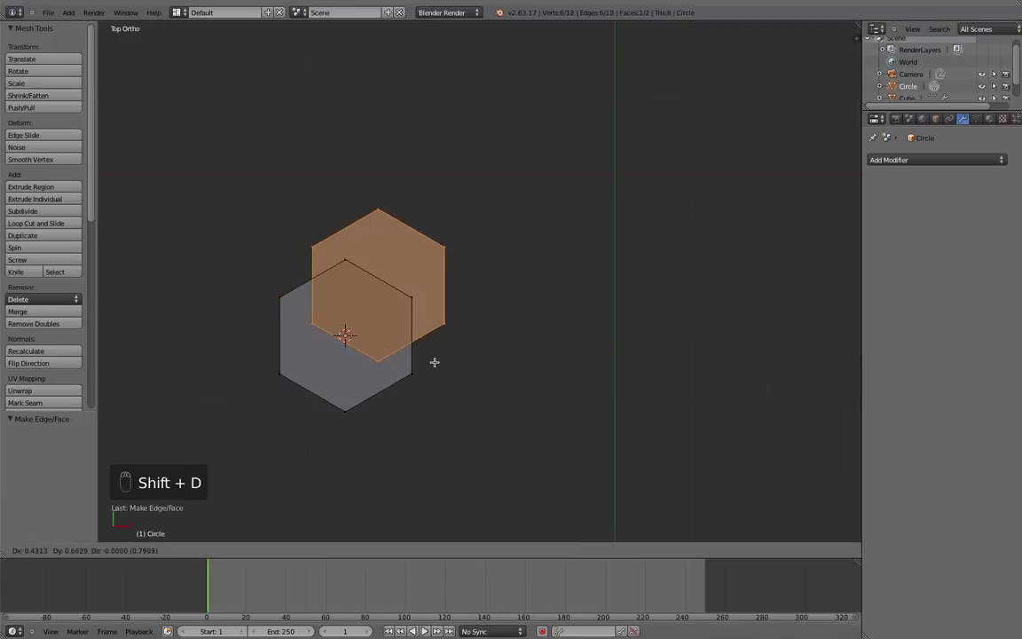
right_click(520, 411)
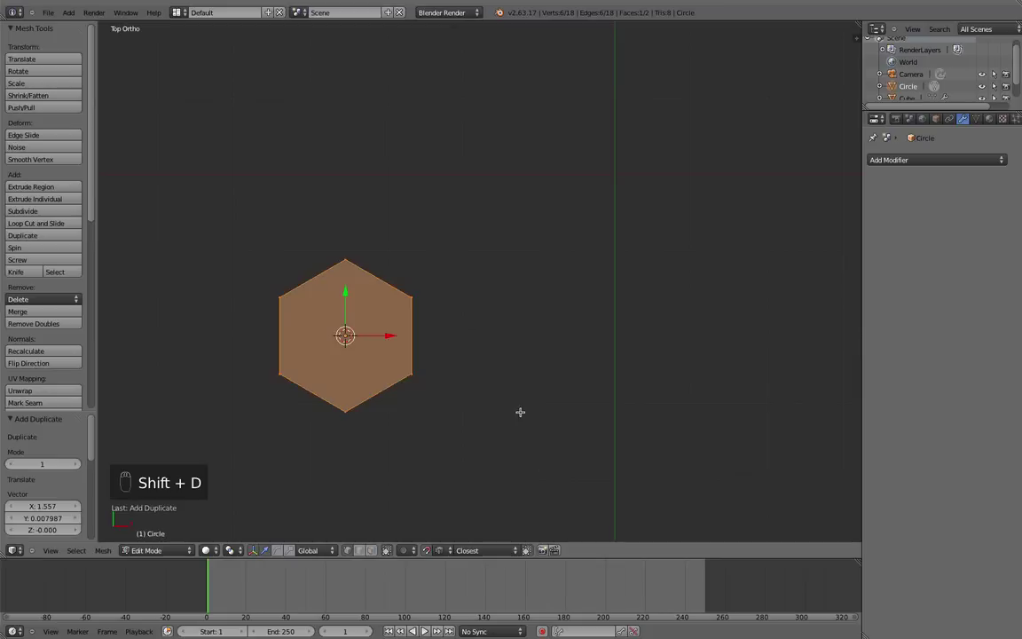
key("shift+d")
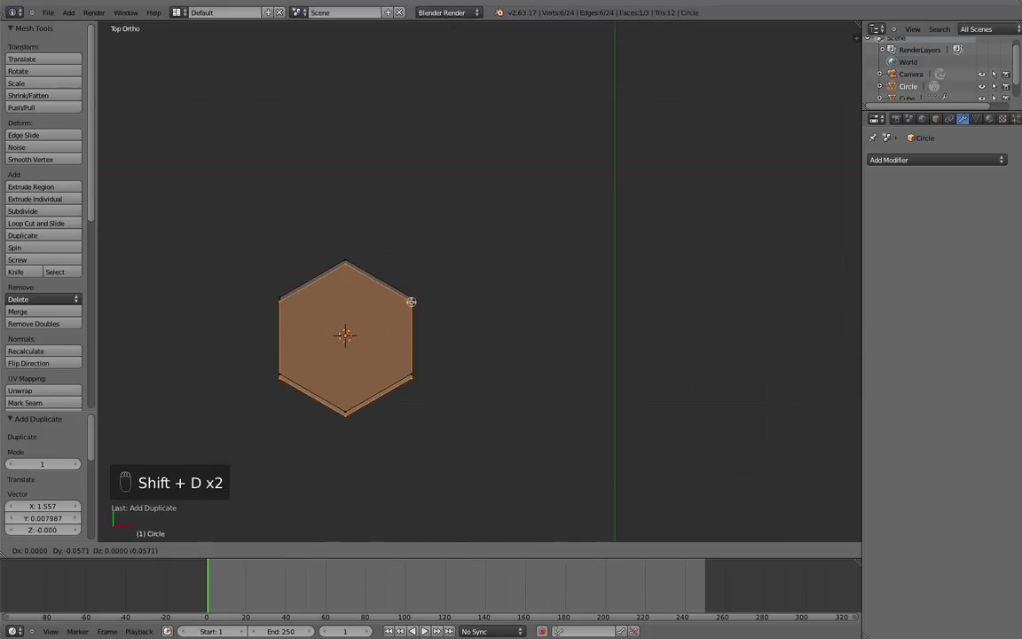
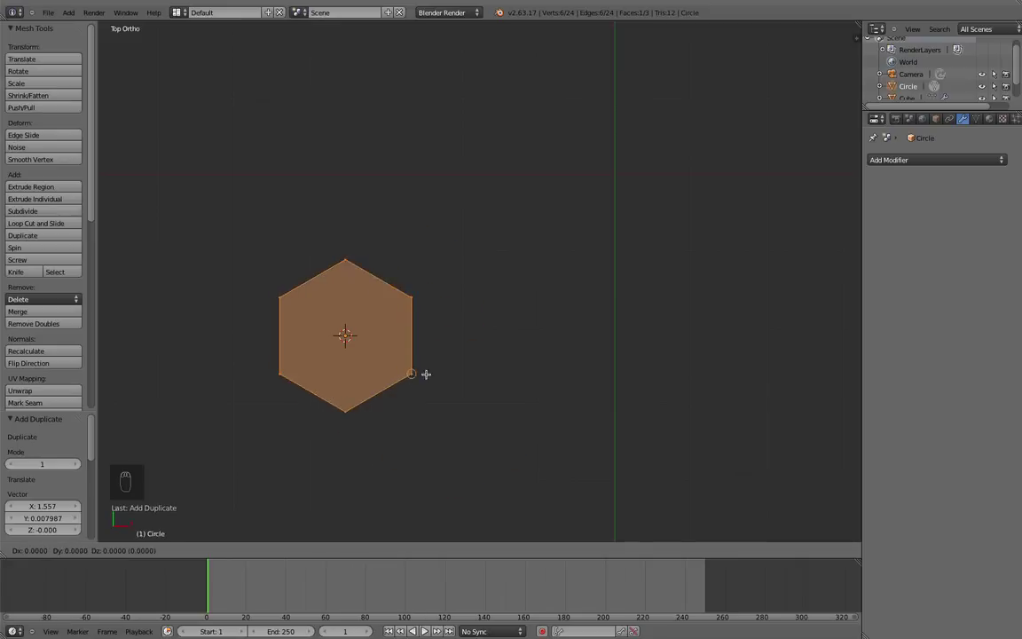
right_click(421, 477)
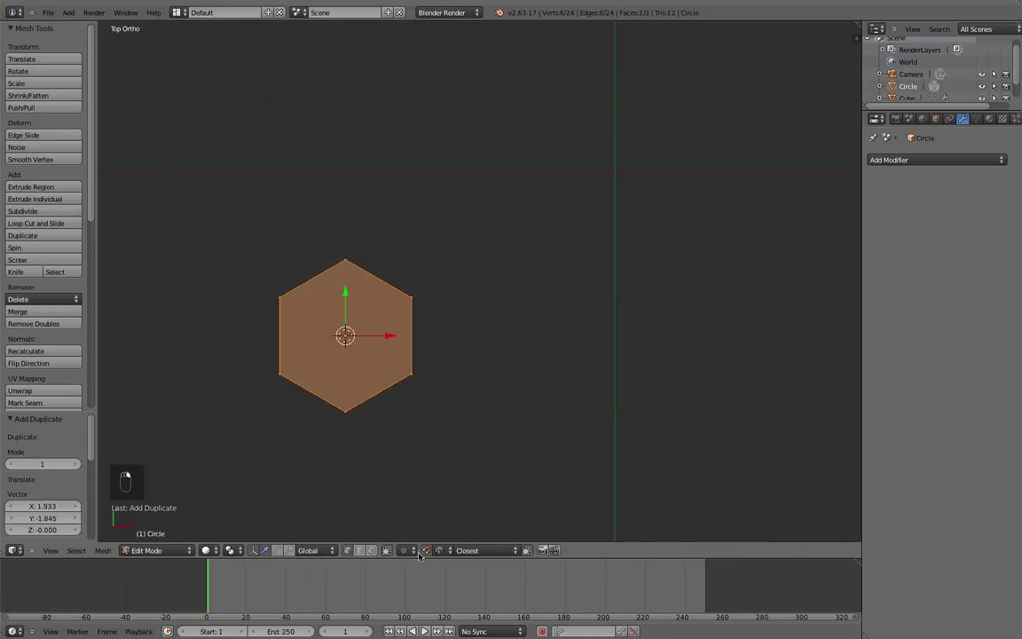
Step: Check the snap target options and set the snap element to Vertex
left_click(490, 551)
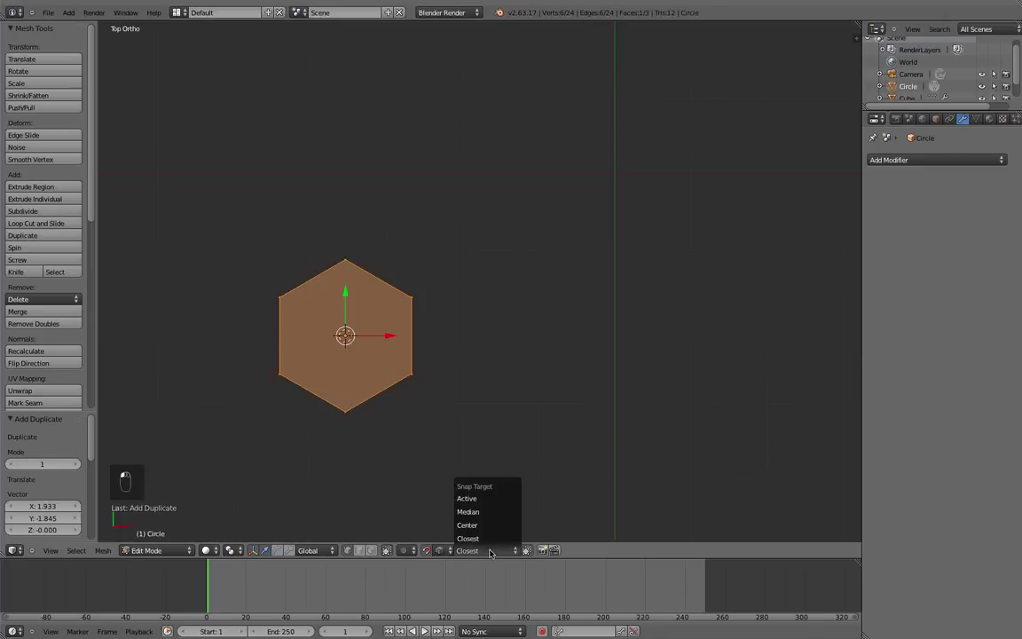
left_click(440, 551)
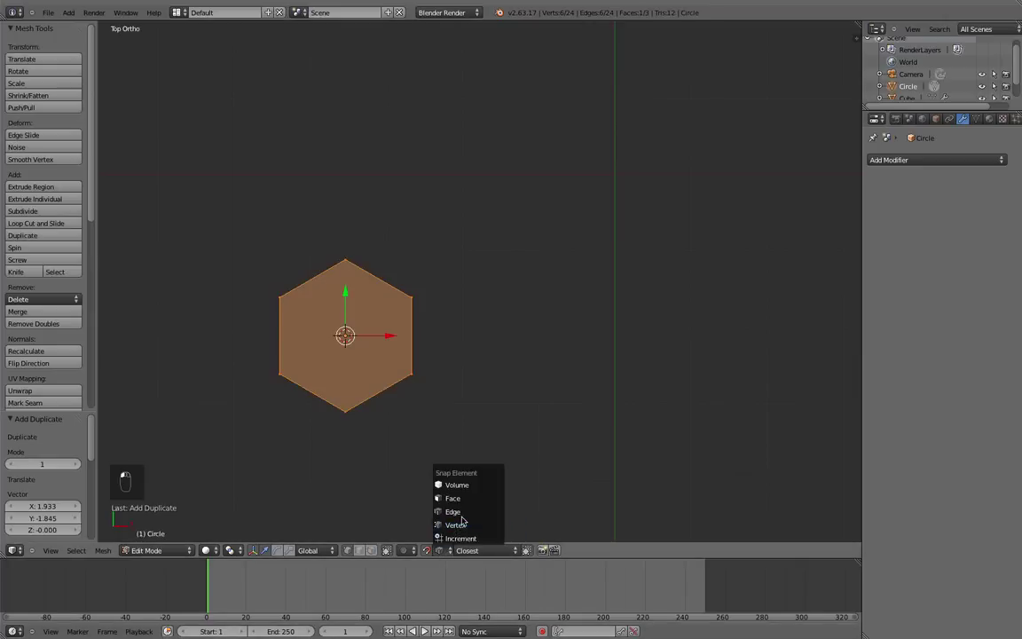
left_click(461, 525)
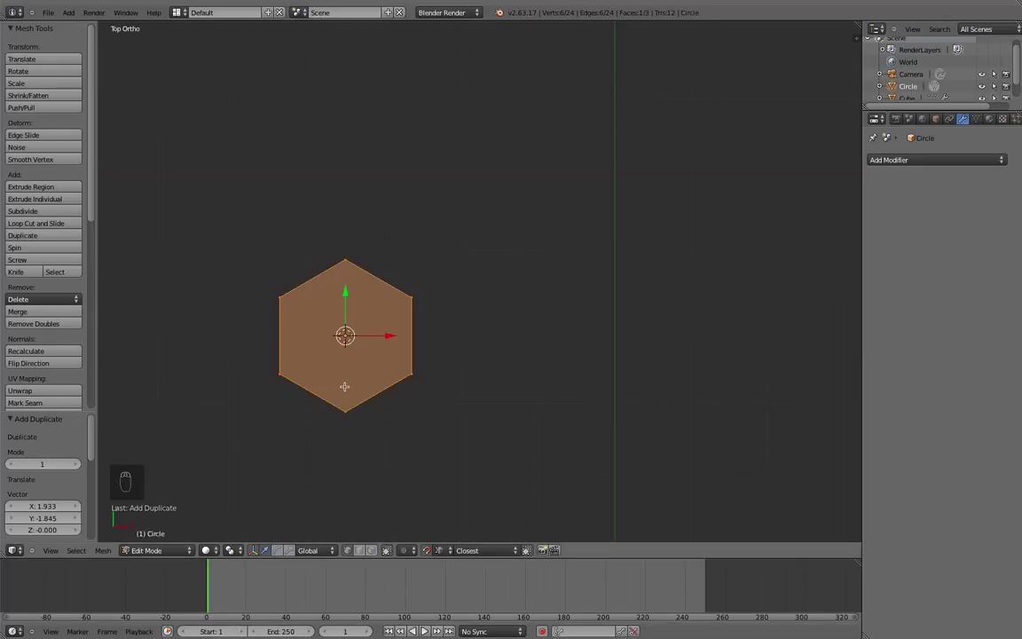
Step: Move the duplicate hexagon to the right of the original and snap its side flush against the original's vertical edge
key("d")
key("g")
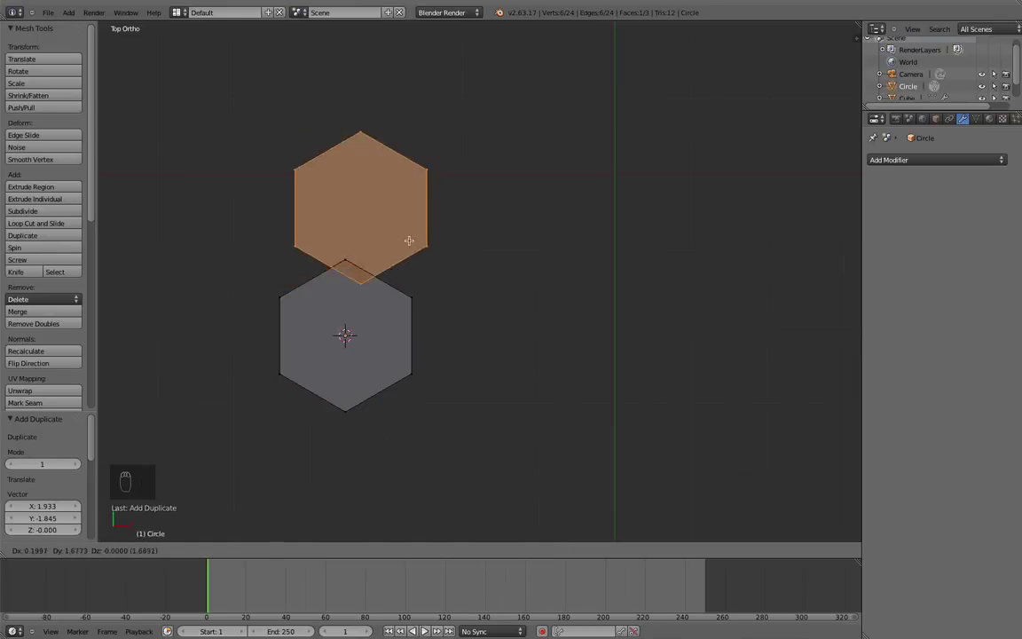
right_click(410, 239)
key("g")
left_click(467, 316)
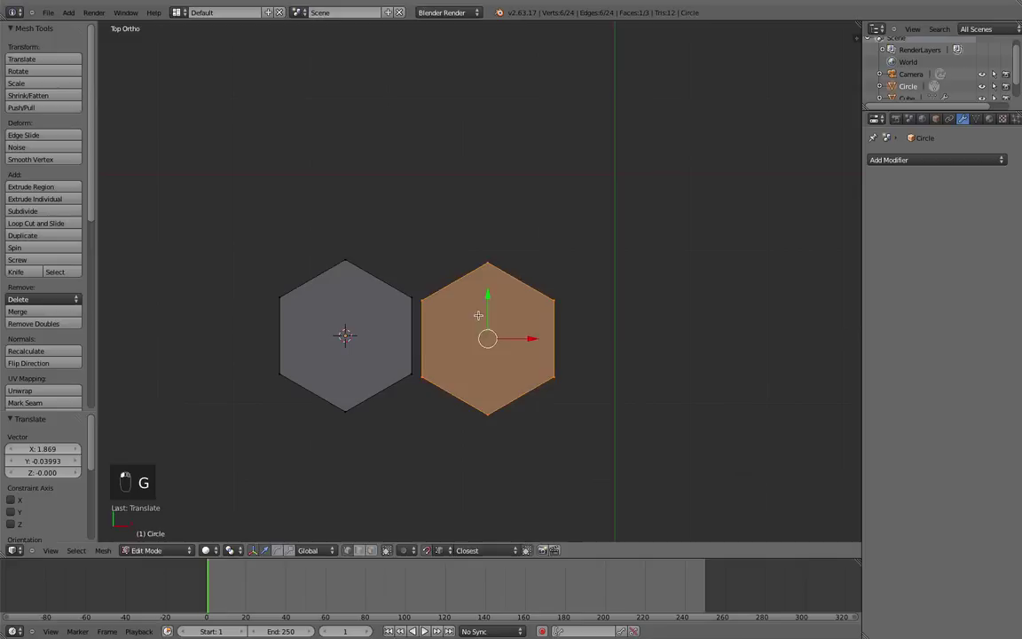
key("g")
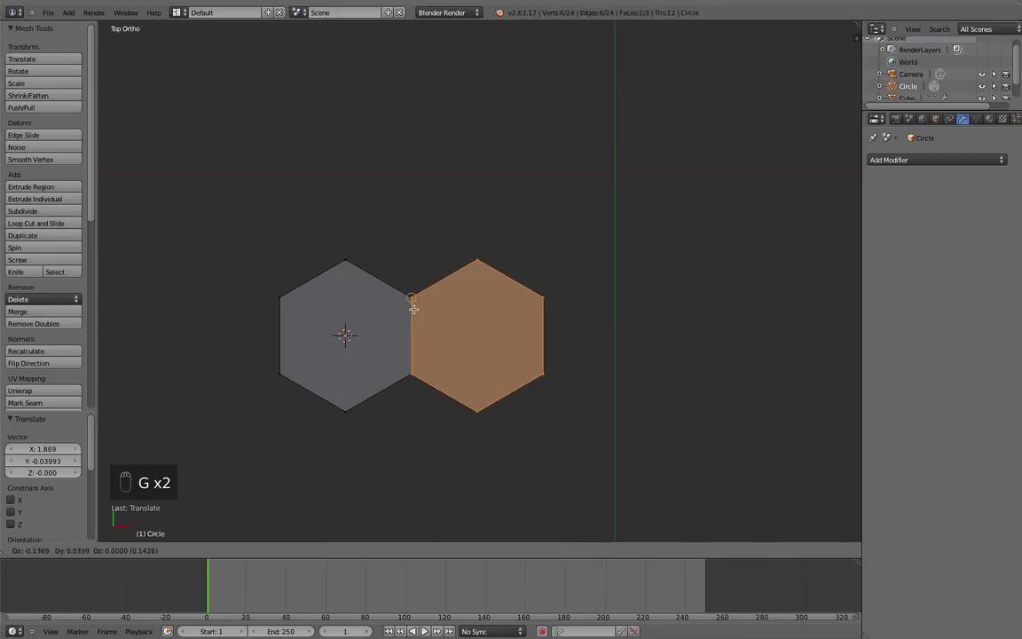
left_click(422, 317)
Step: Duplicate the right-hand hexagon, leaving the copy in place over it
scroll(471, 343, "down", 2)
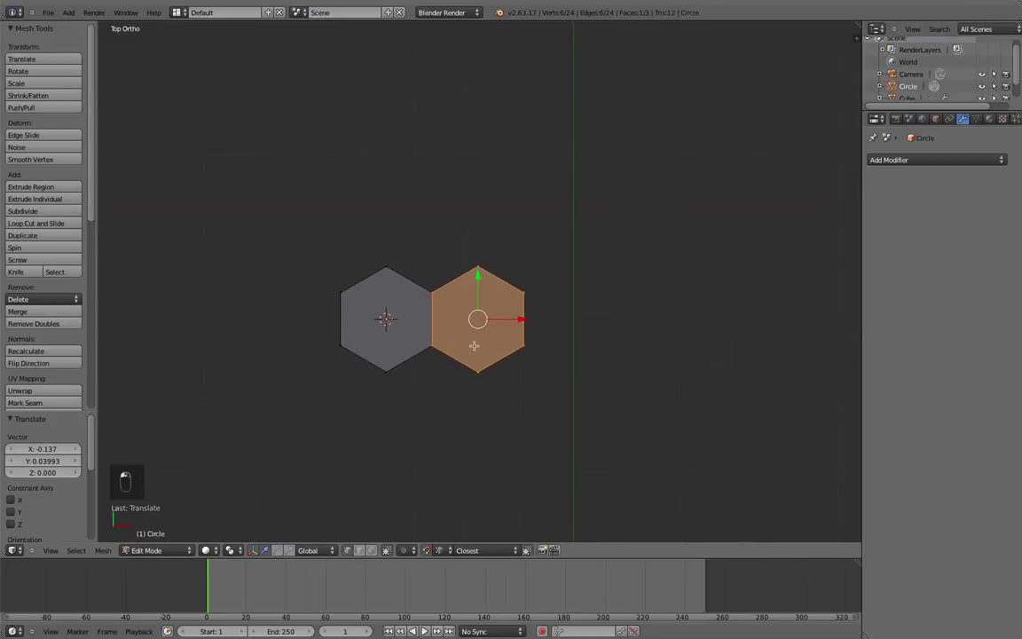
key("g")
right_click(461, 359)
key("shift+d")
right_click(461, 360)
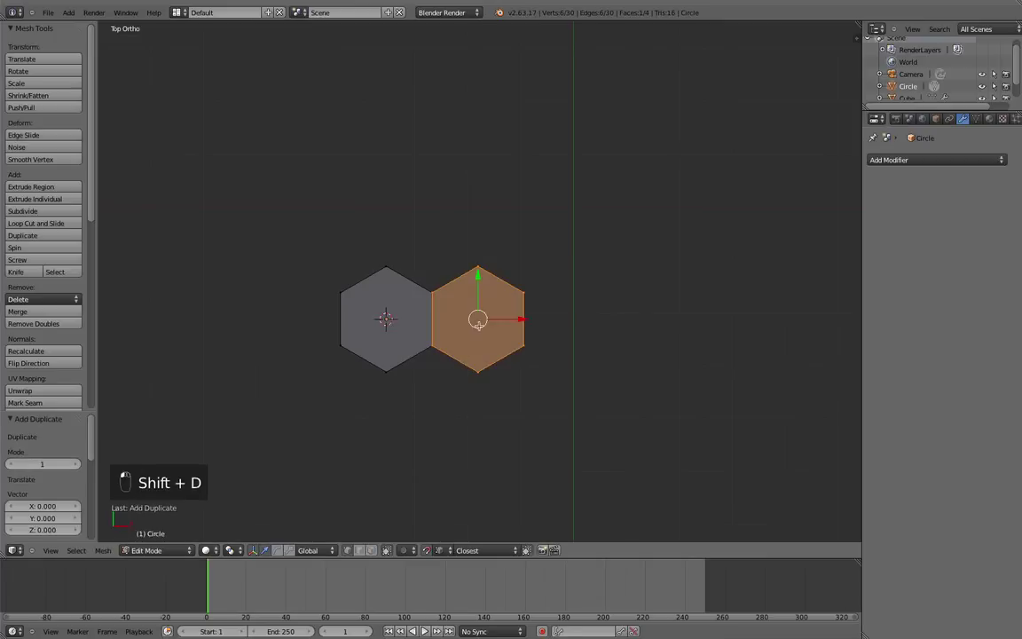
Step: Move the new copy below the two hexagons and snap its upper corner into the notch between them
key("g")
right_click(433, 357)
key("g")
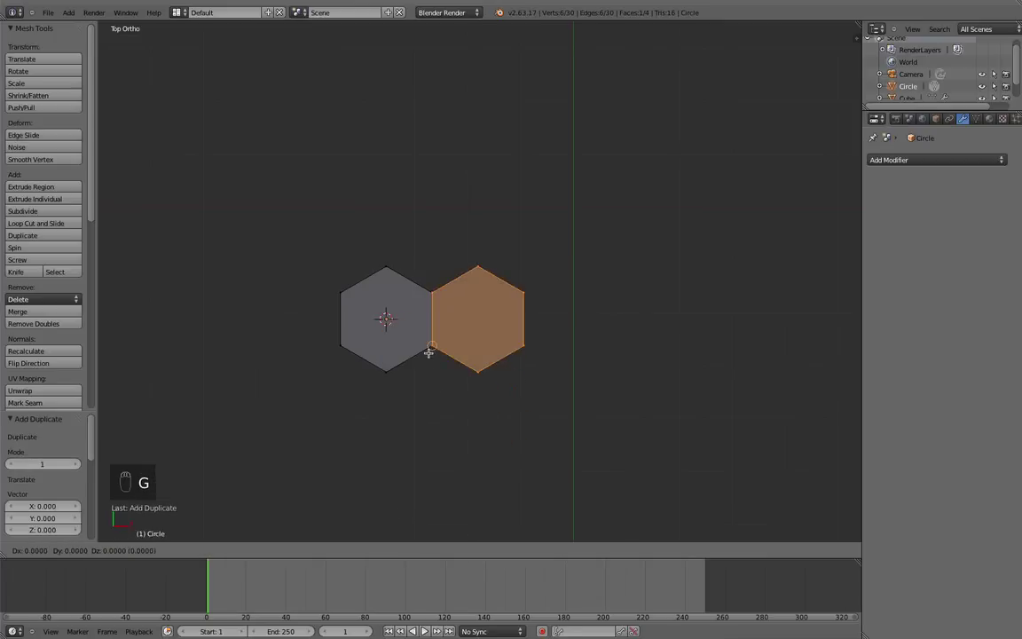
left_click(434, 411)
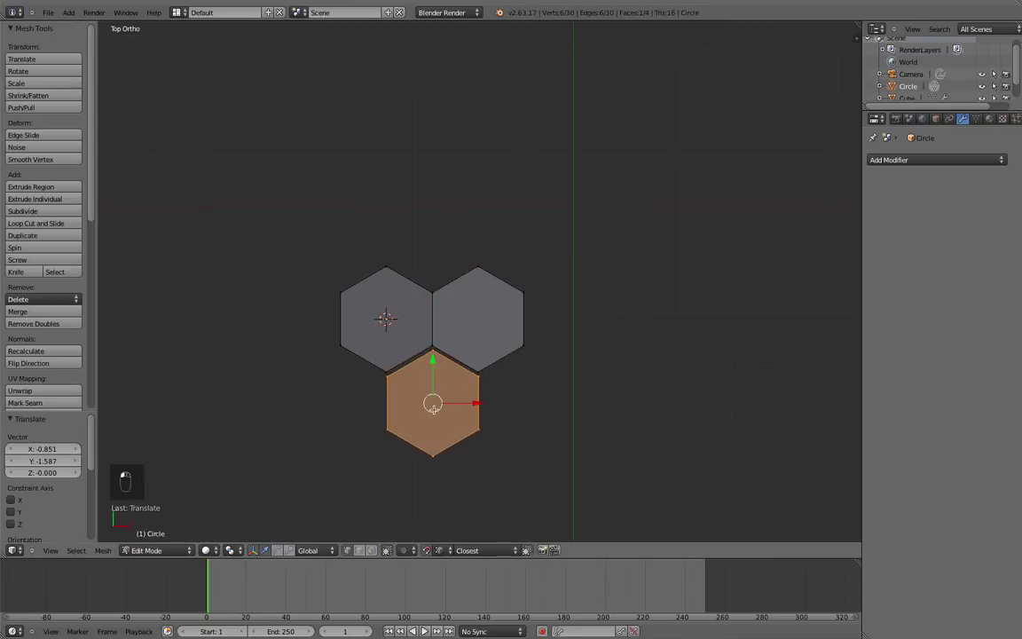
scroll(464, 349, "up", 3)
scroll(464, 349, "up", 1)
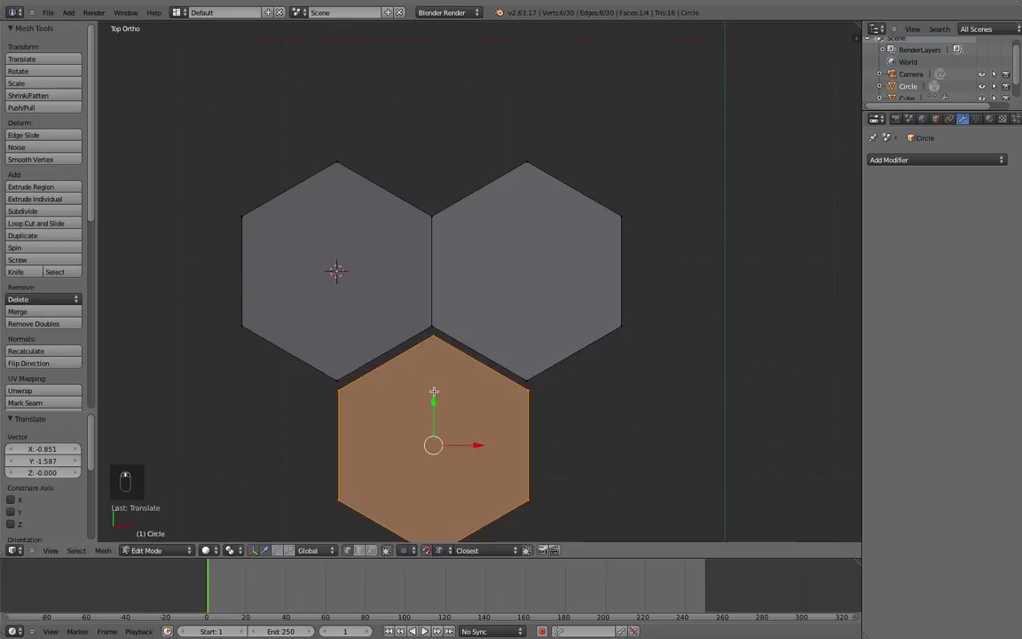
key("g")
left_click(433, 333)
Step: Select all the hexagon geometry, remove the doubled vertices, and deselect everything
key("a")
scroll(486, 361, "down", 3)
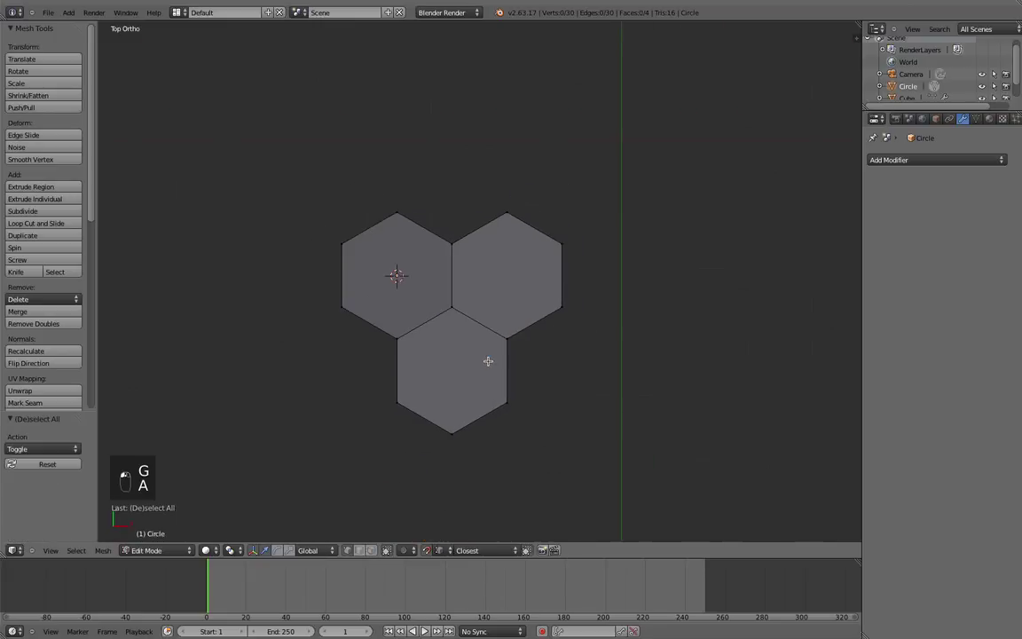
key("a")
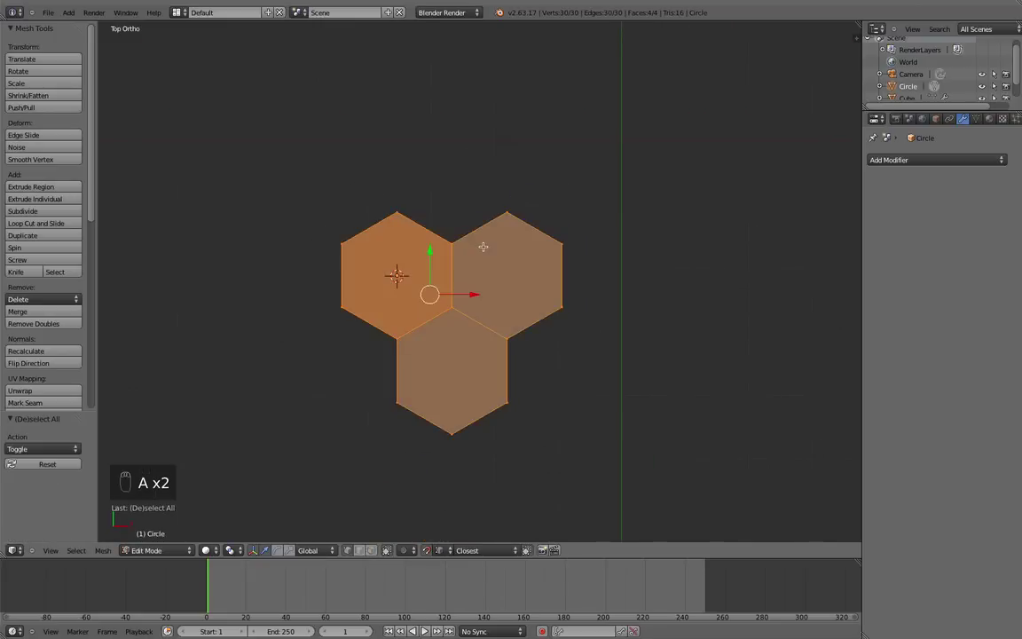
key("w")
left_click(483, 244)
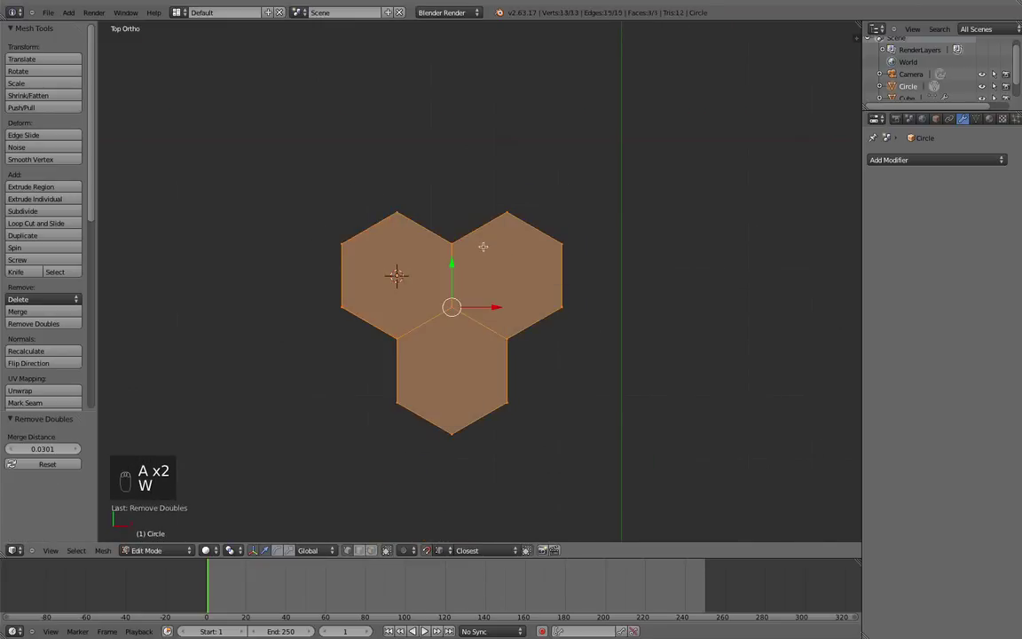
key("a")
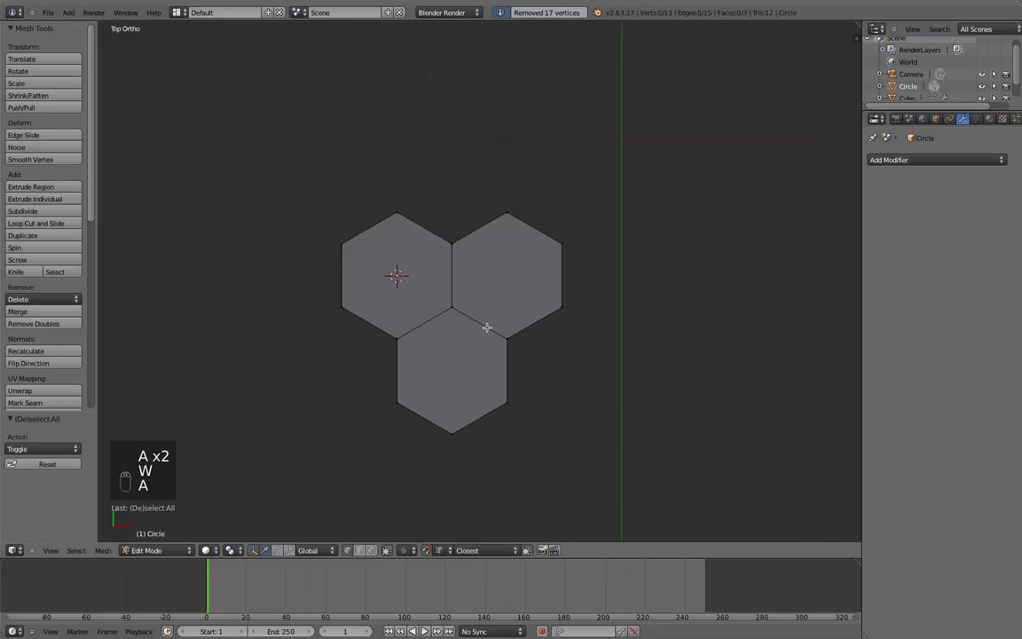
Step: In face selection mode, circle-select all three hexagon faces and delete them with Only Faces
left_click(371, 550)
key("c")
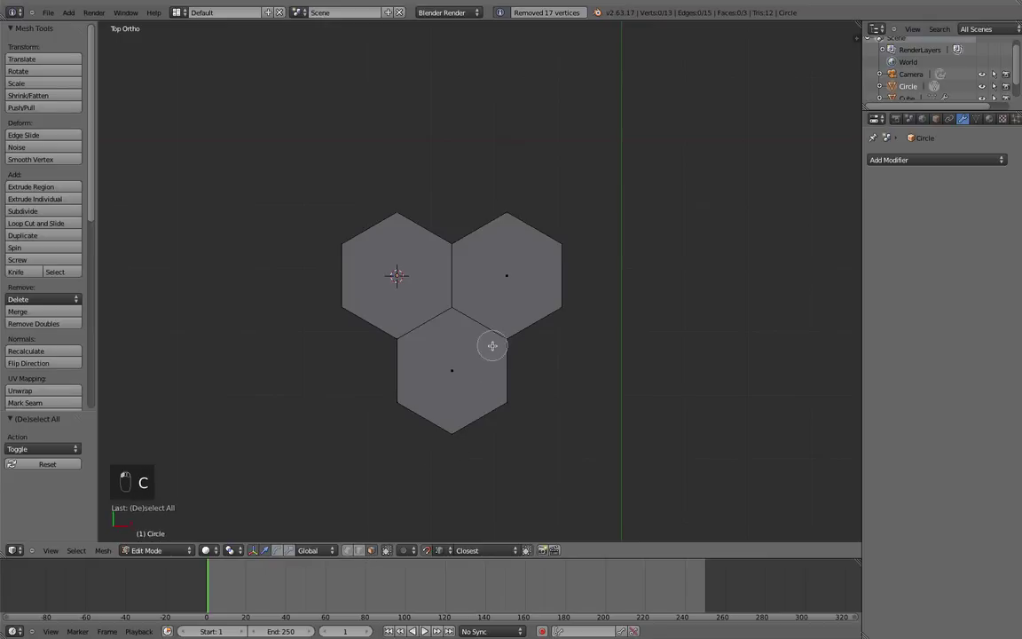
left_click(450, 306)
right_click(436, 332)
key("x")
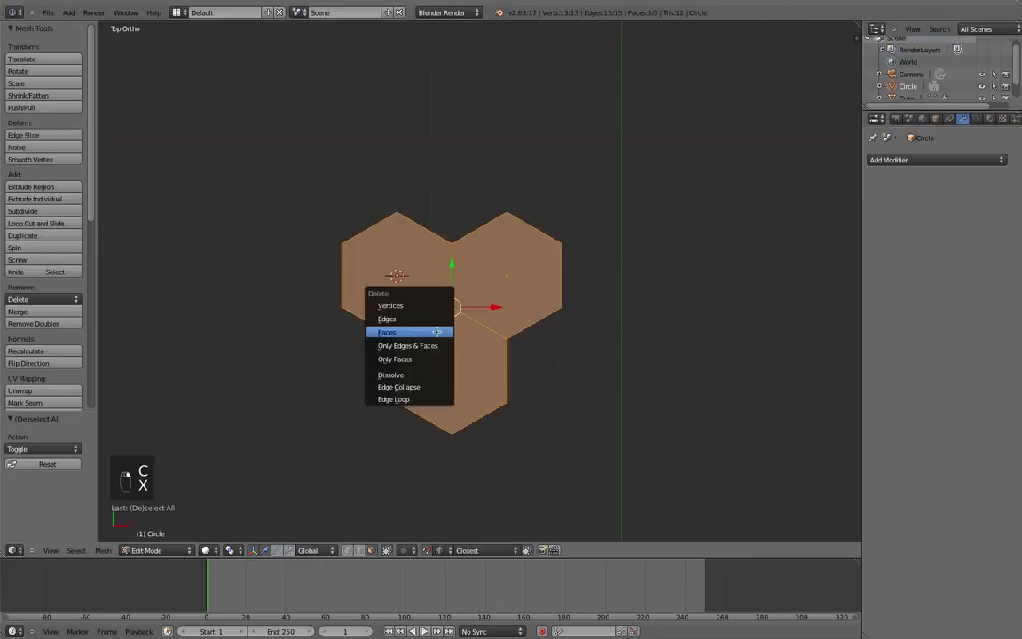
left_click(434, 358)
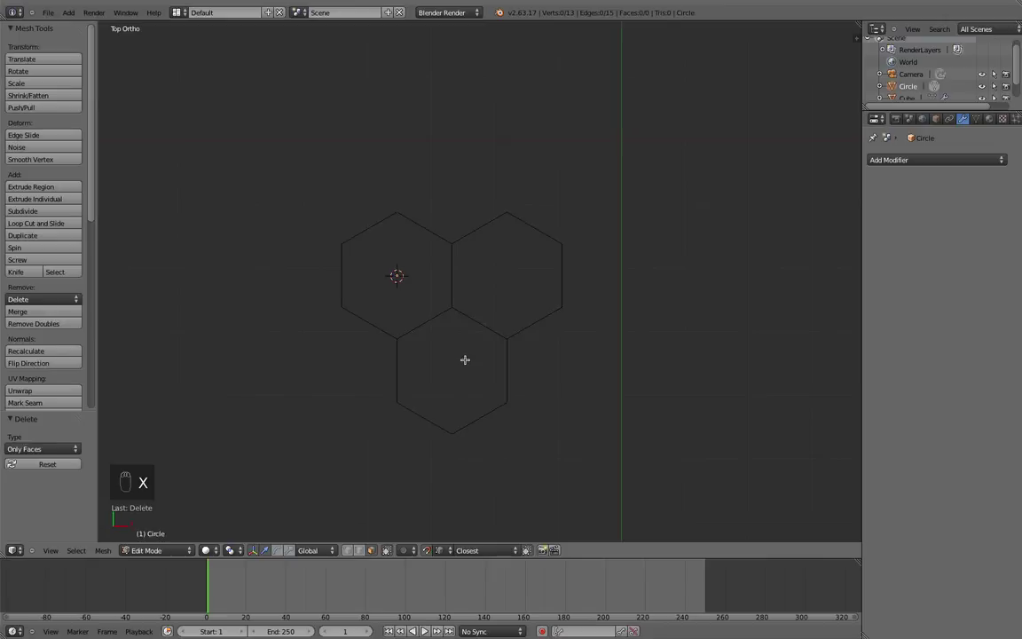
Step: Circle-select the three inner edges meeting at the centre and delete them, leaving a single outer outline
key("a")
key("a")
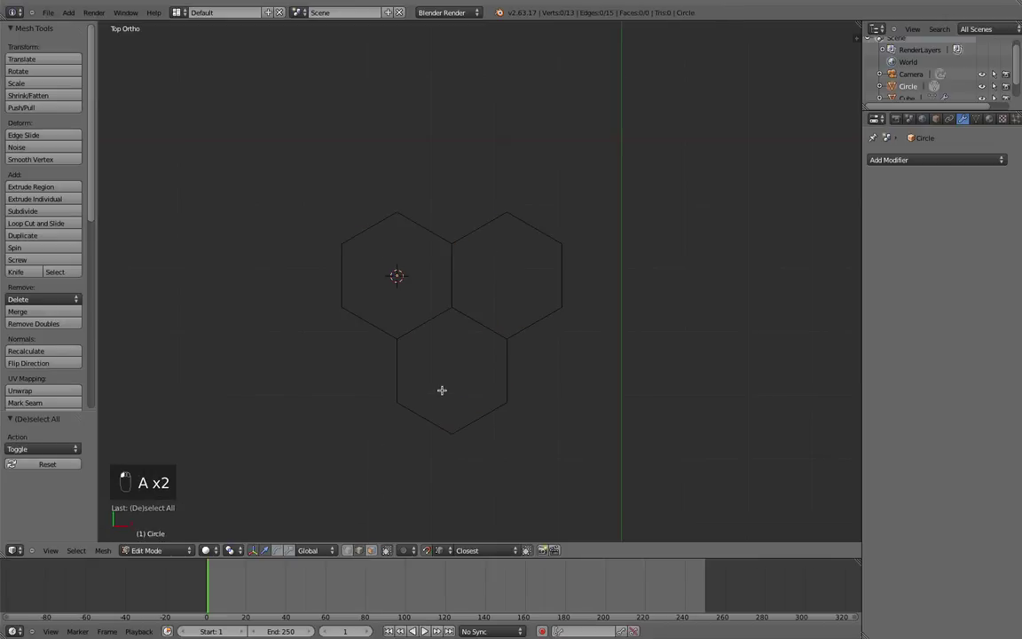
key("c")
left_click(434, 308)
right_click(430, 306)
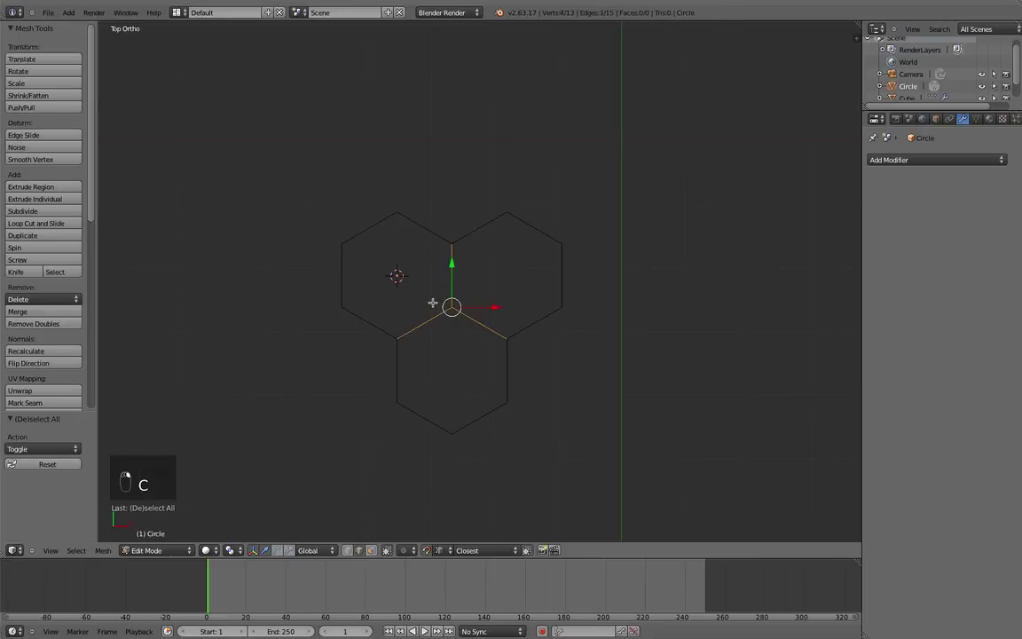
key("x")
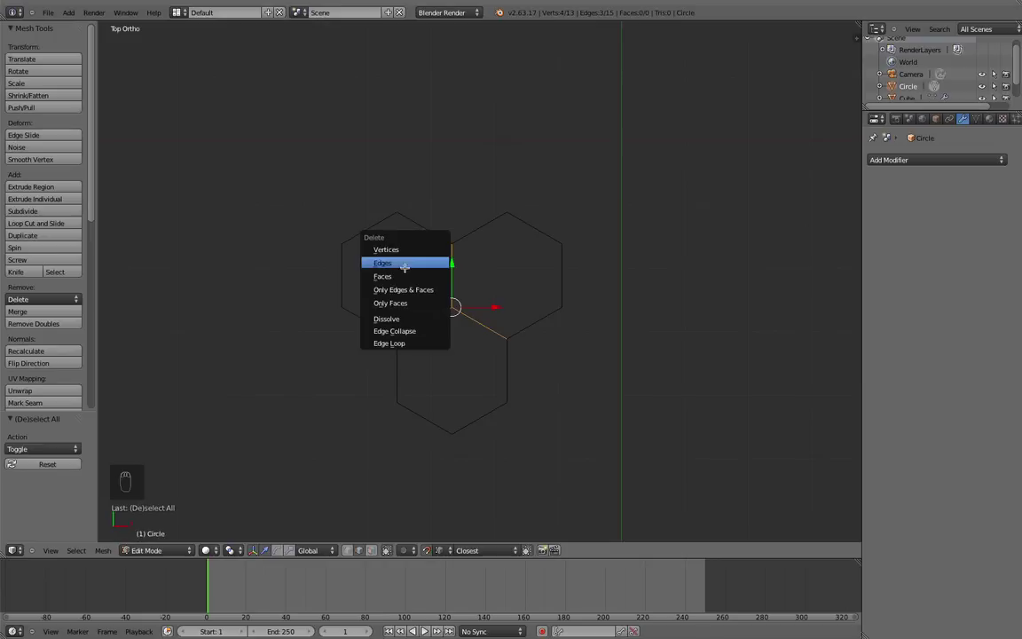
left_click(404, 274)
Step: Select the whole outline and add a Subdivision Surface modifier with View subdivisions set to 2
key("a")
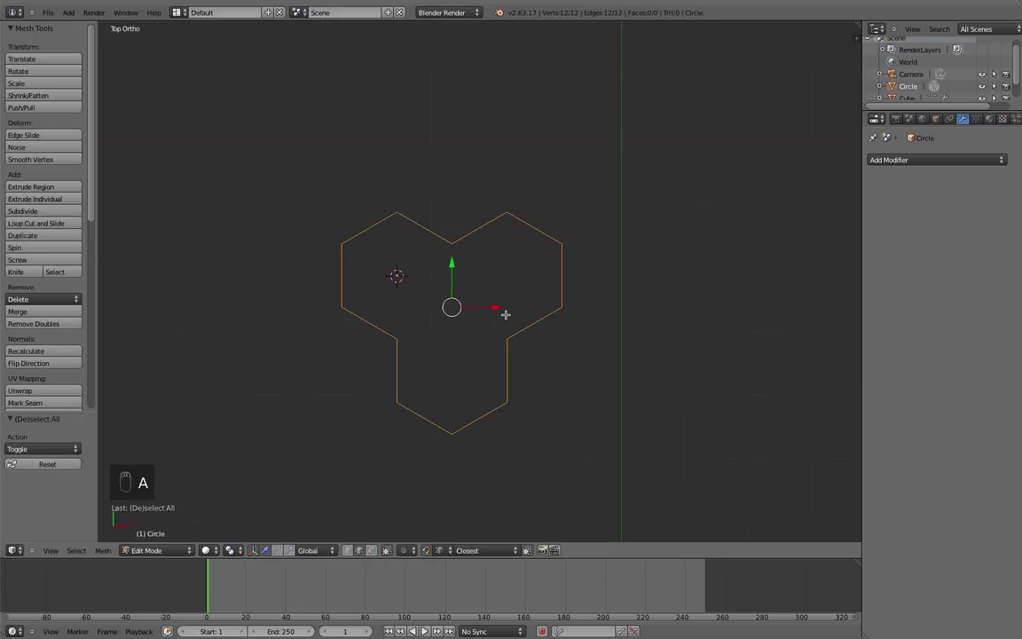
left_click(933, 159)
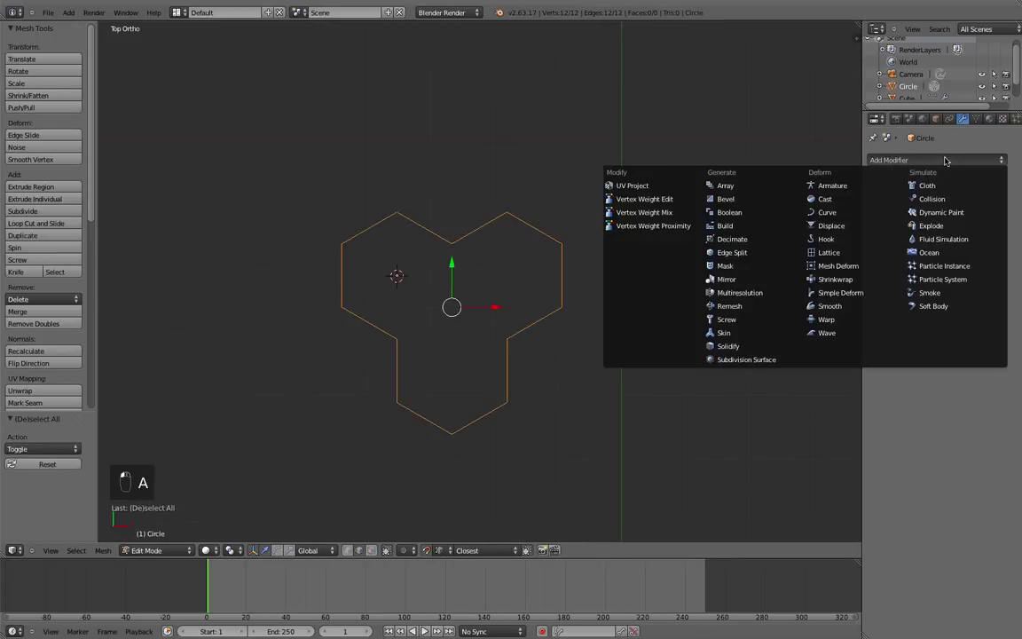
left_click(749, 360)
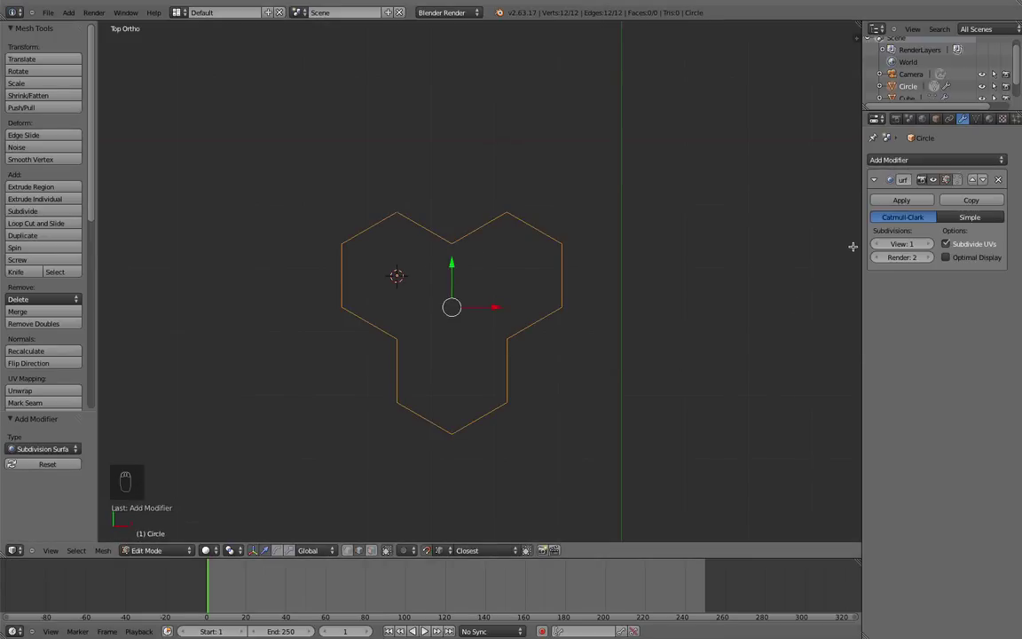
left_click(926, 245)
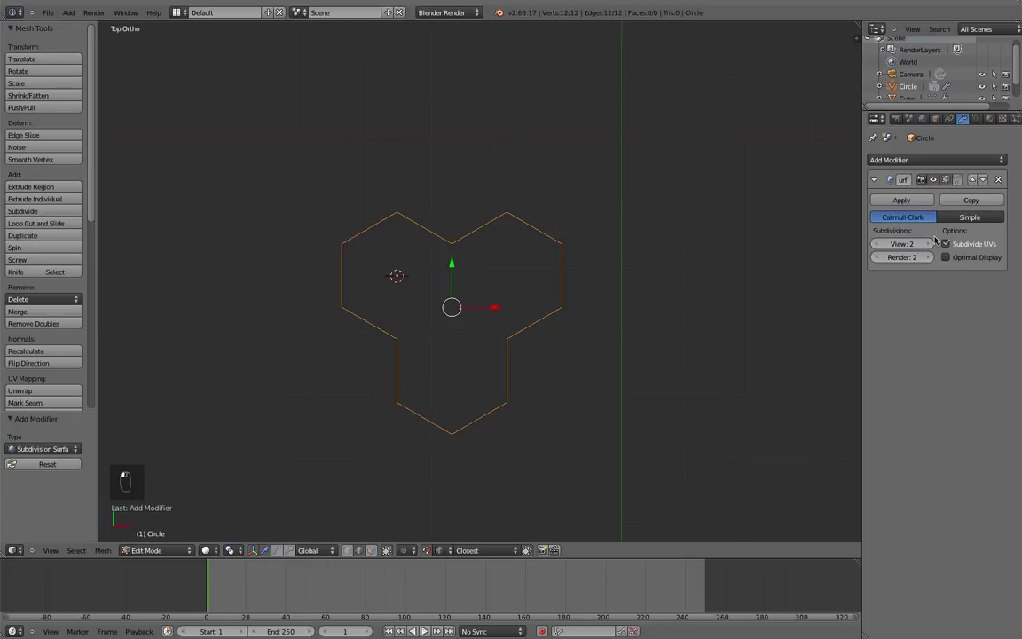
Step: Compare the smoothed outline in Object Mode with the angular base outline in Edit Mode
key("Tab")
scroll(700, 283, "up", 2)
left_click(877, 244)
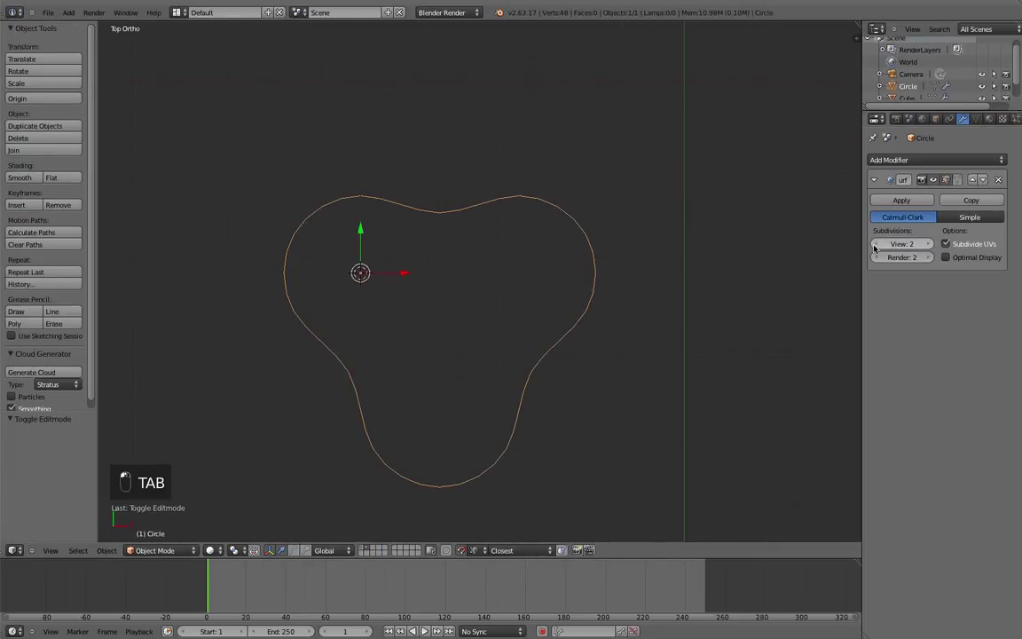
key("Tab")
key("Tab")
key("Tab")
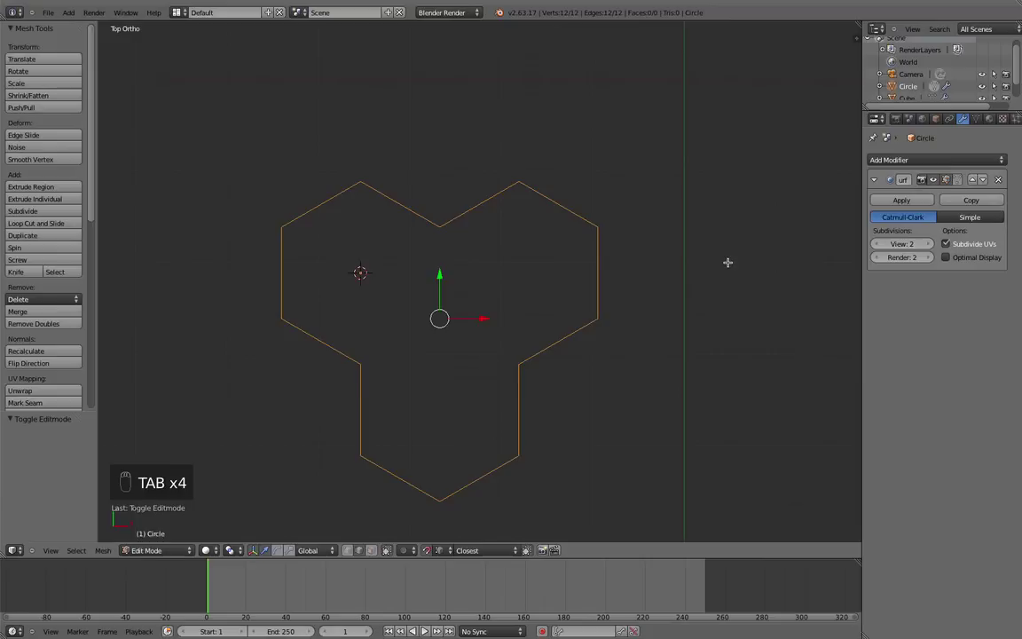
key("Tab")
key("Tab")
Step: Select the outline's three inward corner vertices in wireframe display and scale them outward to make the indentations shallower
key("z")
scroll(551, 312, "down", 1)
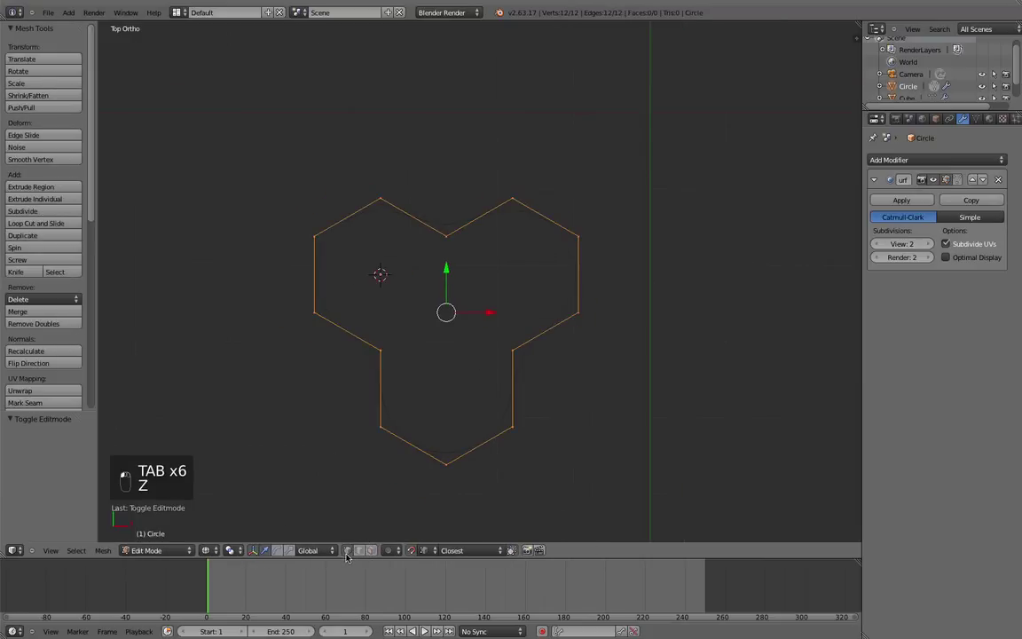
scroll(470, 315, "up", 2)
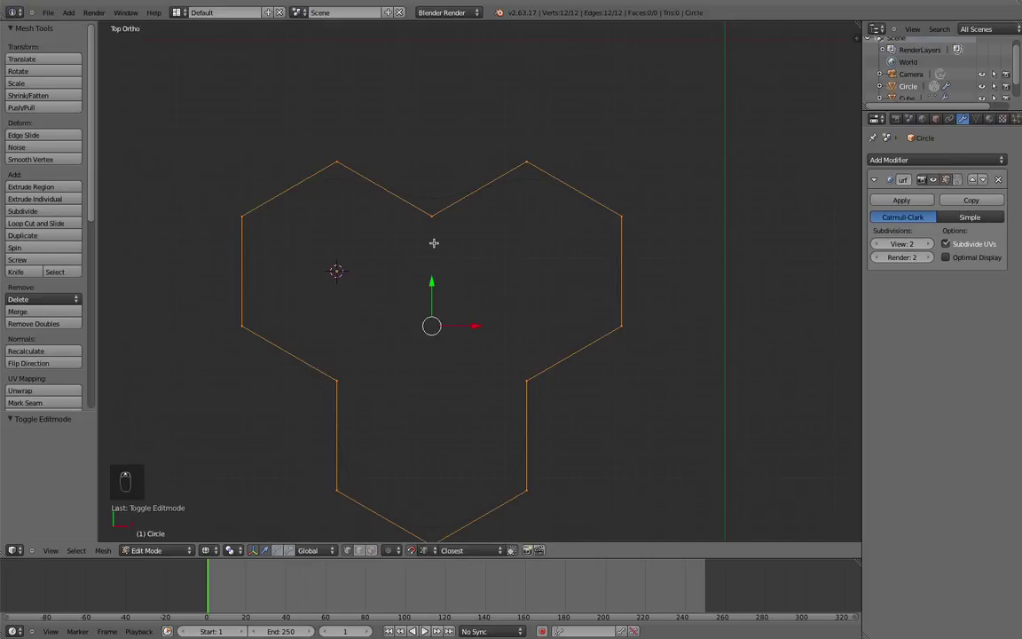
right_click(423, 217)
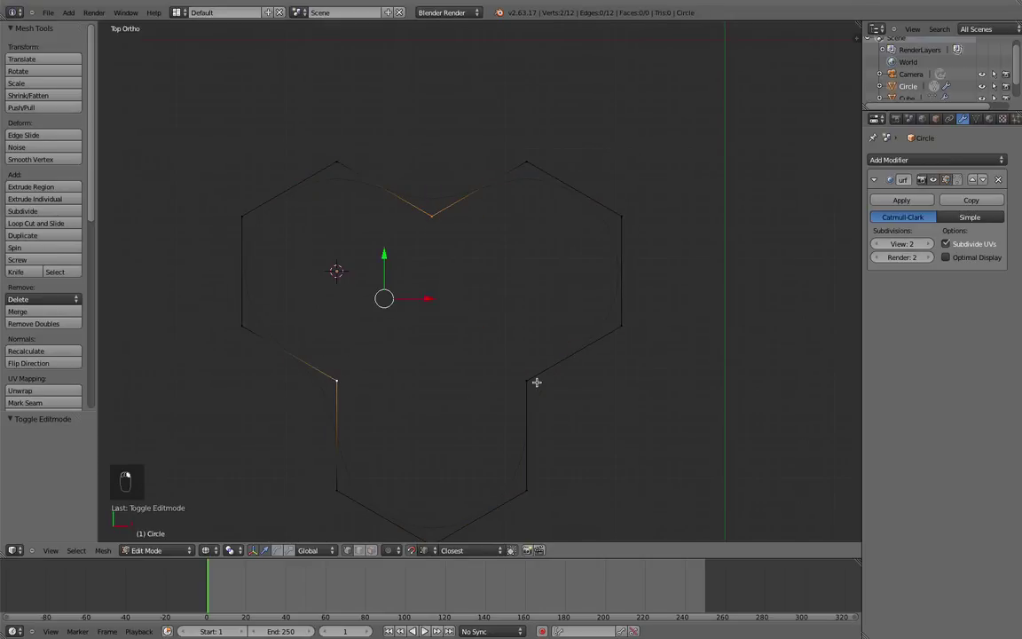
key("s")
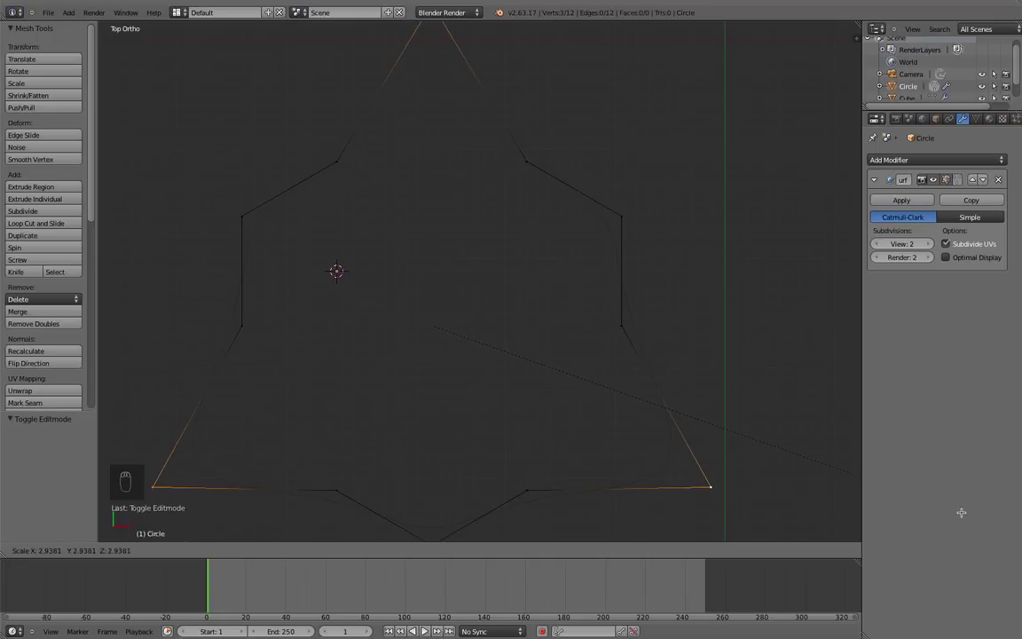
left_click(652, 427)
Step: Select the whole outline and extrude it upward about 1.68 units along Z to form a wall
key("a")
middle_click_drag(611, 451, 607, 392)
key("KP_1")
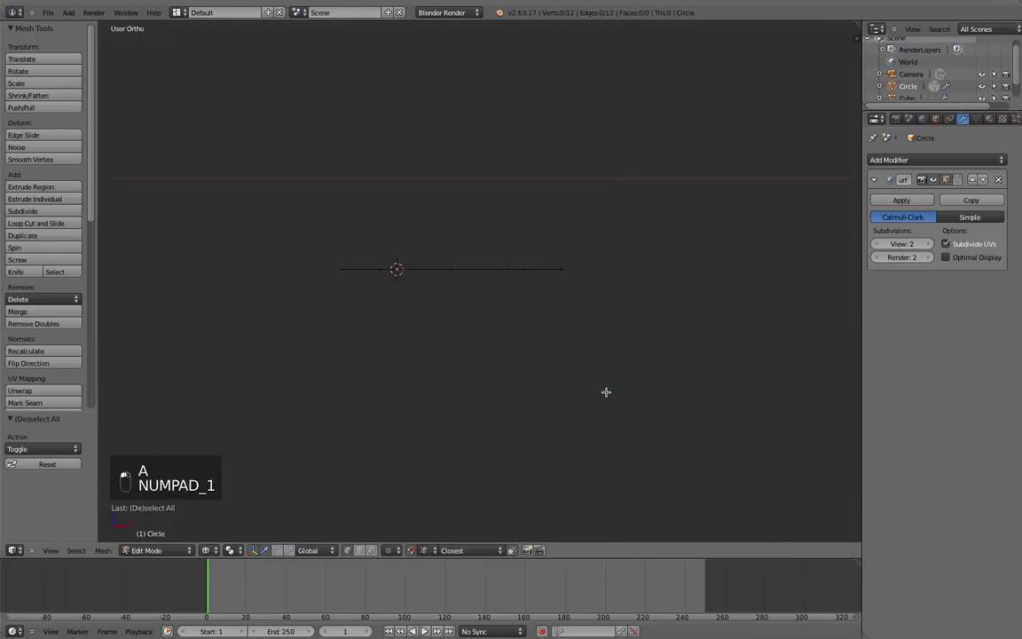
key("a")
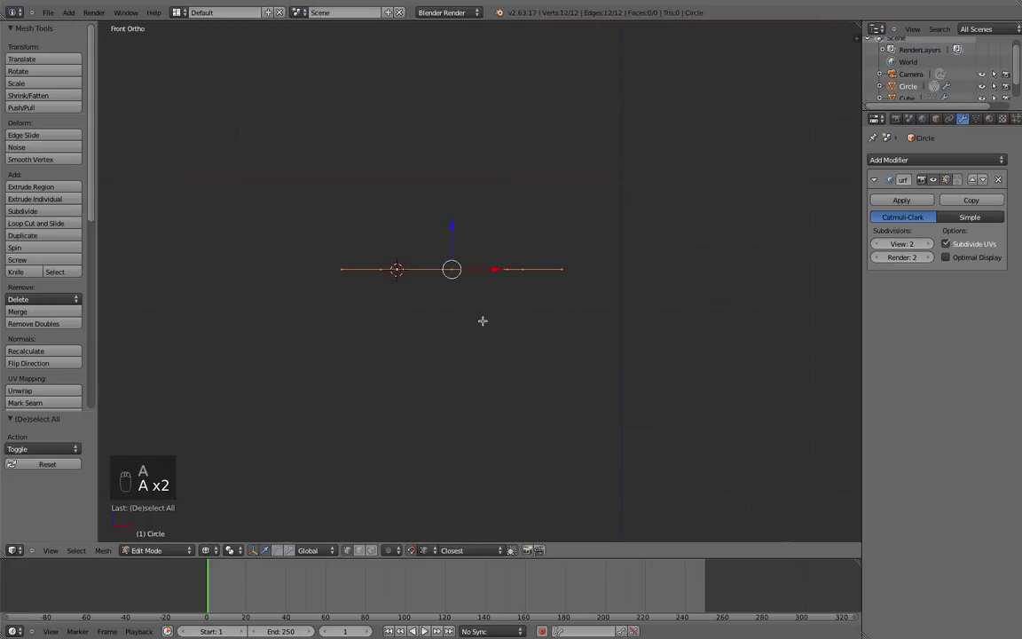
key("e")
key("z")
left_click(452, 164)
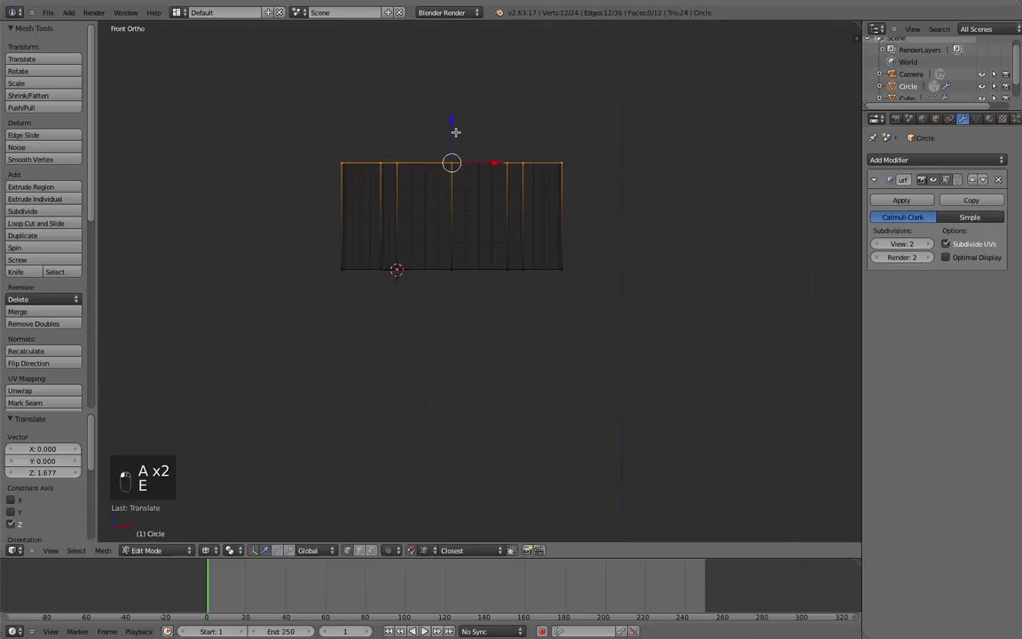
middle_click_drag(452, 164, 462, 287)
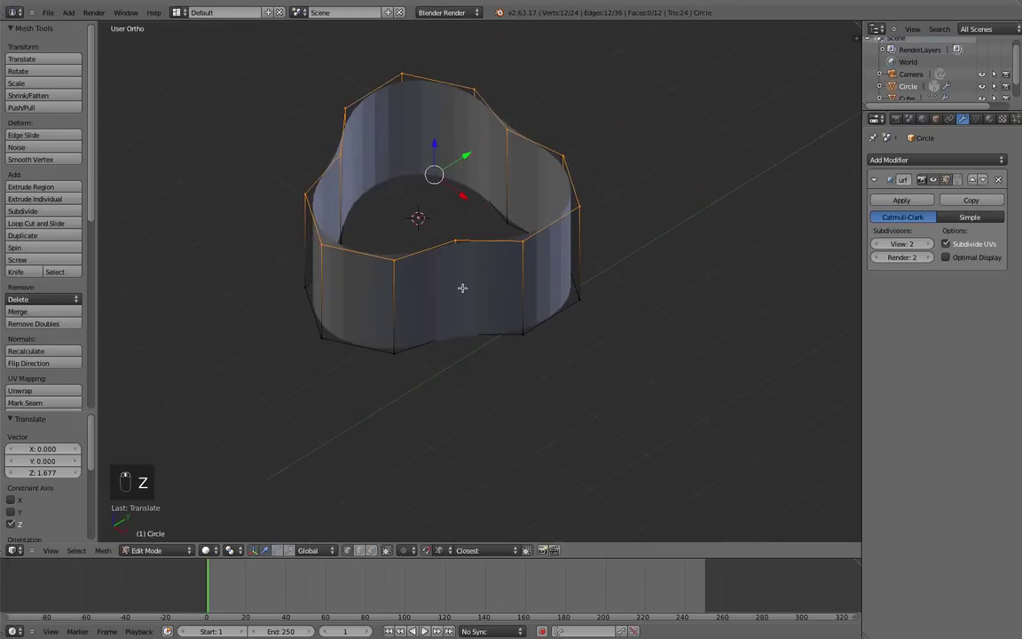
Step: In edge selection mode, show the modifier result on the edit cage and crease the three vertical inward-corner edges to 1.000
left_click(358, 549)
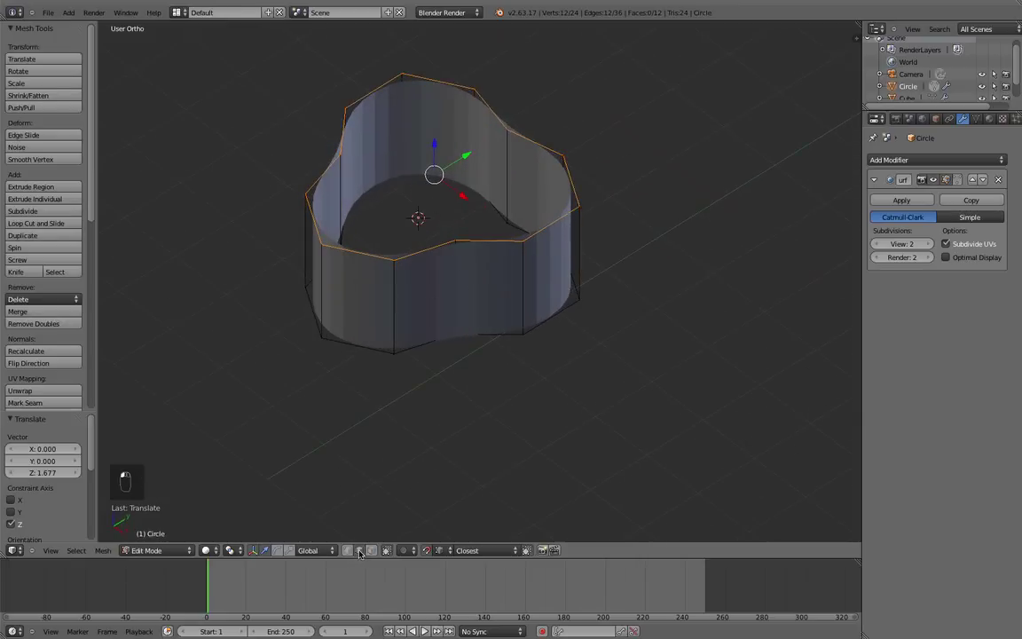
left_click(957, 180)
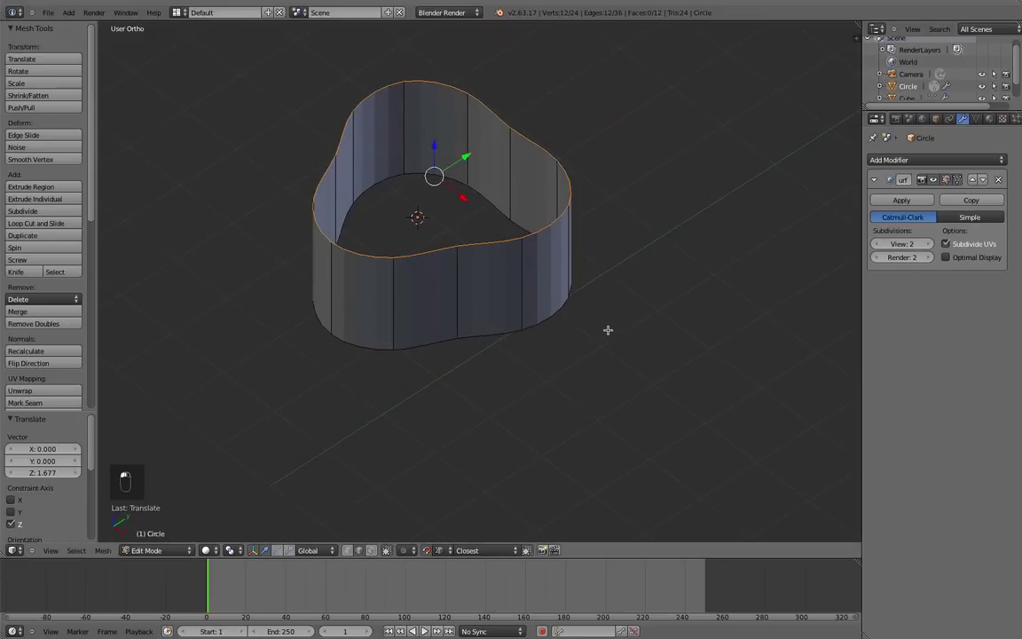
right_click(462, 287)
middle_click_drag(462, 288, 555, 336)
right_click(429, 328, "shift")
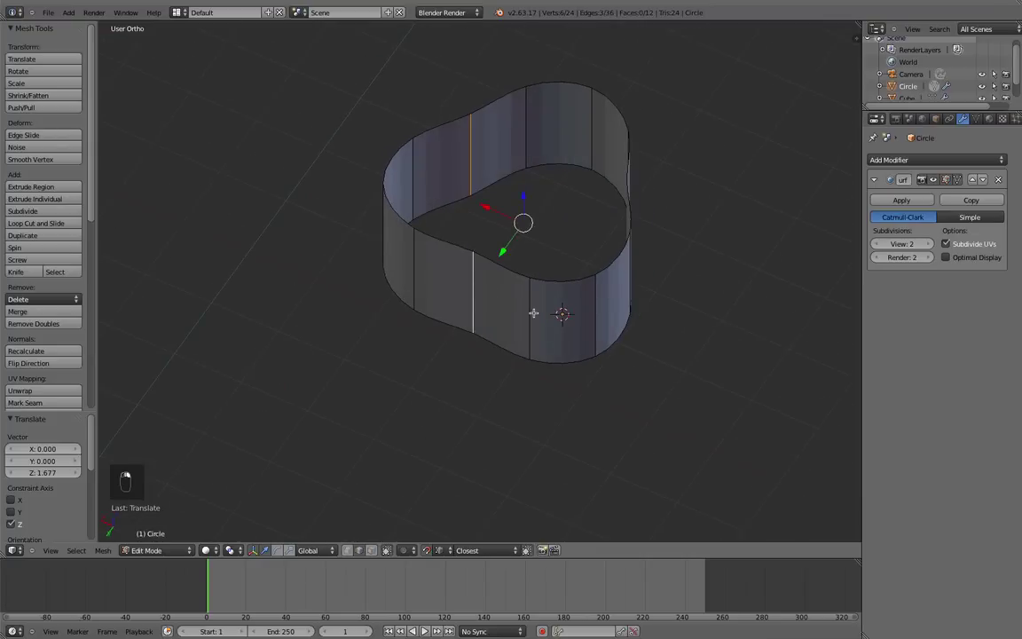
key("shift+e")
left_click(750, 465)
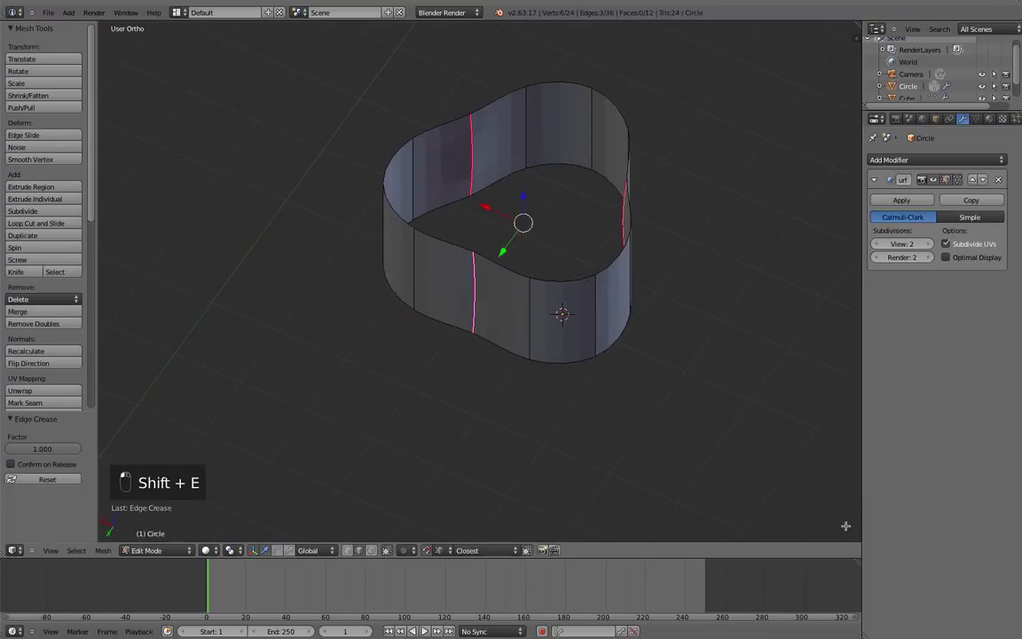
key("a")
Step: Select the wall's upper rim edge loop and crease it fully, leaving nothing selected
middle_click_drag(620, 385, 535, 280)
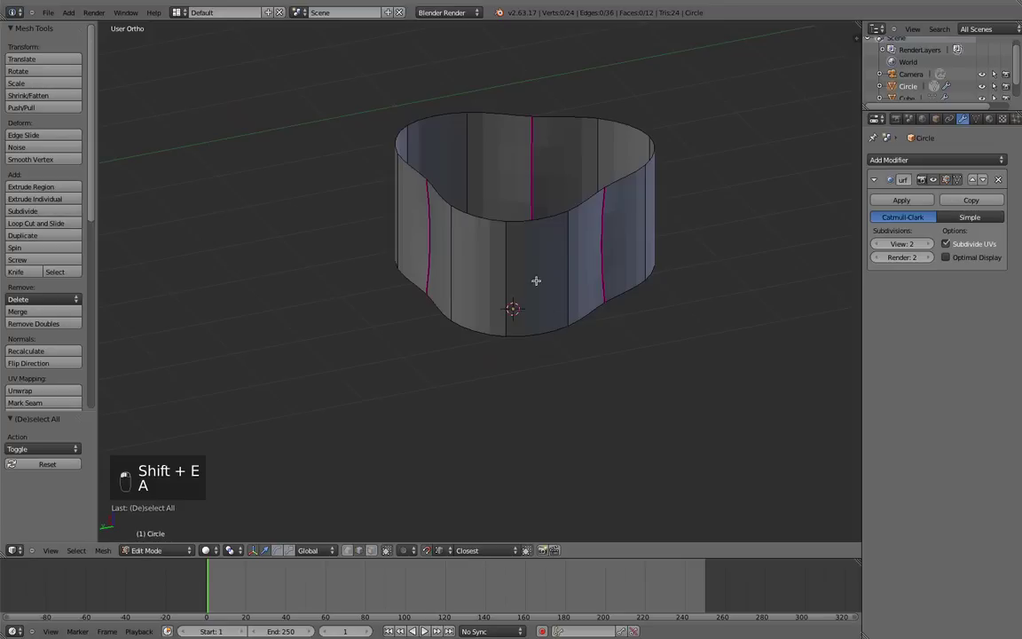
right_click(524, 221, "alt")
key("shift+e")
left_click(758, 347)
key("a")
scroll(617, 355, "down", 1)
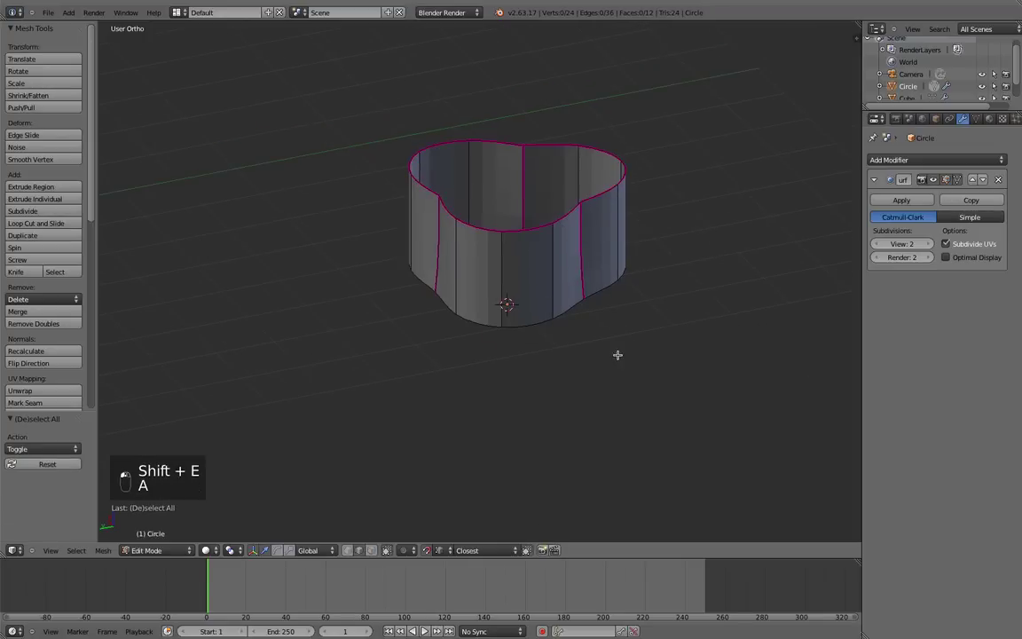
Step: Select the wall's lower rim edge loop and crease it to 1.000
right_click(536, 320, "alt")
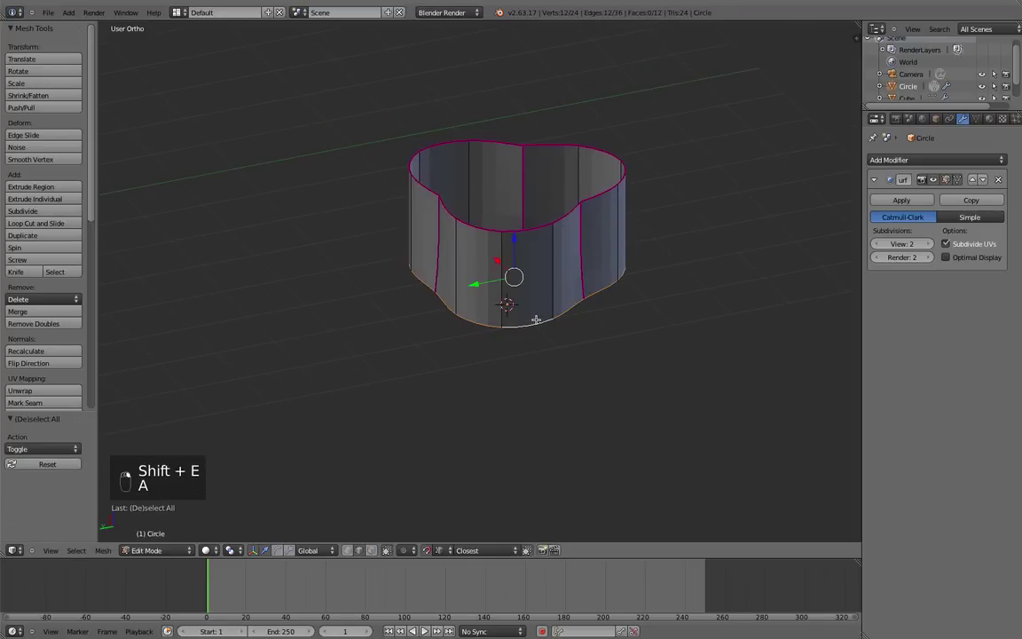
key("shift+e")
left_click(770, 448)
middle_click_drag(771, 449, 575, 328)
key("shift+e")
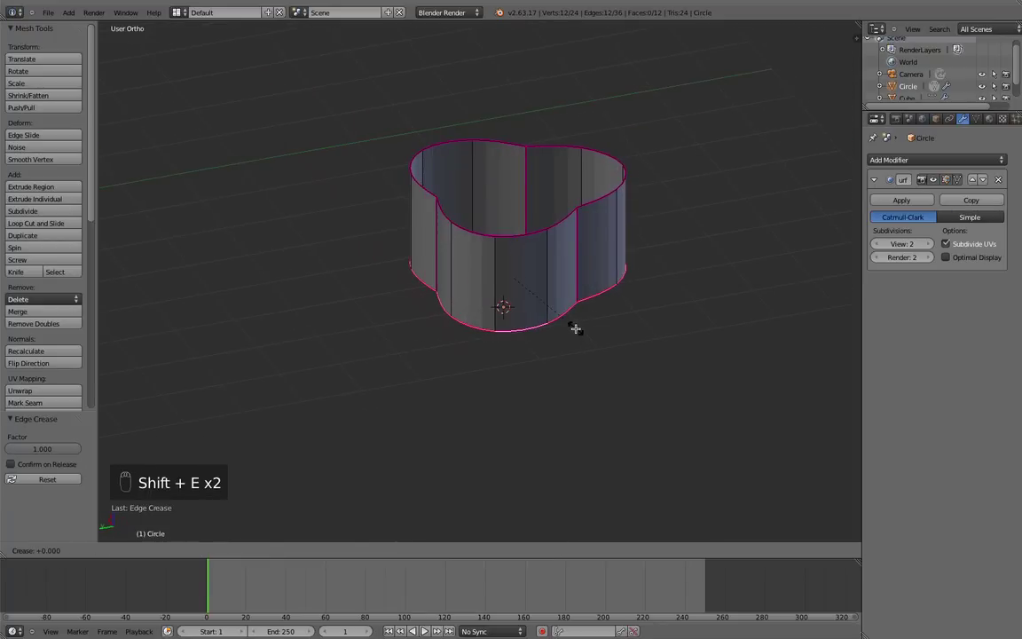
right_click(540, 316)
key("shift+e")
right_click(537, 316)
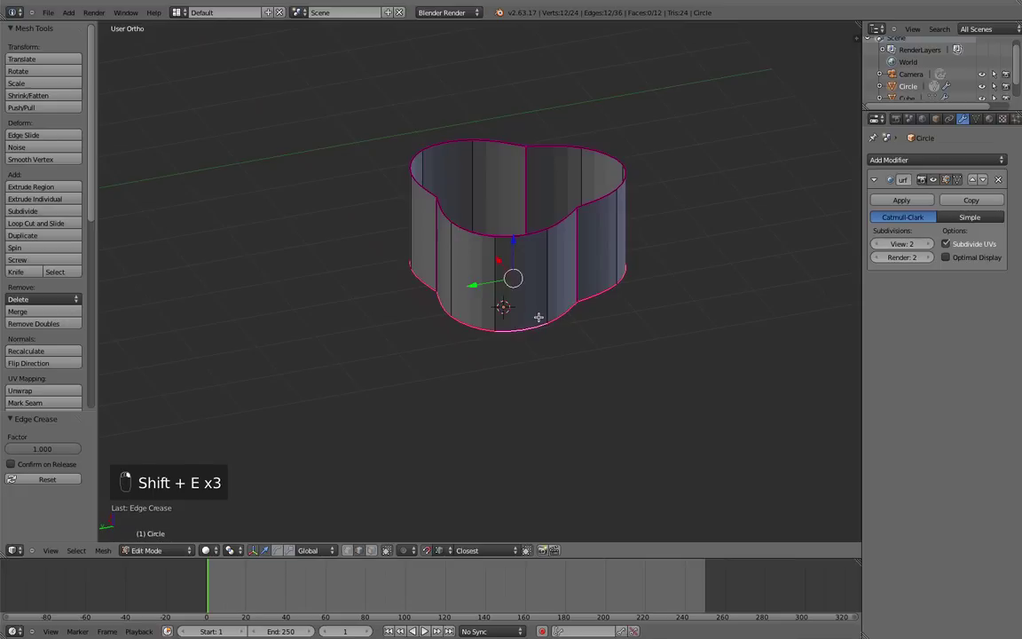
key("ctrl+e")
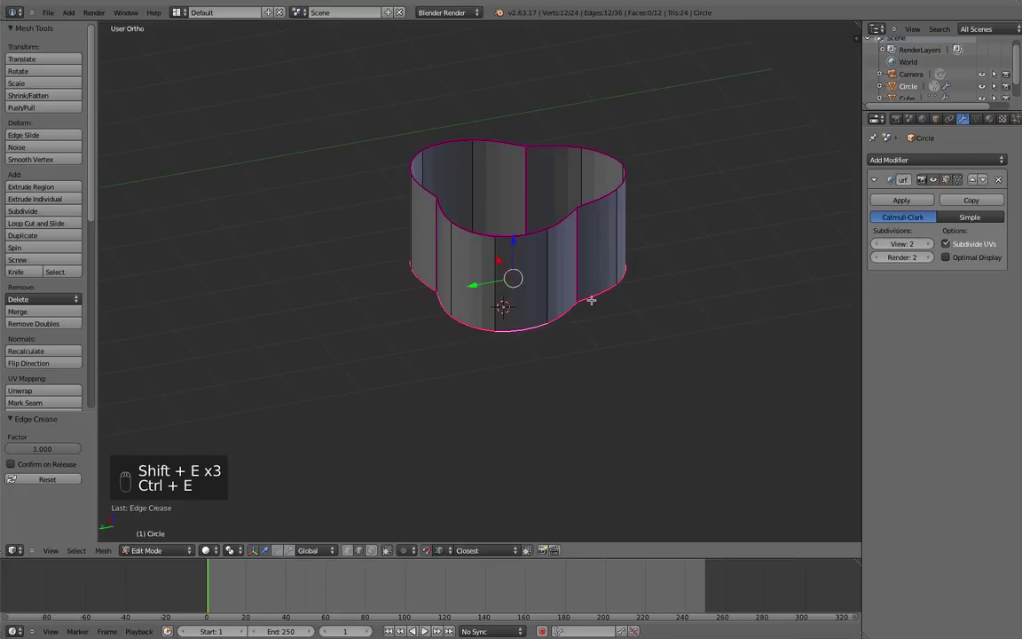
Step: Apply the edge crease to the lower rim loop again and deselect everything
key("shift+e")
left_click(759, 399)
key("a")
middle_click_drag(758, 398, 546, 290)
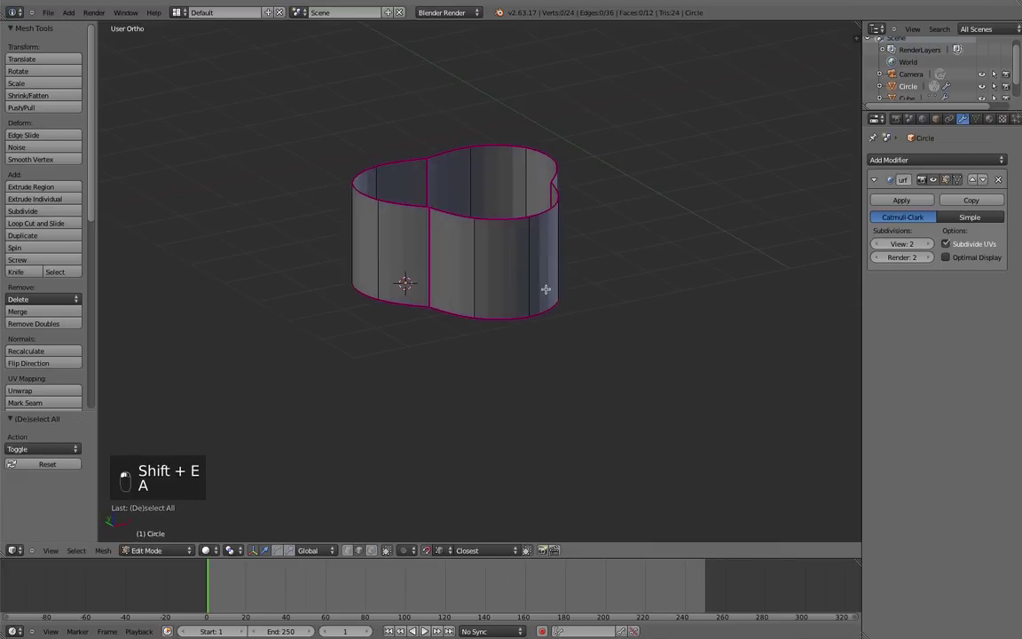
Step: Return to Object Mode and apply smooth shading to the extruded outline
key("Tab")
middle_click_drag(638, 328, 546, 420)
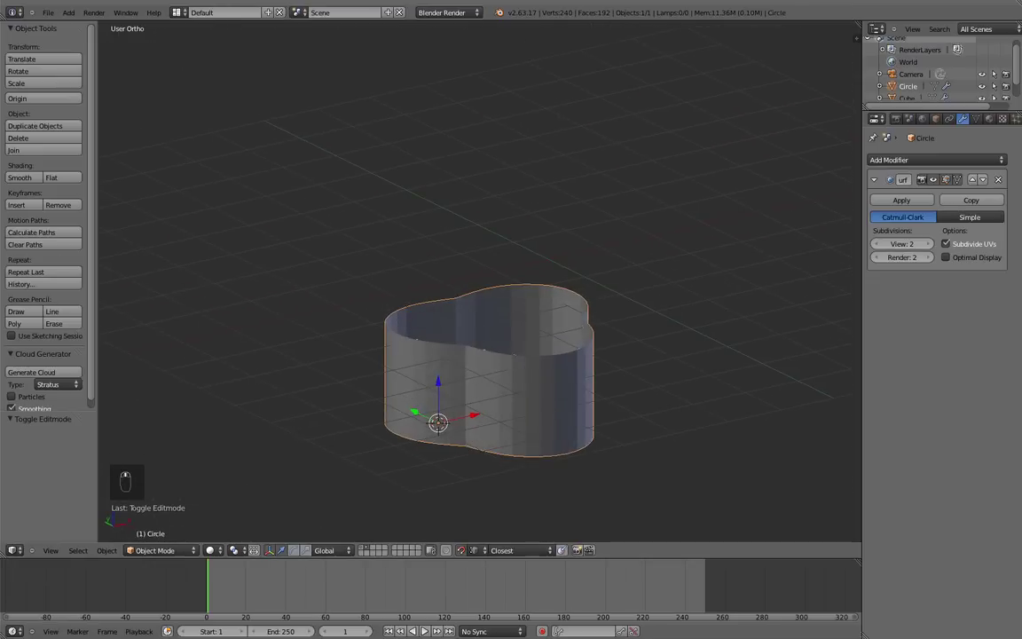
left_click(20, 177)
middle_click_drag(470, 217, 397, 253)
Step: In Edit Mode, recalculate the normals of the entire mesh and deselect everything
key("Tab")
key("a")
key("a")
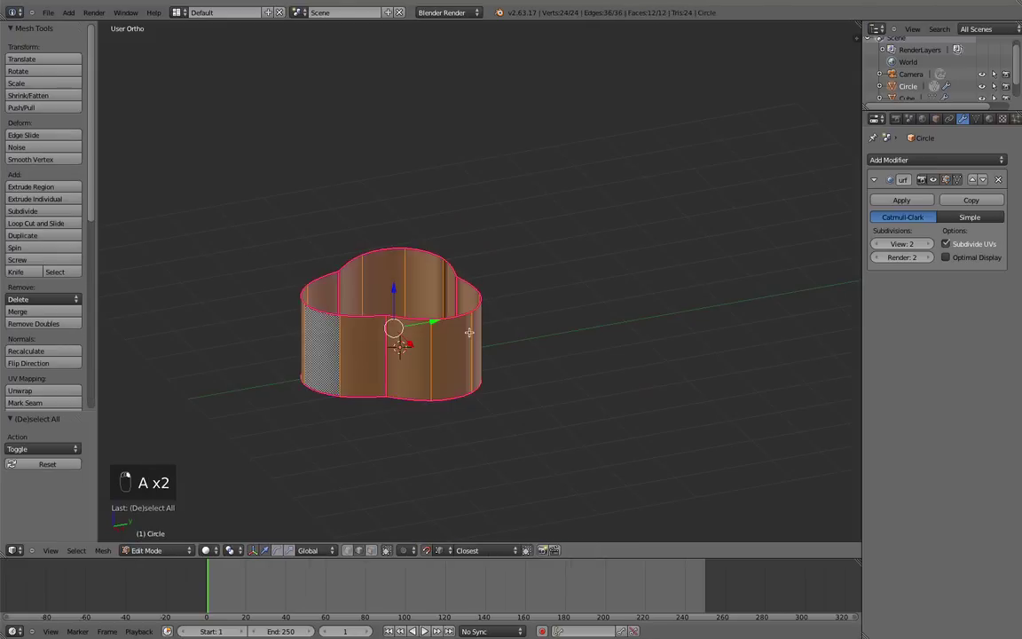
key("ctrl+n")
key("a")
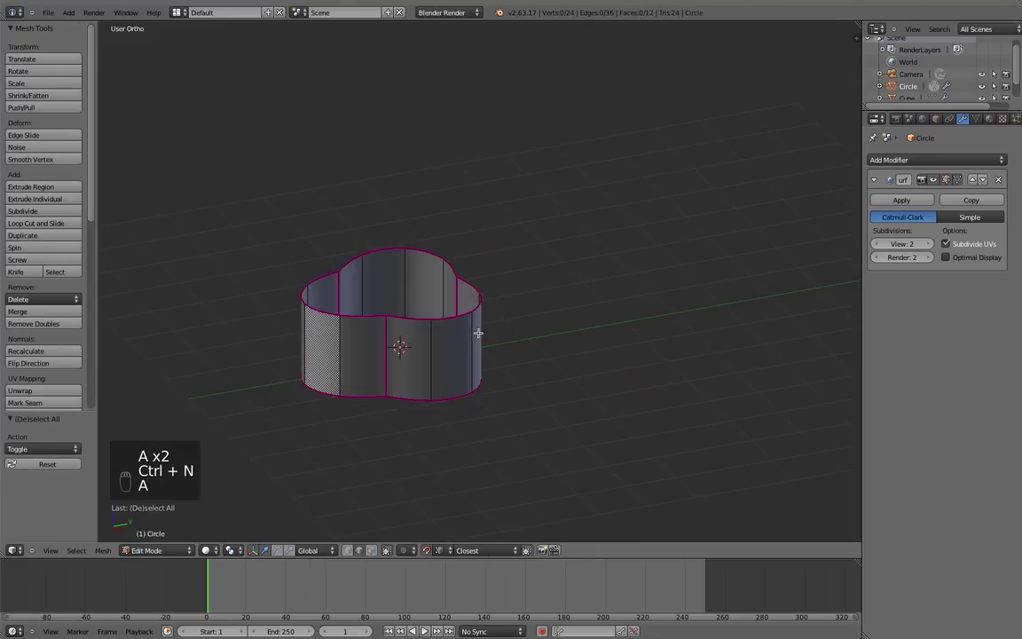
middle_click_drag(472, 330, 406, 409)
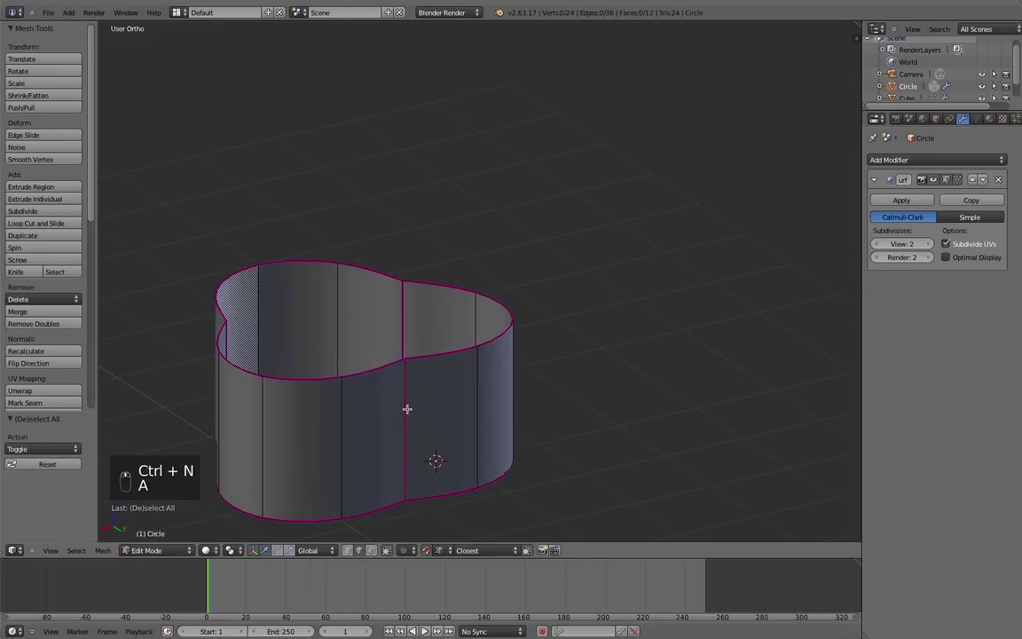
Step: Select the three vertical inward-corner edges, scale them to about 0.54 with global Z locked, and check the shape in Object Mode
middle_click_drag(410, 313, 387, 396)
right_click(388, 397, "shift")
scroll(366, 405, "down", 3)
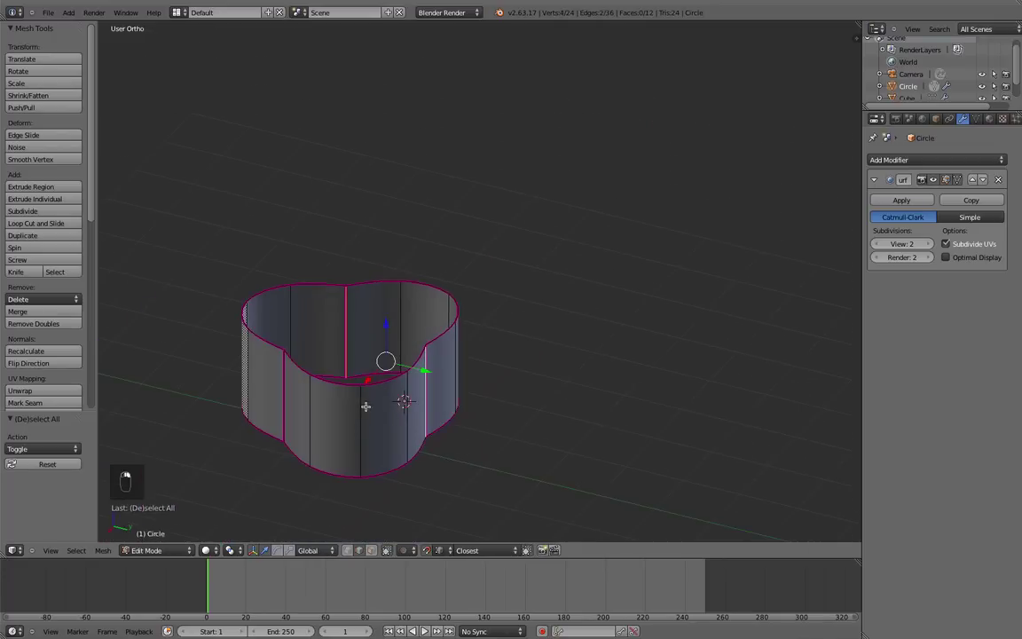
right_click(291, 386, "shift")
key("s")
key("shift+z")
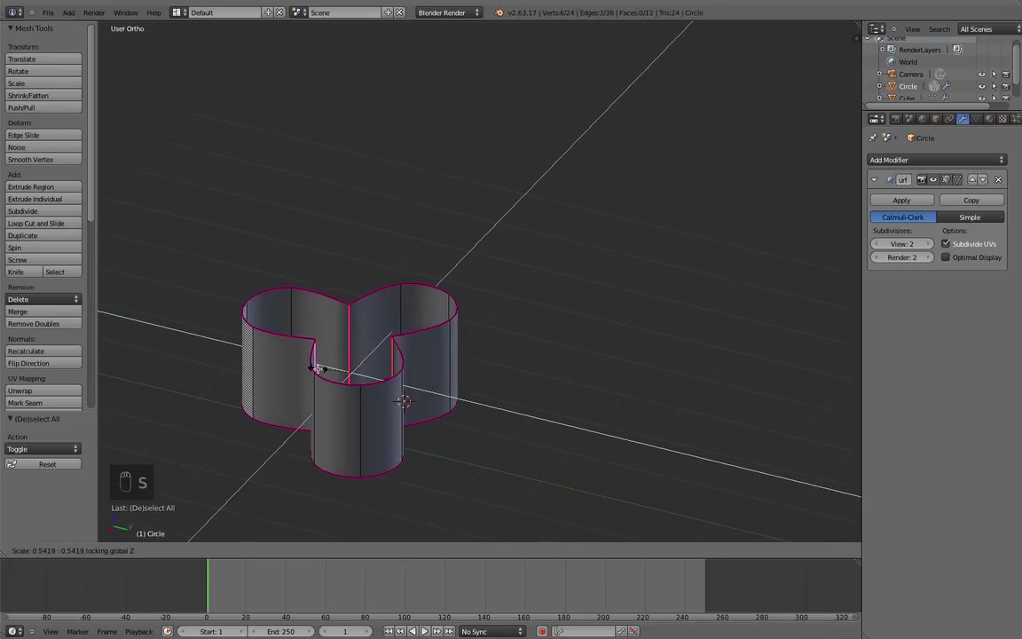
left_click(317, 368)
key("Tab")
scroll(438, 342, "down", 1)
middle_click_drag(440, 343, 470, 329)
key("Tab")
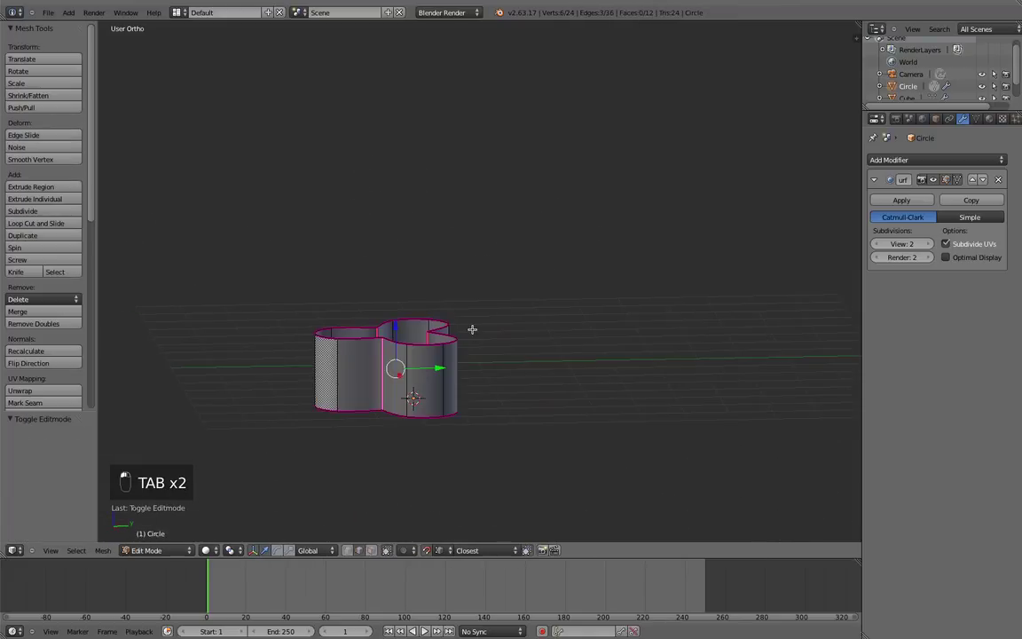
Step: In wireframe front view, box-select the wall's upper rim and raise it about 7.55 units along Z
key("KP_1")
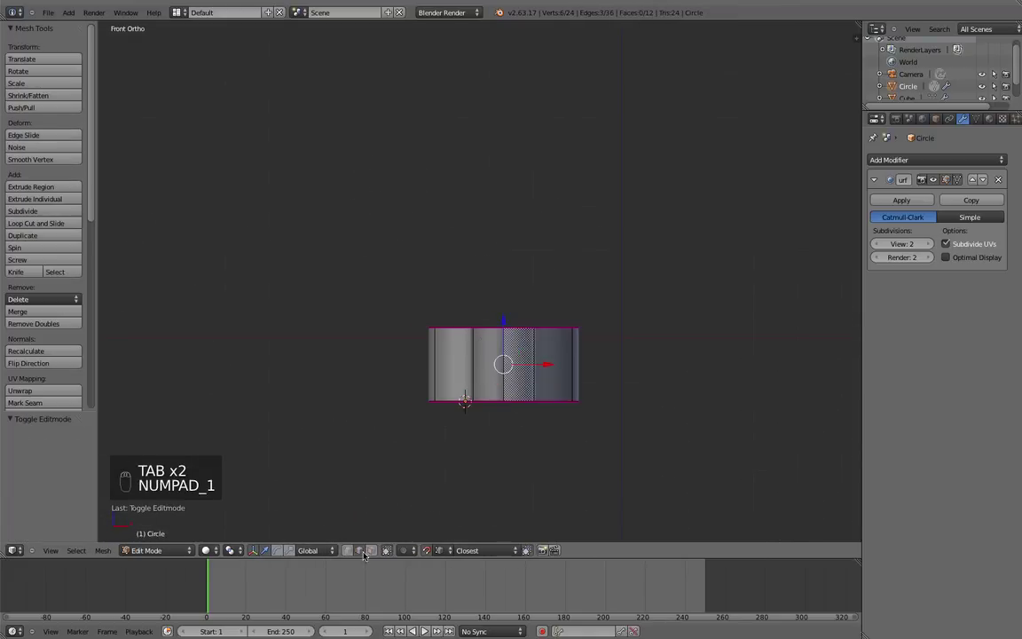
key("a")
key("a")
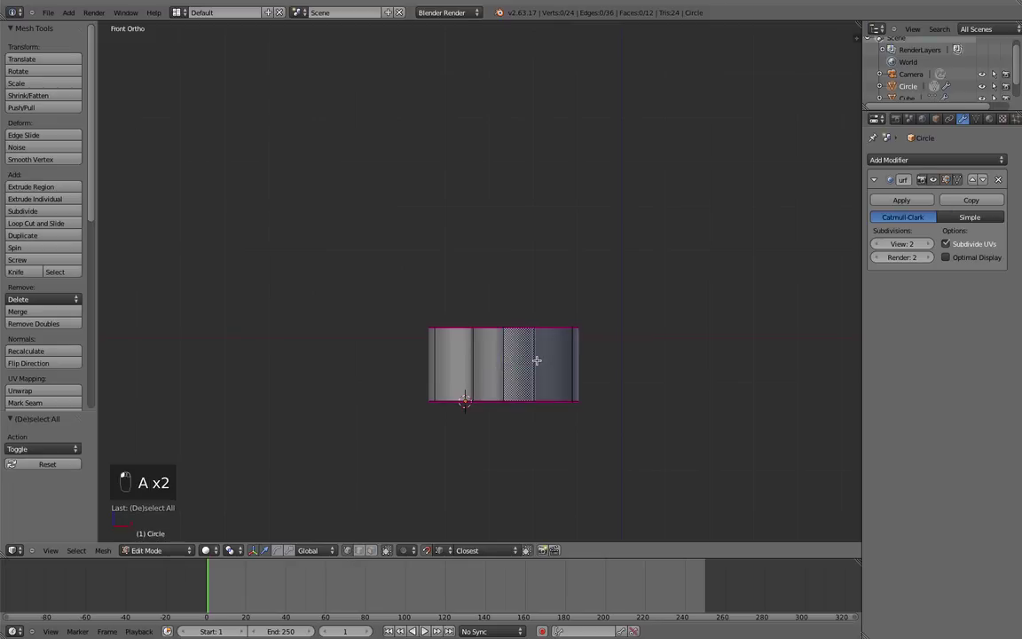
key("z")
key("b")
left_click_drag(391, 277, 611, 348)
scroll(477, 297, "down", 1)
left_click_drag(499, 278, 498, 7)
scroll(508, 213, "down", 3)
middle_click_drag(508, 213, 472, 336, "shift")
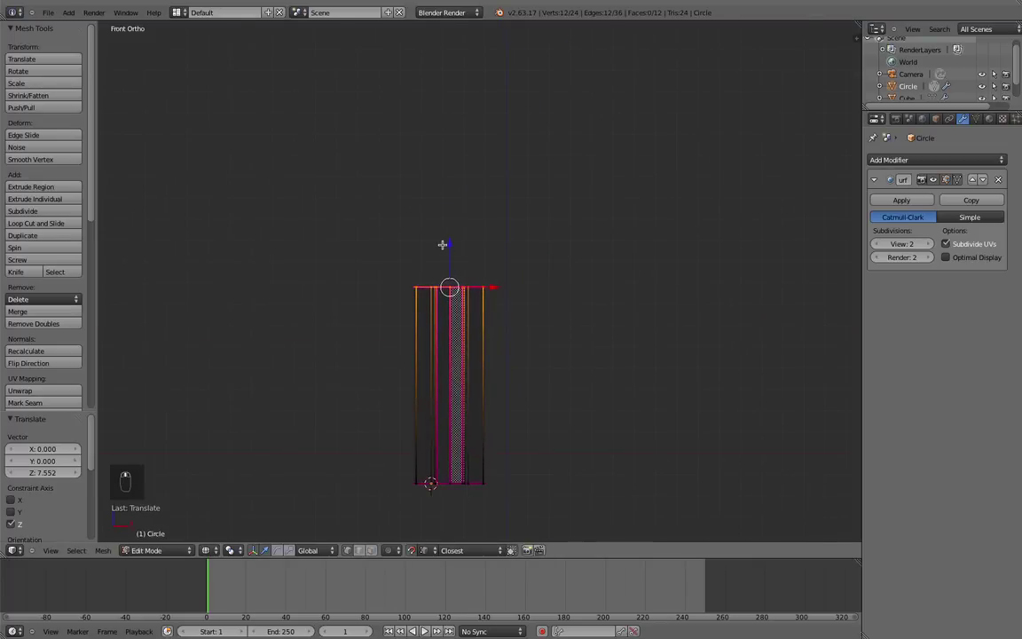
Step: Raise the upper rim further along Z by about 11.62 and 4.99 units to form a tall column
left_click_drag(443, 244, 449, 1)
scroll(440, 176, "down", 4)
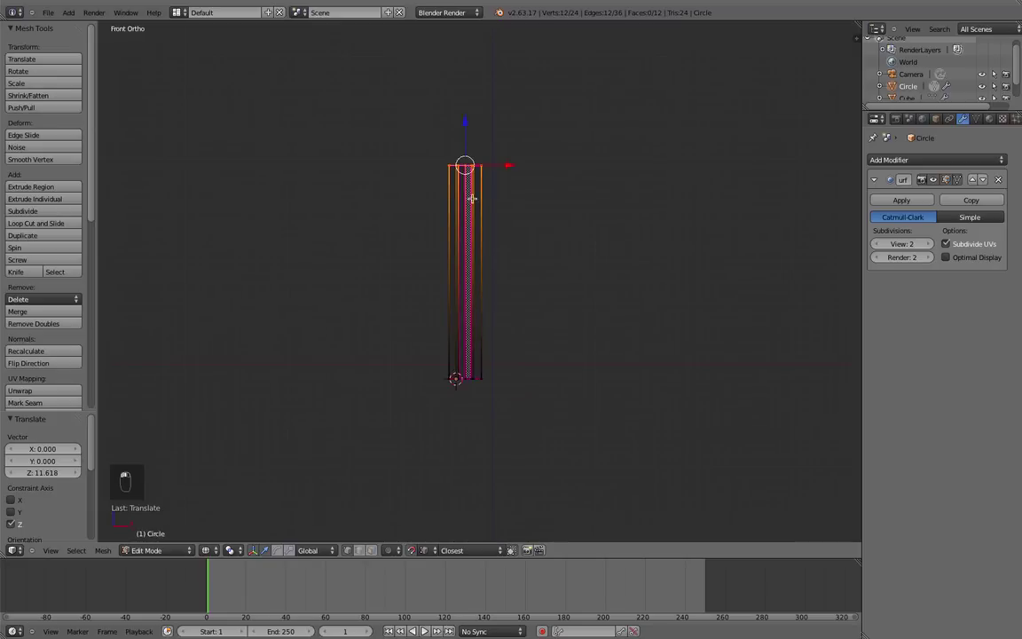
middle_click_drag(471, 198, 445, 236, "shift")
left_click_drag(446, 212, 460, 167)
Step: Add 63 evenly spaced horizontal loop cuts along the column's height and deselect everything
key("ctrl+r")
scroll(441, 305, "up", 3)
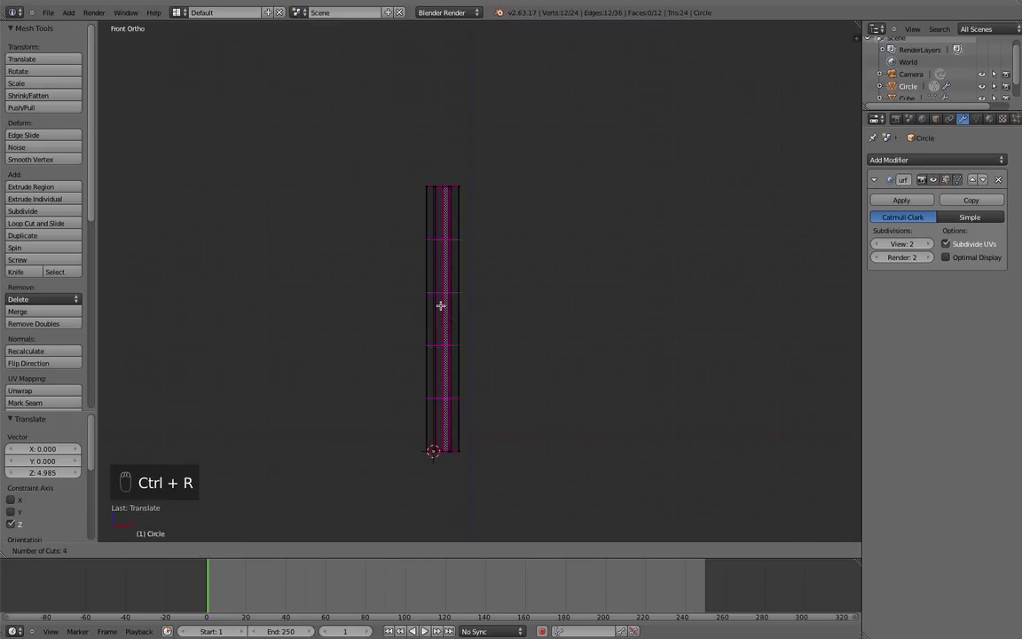
scroll(441, 305, "up", 20)
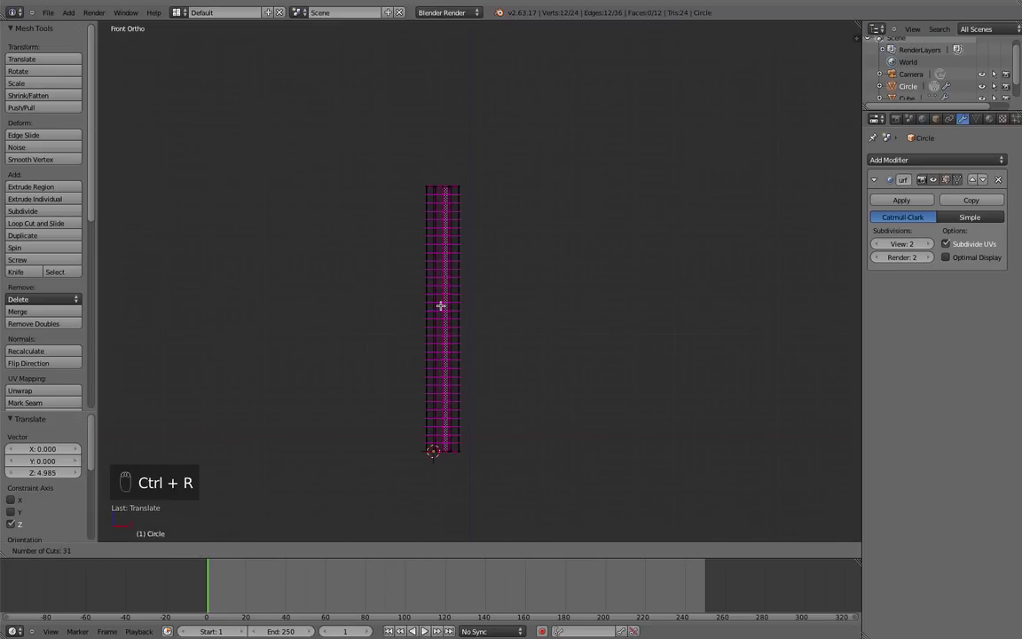
scroll(441, 305, "up", 8)
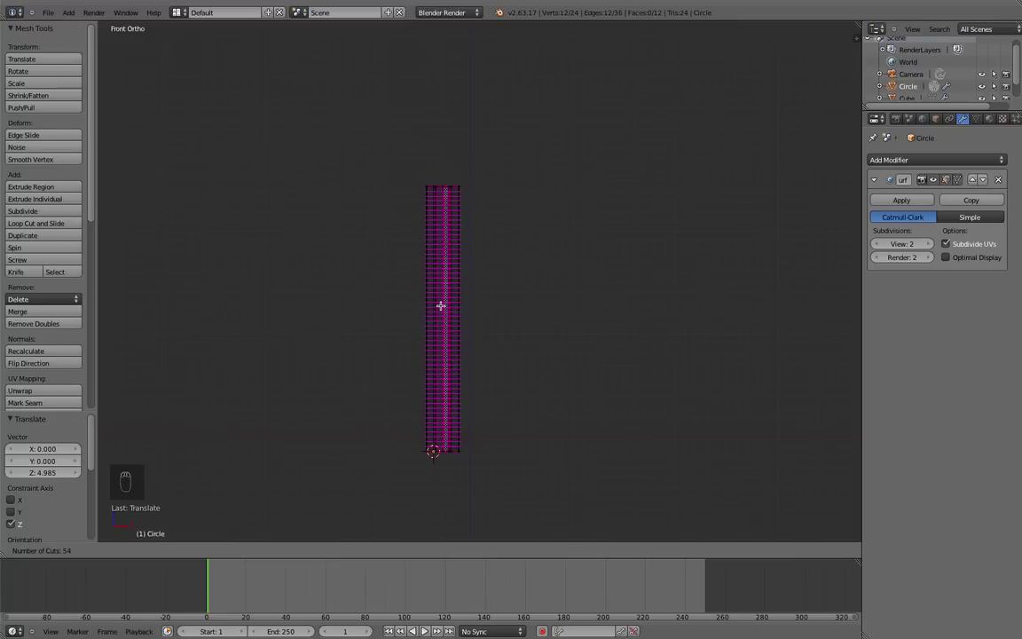
scroll(440, 305, "up", 10)
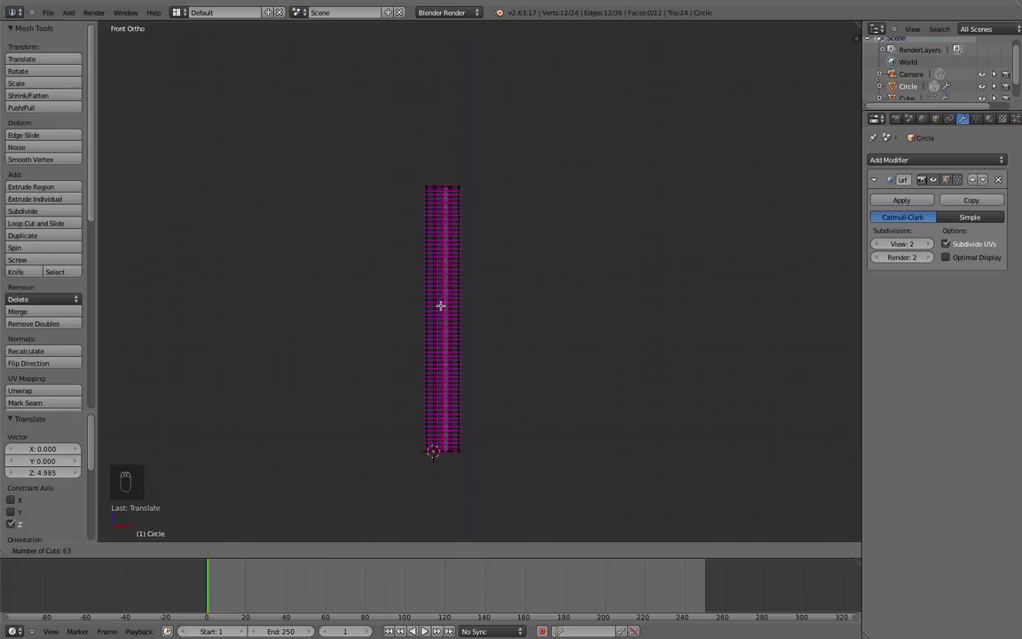
left_click(441, 305)
key("a")
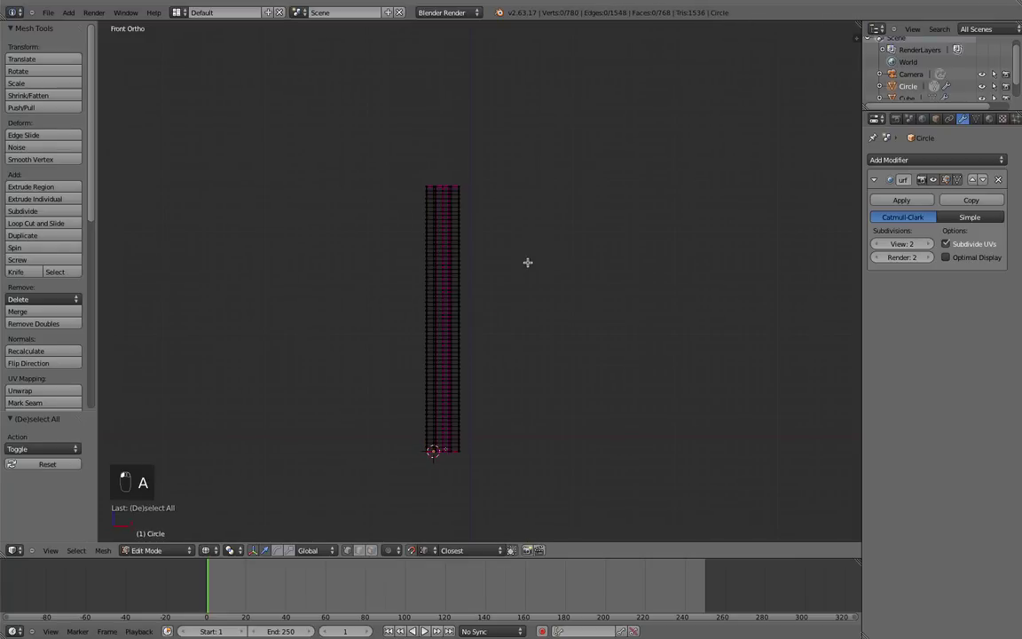
Step: Box-select the top rim of the column in wireframe front view
scroll(441, 249, "up", 4)
scroll(439, 301, "up", 5)
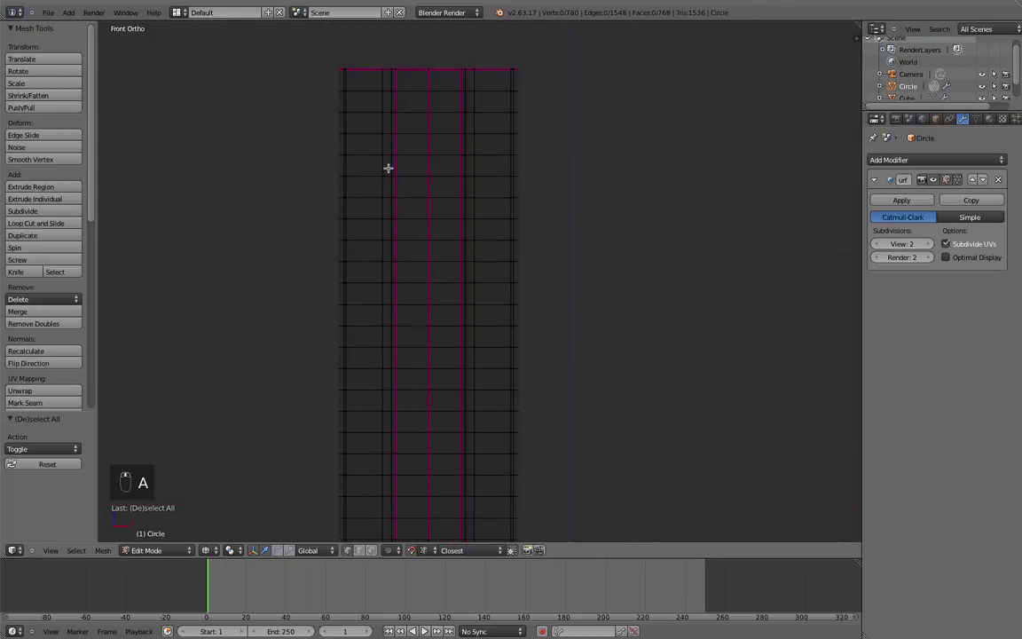
key("a")
key("a")
key("b")
left_click_drag(303, 52, 551, 80)
scroll(470, 201, "down", 5)
middle_click_drag(429, 328, 401, 187, "shift")
scroll(447, 251, "down", 3)
key("r")
key("x")
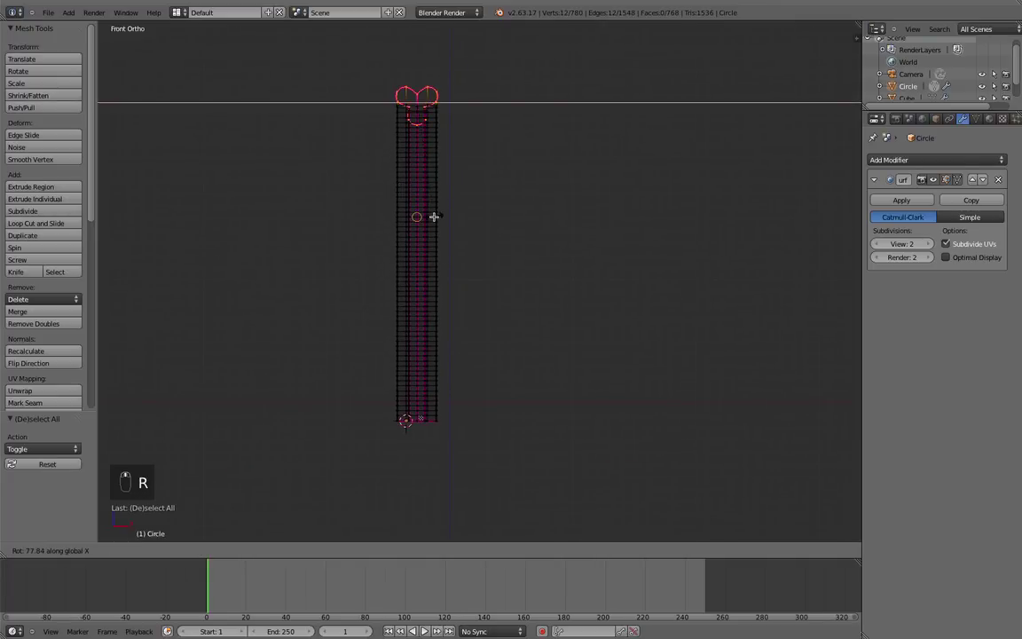
right_click(432, 217)
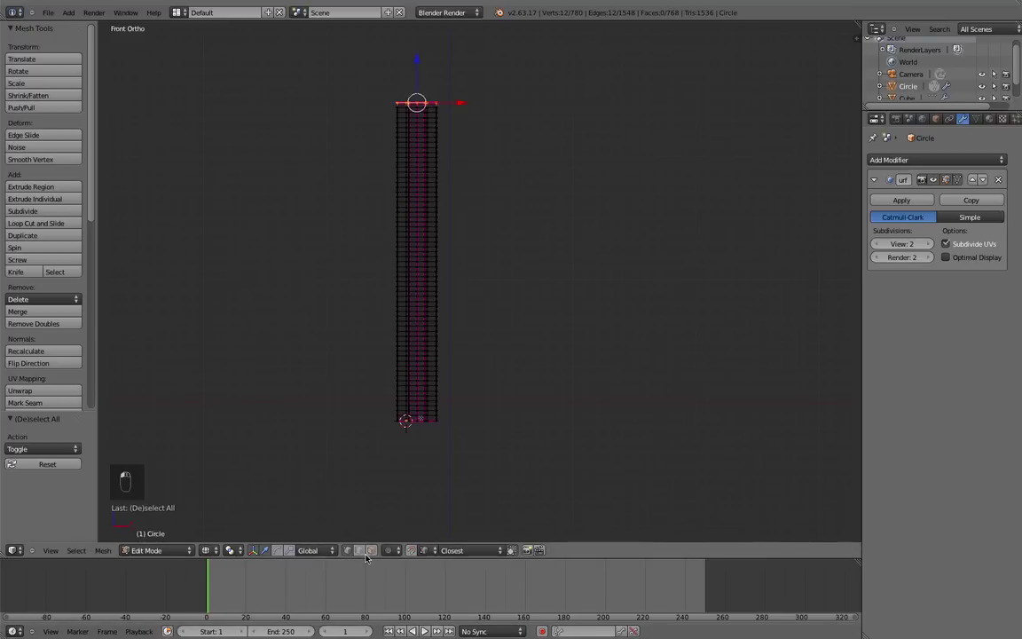
Step: Enable proportional editing and try rotating the top rim about global Z with a proportional size of about 8.14
left_click(397, 551)
left_click(405, 525)
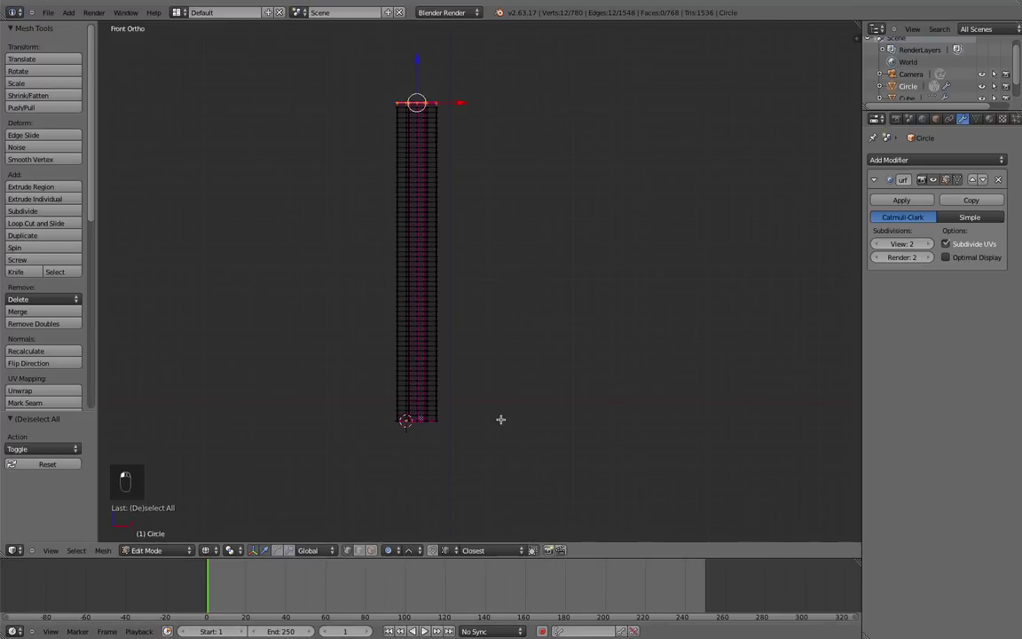
key("r")
key("z")
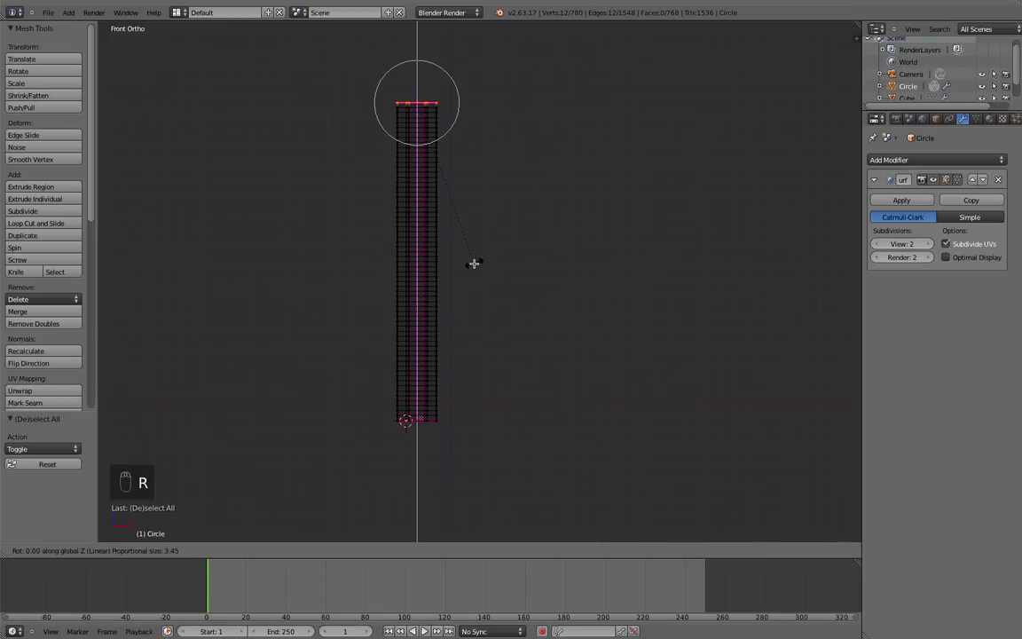
scroll(385, 250, "down", 9)
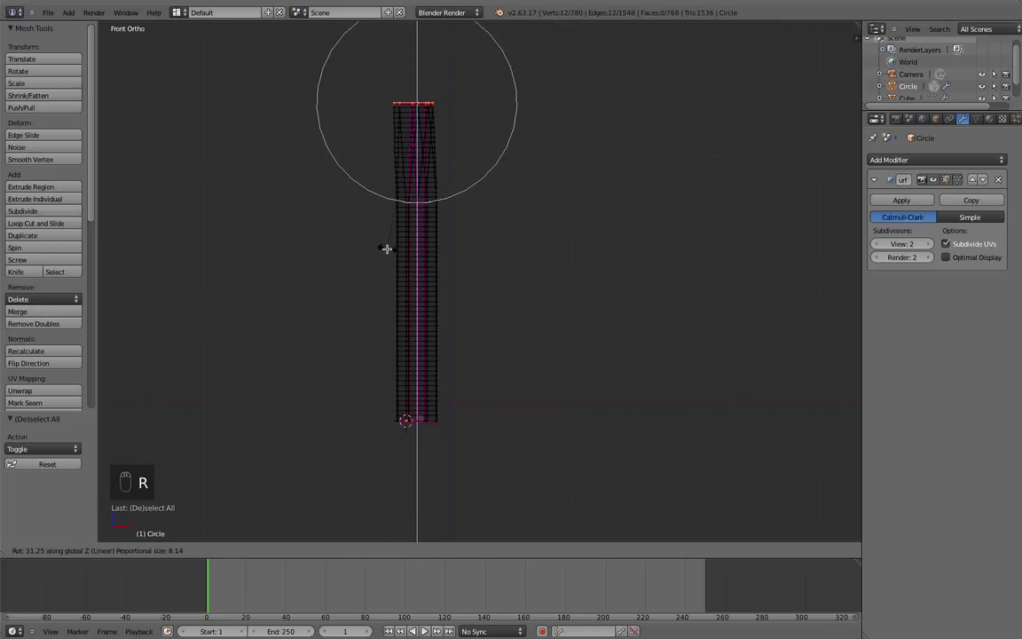
right_click(387, 250)
Step: In solid shading, twist the column by rotating its top rim roughly 2000 degrees about global Z with linear proportional size 34, then leave Edit Mode
key("z")
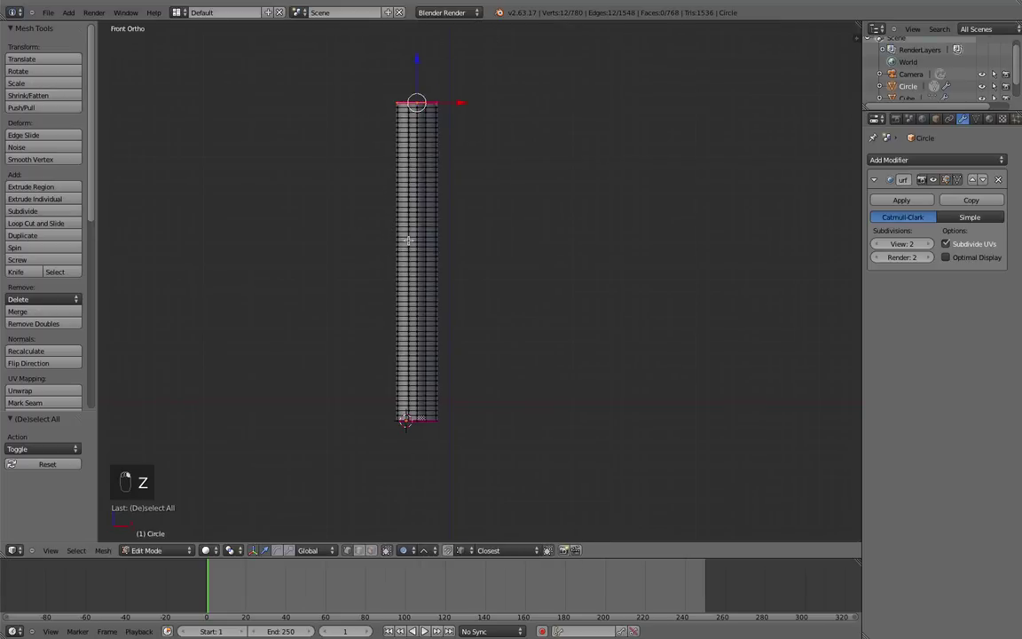
key("r")
key("x")
key("z")
scroll(408, 240, "down", 9)
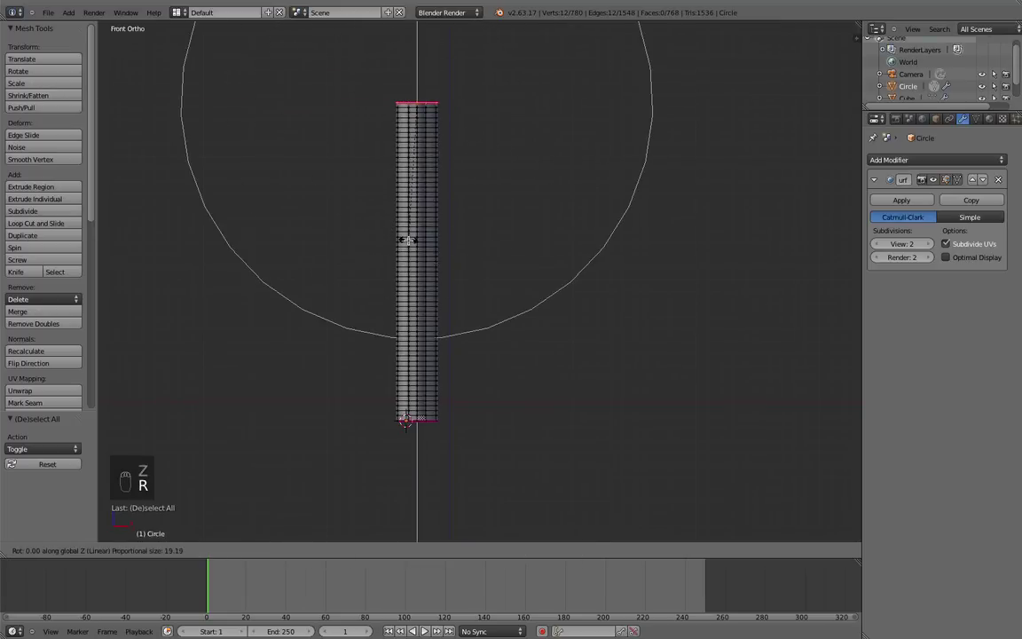
scroll(410, 240, "down", 6)
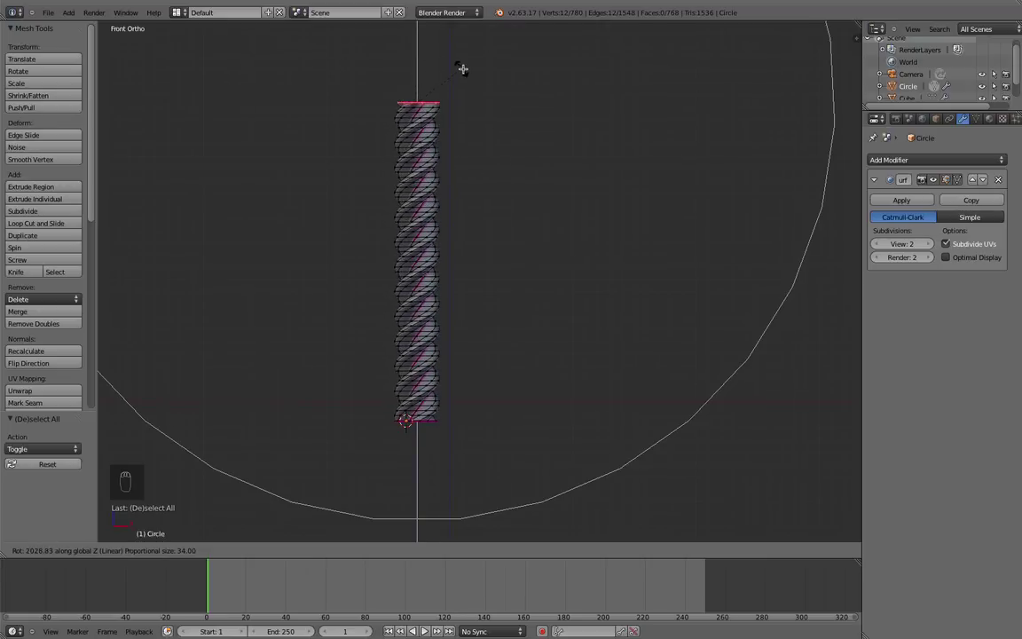
left_click(429, 139)
scroll(495, 168, "up", 5)
key("Tab")
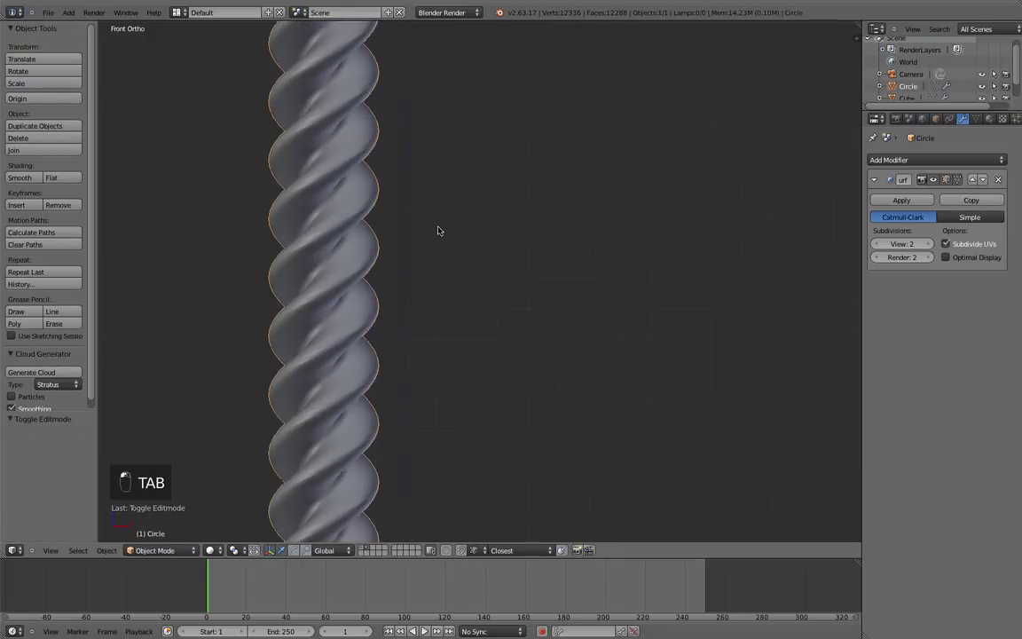
Step: Select the whole twisted column in Edit Mode and rotate it 90 degrees in front view so it lies horizontally
scroll(437, 231, "down", 5)
middle_click_drag(438, 230, 430, 274)
key("KP_1")
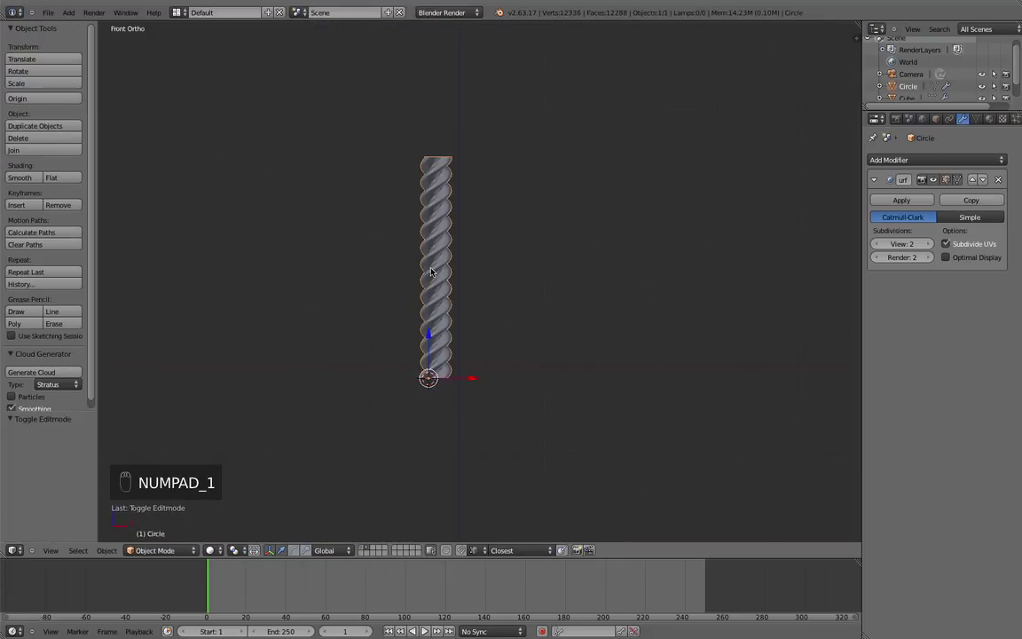
scroll(431, 270, "up", 4)
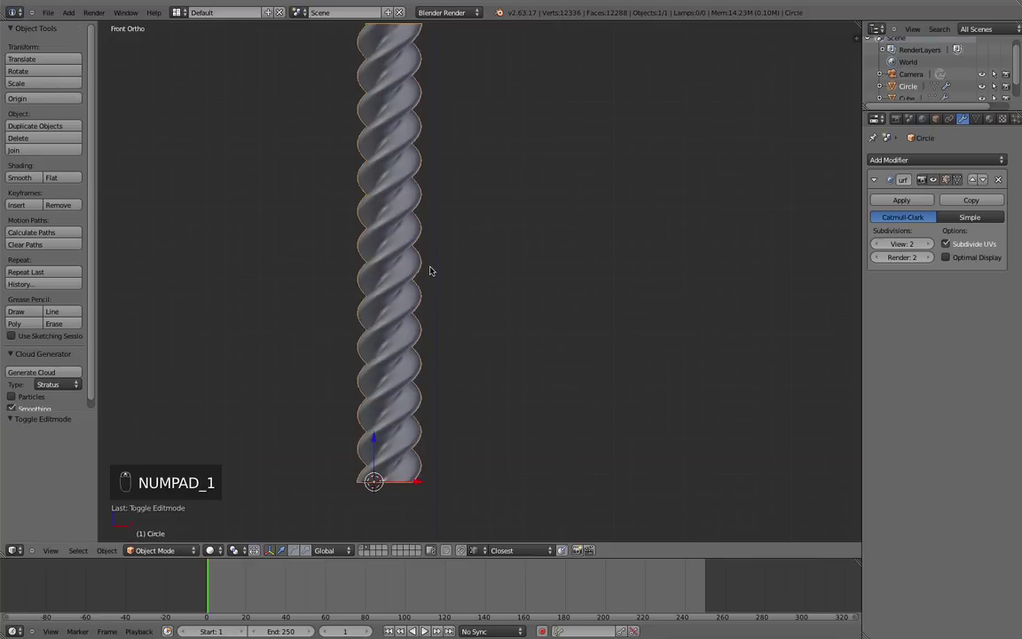
key("Tab")
key("a")
key("a")
type("a")
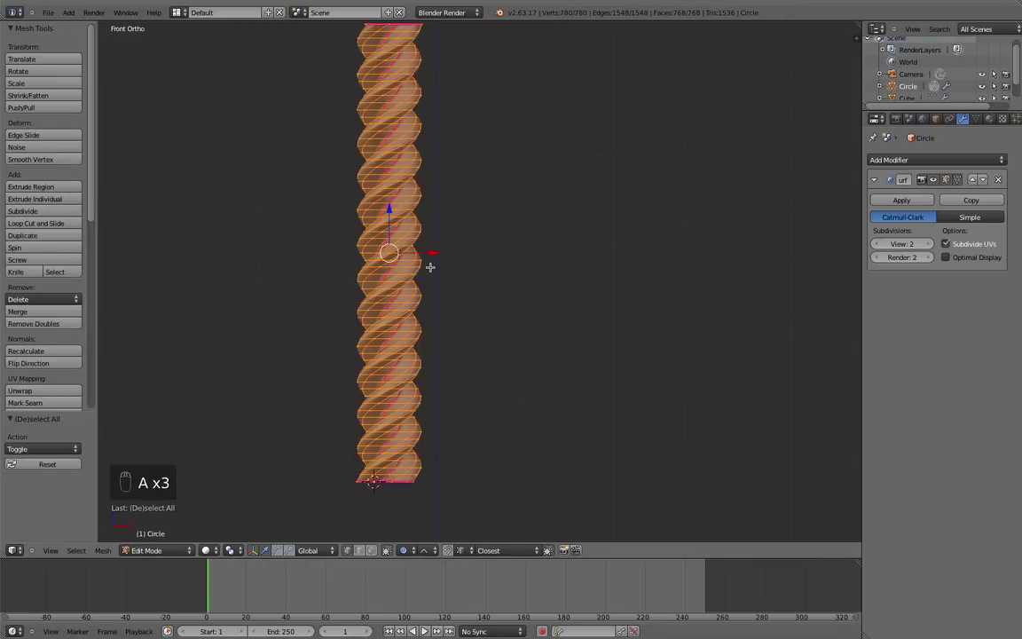
type("r90")
left_click(430, 267)
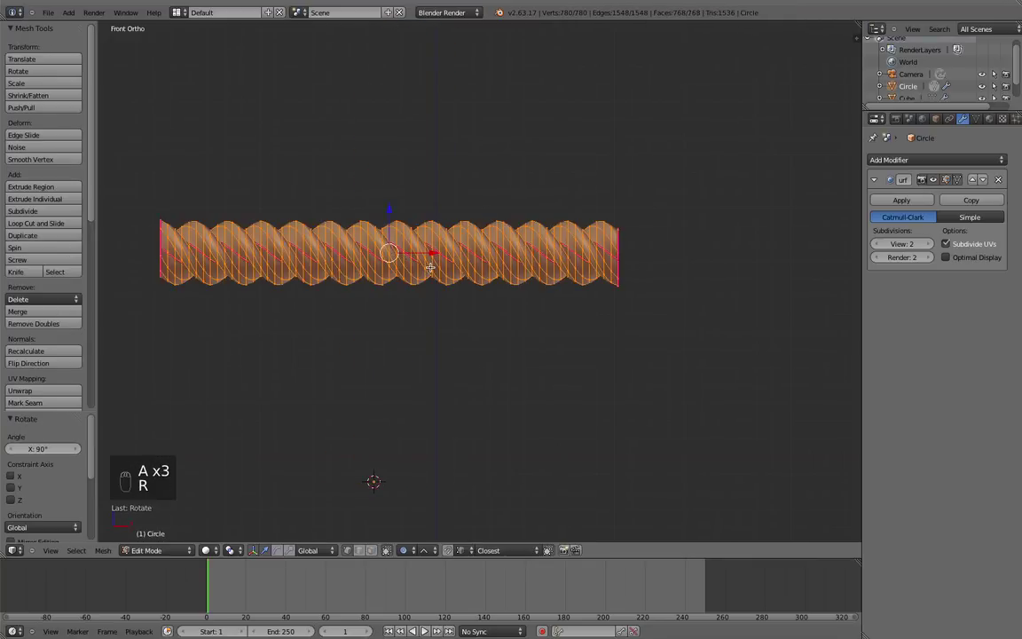
Step: Raise the whole horizontal mesh along Z by about 2.92 and 2.67 units, turning off proportional editing between the moves
key("Tab")
scroll(431, 293, "down", 3)
key("Tab")
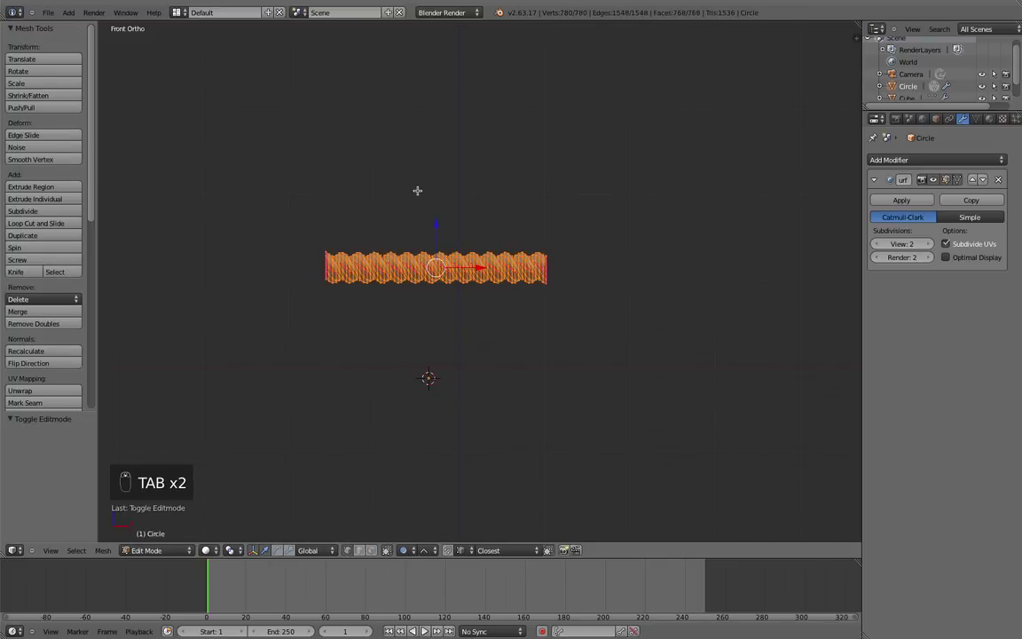
left_click_drag(441, 233, 436, 207)
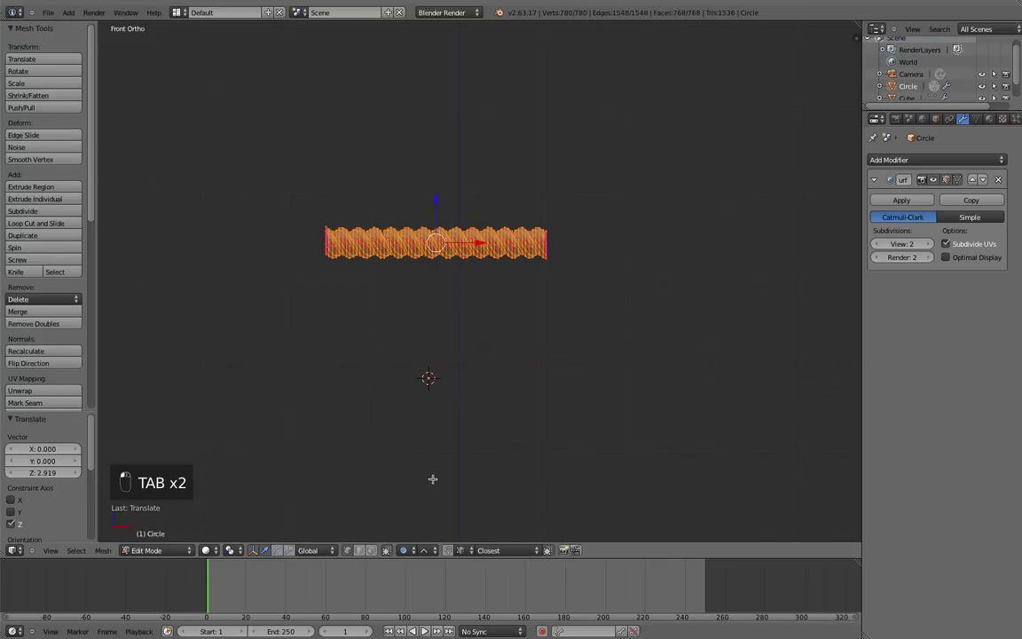
left_click(407, 550)
left_click(410, 538)
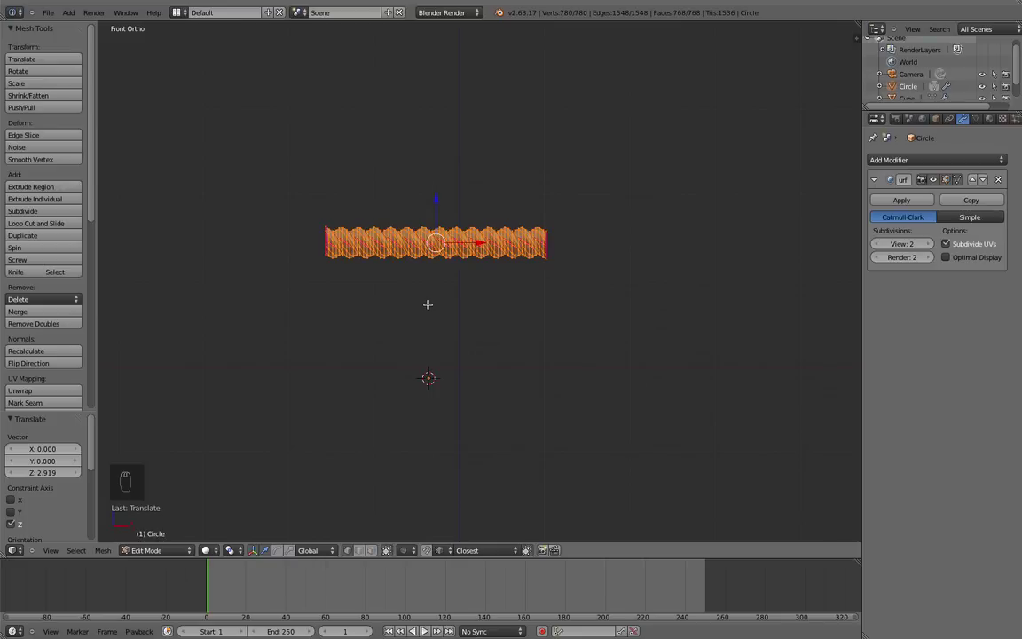
scroll(427, 305, "up", 2)
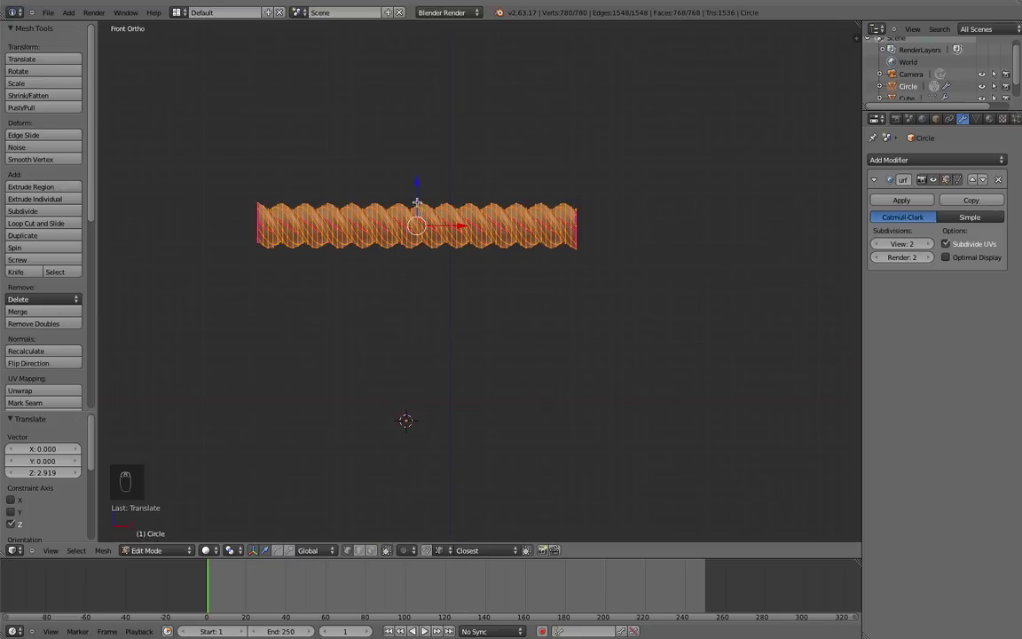
left_click_drag(417, 203, 416, 167)
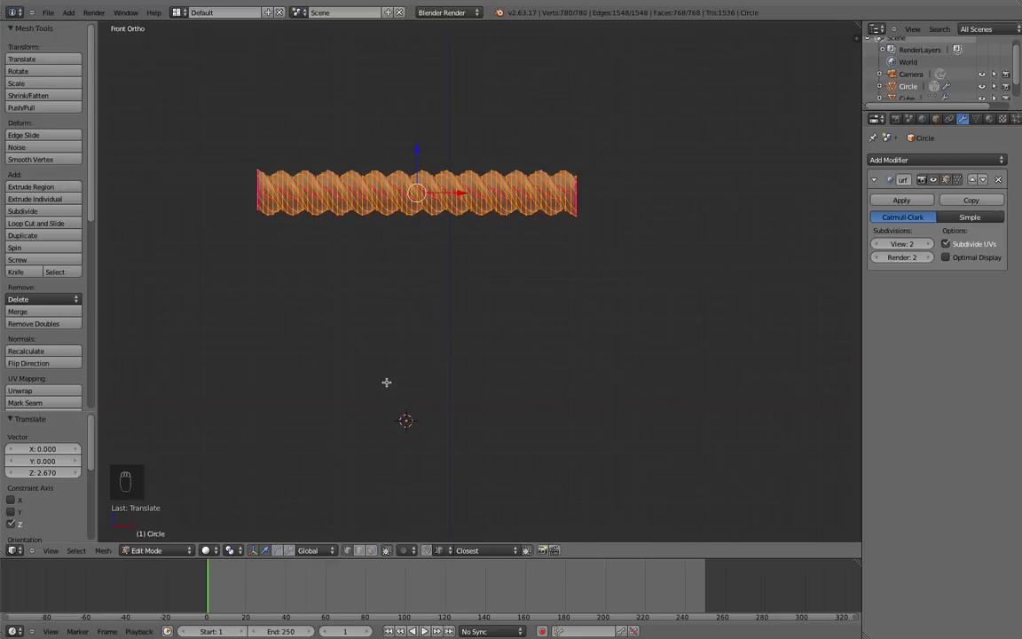
Step: Warp the twisted mesh around the 3D cursor by about 300 degrees into an open ring and check it in Object Mode
scroll(417, 396, "down", 2)
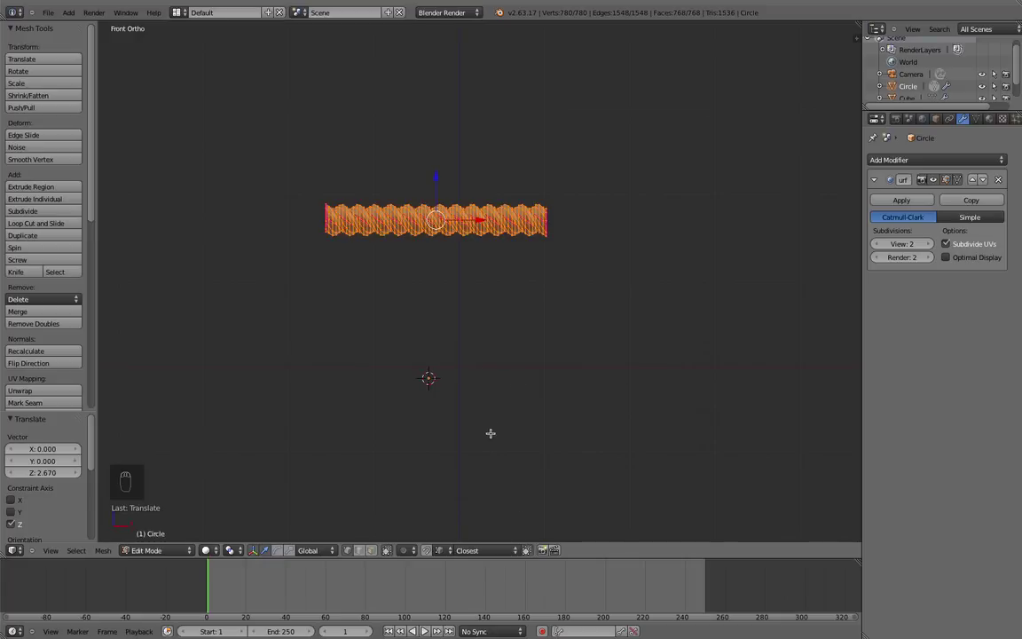
key("shift+w")
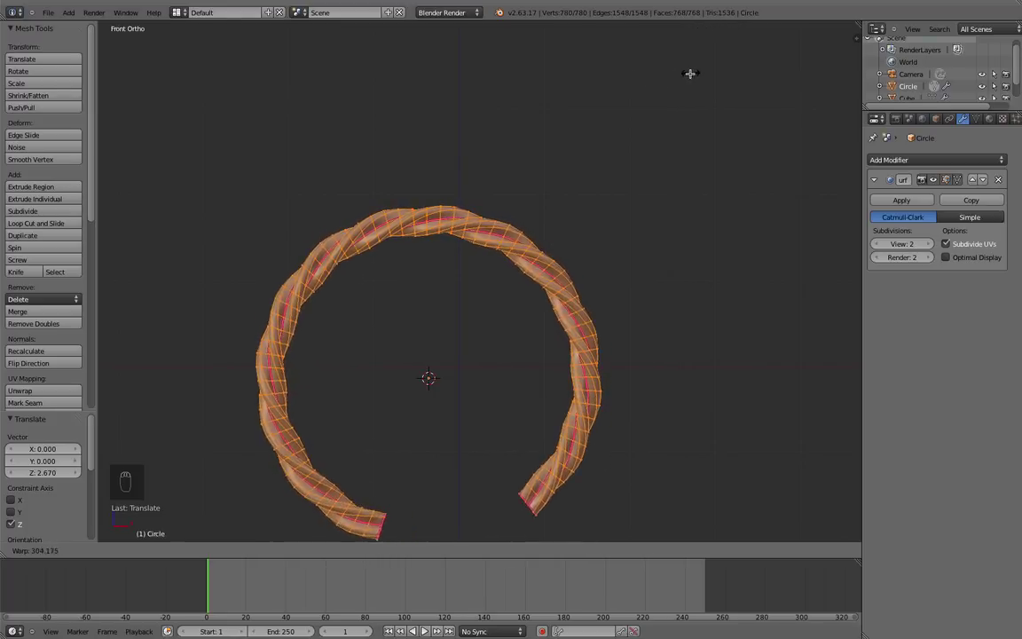
left_click(679, 83)
middle_click_drag(522, 201, 399, 292)
key("Tab")
scroll(374, 268, "up", 3)
Step: Select the edge loop at one open end of the ring and round it with LoopTools Circle
key("Tab")
middle_click_drag(253, 351, 280, 380)
right_click(285, 358, "alt")
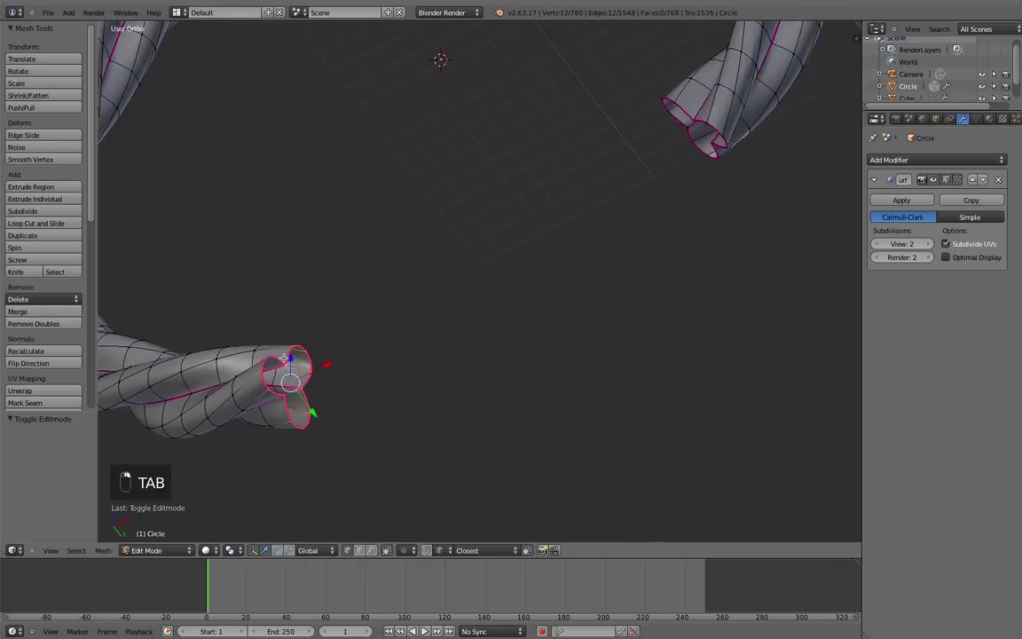
key("w")
mouse_move(266, 306)
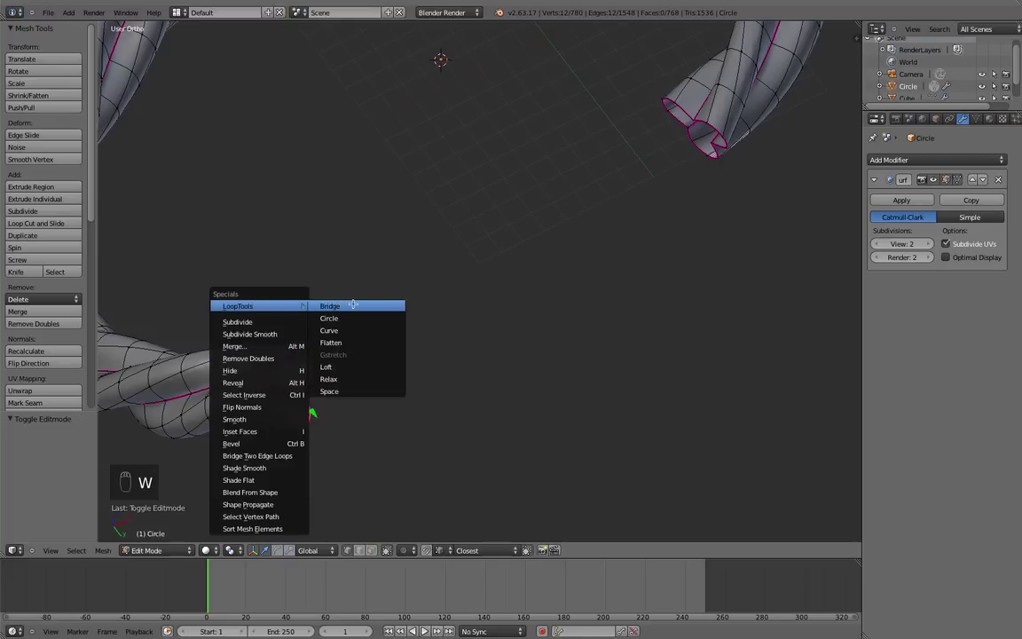
left_click(357, 318)
Step: Select the edge loop at the ring's other open end and round it with LoopTools Circle
right_click(637, 121, "alt+shift")
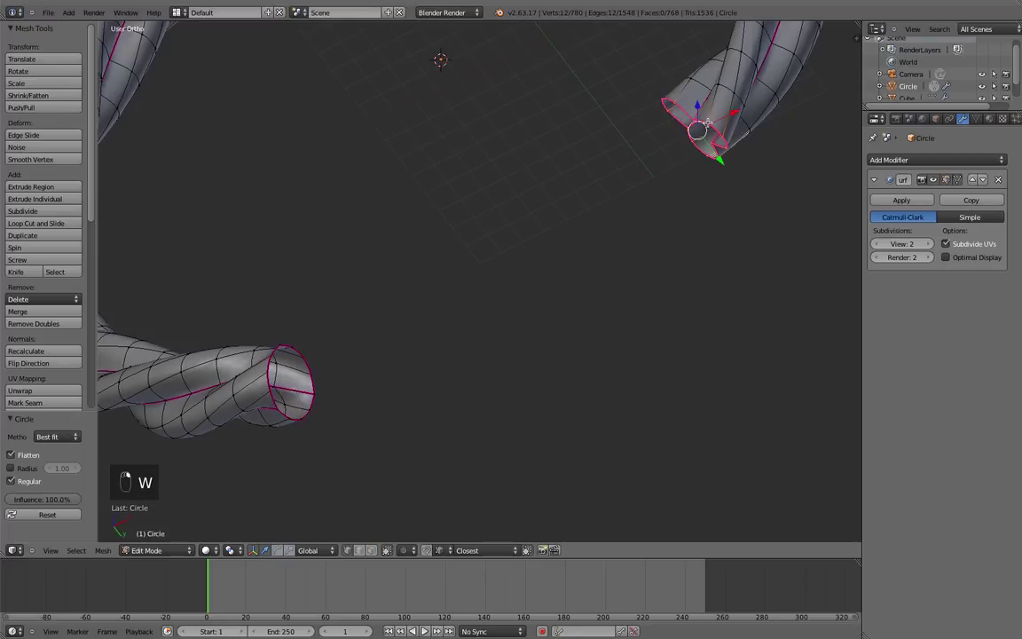
key("w")
mouse_move(656, 122)
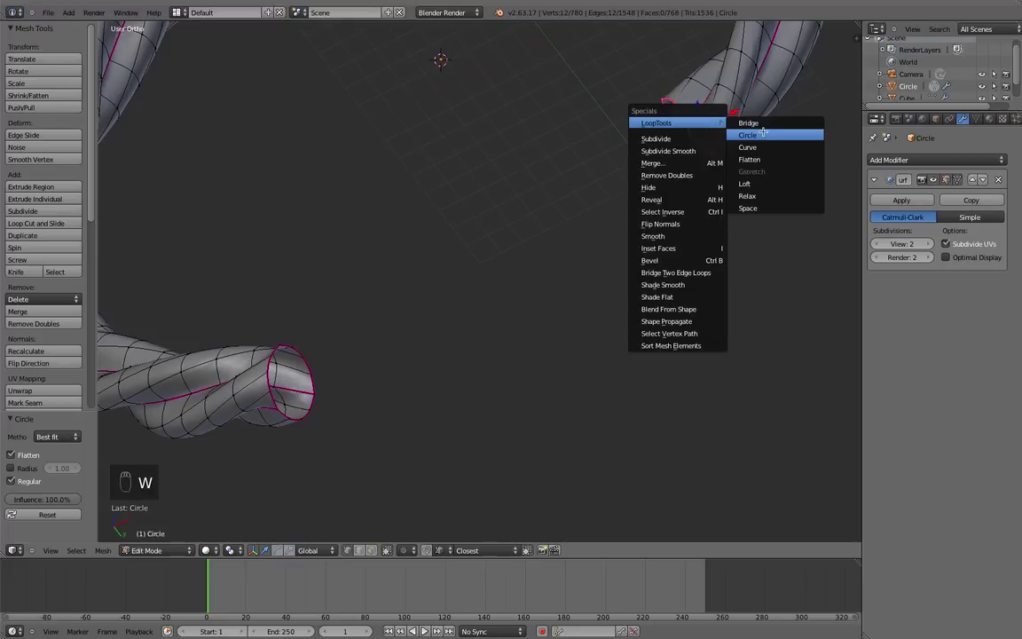
left_click(760, 135)
Step: Clear the selection and select the rounded edge loops at both open ends of the ring
key("a")
right_click(699, 117, "alt")
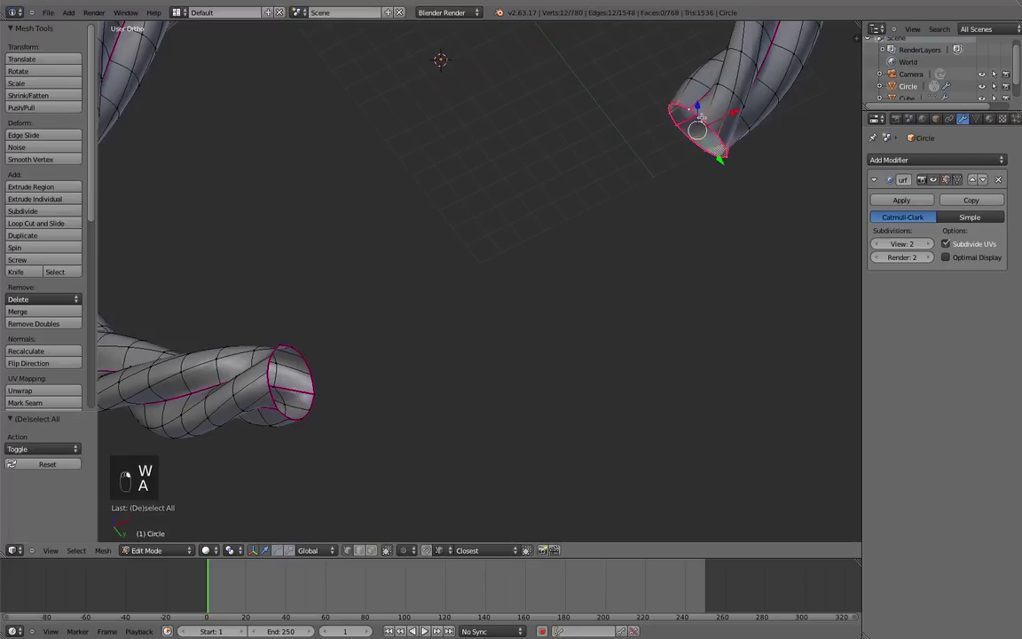
right_click(297, 352, "alt")
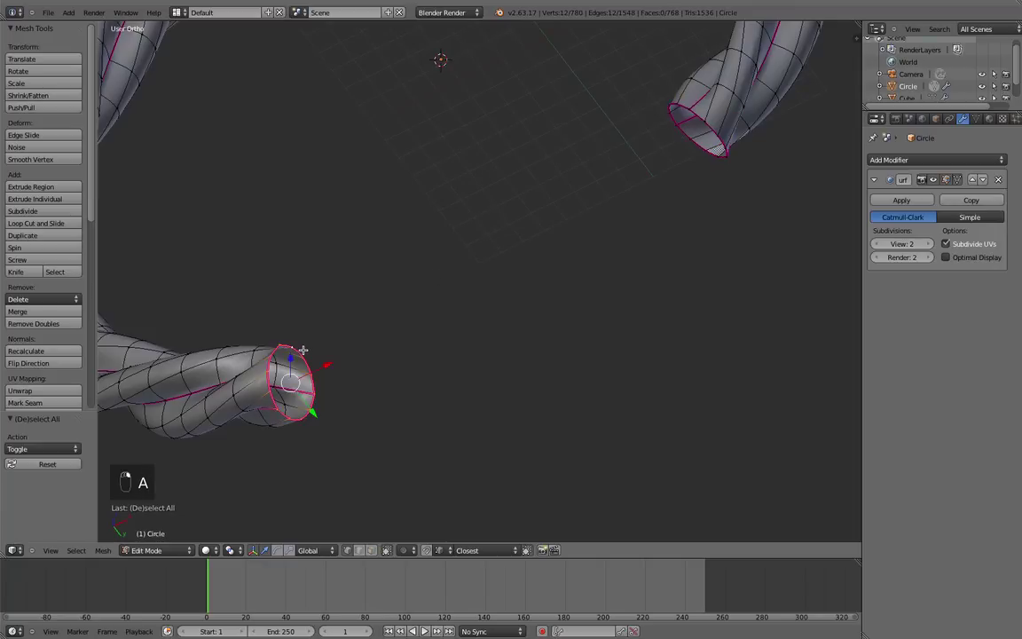
right_click(701, 119, "alt+shift")
Step: Try joining the two end loops with Bridge Two Edge Loops, then undo the bridge
key("w")
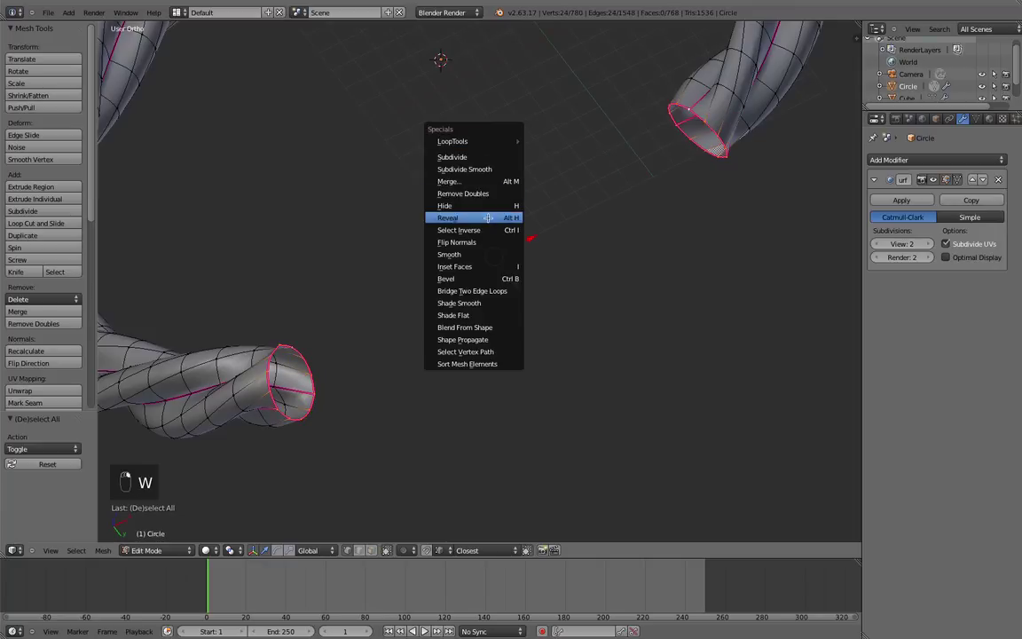
left_click(486, 291)
middle_click_drag(531, 160, 496, 245)
middle_click_drag(500, 287, 365, 108)
key("KP_1")
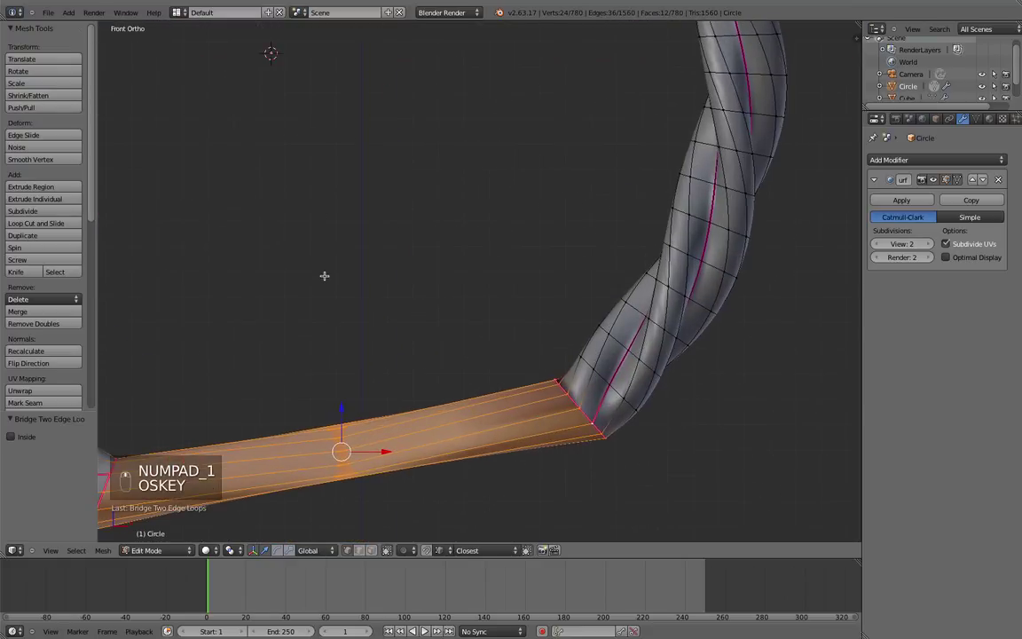
key("super+z")
middle_click_drag(330, 337, 414, 220, "shift")
key("super+z")
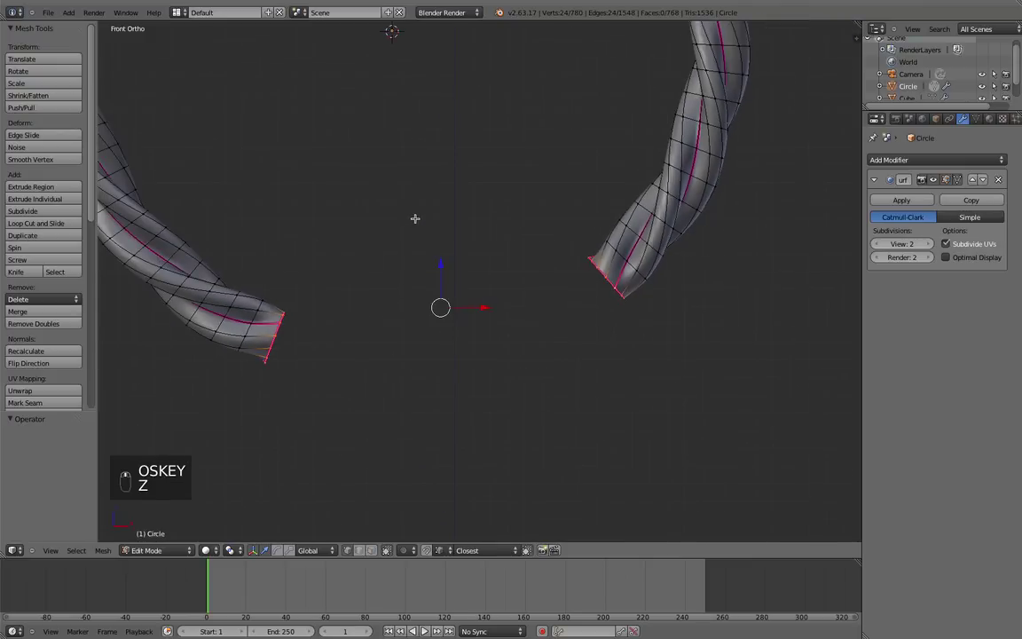
Step: Connect the two selected end loops with LoopTools Bridge
key("w")
mouse_move(417, 68)
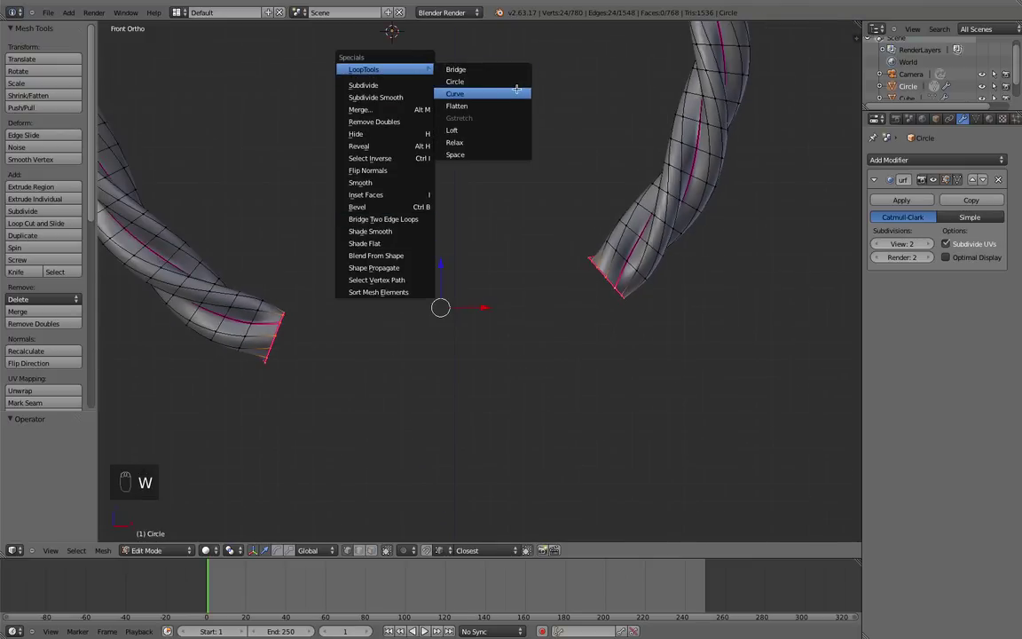
left_click(466, 68)
middle_click_drag(454, 233, 478, 209)
Step: Add 14 evenly spaced loop cuts across the bridged section and deselect everything
scroll(477, 408, "up", 3)
key("ctrl+shift+r")
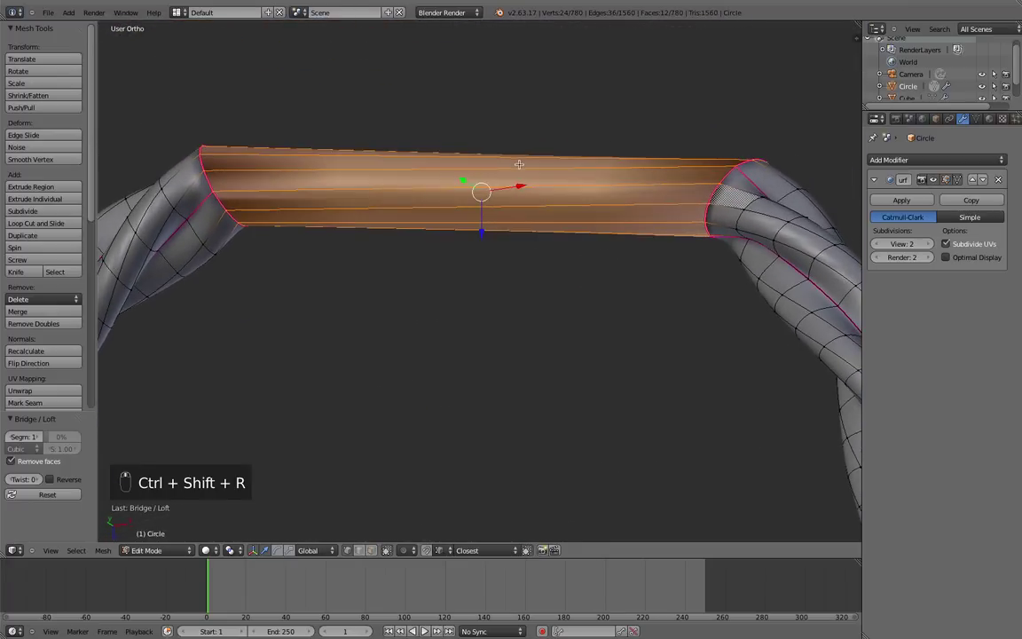
key("ctrl+r")
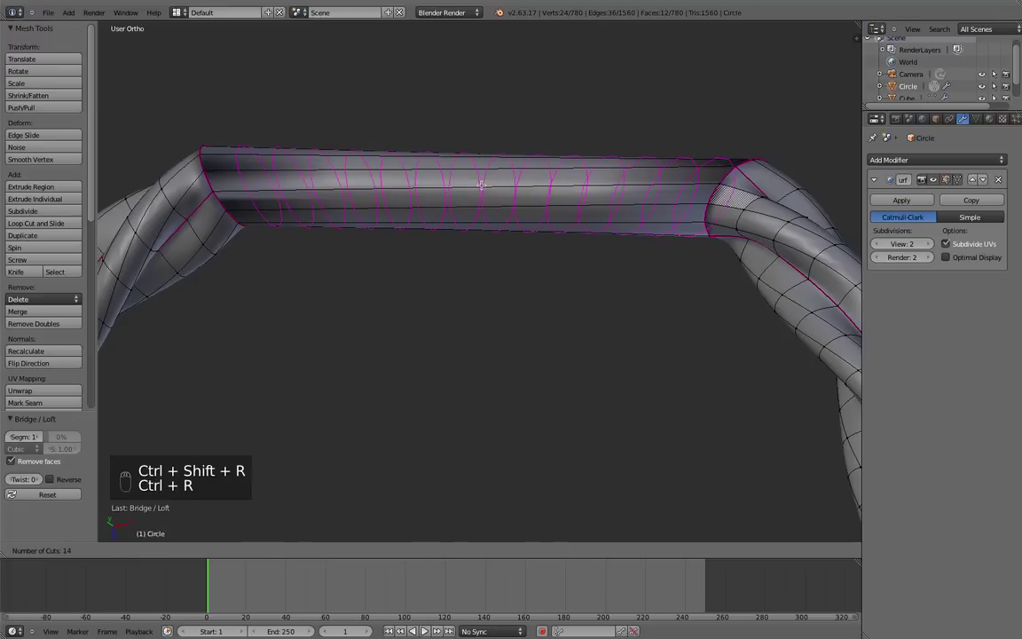
left_click(481, 184)
scroll(481, 185, "down", 3)
key("a")
middle_click_drag(479, 210, 464, 226)
key("space")
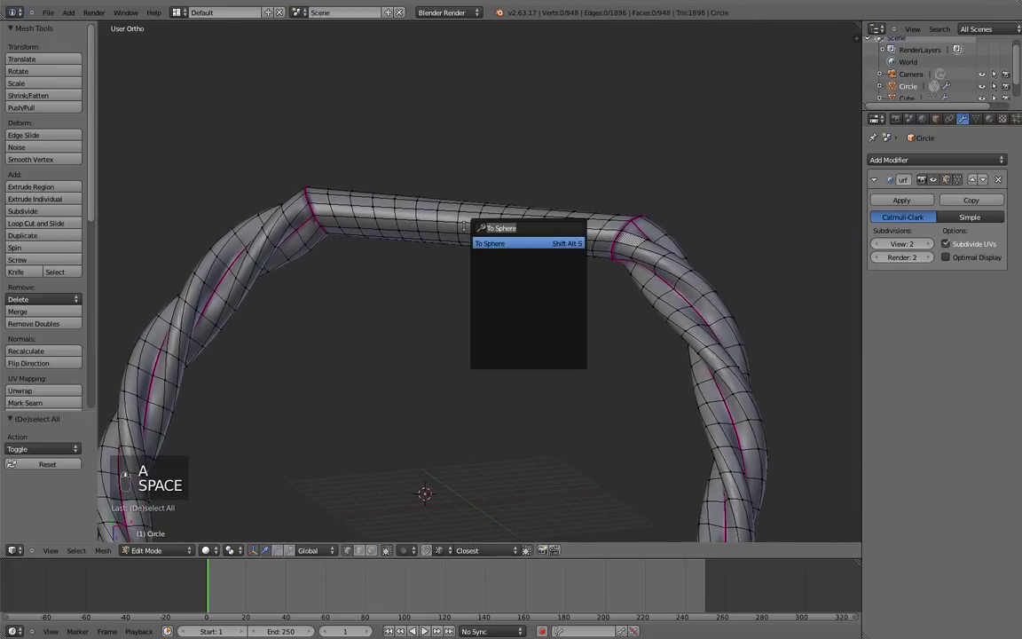
key("space")
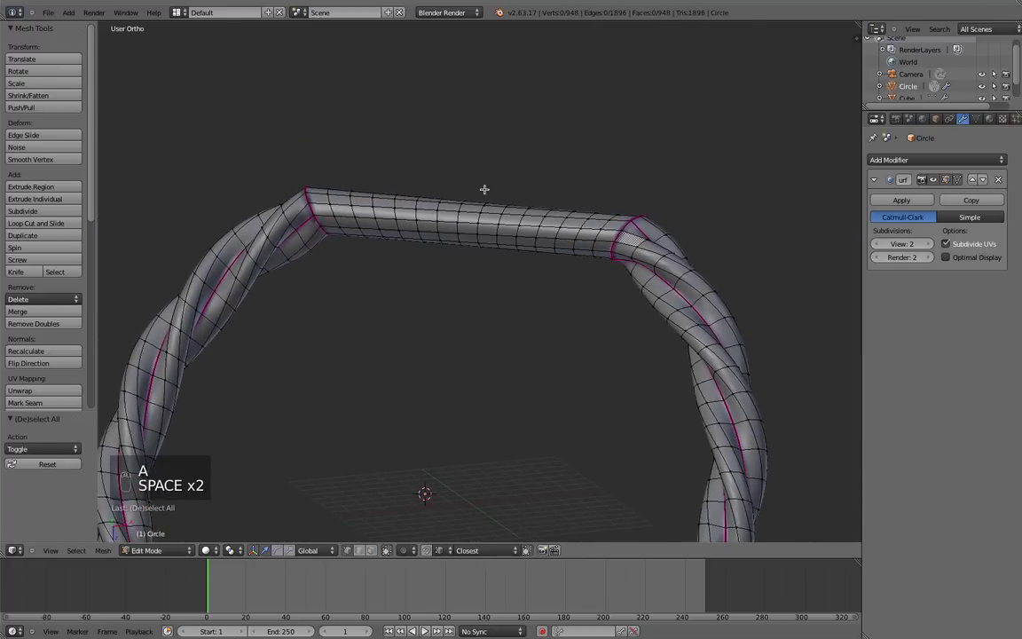
key("a")
right_click(461, 209, "alt")
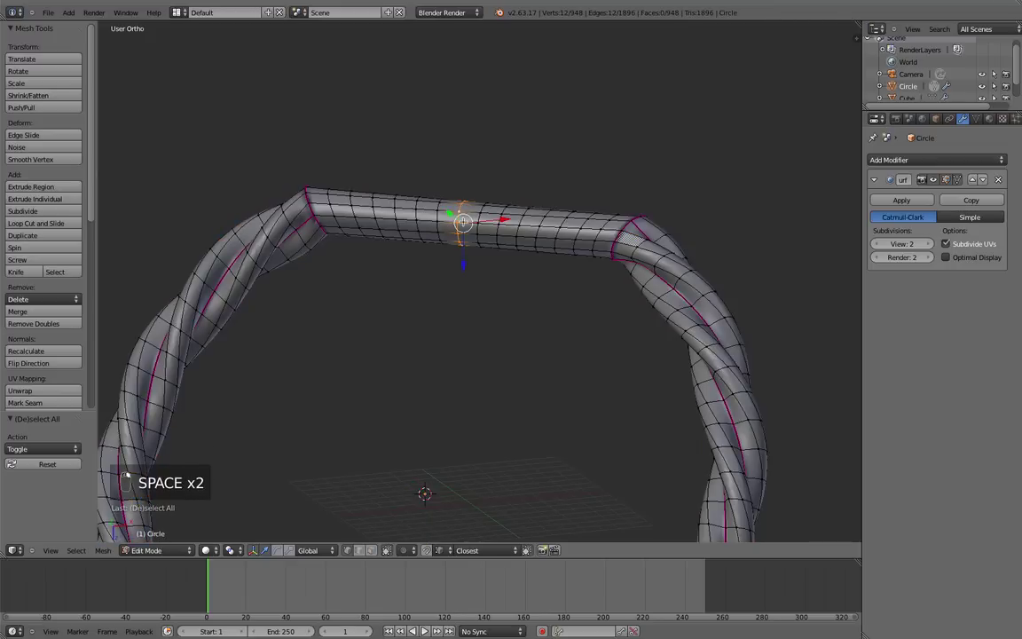
left_click_drag(465, 262, 467, 255)
key("super+z")
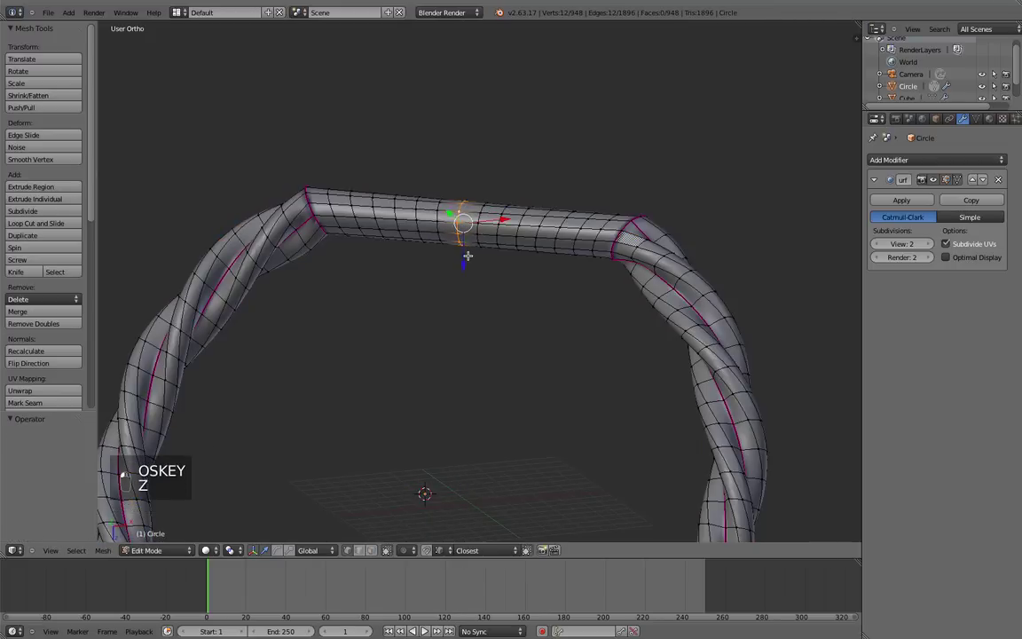
key("a")
Step: Select all loops of the straight bridged section with circle select in front wireframe view
middle_click_drag(399, 227, 393, 228)
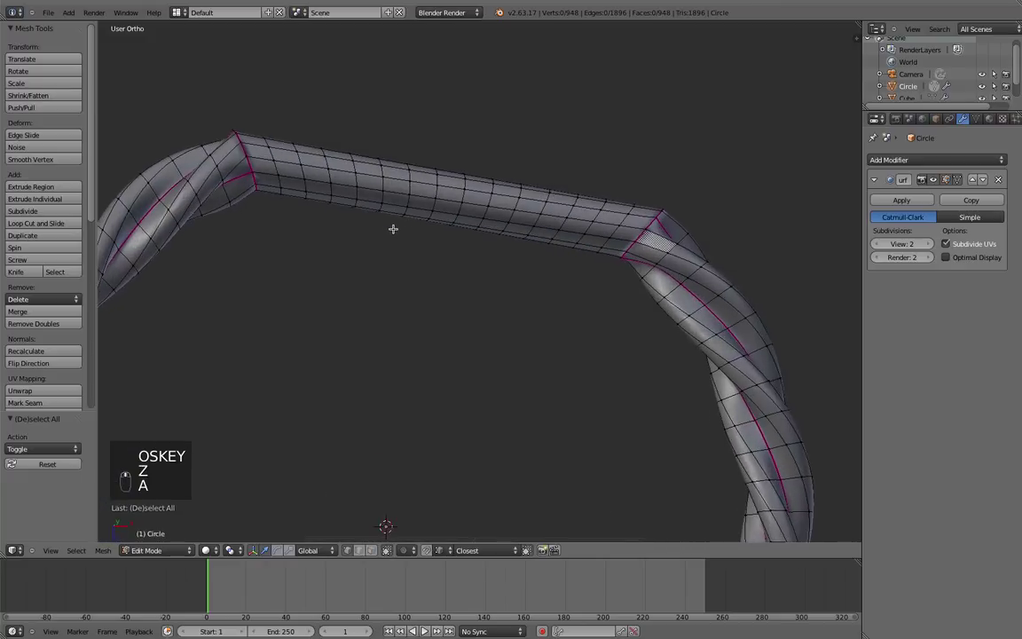
key("KP_1")
key("KP_7")
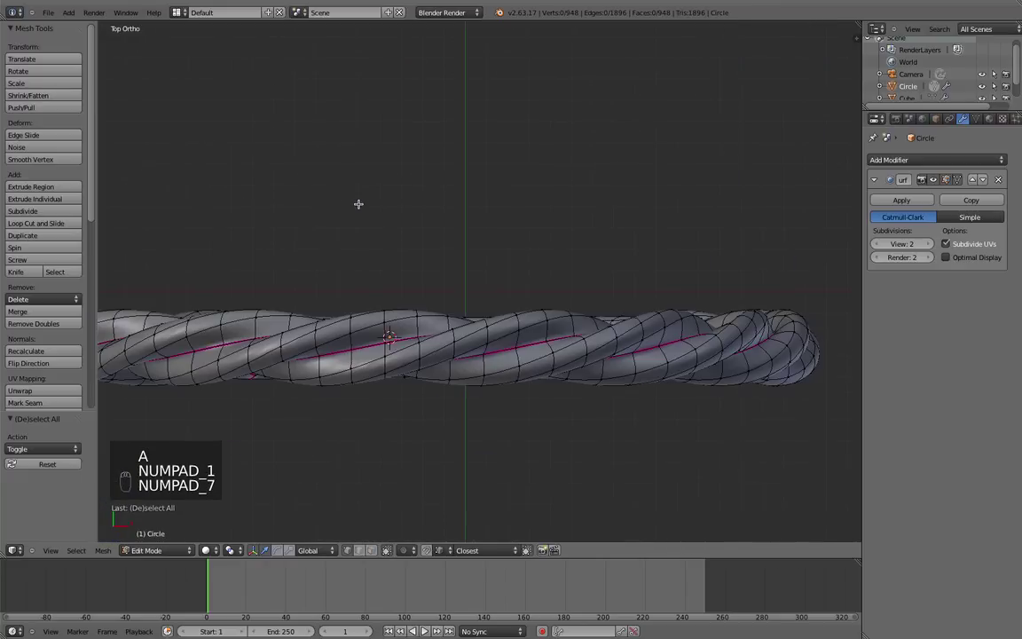
key("KP_1")
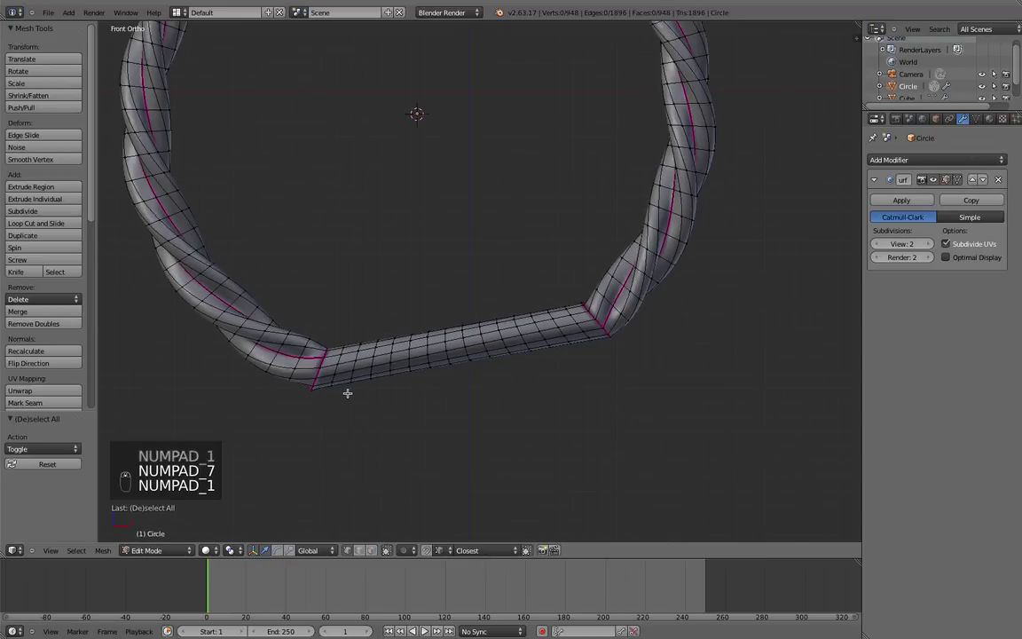
key("z")
key("c")
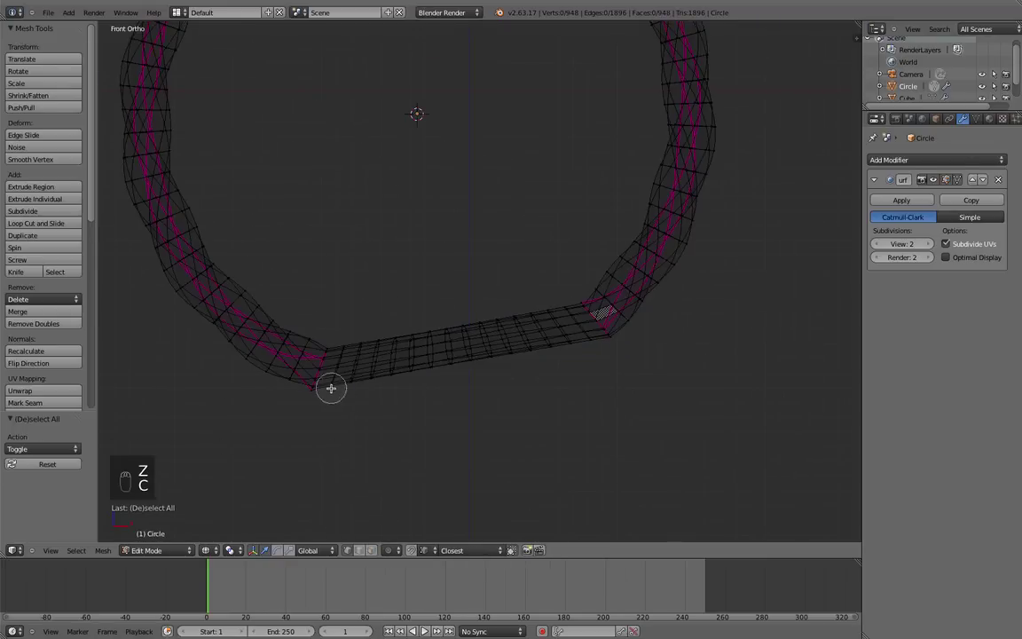
mouse_move(327, 379)
left_mouse_down()
mouse_move(340, 364)
mouse_move(296, 346)
mouse_move(352, 375)
mouse_move(412, 336)
mouse_move(502, 332)
mouse_move(535, 357)
mouse_move(572, 326)
mouse_move(595, 329)
left_mouse_up()
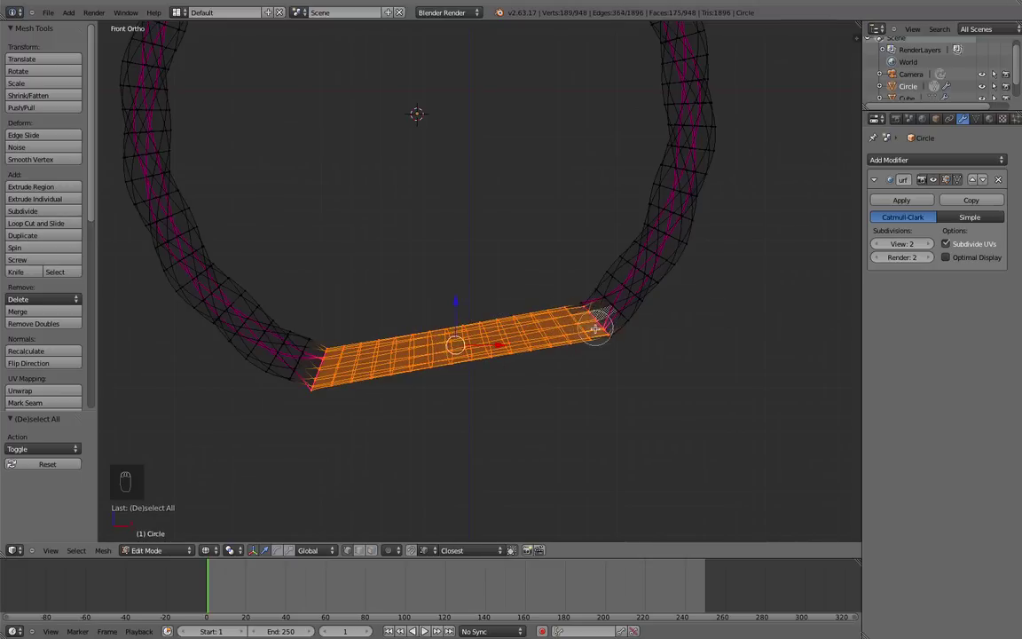
right_click(616, 371)
Step: Smooth the vertices of the selected bridge section twice
middle_click_drag(553, 429, 549, 376)
key("w")
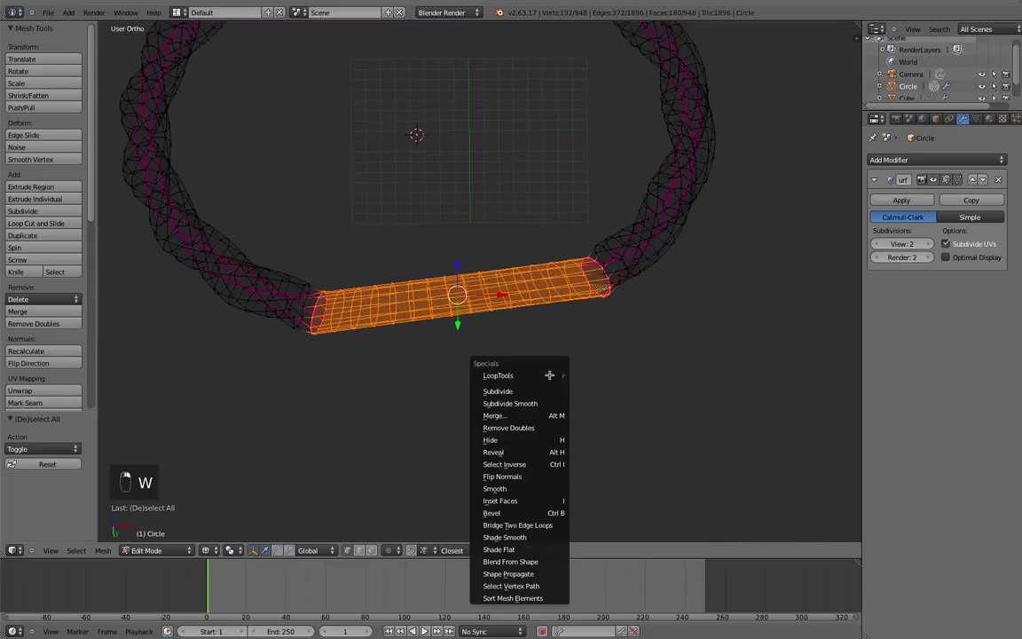
mouse_move(550, 376)
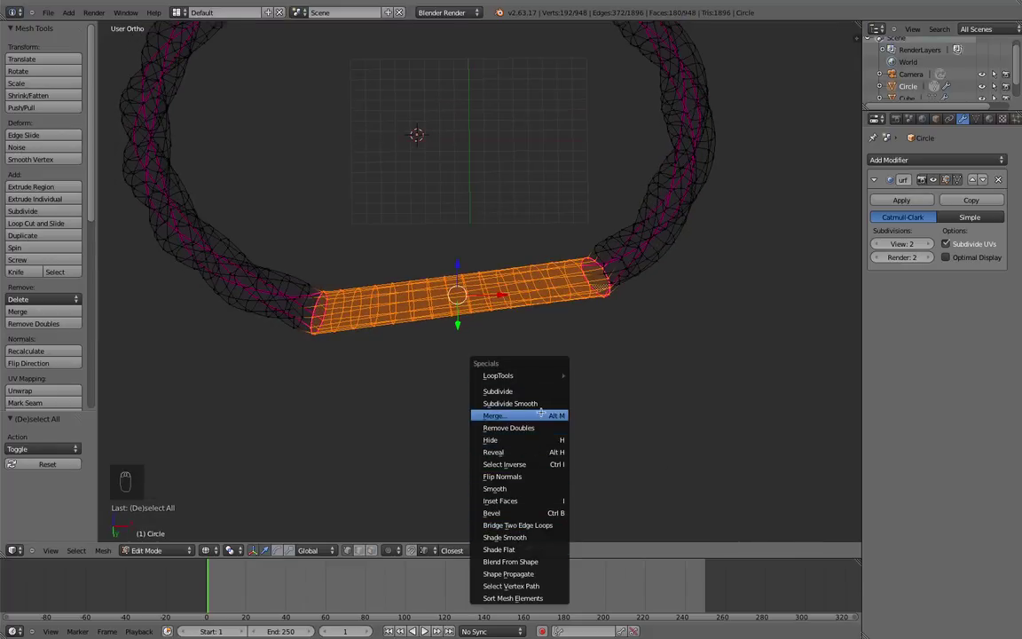
left_click(524, 487)
key("w")
left_click(524, 490)
middle_click_drag(488, 396, 480, 345)
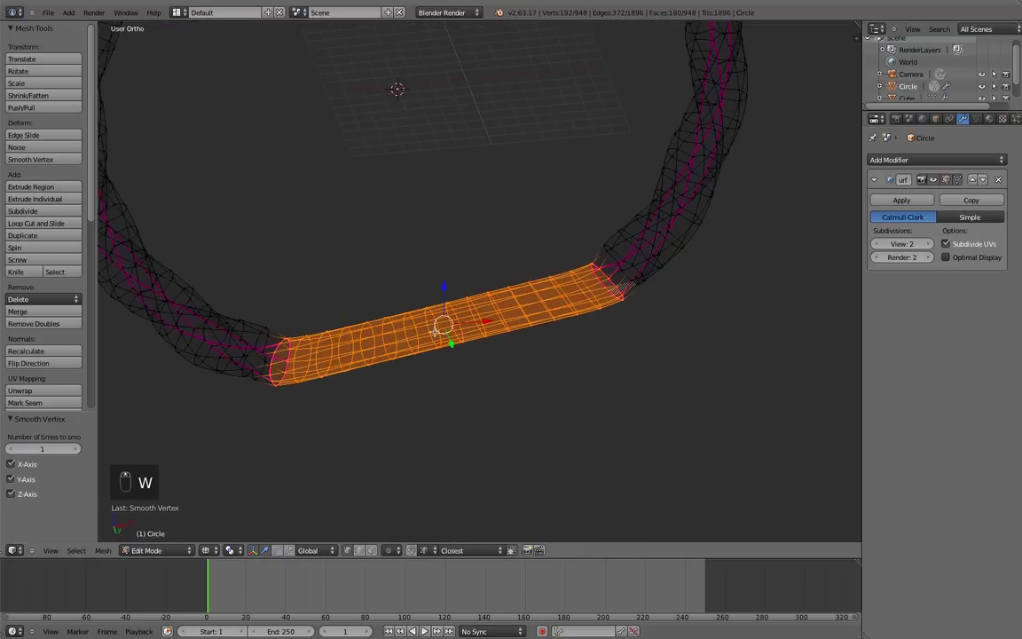
Step: Select the middle edge loop of the bridge and enable proportional editing
right_click(446, 322, "alt")
right_click(458, 321, "alt")
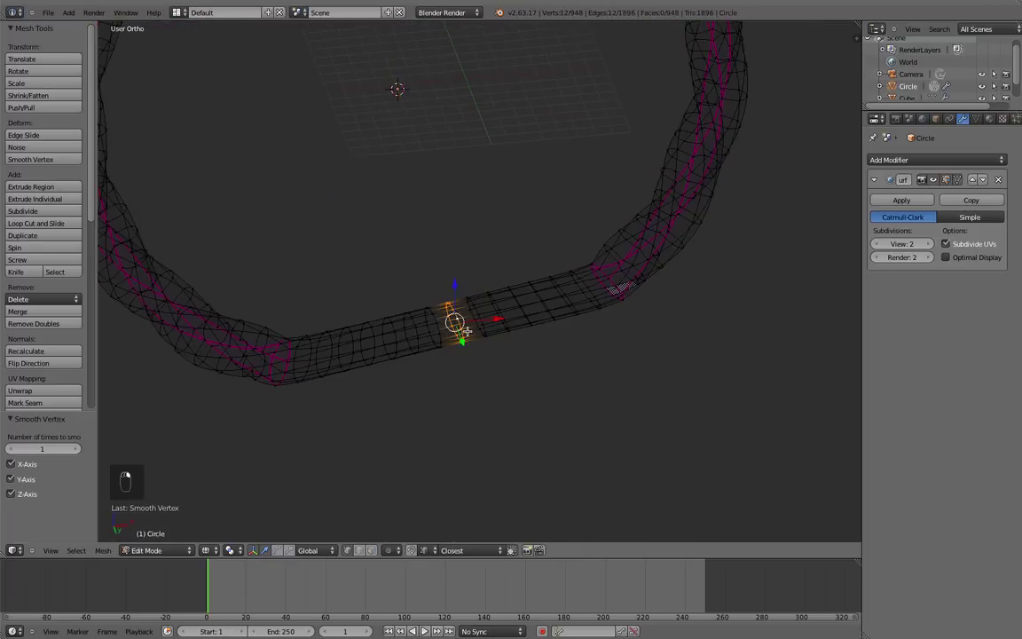
key("KP_7")
key("KP_1")
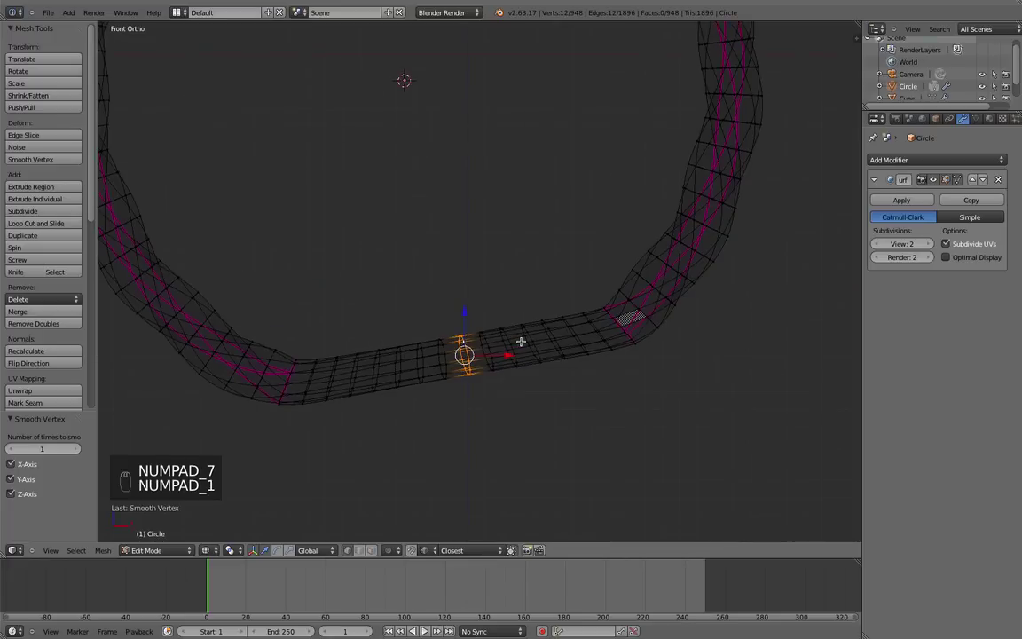
left_click(389, 550)
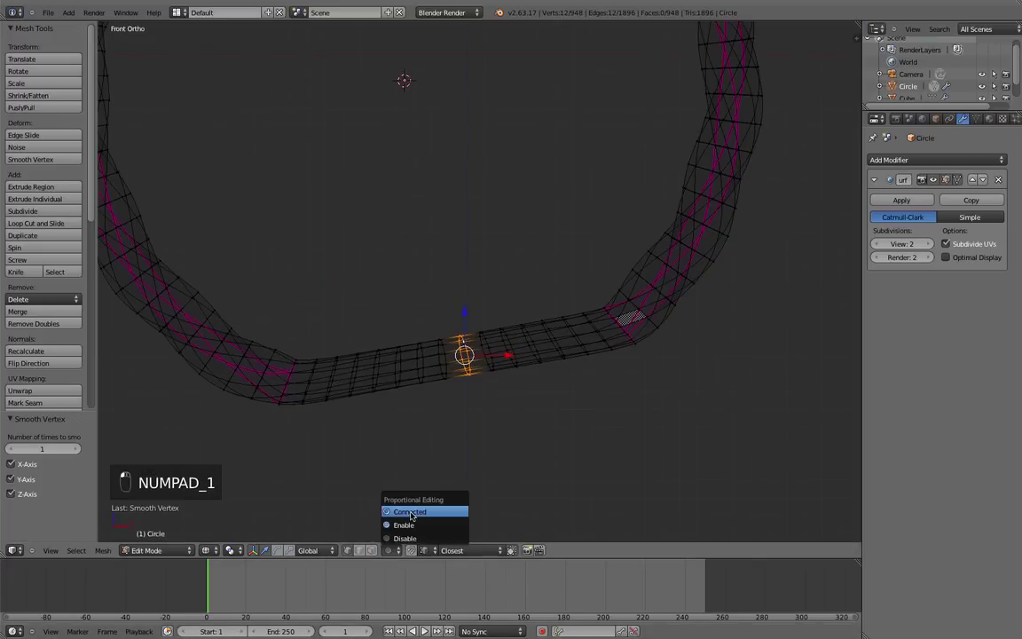
left_click(409, 525)
scroll(476, 355, "down", 4)
key("g")
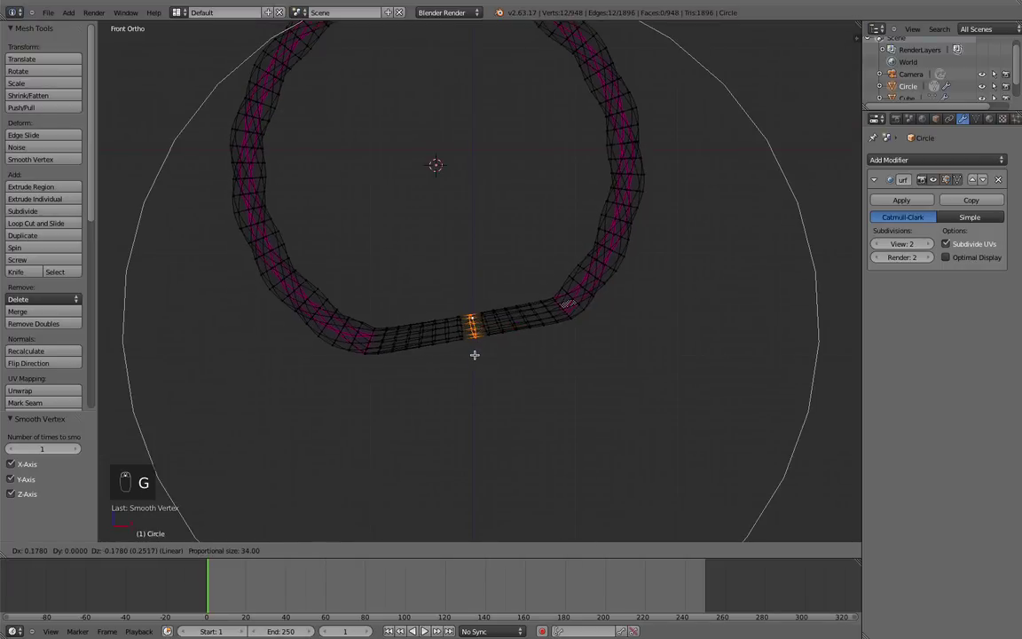
scroll(475, 356, "up", 9)
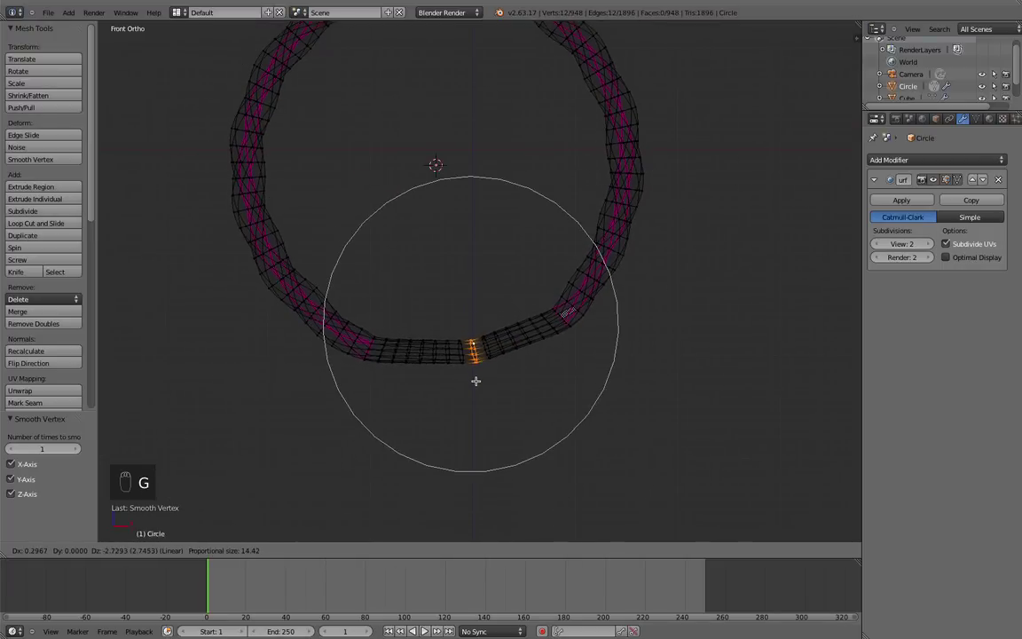
scroll(474, 395, "up", 1)
scroll(471, 403, "down", 2)
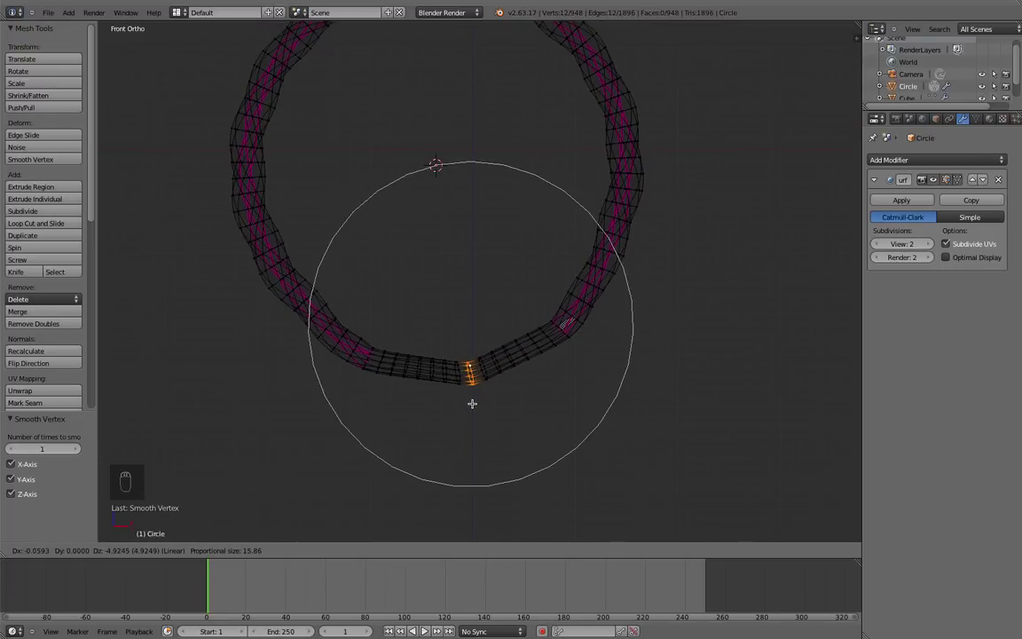
right_click(472, 404)
Step: Set the proportional falloff to Sphere and move the middle loop outward by about 1.54 in X and -4.04 in Z
left_click(417, 551)
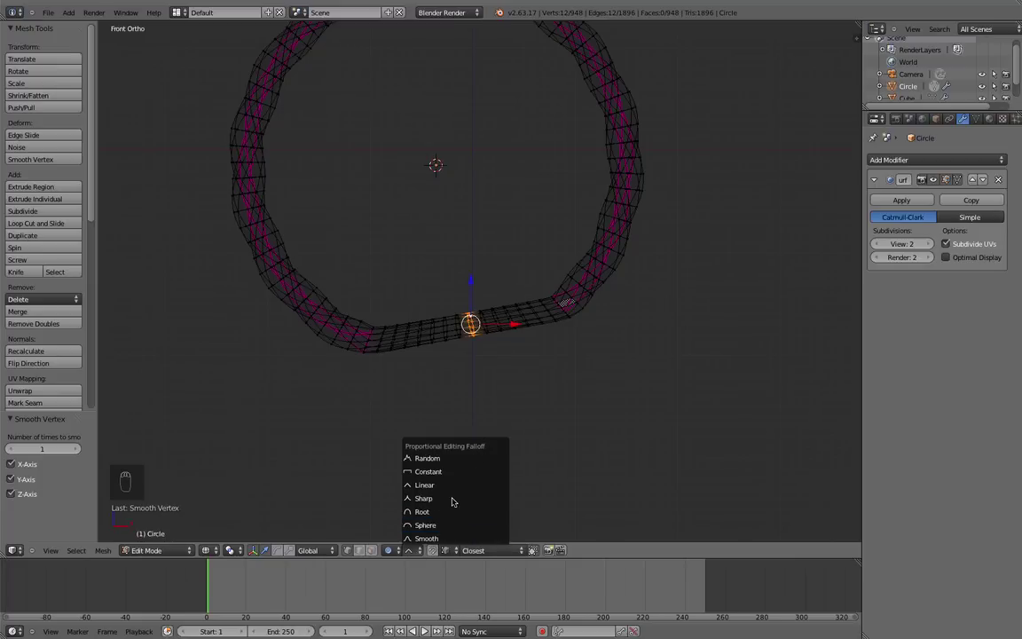
left_click(436, 529)
key("g")
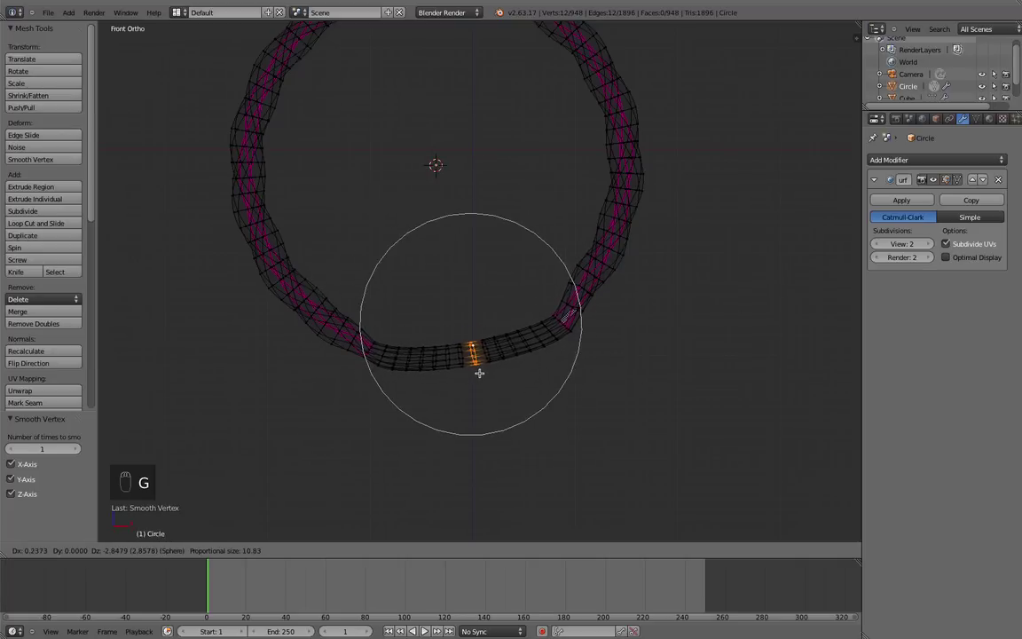
scroll(477, 374, "down", 2)
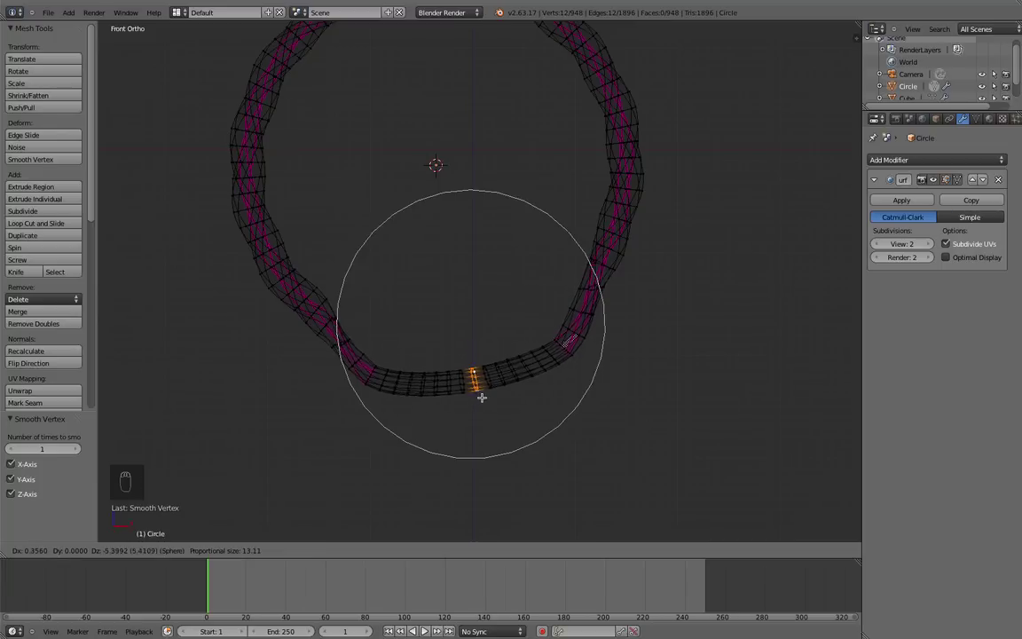
scroll(486, 371, "down", 1)
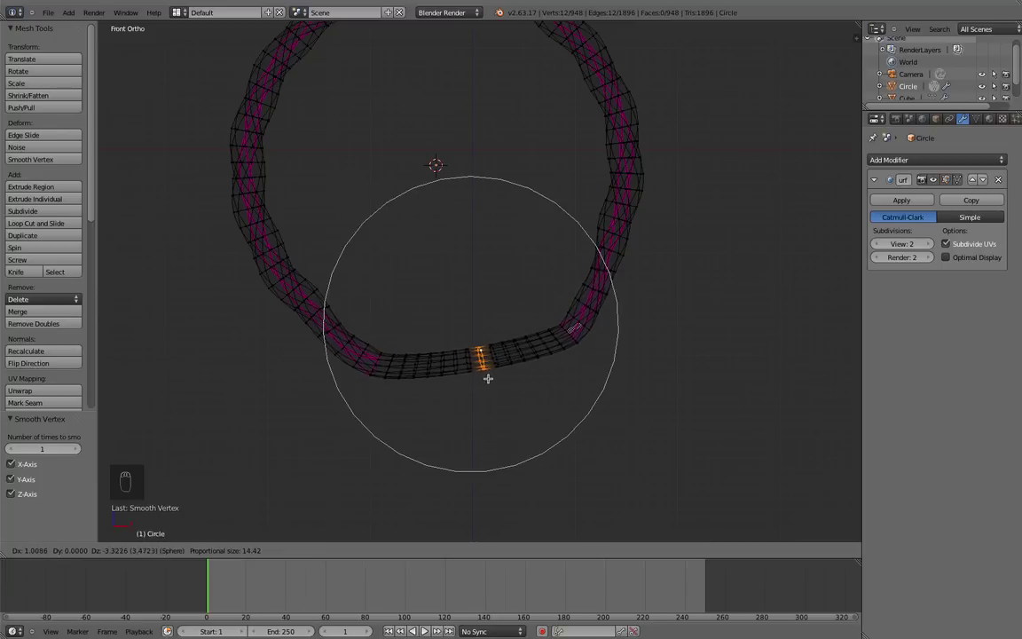
scroll(488, 379, "down", 2)
scroll(491, 381, "up", 3)
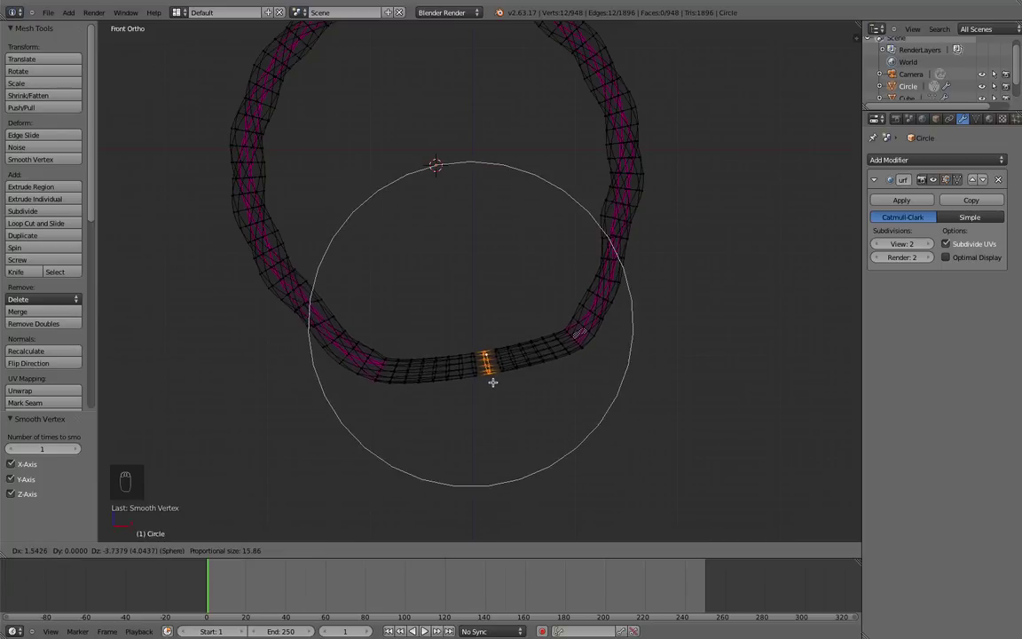
left_click(492, 384)
Step: Scale up the bridge's middle loop with a smaller proportional radius to thicken the section into a sleeve
middle_click_drag(540, 450, 481, 349)
key("z")
key("s")
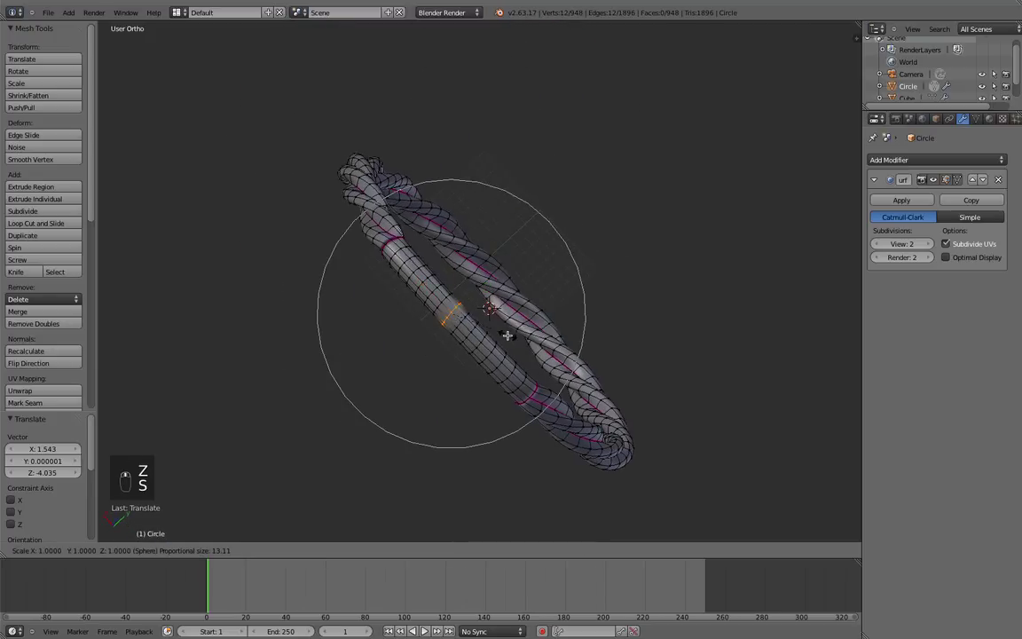
scroll(506, 335, "up", 5)
scroll(526, 338, "down", 1)
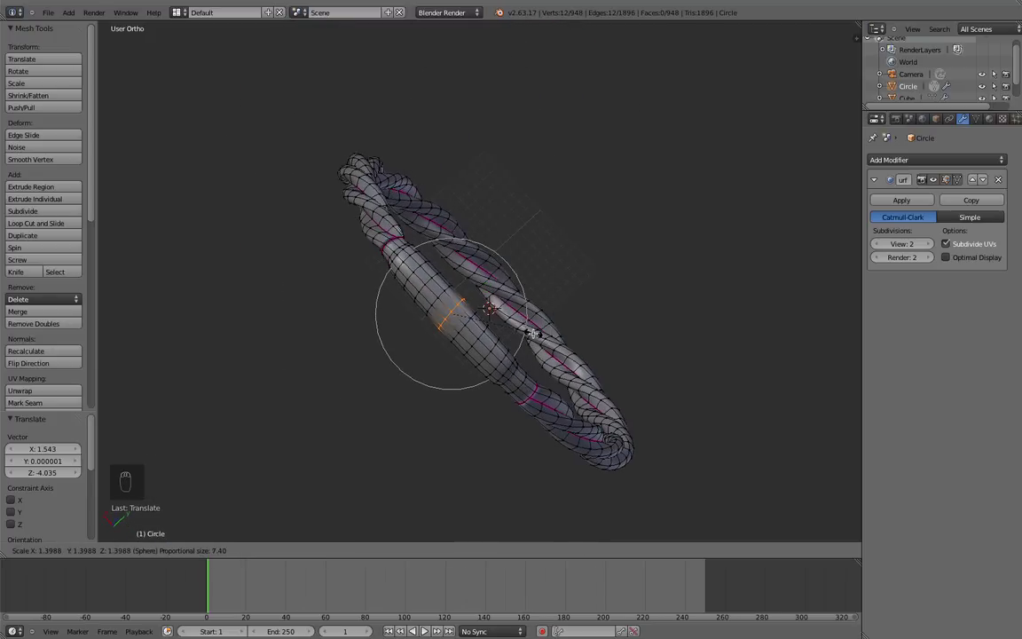
left_click(552, 340)
Step: Select the whole ring mesh, make its normals consistent and return to Object Mode
mouse_move(586, 341)
middle_mouse_down()
mouse_move(468, 410)
mouse_move(525, 438)
mouse_move(453, 433)
mouse_move(444, 344)
mouse_move(418, 418)
mouse_move(456, 427)
middle_mouse_up()
key("z")
key("z")
key("Tab")
scroll(461, 399, "up", 2)
key("Tab")
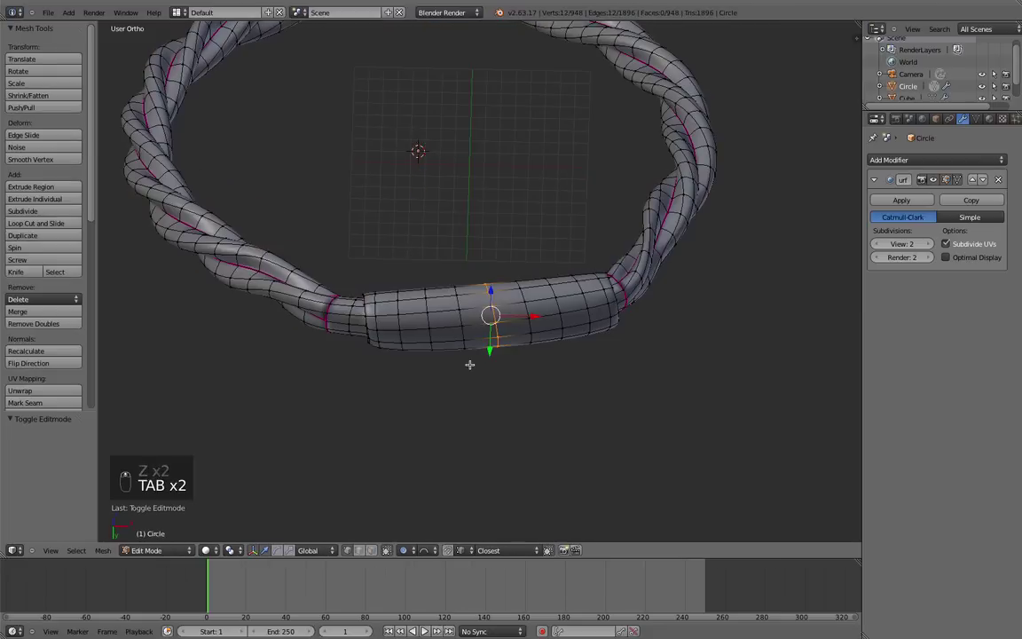
key("a")
key("a")
key("a")
key("a")
key("ctrl+n")
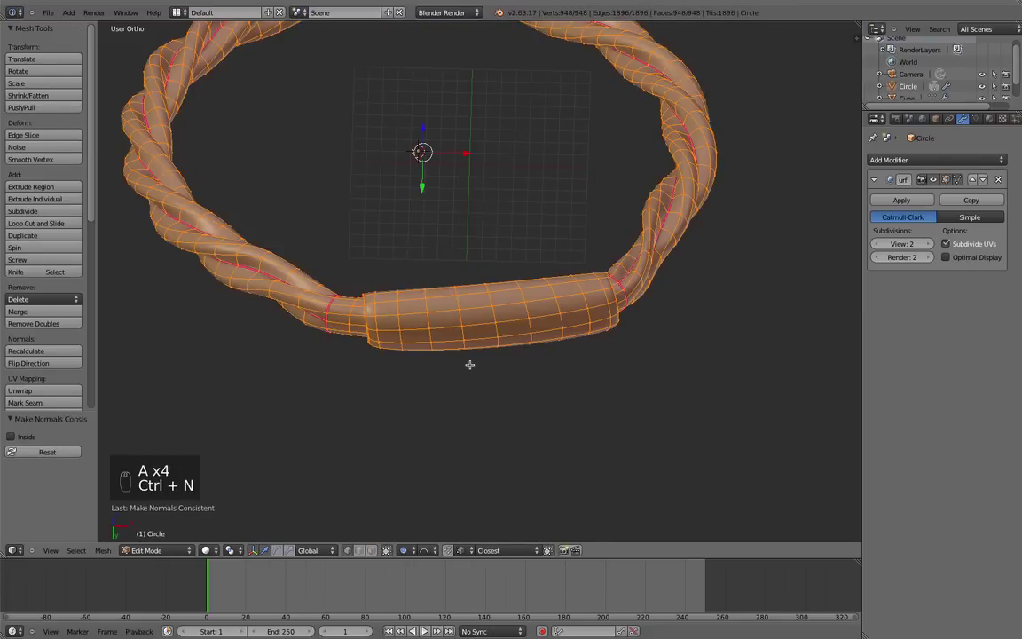
key("Tab")
Step: Move the finished rope ring to layer 1 and display that layer with the table
middle_click_drag(307, 314, 387, 354)
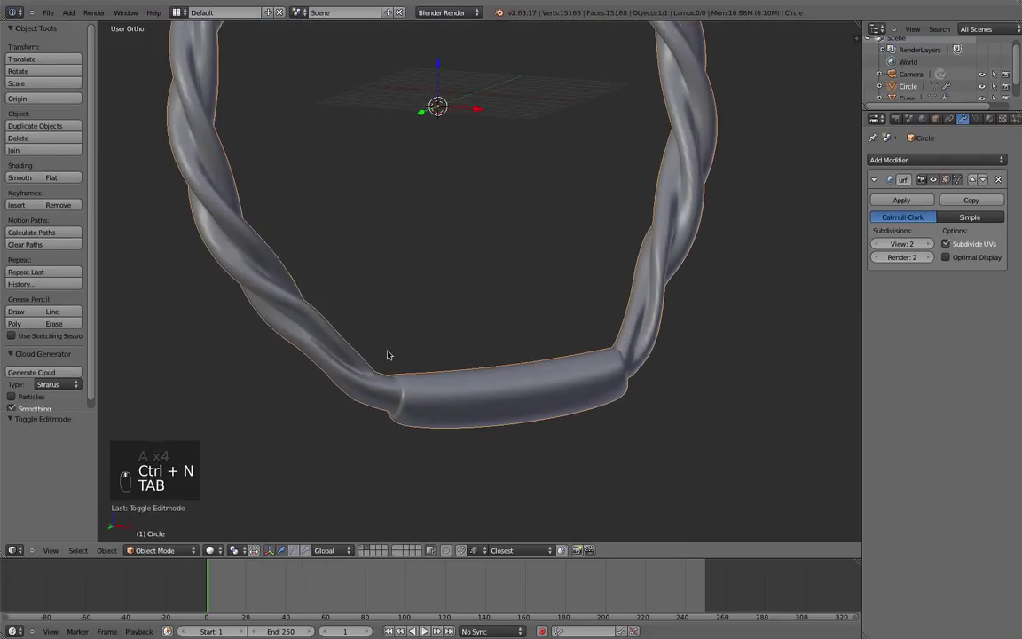
scroll(577, 191, "down", 4)
middle_click_drag(550, 210, 533, 248)
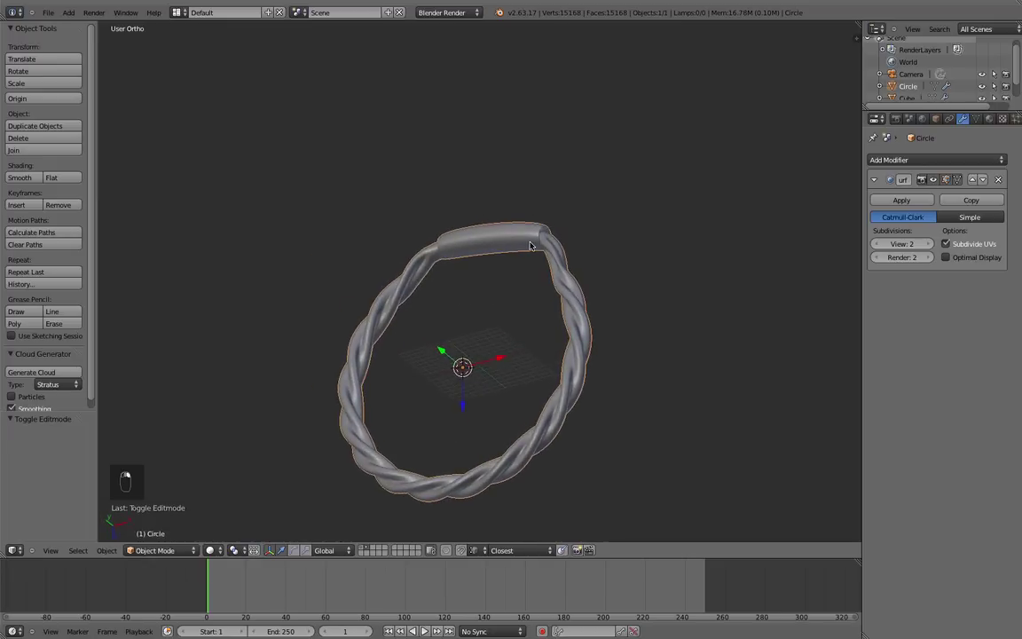
key("m")
key("1")
key("Return")
key("1")
scroll(530, 254, "down", 2)
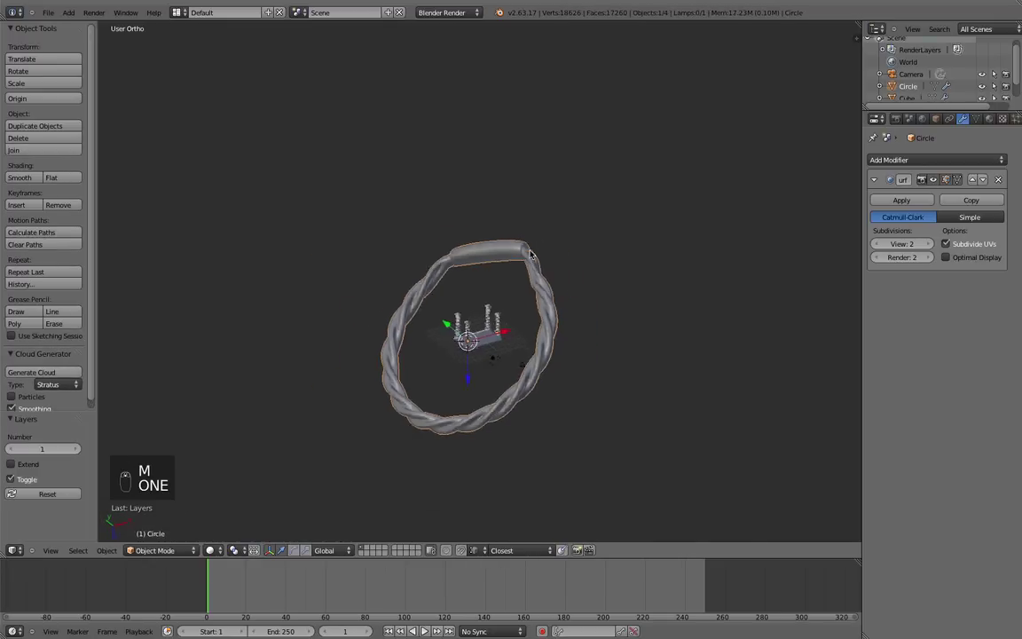
Step: Scale the ring to about 0.176 and rotate it 90° about X so it lies flat
middle_click_drag(531, 254, 472, 244)
key("KP_1")
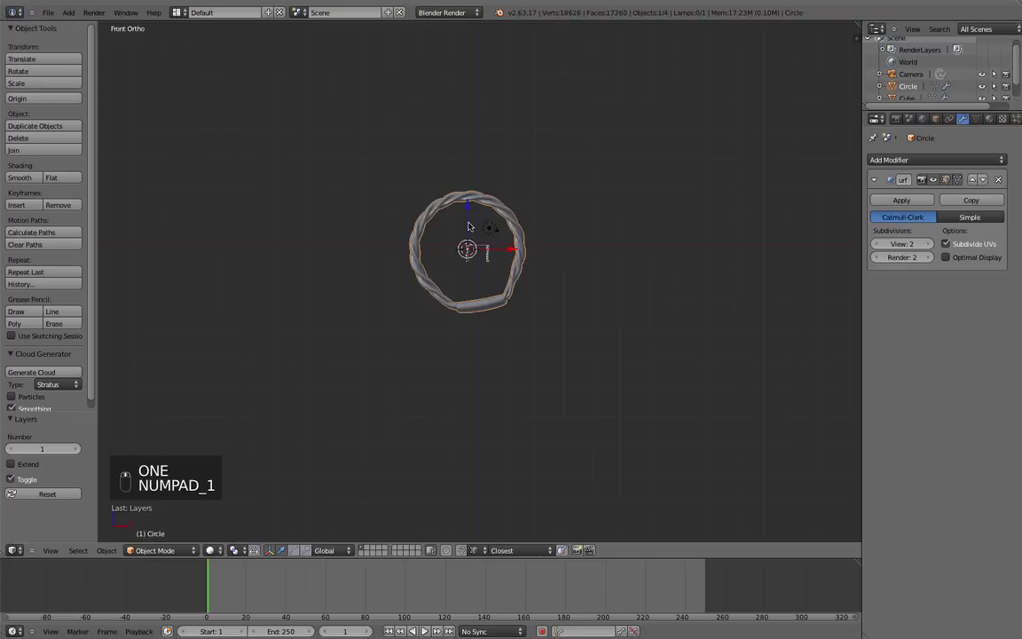
key("s")
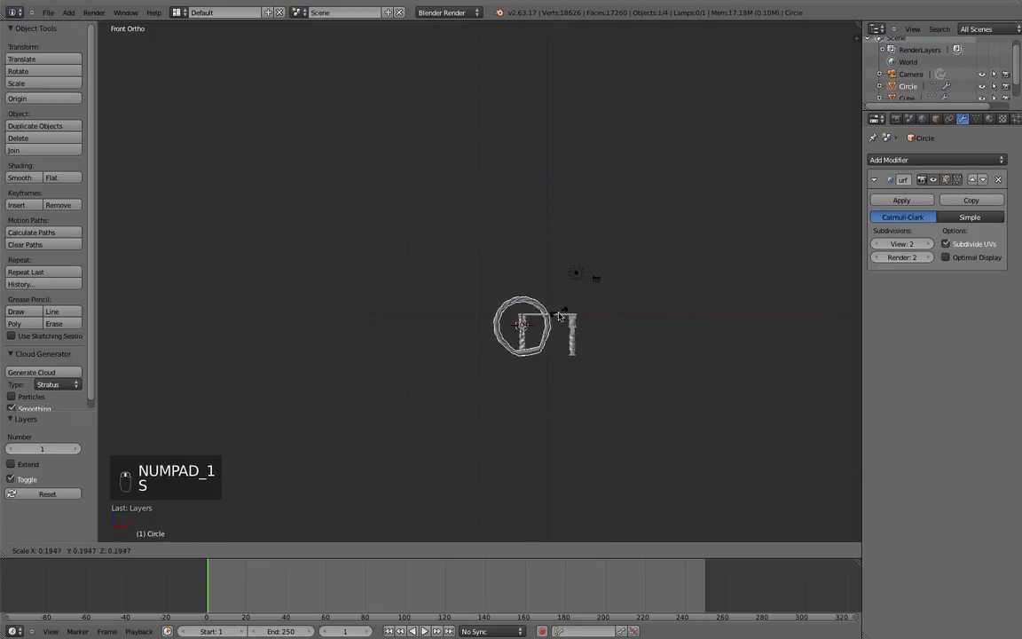
left_click(555, 315)
key("KP_3")
key("r")
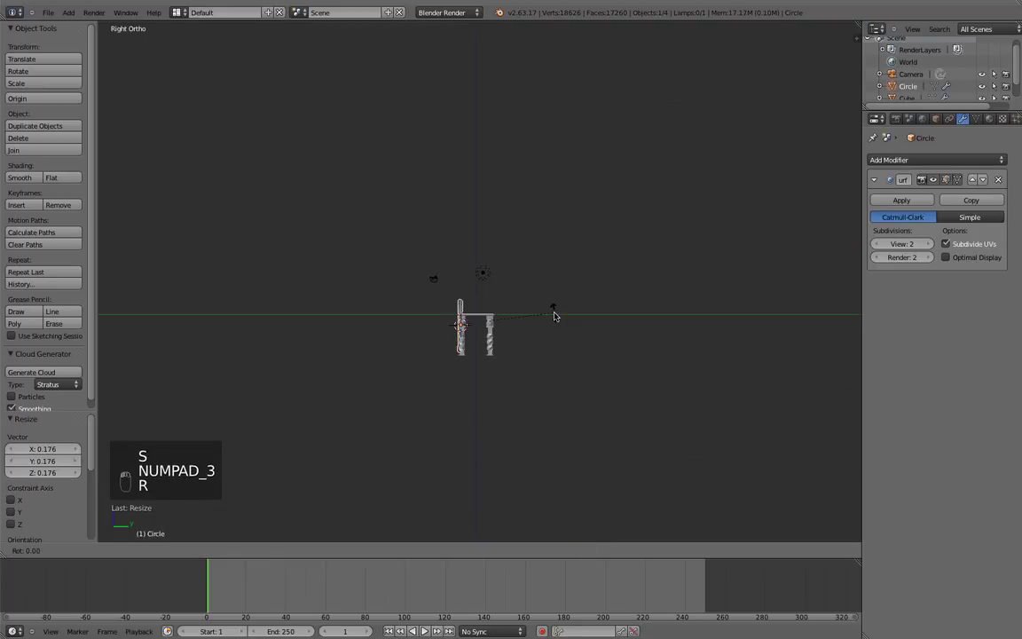
left_click(554, 316)
Step: Move the ring above the tabletop in side view and scale it down to about 0.33
scroll(568, 347, "up", 6)
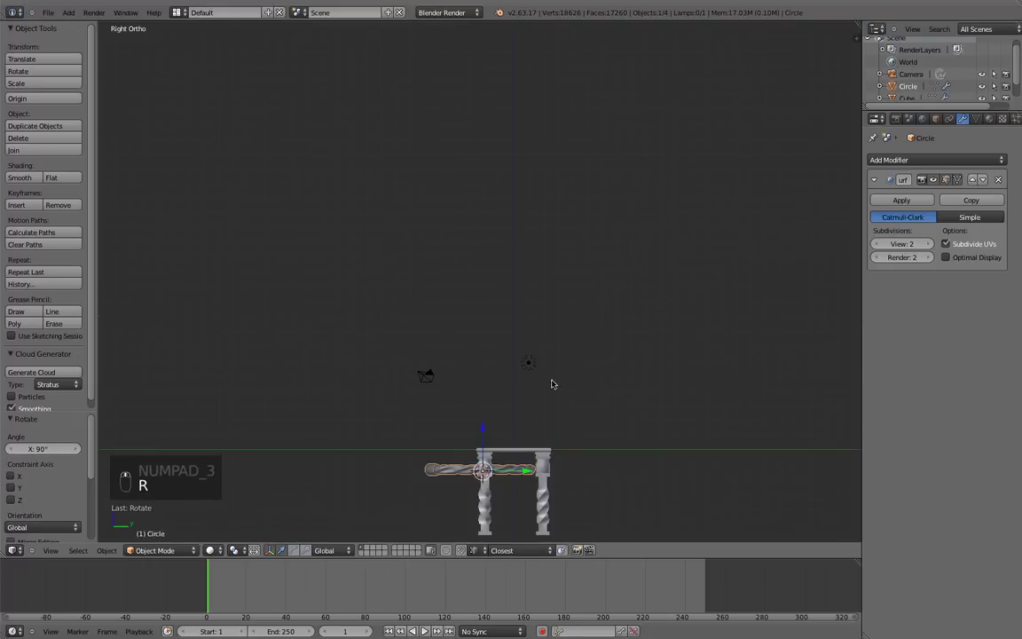
key("g")
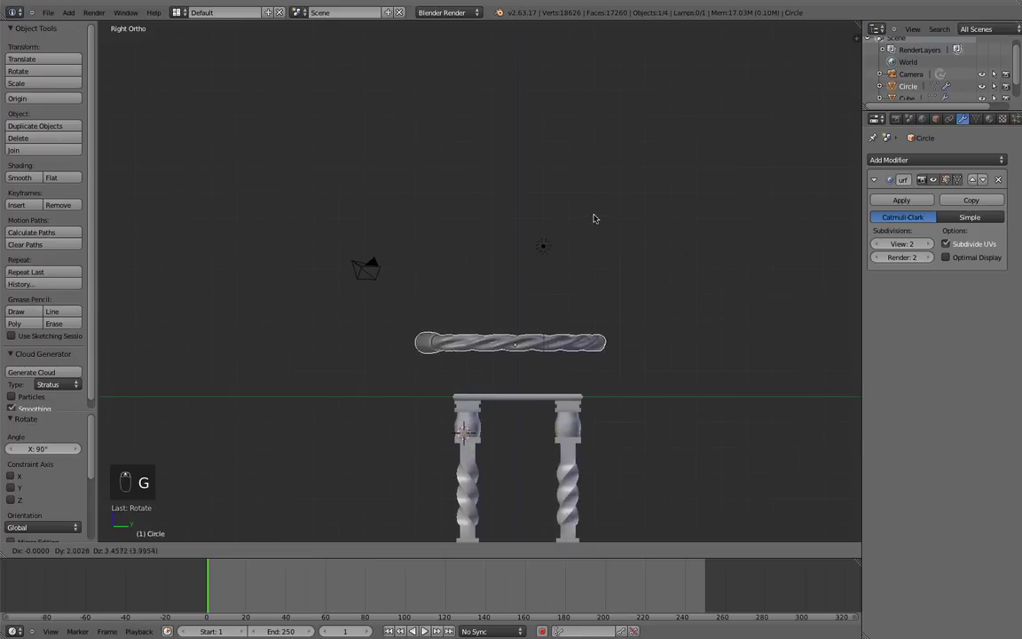
left_click(605, 245)
key("s")
left_click(567, 323)
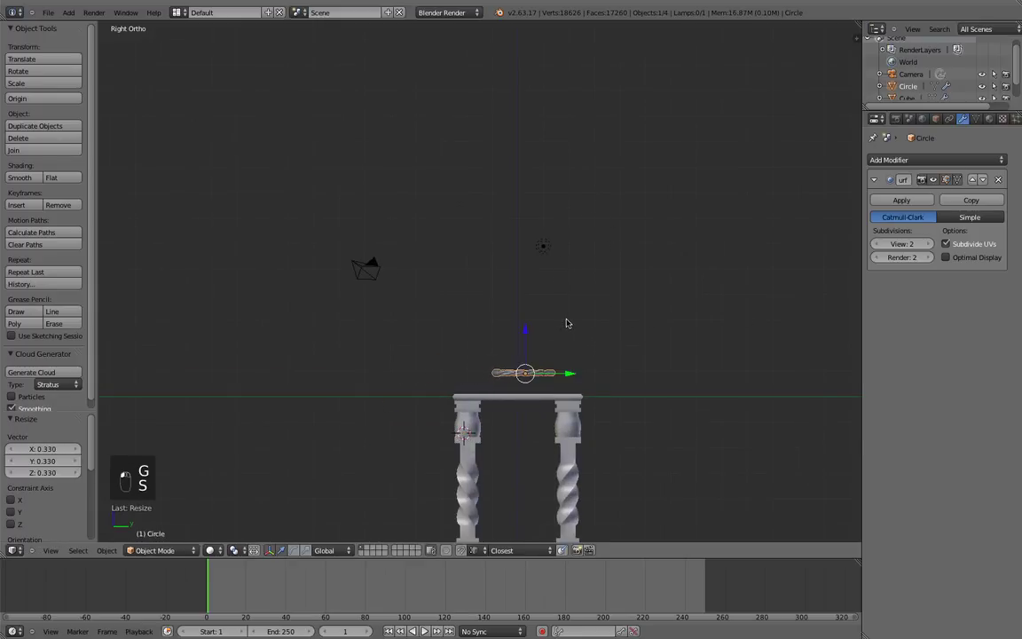
Step: Lower the ring onto the tabletop and shift it about 3.77 along X toward the table's middle
key("g")
left_click(538, 335)
middle_click_drag(538, 335, 649, 405)
left_click_drag(649, 424, 721, 462)
Step: Rotate the ring about the global Z axis on the tabletop
middle_click_drag(722, 462, 645, 273)
scroll(647, 285, "up", 1)
key("r")
key("z")
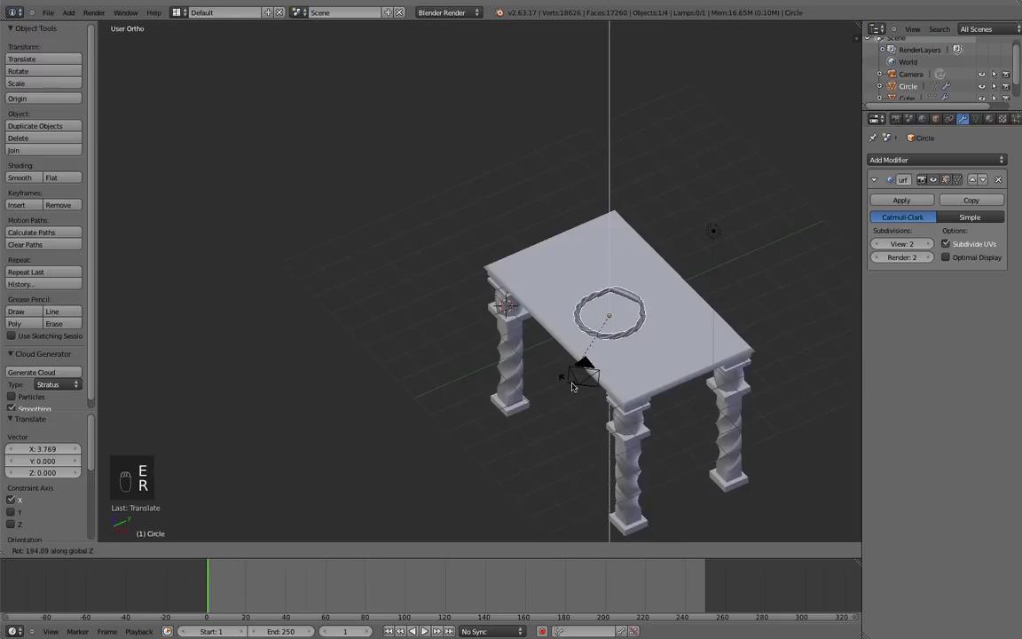
left_click(626, 390)
key("Tab")
middle_click_drag(470, 422, 499, 390)
key("Tab")
scroll(501, 390, "up", 3)
Step: Look through the camera and fly it back until the table and ring fit in the frame
key("KP_0")
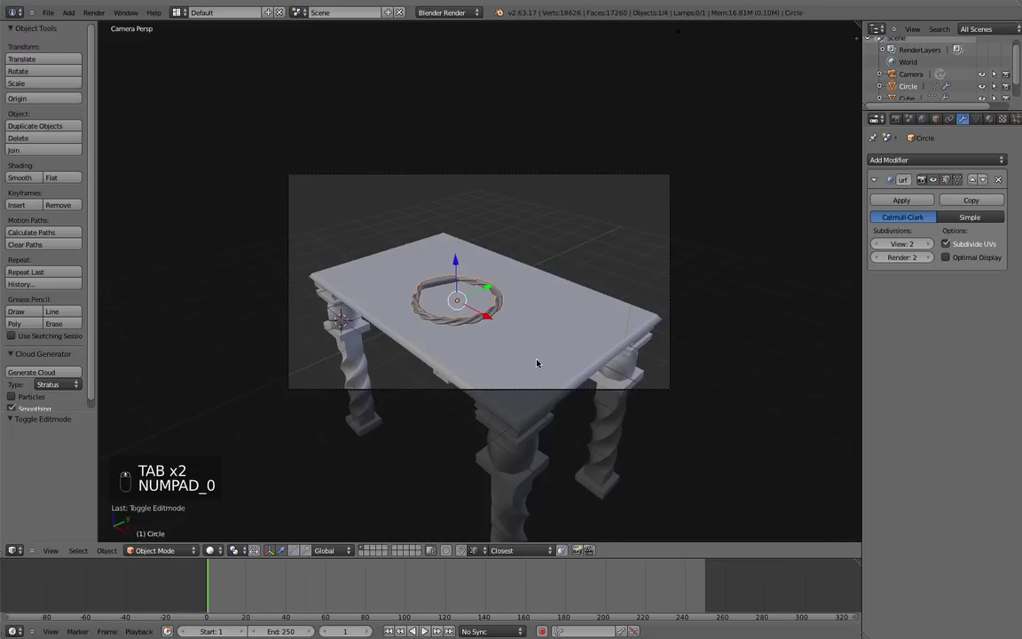
key("shift+f")
scroll(472, 319, "down", 3)
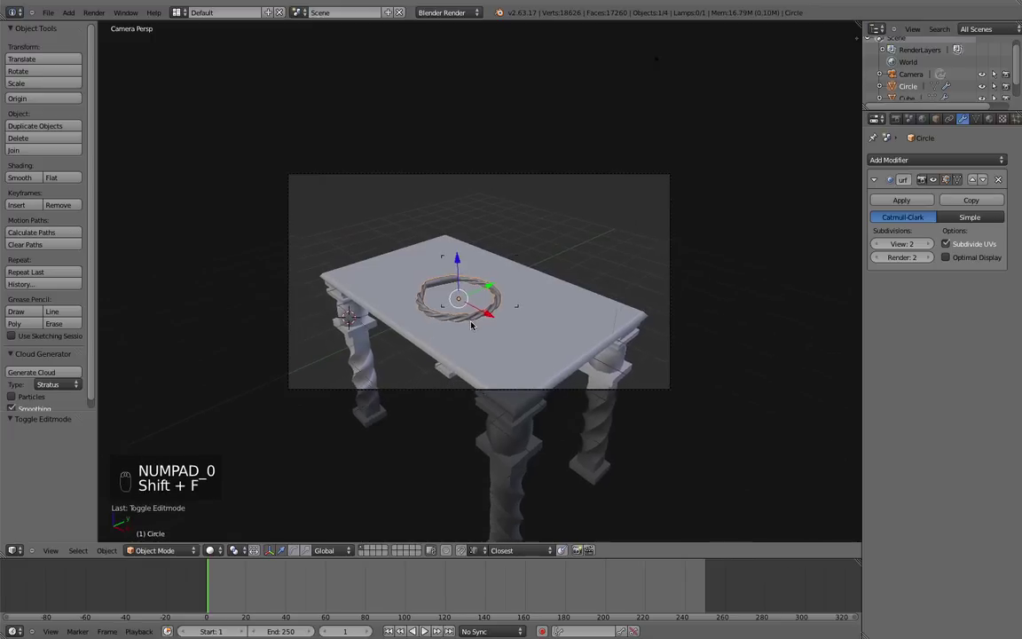
scroll(491, 376, "up", 4)
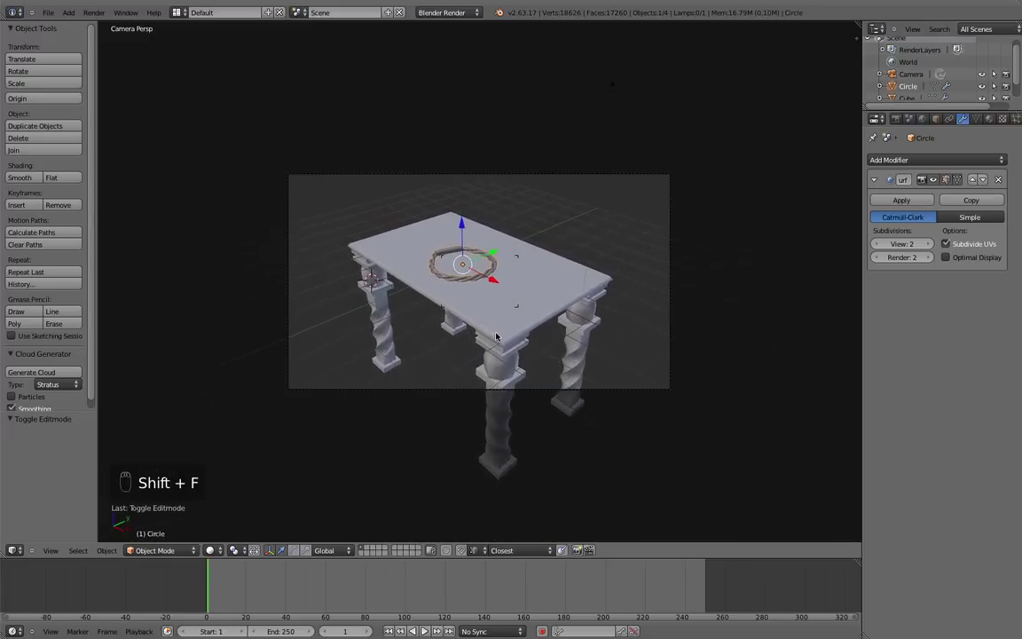
left_click(493, 328)
scroll(454, 244, "up", 5)
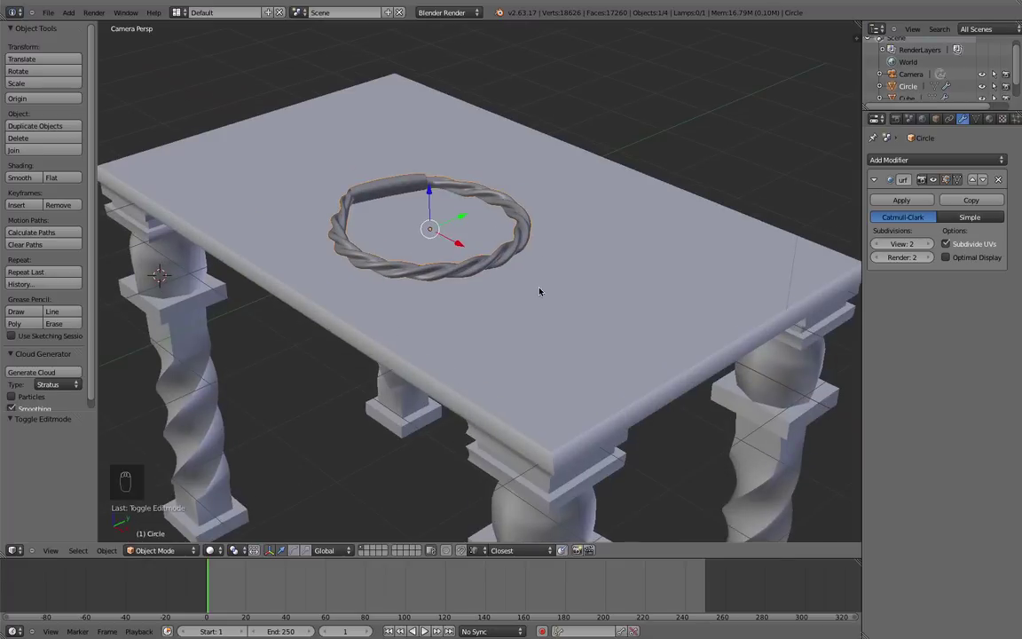
scroll(501, 275, "down", 4)
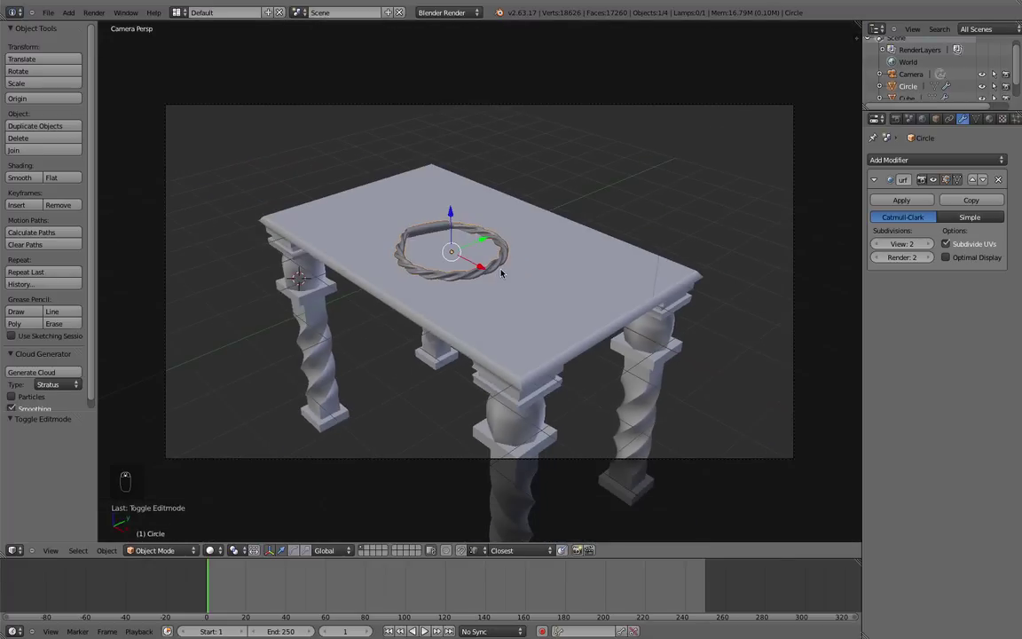